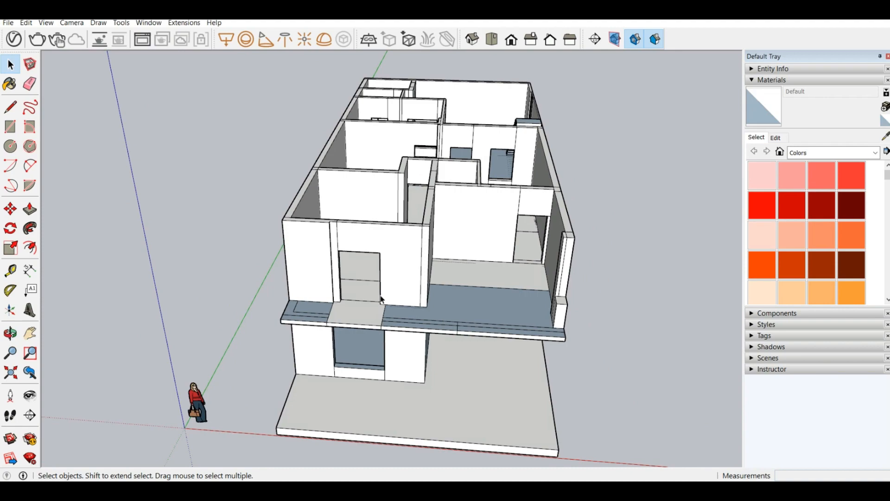
Examine the two-storey house model around its front facade, balcony slab and upper-floor rooms
middle_drag(414, 277, 326, 250)
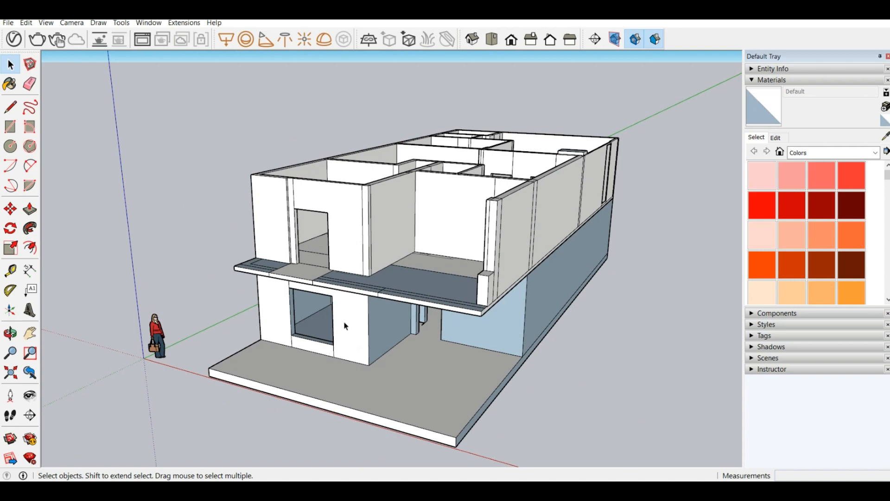
scroll(402, 367, up, 3)
middle_drag(404, 367, 337, 310)
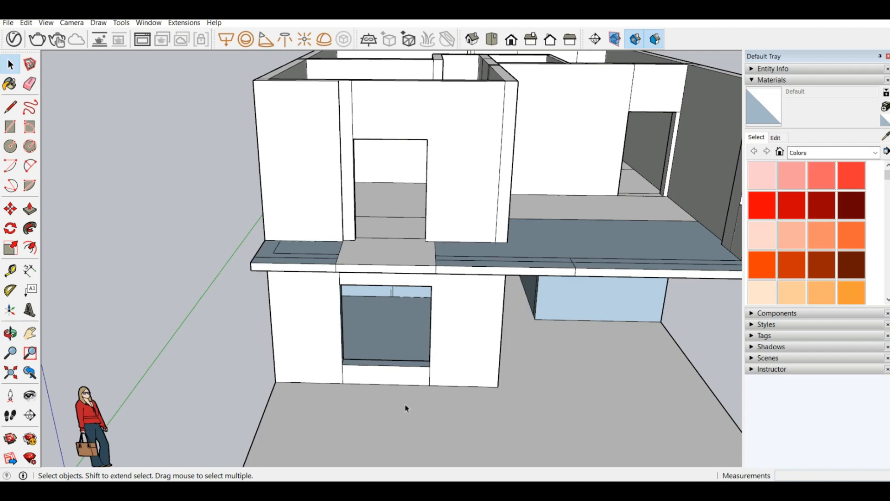
scroll(76, 195, down, 4)
scroll(156, 196, up, 5)
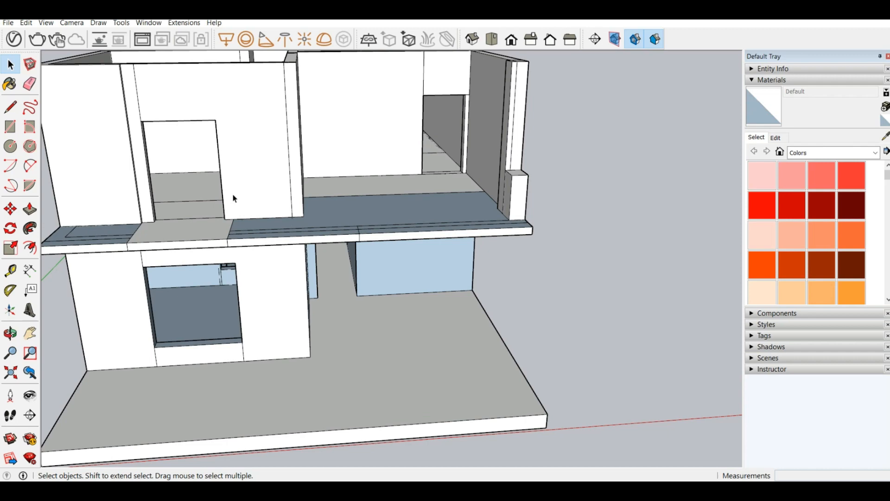
scroll(437, 304, down, 5)
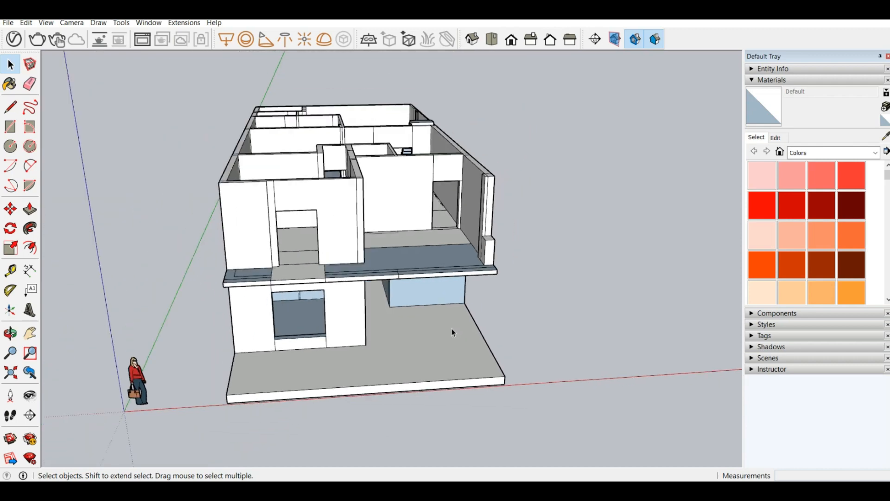
middle_drag(451, 329, 302, 246)
scroll(298, 252, up, 5)
scroll(318, 290, down, 3)
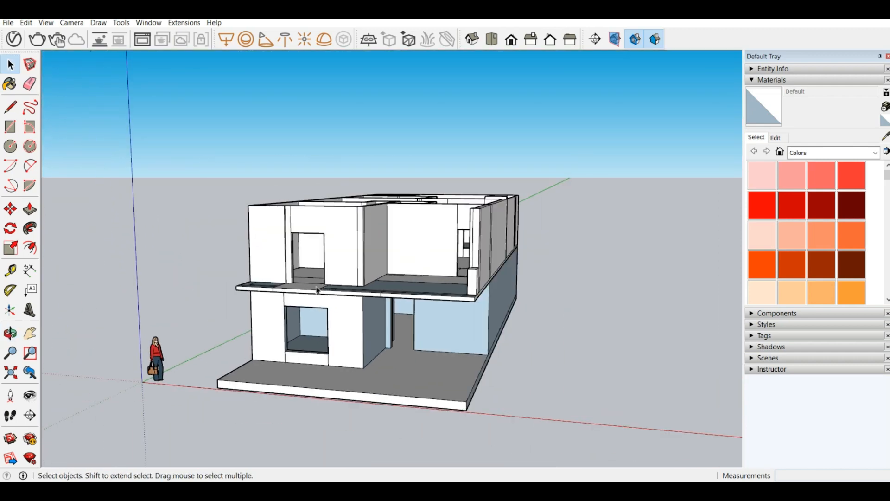
scroll(297, 271, down, 3)
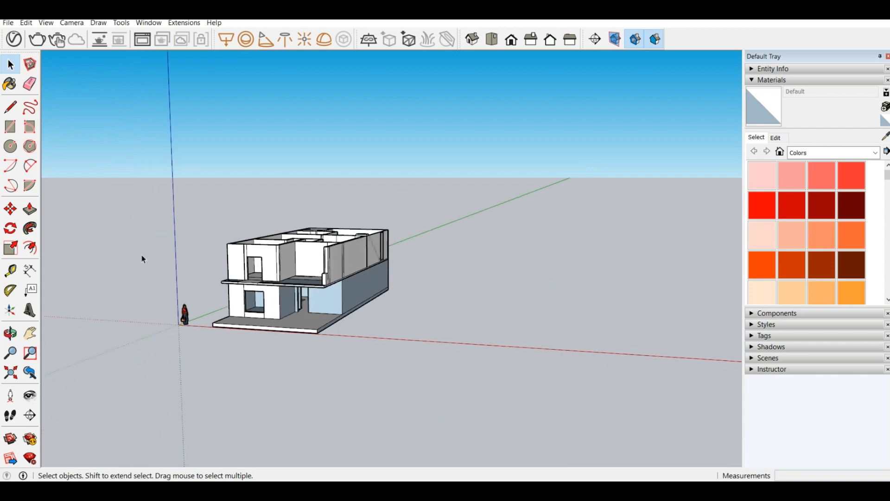
scroll(398, 276, up, 5)
scroll(398, 276, down, 5)
middle_drag(398, 276, 373, 393)
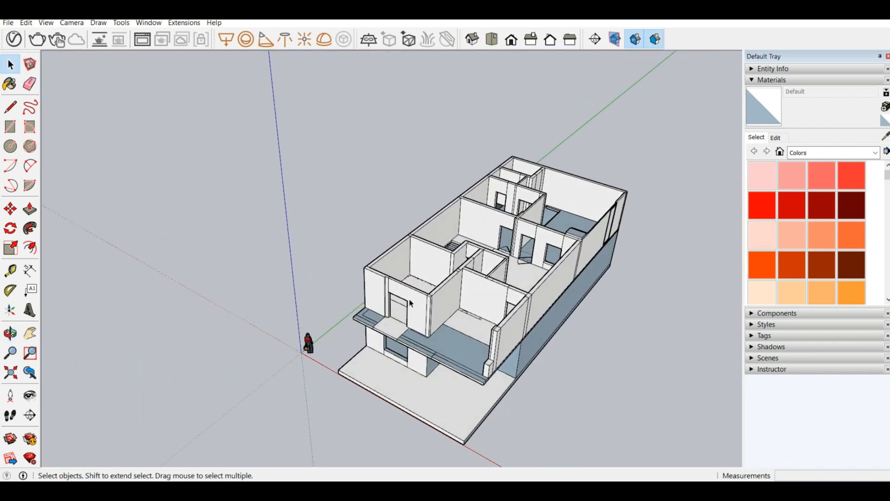
scroll(501, 310, up, 3)
middle_drag(411, 327, 457, 343)
scroll(457, 343, down, 3)
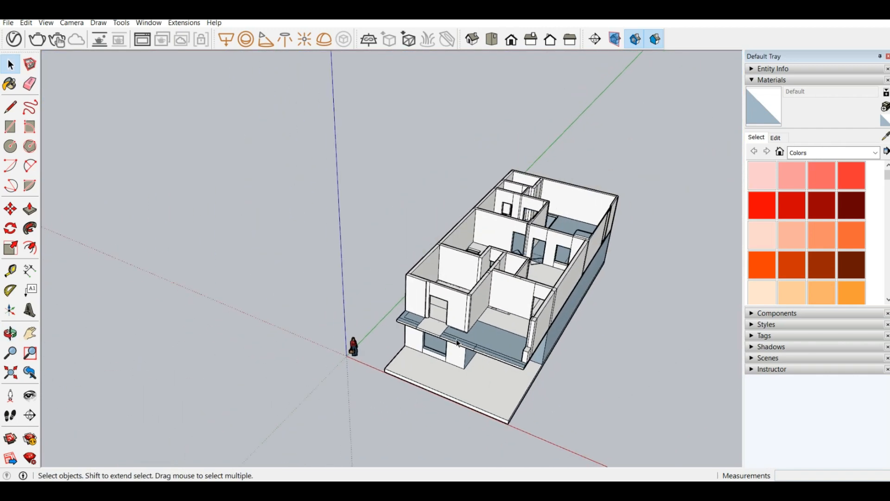
scroll(578, 200, up, 3)
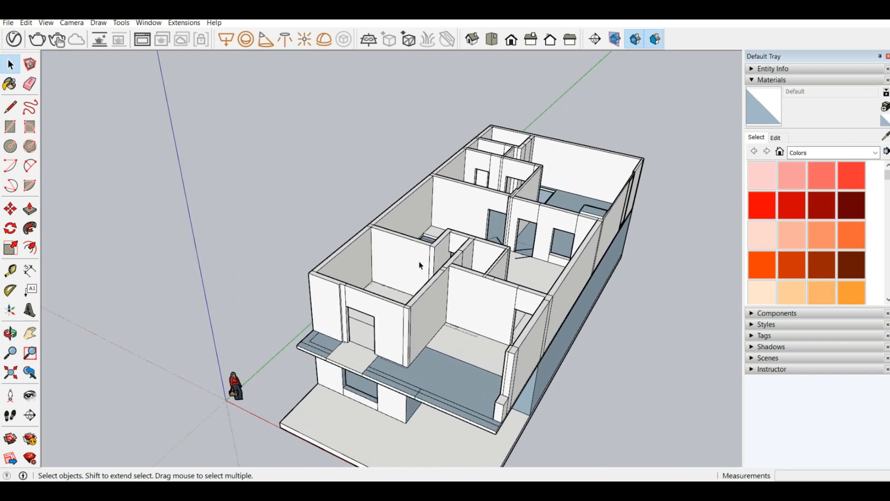
scroll(595, 226, up, 3)
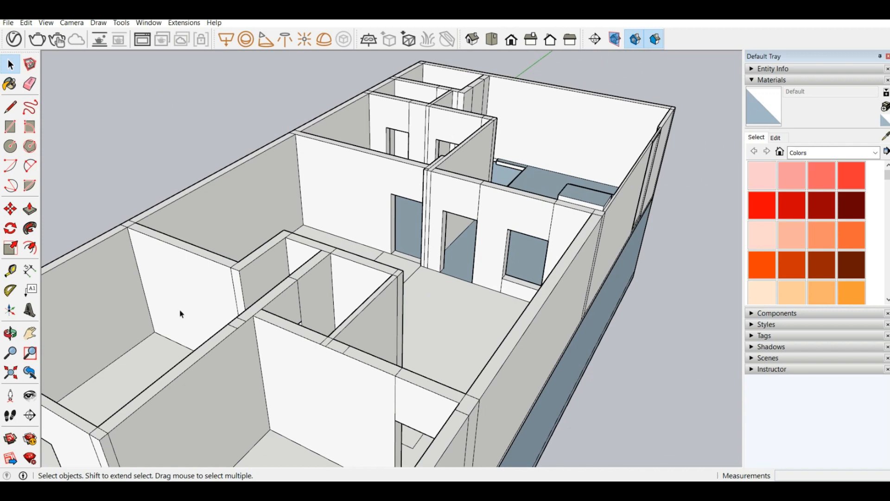
Open the upper-floor group for editing and push the balcony slab's front edge before the door opening back 1' 7"
click(30, 209)
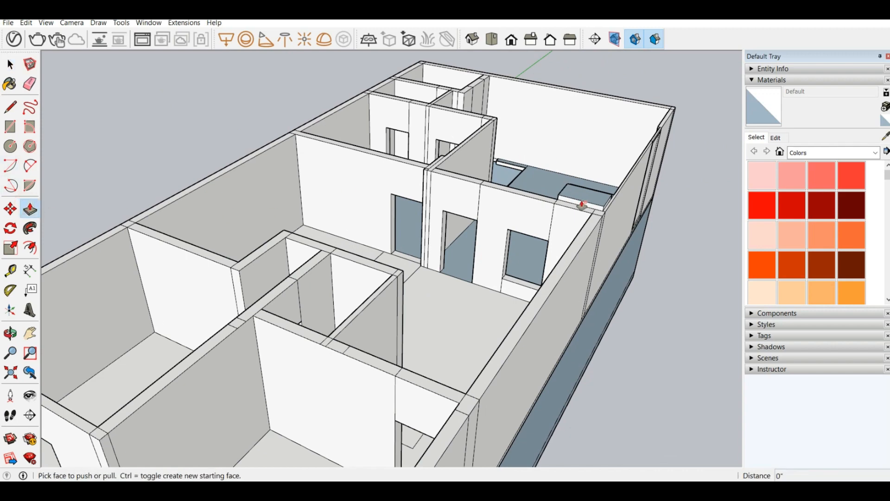
click(10, 64)
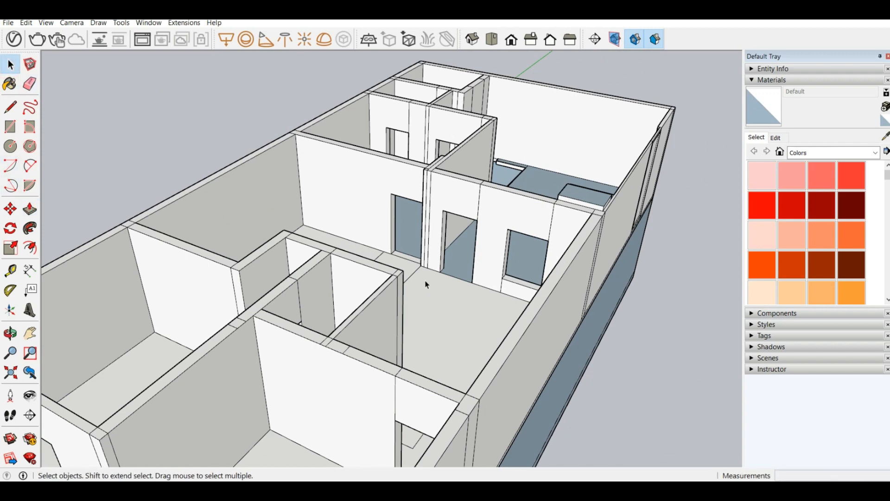
middle_drag(427, 278, 491, 233)
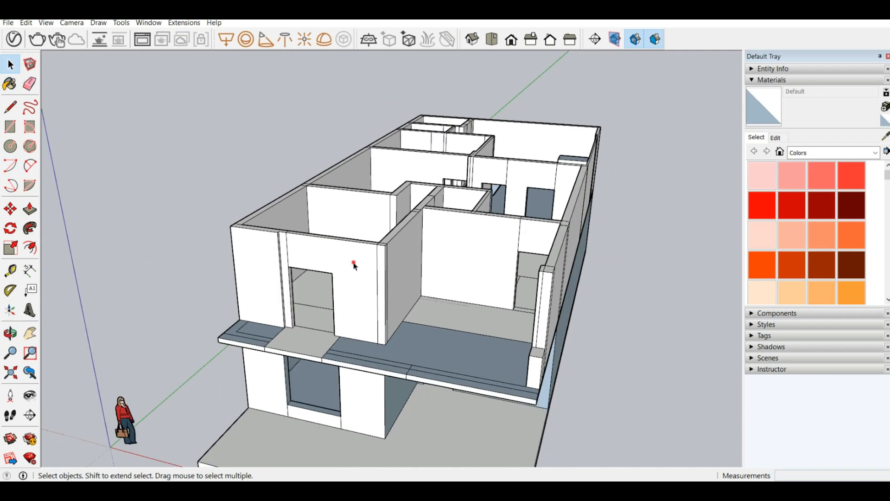
middle_drag(357, 262, 409, 236)
scroll(338, 325, up, 3)
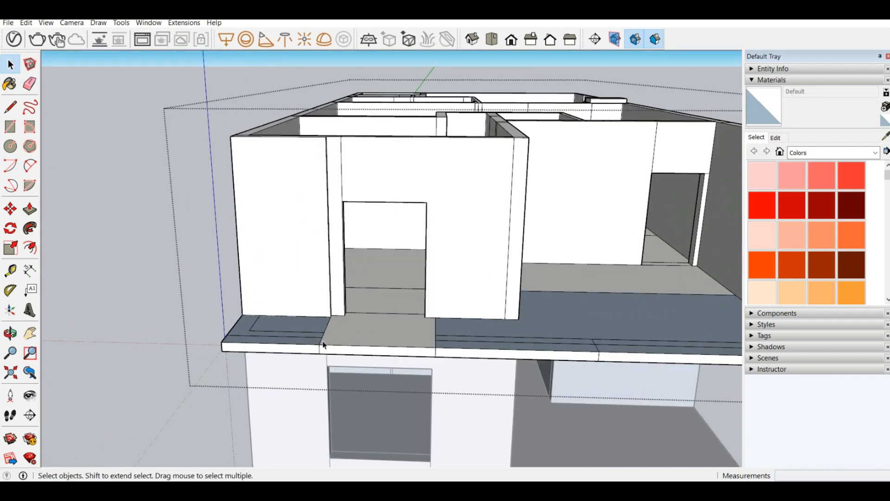
middle_drag(325, 346, 355, 372)
middle_drag(474, 393, 225, 336)
click(29, 210)
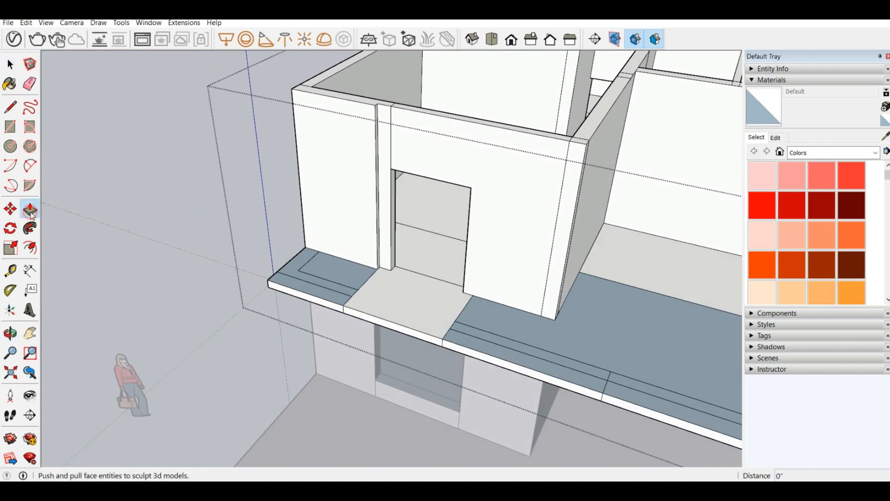
drag(365, 319, 368, 298)
Activate the Line tool for work at the foot of the balcony door opening's left jamb
middle_drag(367, 298, 312, 363)
scroll(419, 319, up, 2)
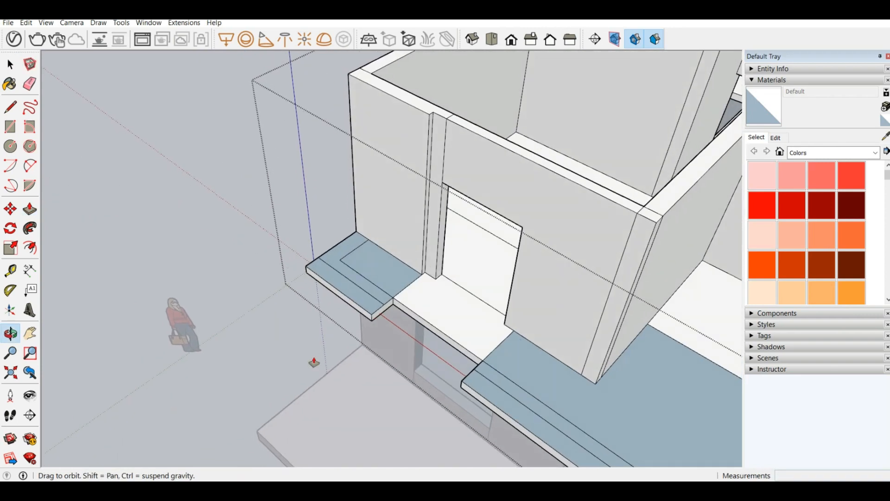
scroll(389, 315, up, 3)
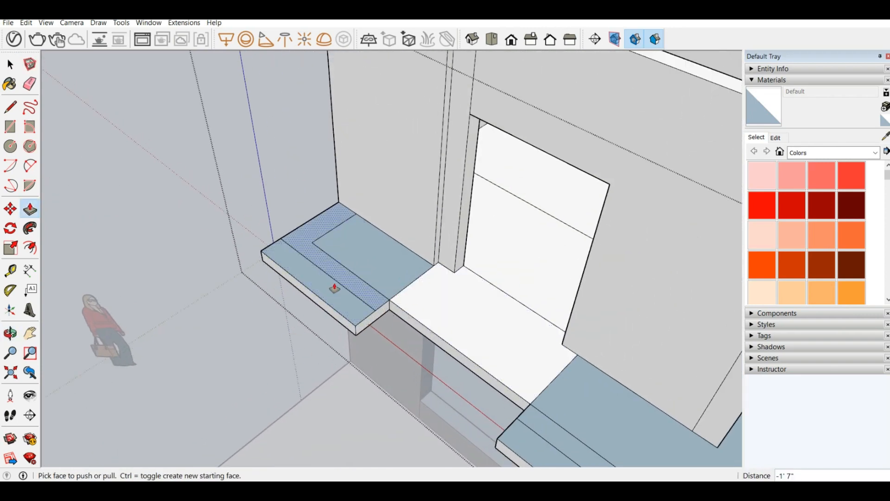
scroll(344, 332, down, 3)
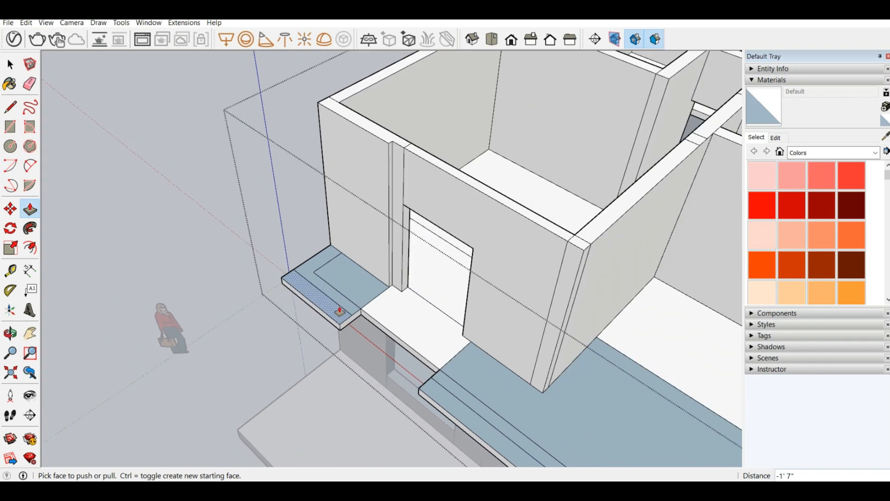
middle_drag(344, 333, 458, 285)
scroll(517, 194, up, 2)
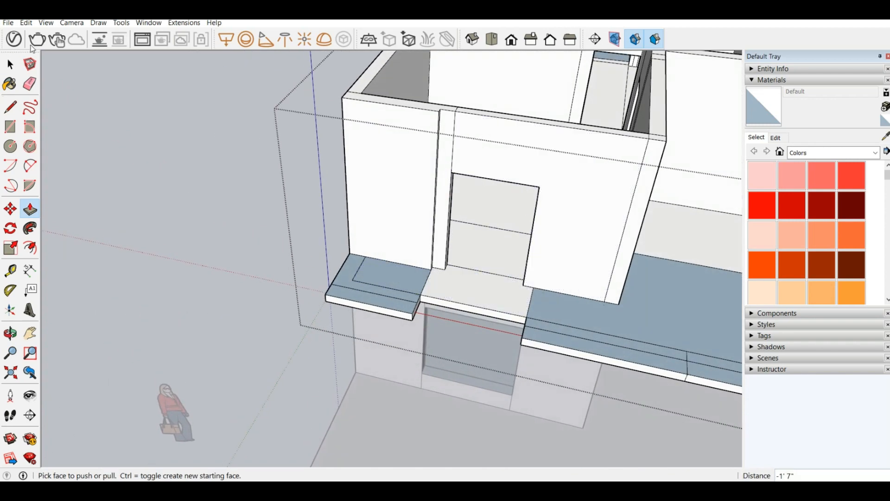
click(10, 108)
scroll(519, 286, up, 2)
middle_drag(403, 279, 349, 323)
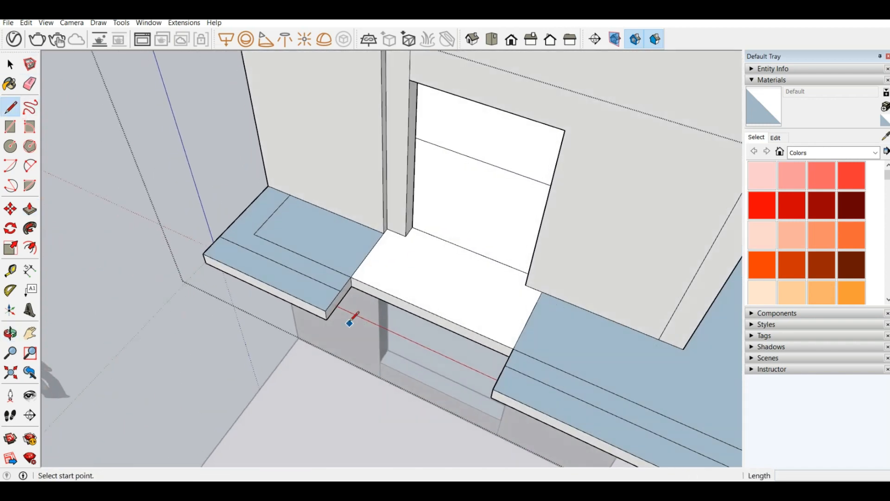
scroll(371, 320, down, 2)
scroll(400, 249, up, 3)
scroll(439, 320, up, 2)
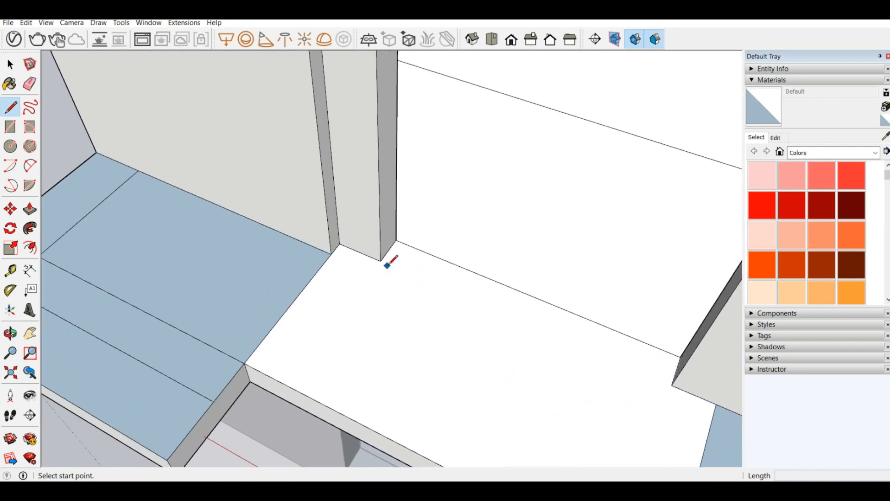
scroll(388, 262, down, 2)
scroll(411, 330, down, 2)
scroll(406, 308, down, 2)
middle_drag(405, 308, 408, 242)
scroll(405, 294, up, 3)
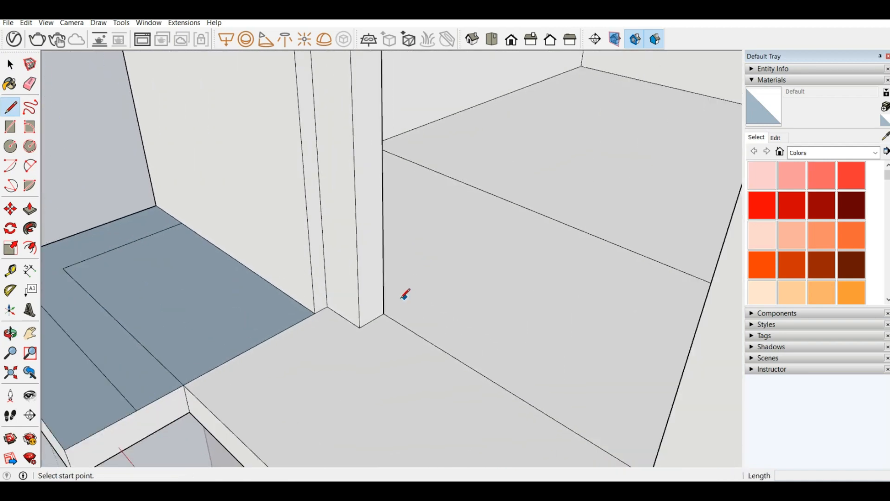
click(376, 315)
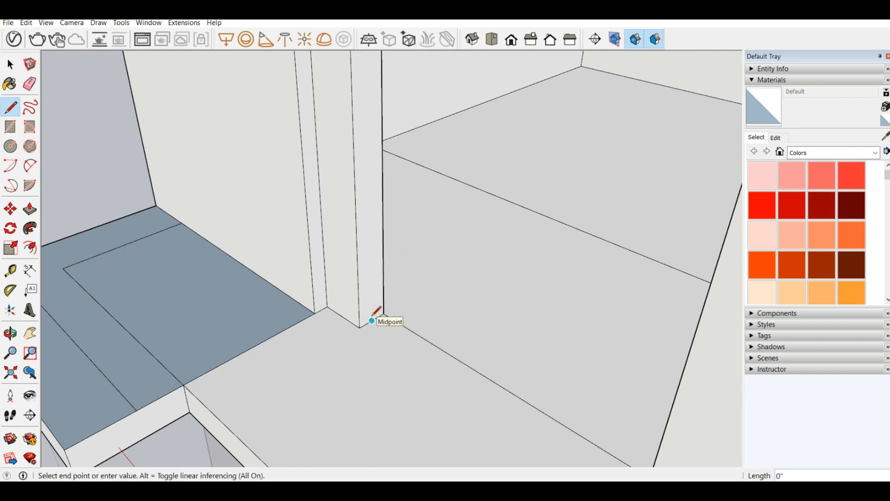
middle_drag(378, 296, 378, 292)
scroll(377, 292, up, 2)
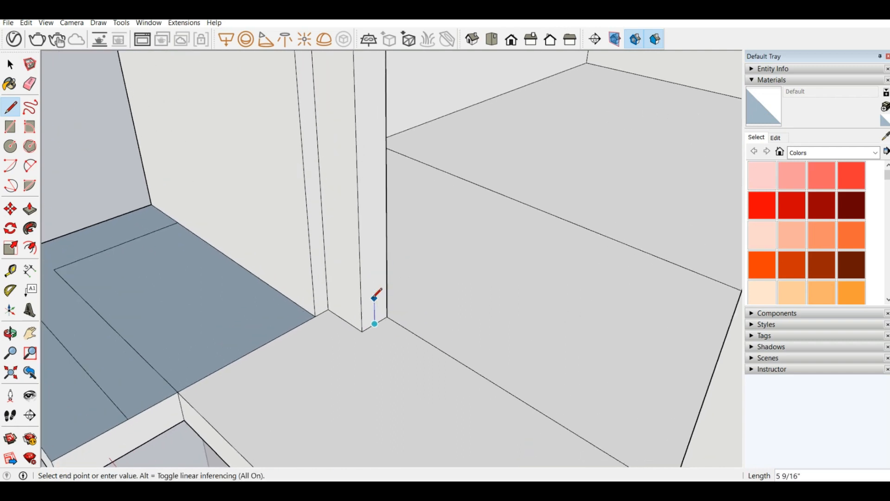
scroll(373, 323, up, 3)
key(Escape)
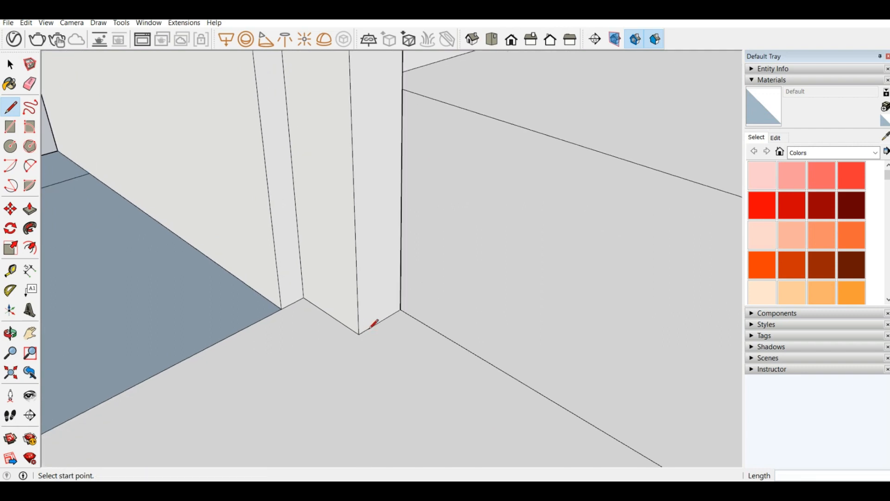
click(380, 321)
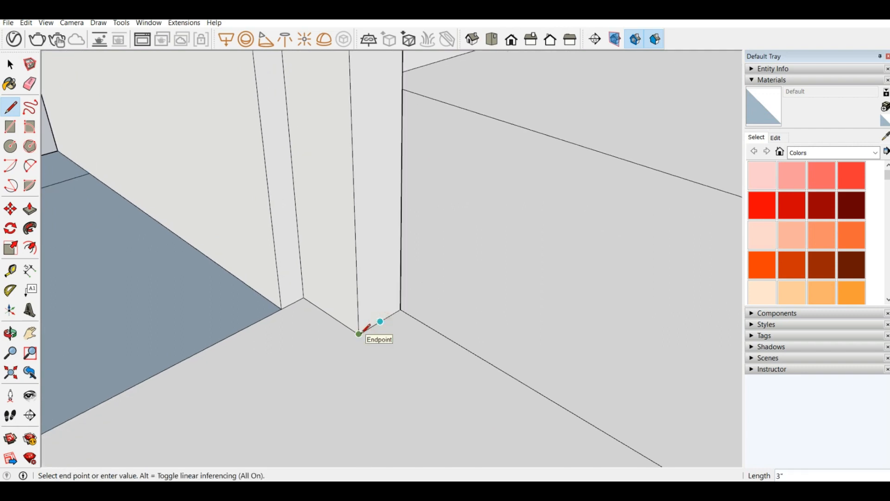
key(Escape)
click(380, 321)
key(Escape)
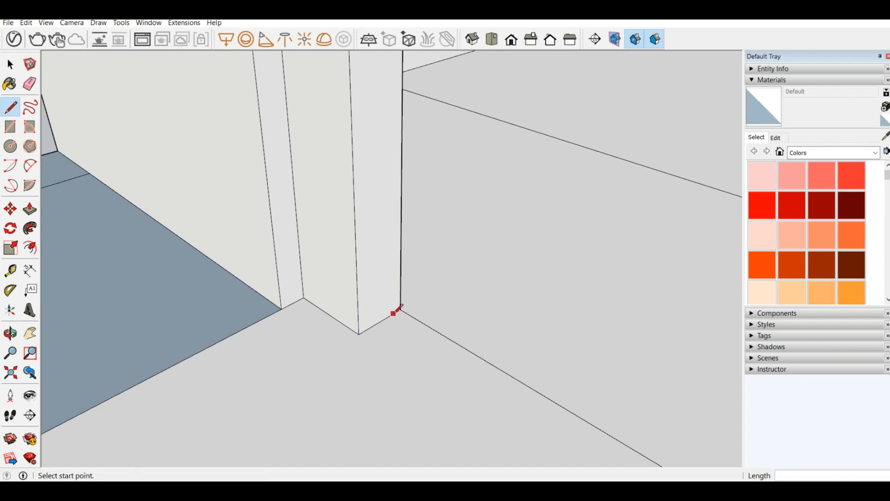
Draw a 6' 6" vertical line up the door jamb from its bottom edge's midpoint to the top edge's midpoint
click(380, 321)
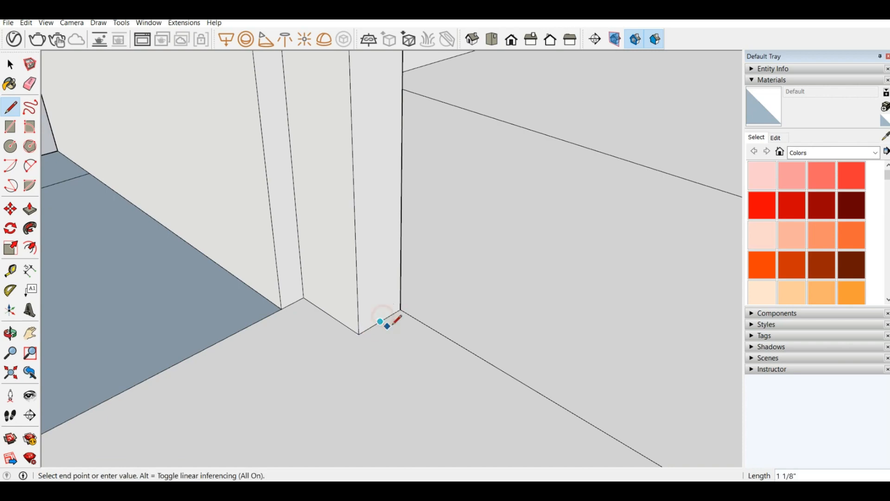
scroll(436, 362, down, 7)
middle_drag(405, 260, 399, 91)
scroll(431, 90, up, 7)
scroll(399, 93, up, 1)
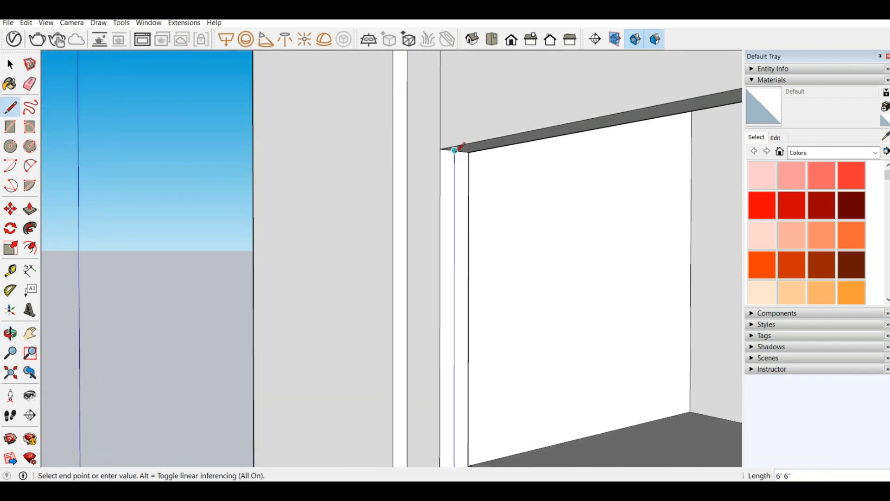
click(450, 148)
Draw a 3" line along the jamb's bottom edge between the midpoints of its inner and outer halves
scroll(312, 159, down, 5)
middle_drag(312, 159, 348, 352)
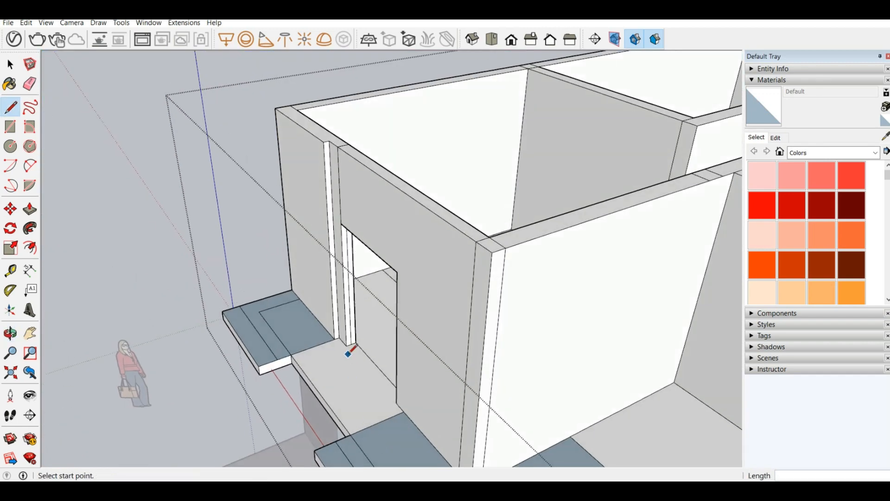
scroll(348, 334, up, 6)
click(380, 320)
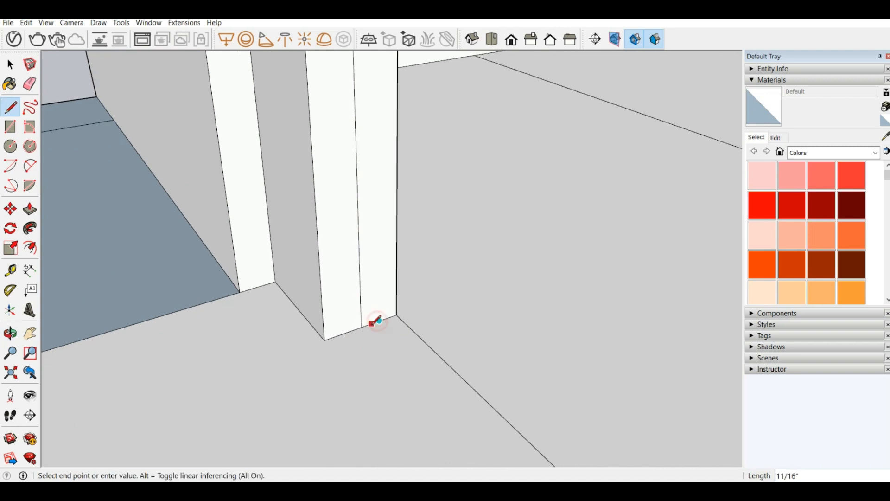
click(347, 330)
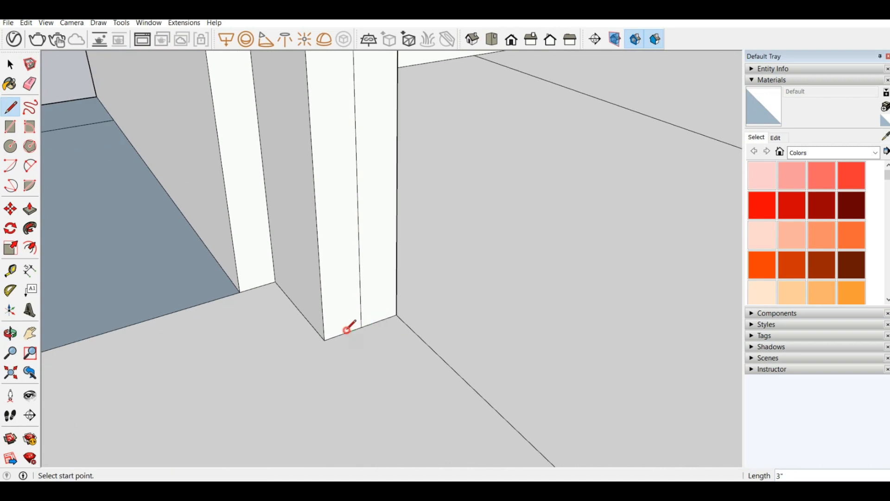
Draw a vertical line up the jamb's inner half from its bottom midpoint to the head of the door opening
click(379, 320)
middle_drag(380, 320, 414, 340)
scroll(410, 342, down, 2)
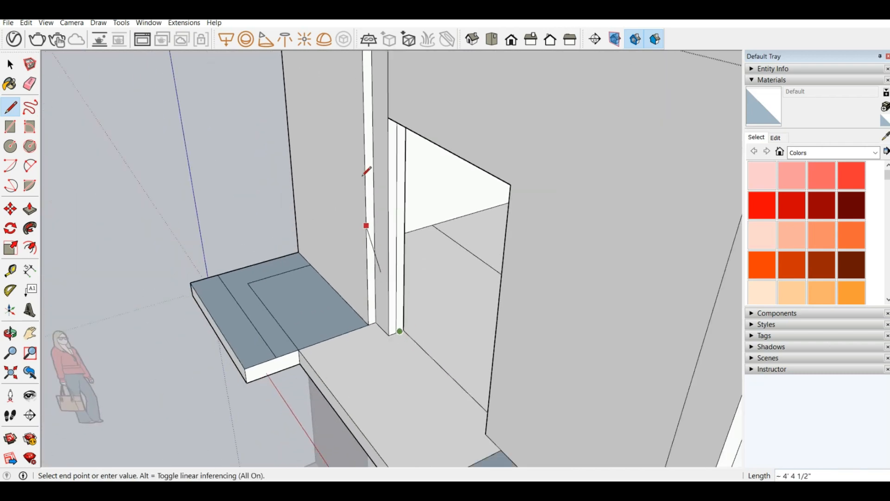
middle_drag(368, 175, 385, 132)
scroll(389, 345, down, 2)
scroll(385, 88, up, 1)
scroll(388, 88, up, 2)
middle_drag(388, 88, 378, 51)
scroll(376, 76, up, 3)
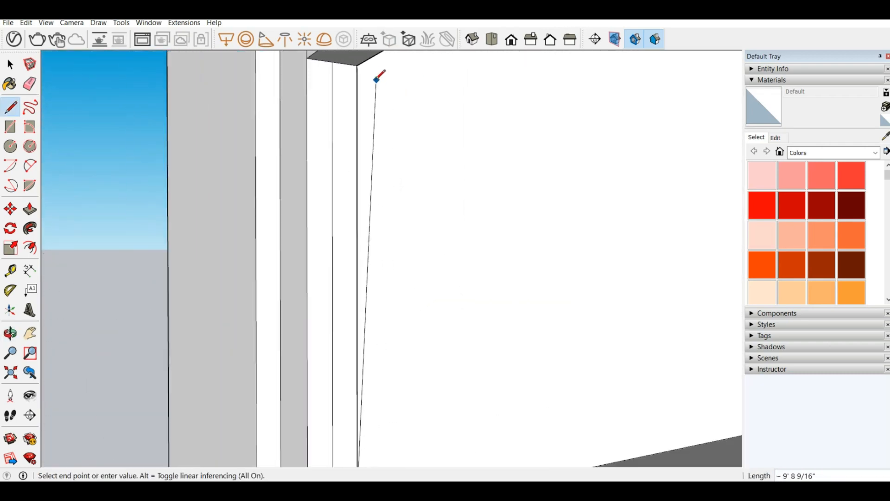
click(345, 65)
Draw a 6' 6" vertical line down the jamb's outer half from the door head to its bottom midpoint
click(319, 60)
scroll(337, 94, down, 5)
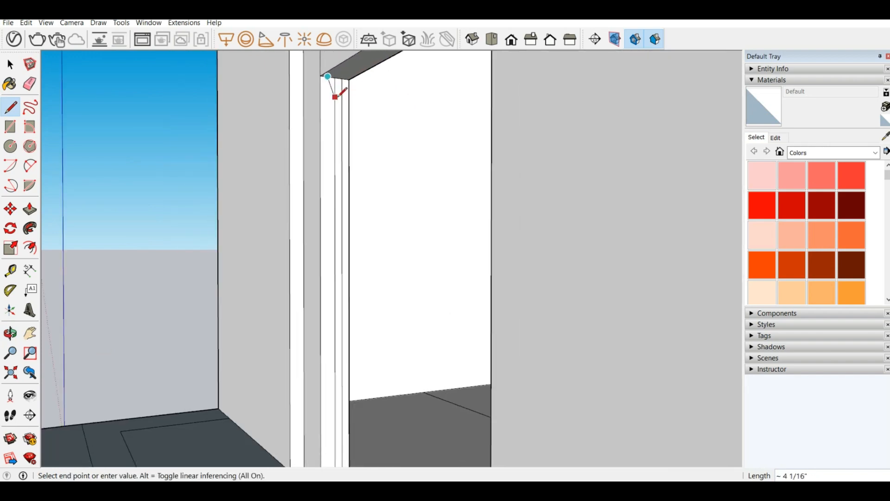
middle_drag(353, 215, 353, 339)
scroll(351, 368, up, 1)
scroll(355, 365, up, 2)
click(339, 354)
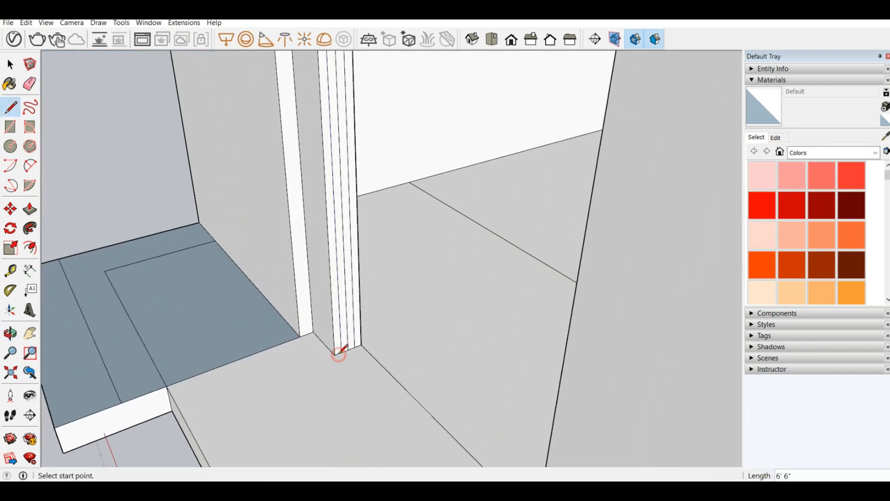
Erase the middle vertical line on the left jamb, leaving only the two quarter lines
click(30, 85)
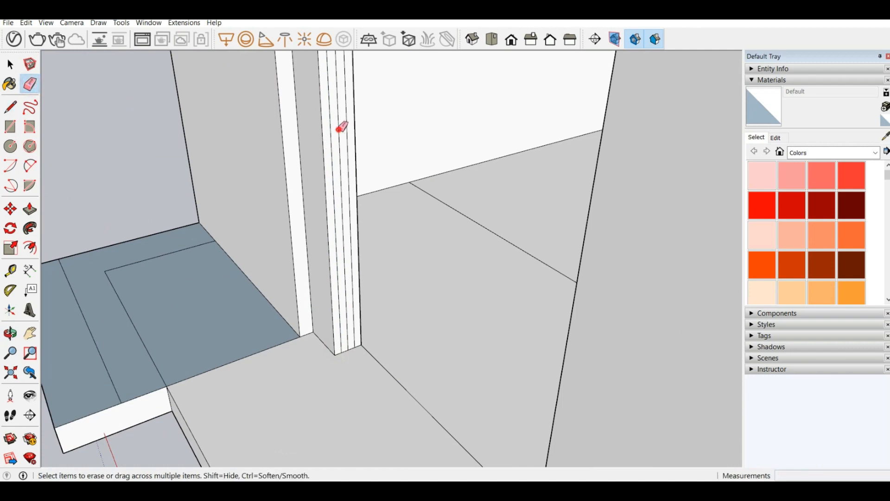
click(339, 129)
scroll(394, 204, down, 3)
middle_drag(394, 204, 352, 180)
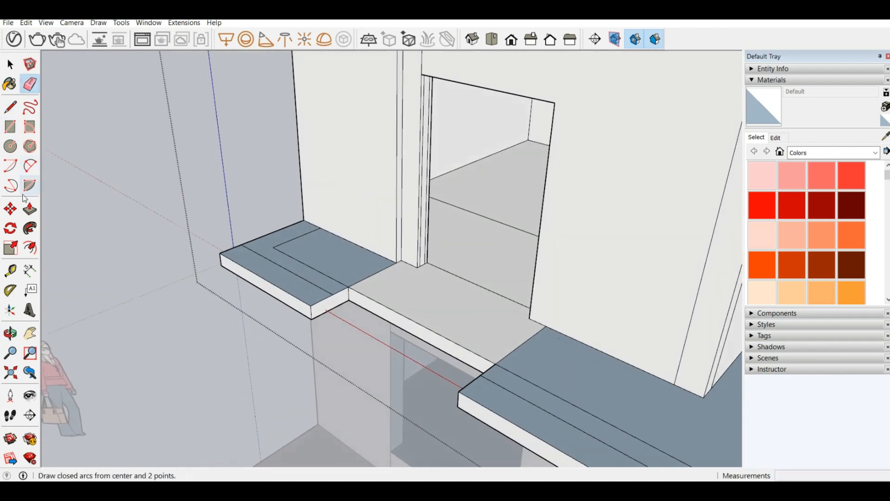
Push/Pull the central strip of the left jamb 2" into the door opening to form a frame post
click(30, 209)
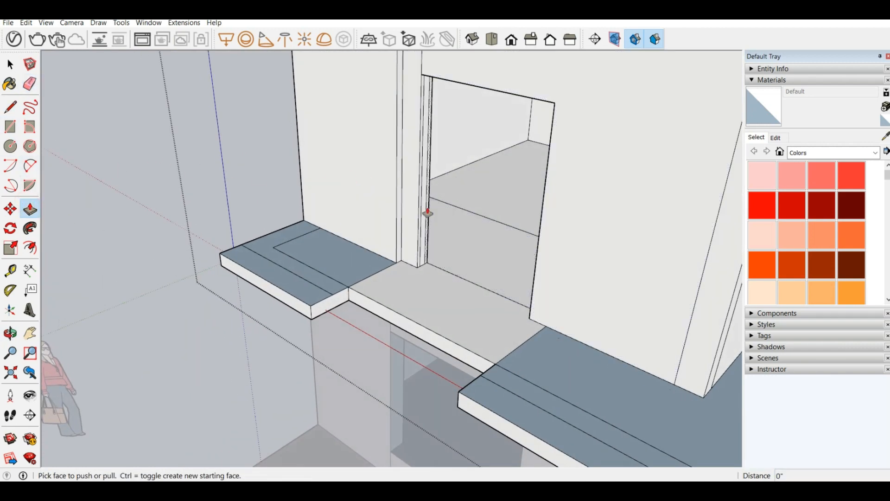
click(427, 213)
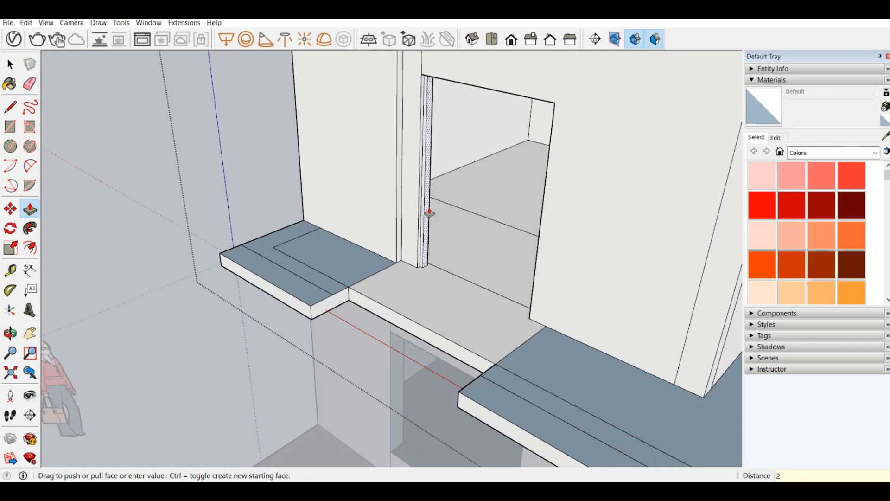
key(Return)
scroll(379, 74, up, 2)
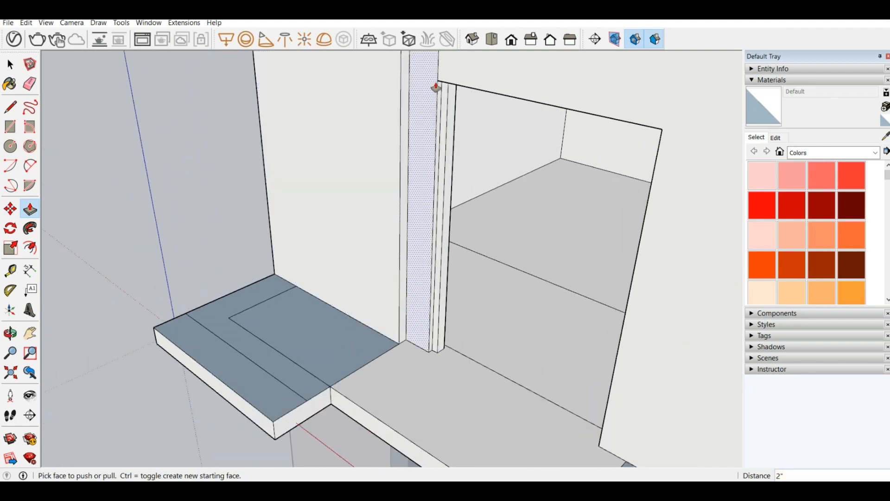
Outline a 2" by 3" rectangle at the top of the left frame post's inner face, directly below the door head
scroll(357, 221, down, 1)
scroll(356, 221, down, 5)
middle_drag(415, 169, 419, 123)
scroll(411, 139, up, 7)
middle_drag(382, 181, 386, 84)
click(10, 107)
scroll(343, 218, up, 1)
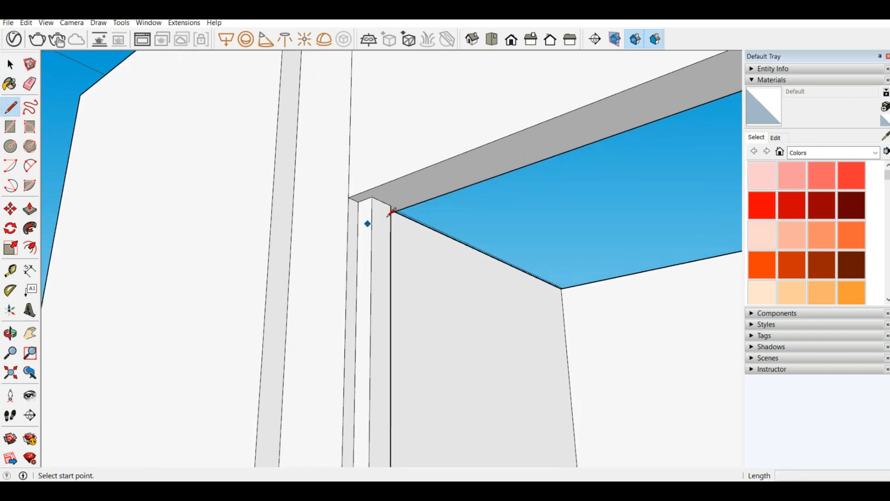
click(371, 197)
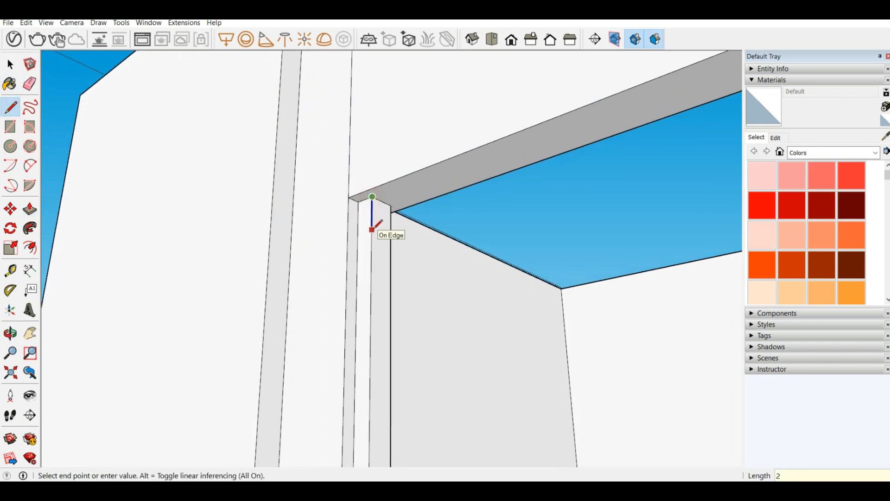
key(Return)
click(372, 214)
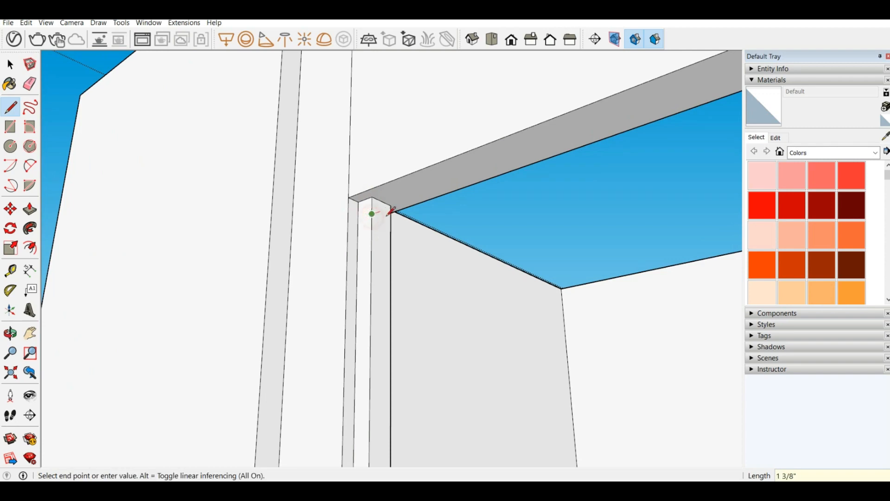
click(395, 215)
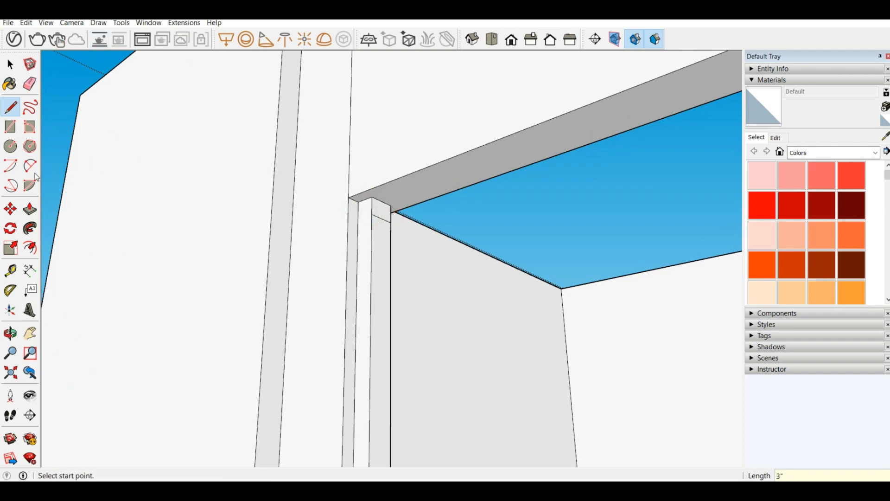
Push/Pull the small rectangle 4' 4" across the opening to the right jamb as the frame's head
click(30, 210)
click(380, 215)
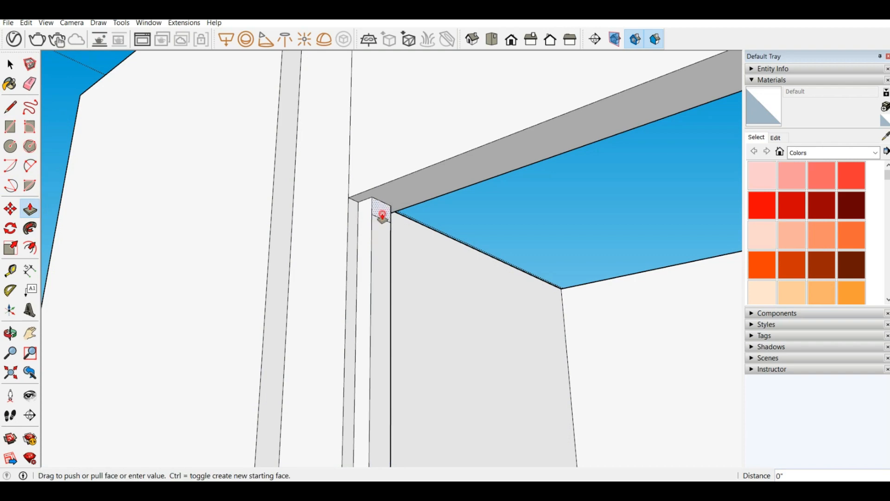
scroll(466, 290, down, 2)
scroll(466, 290, down, 3)
middle_drag(368, 264, 849, 403)
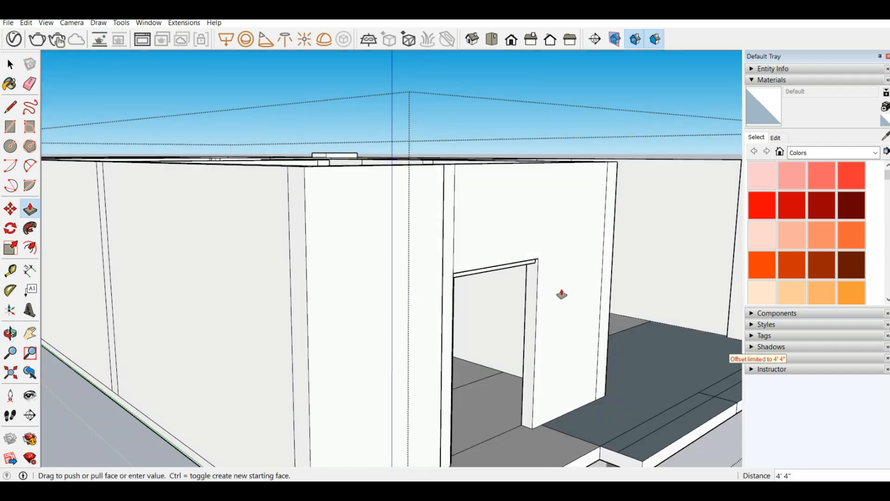
scroll(535, 290, up, 2)
click(535, 290)
Mark off a 2" by 3" rectangle on the underside of the frame head at the right jamb
scroll(528, 267, up, 3)
middle_drag(527, 265, 347, 327)
scroll(449, 316, up, 3)
scroll(414, 308, down, 3)
middle_drag(413, 308, 525, 332)
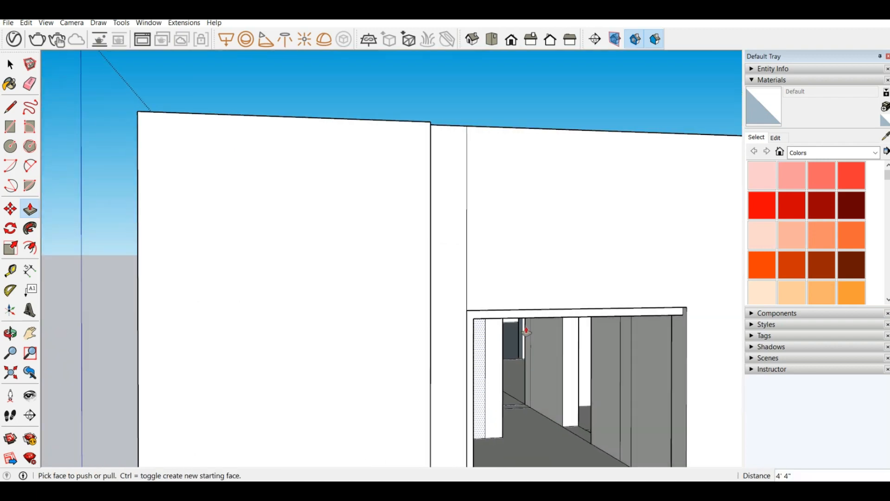
scroll(661, 336, up, 3)
middle_drag(661, 336, 622, 260)
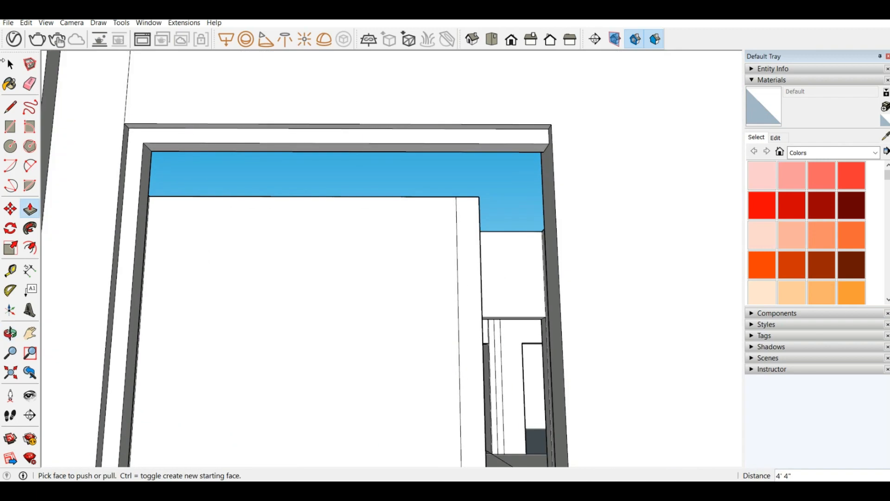
click(10, 106)
scroll(554, 179, up, 2)
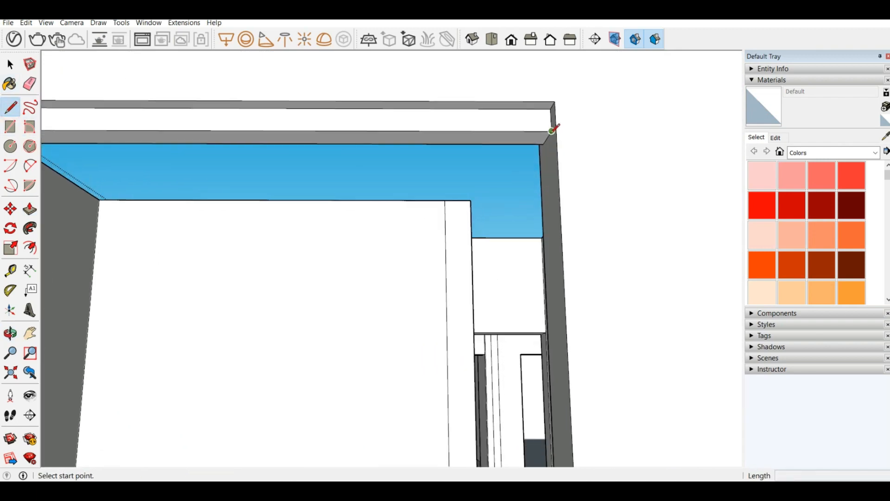
click(552, 130)
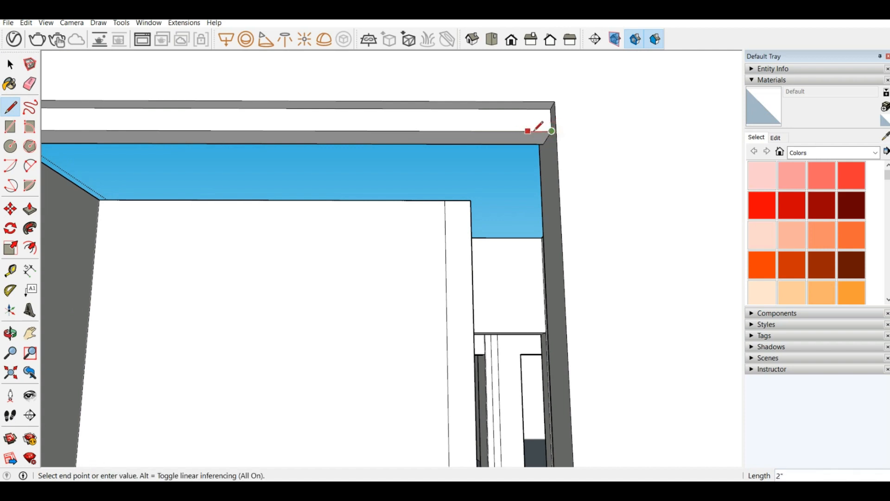
click(529, 131)
click(528, 130)
click(521, 144)
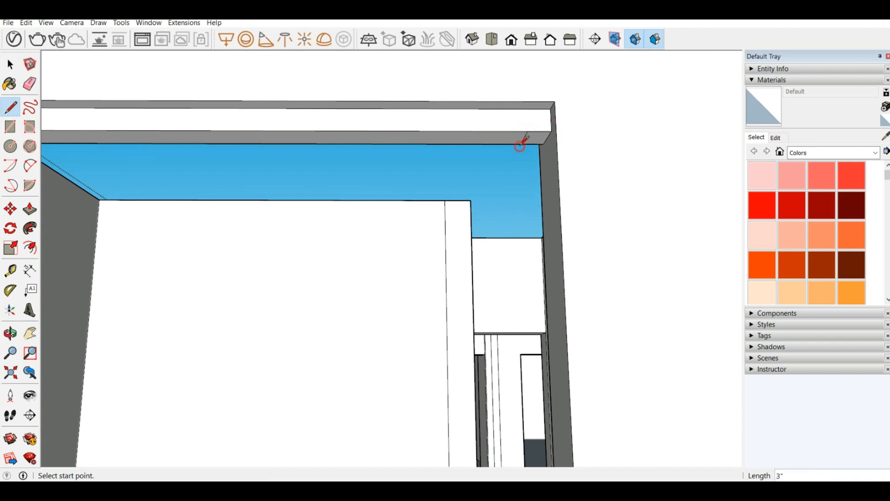
Push/Pull the marked rectangle 6' 4" down to the balcony floor as the right frame post
click(29, 210)
click(525, 143)
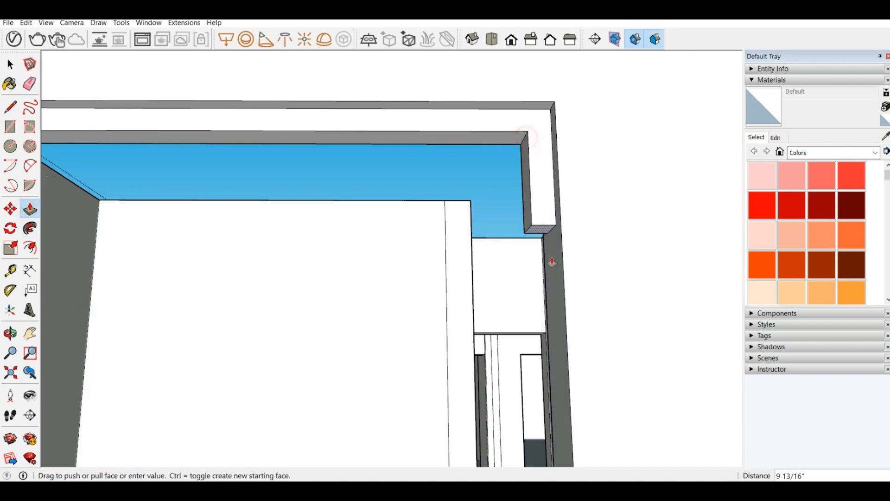
scroll(520, 234, down, 5)
middle_drag(461, 200, 493, 371)
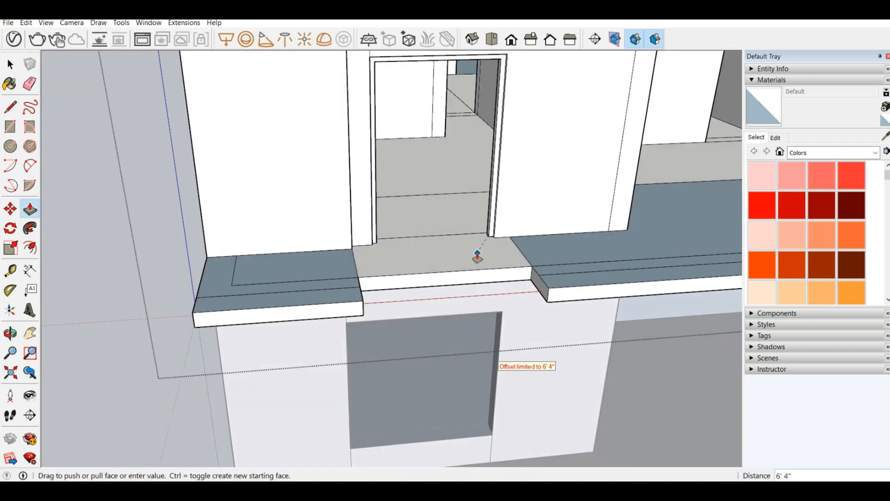
click(474, 251)
Measure the clear width between the two door frame posts at floor level
scroll(435, 145, up, 3)
middle_drag(435, 145, 328, 63)
scroll(357, 98, up, 5)
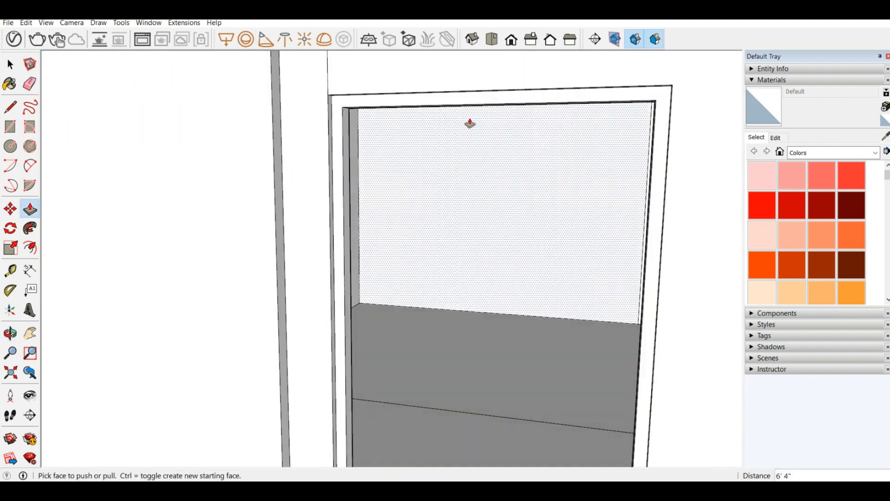
scroll(537, 210, down, 3)
scroll(536, 210, down, 3)
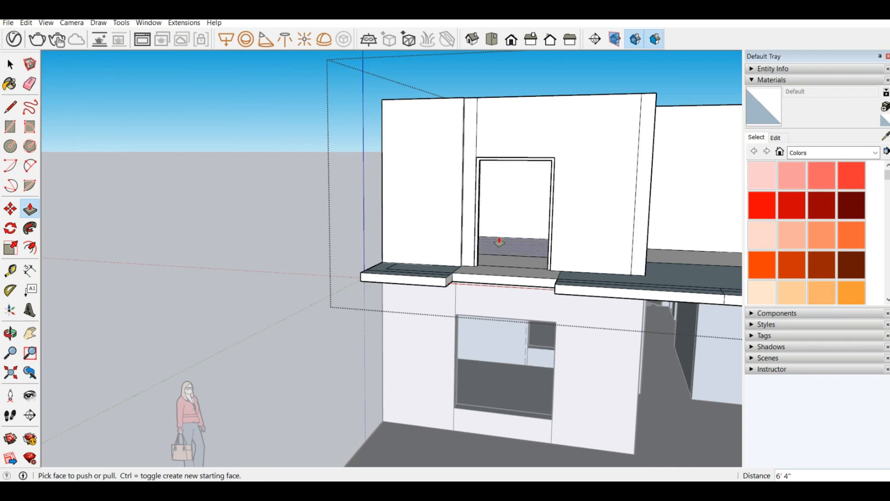
scroll(499, 242, up, 3)
mouse_move(509, 258)
middle_down()
mouse_move(521, 318)
mouse_move(473, 253)
middle_up()
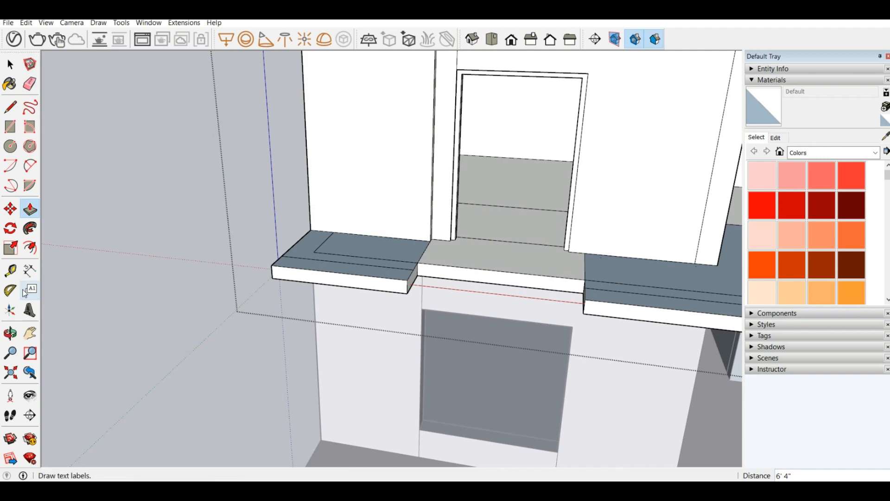
click(10, 270)
middle_drag(565, 290, 384, 166)
scroll(496, 232, up, 3)
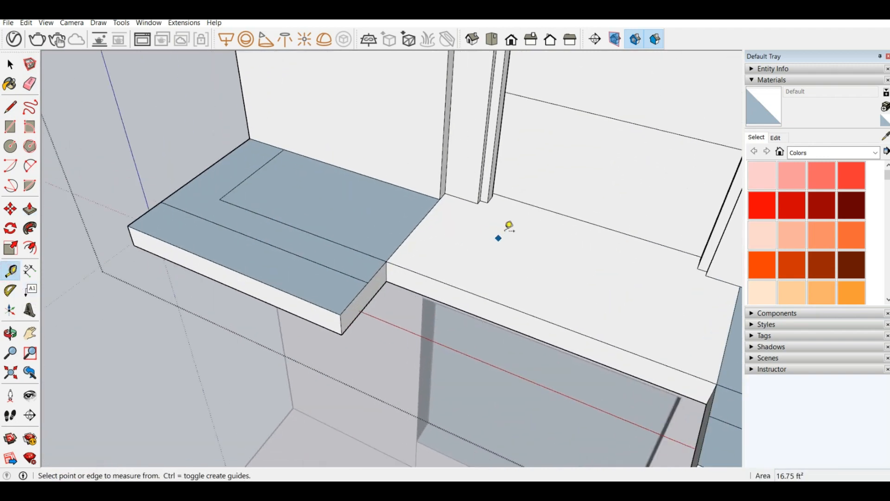
click(490, 203)
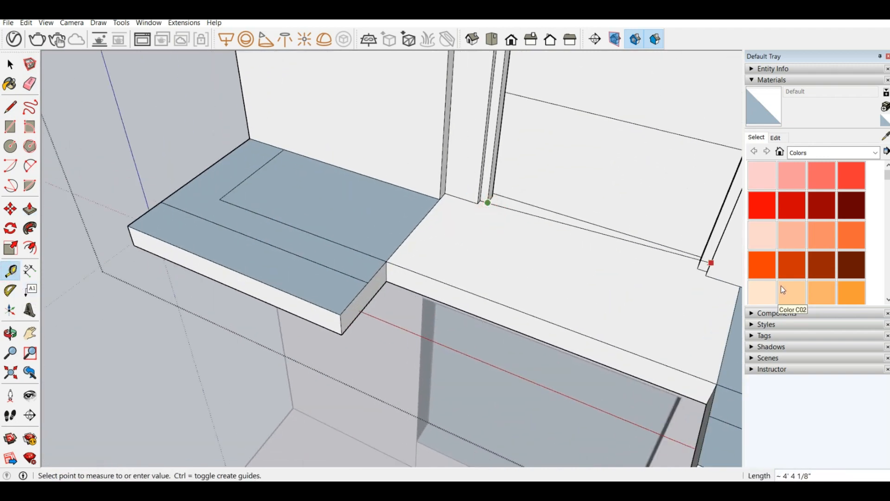
click(700, 264)
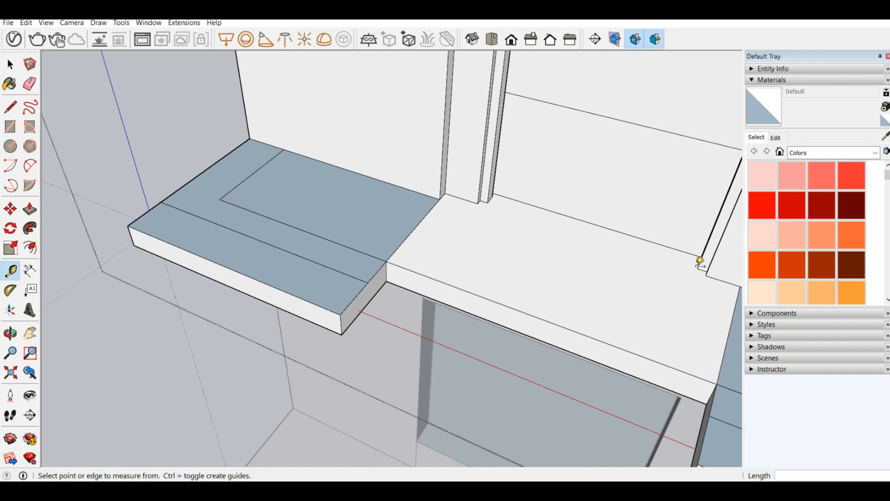
scroll(520, 265, down, 3)
mouse_move(521, 264)
middle_down()
mouse_move(503, 298)
mouse_move(507, 175)
mouse_move(543, 65)
middle_up()
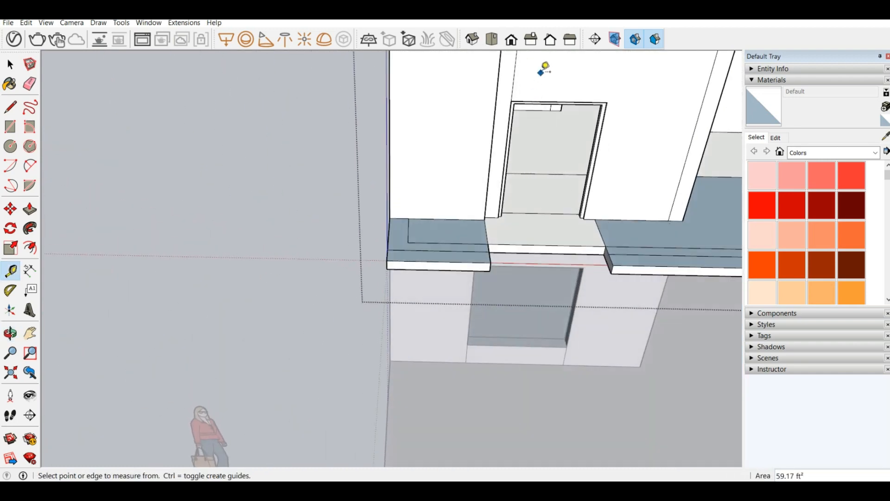
Outline a 1' 6" wide strip on the floor from the right frame post, reaching back to the post's mid-depth
key(l)
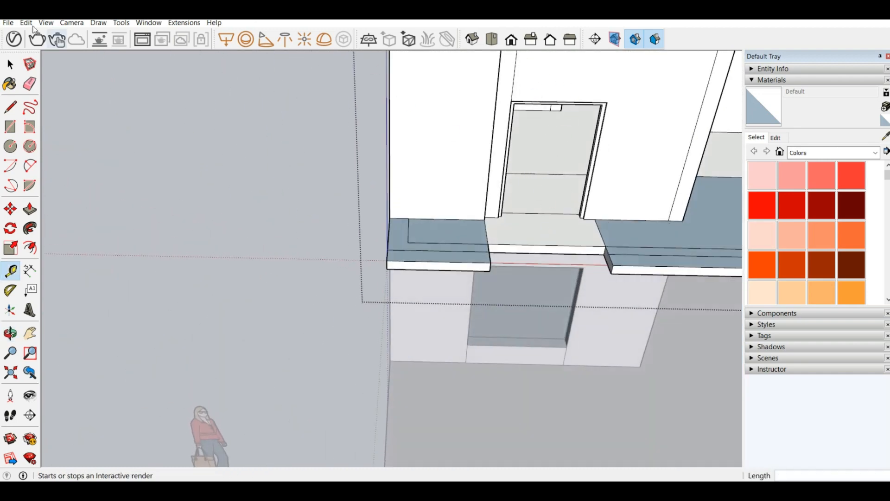
click(14, 108)
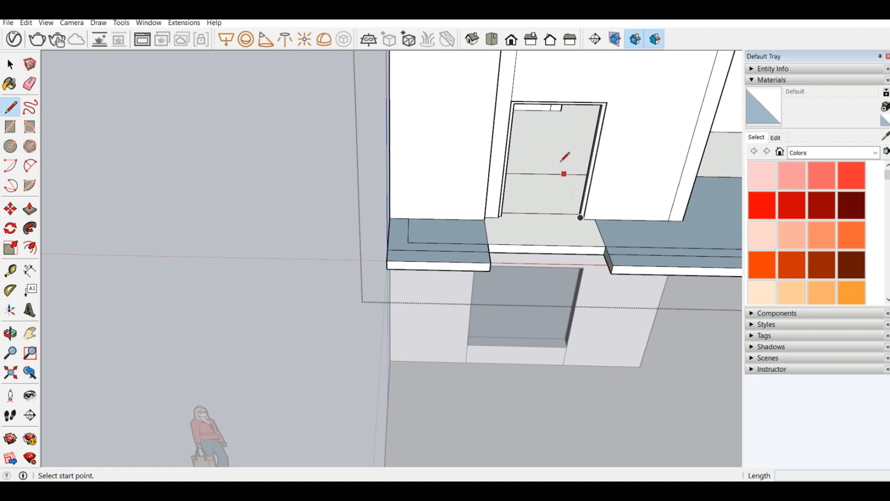
scroll(559, 232, down, 1)
scroll(559, 118, up, 5)
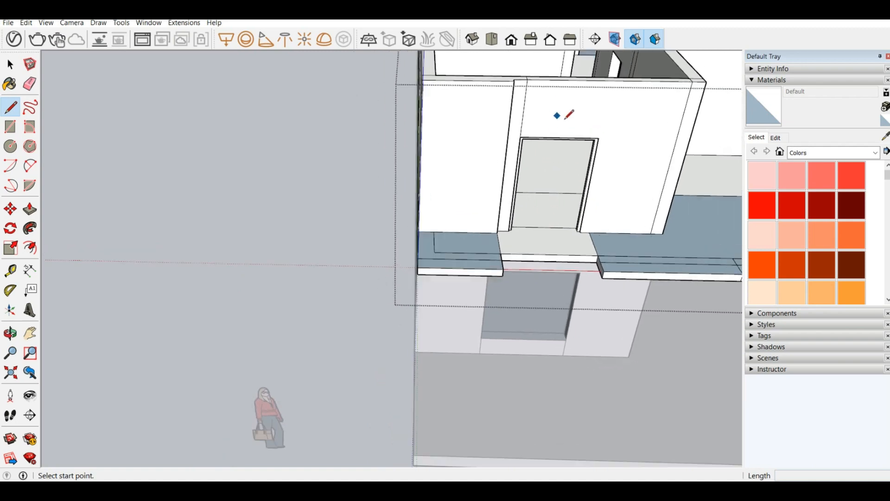
middle_drag(566, 179, 531, 151)
scroll(530, 157, down, 1)
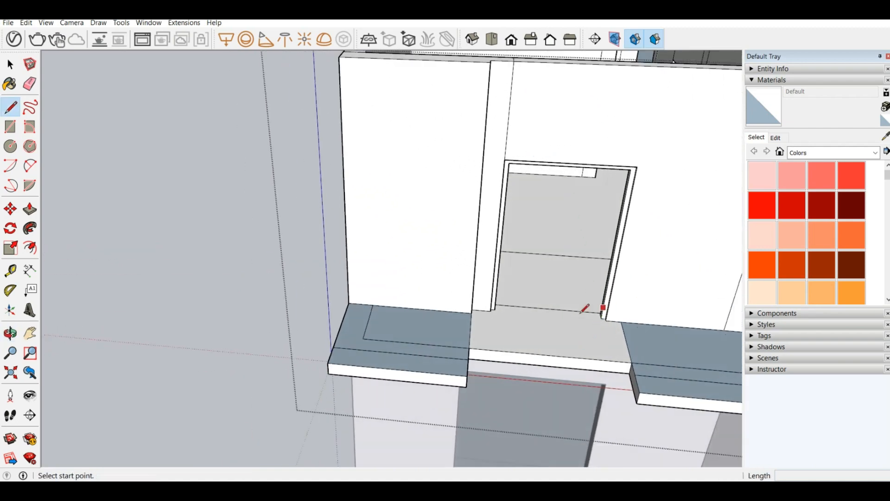
scroll(601, 317, up, 4)
click(601, 317)
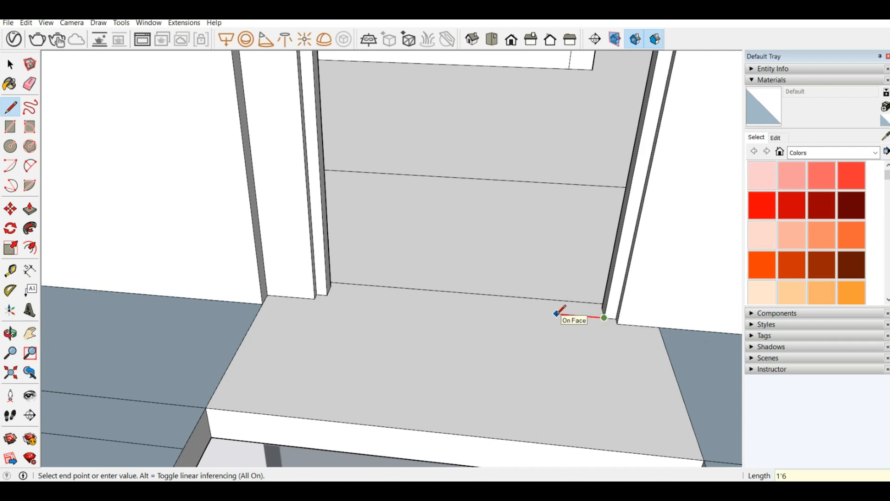
click(501, 310)
middle_drag(504, 296, 516, 314)
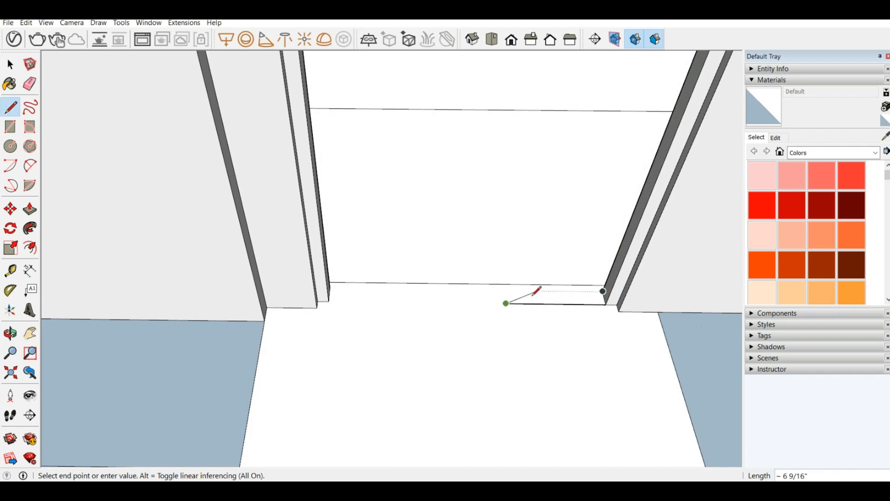
click(504, 290)
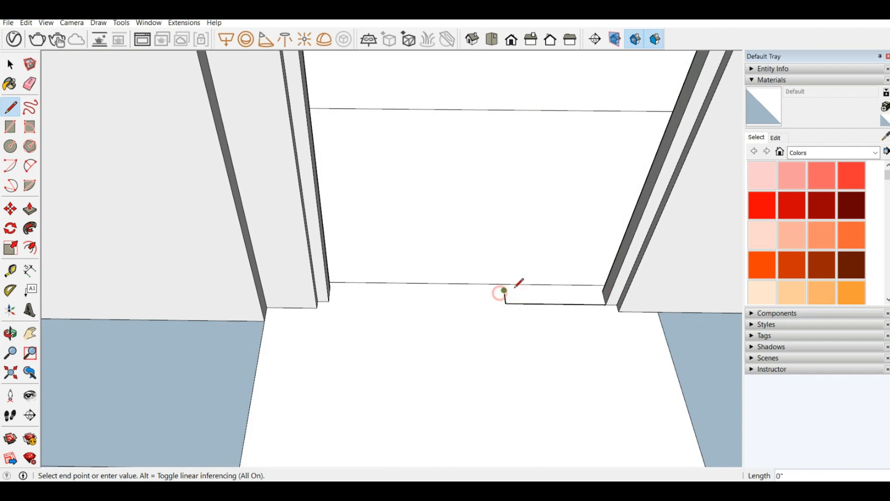
click(603, 291)
scroll(279, 302, down, 4)
middle_drag(406, 351, 432, 98)
scroll(433, 97, up, 3)
middle_drag(377, 135, 397, 52)
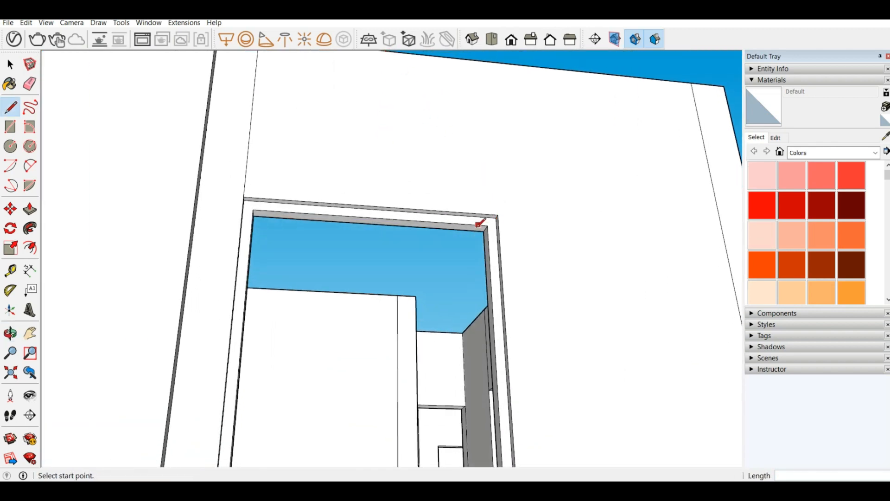
Outline a 2" by 3" rectangle on the underside of the frame head, 1' 6" from the right post
click(488, 225)
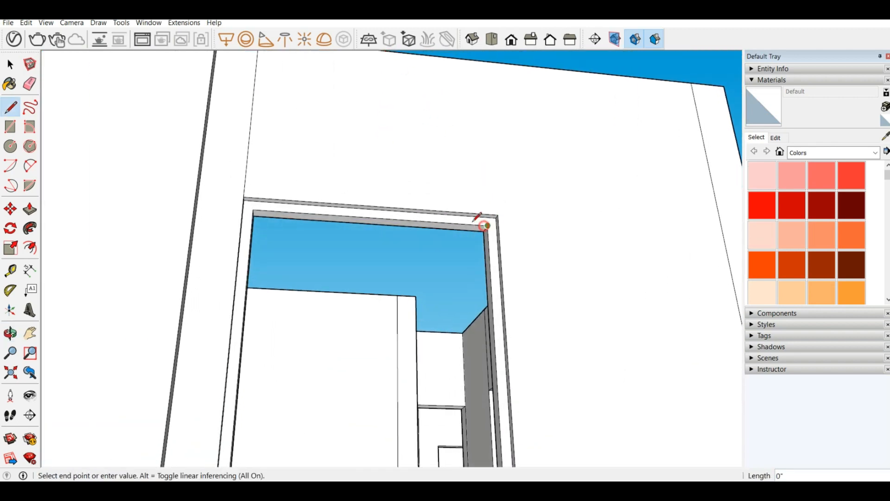
click(407, 220)
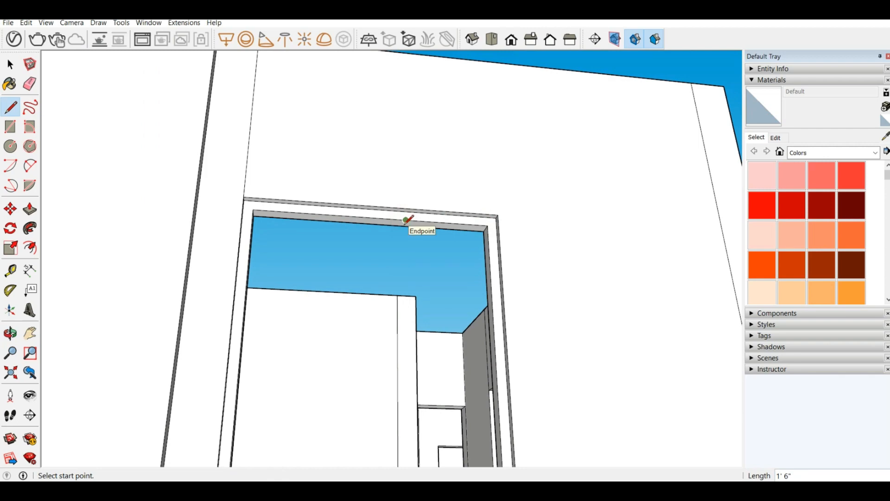
click(407, 219)
scroll(408, 220, up, 4)
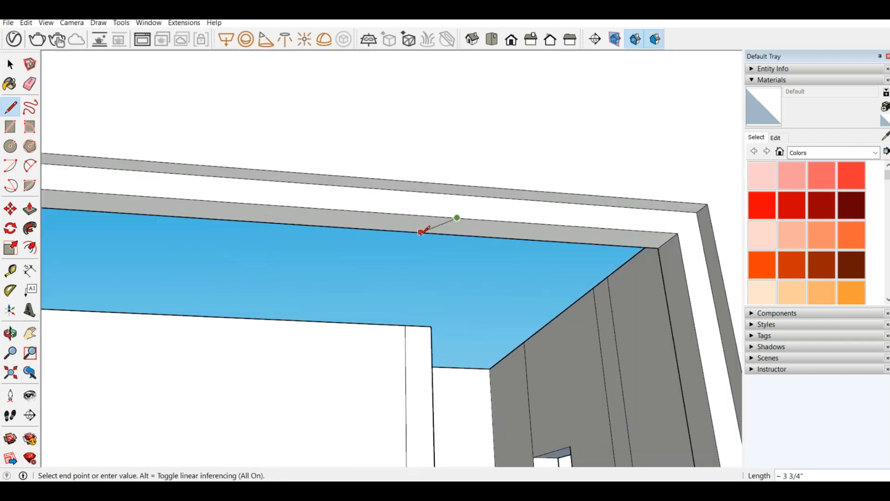
scroll(422, 231, up, 4)
scroll(461, 218, down, 4)
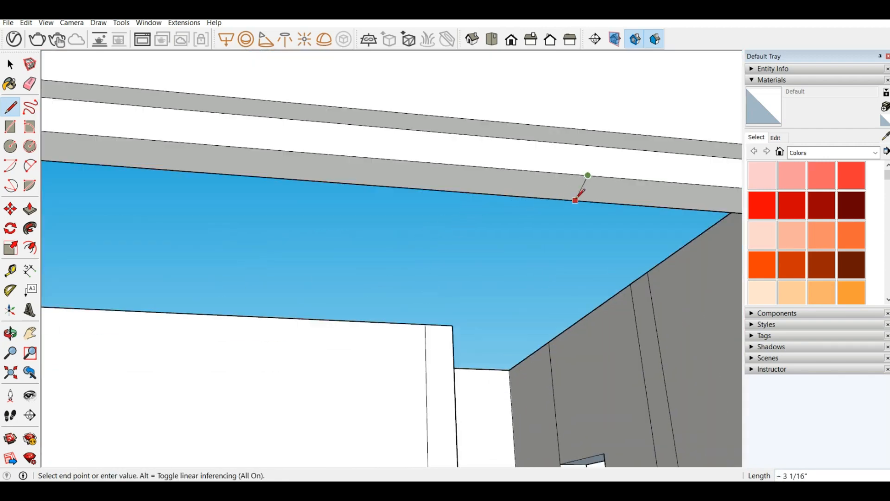
click(567, 200)
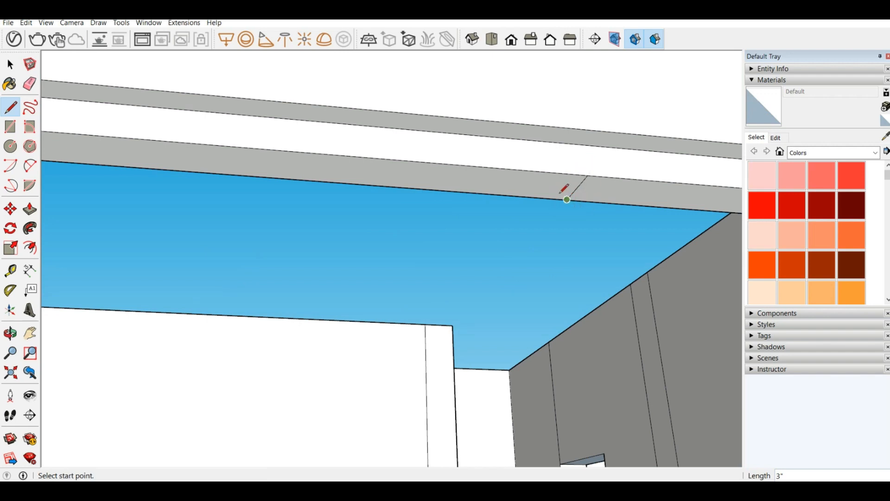
click(588, 175)
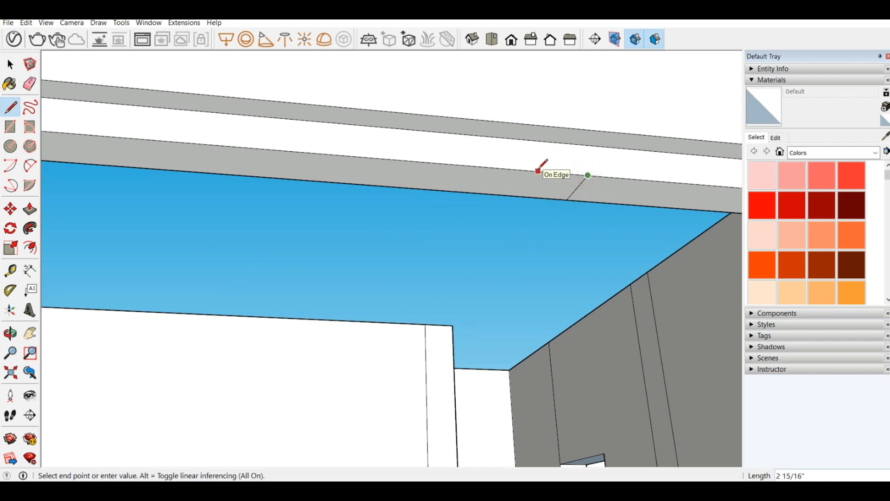
key(Return)
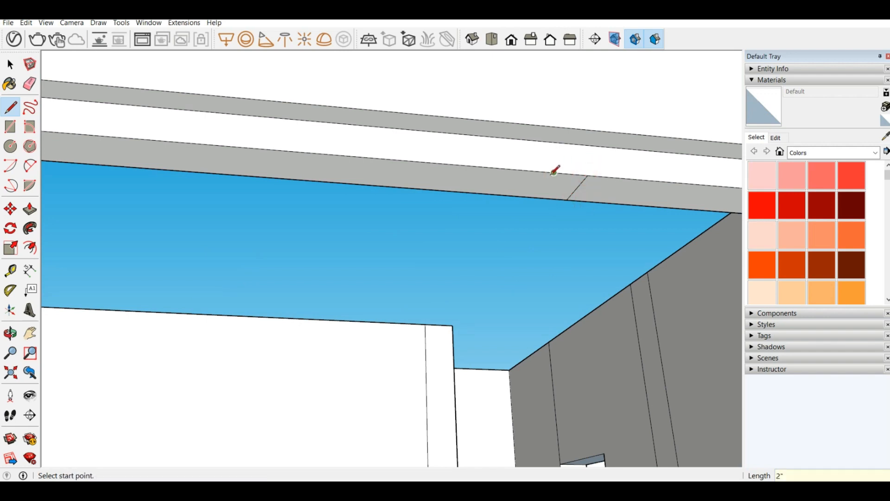
click(554, 172)
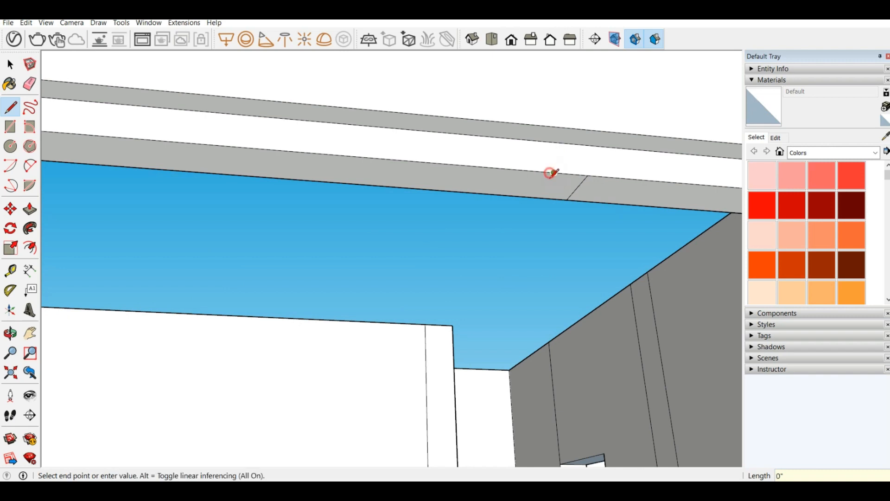
click(538, 197)
Push/Pull the outlined rectangle 6' 4" down to the balcony floor as the intermediate frame post
click(30, 209)
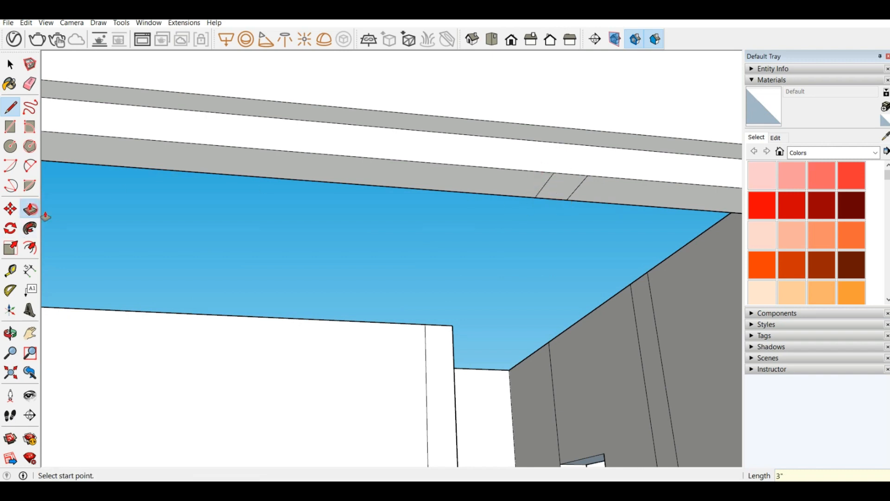
click(564, 185)
scroll(503, 253, down, 8)
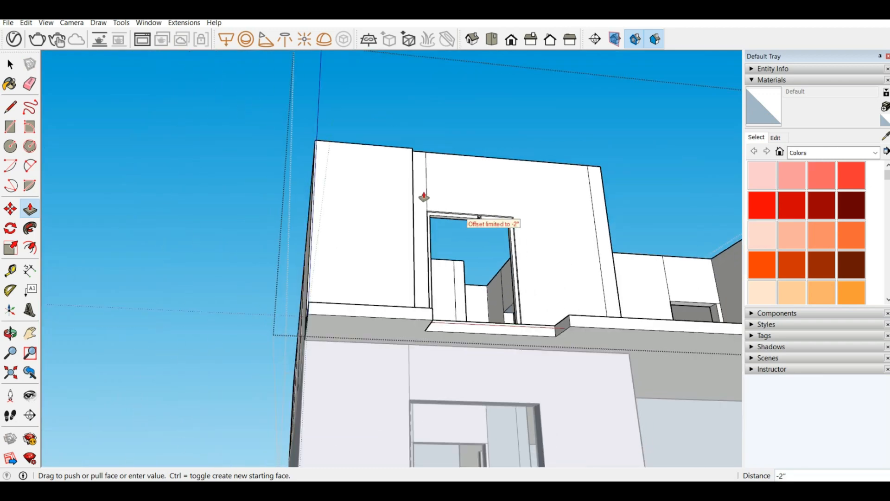
middle_drag(452, 216, 456, 392)
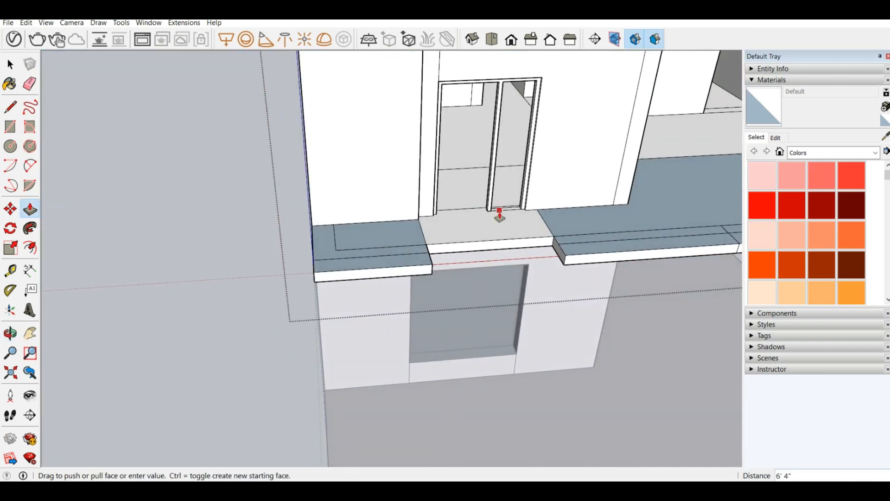
click(500, 214)
Push/Pull the floor strip between the intermediate and right posts up 2" as a bottom rail
scroll(500, 214, up, 3)
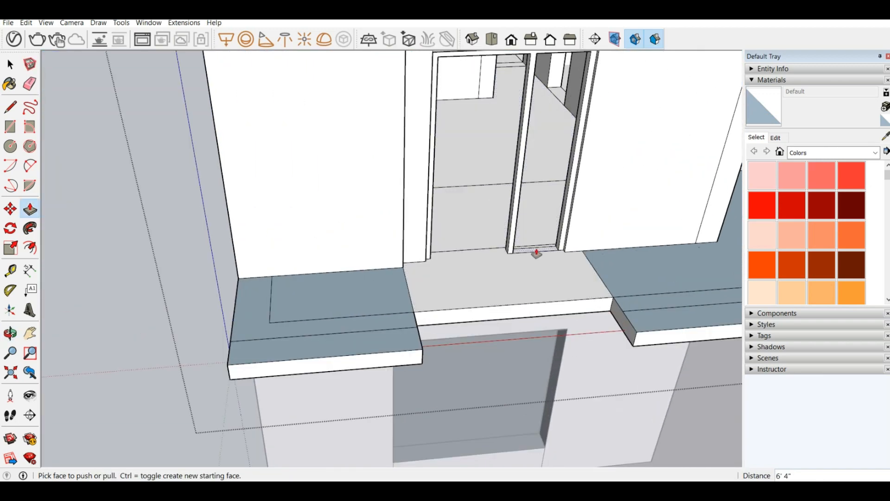
click(536, 253)
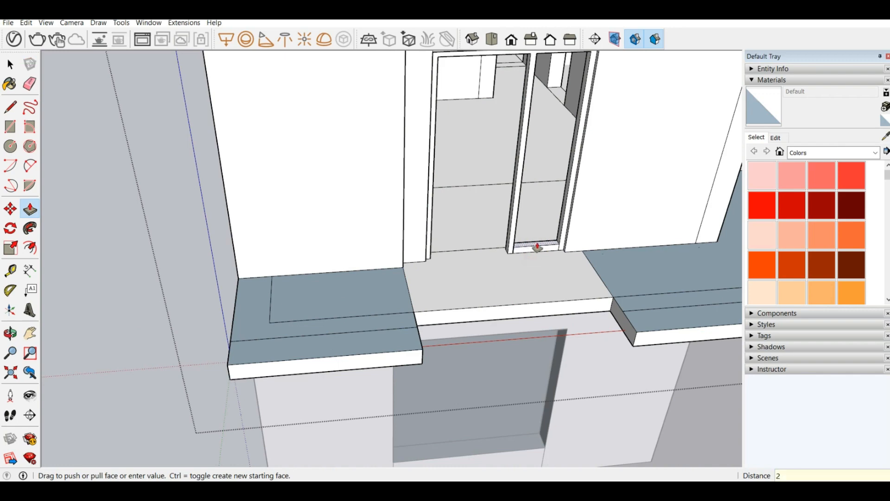
click(538, 247)
Draw a 1' 6" by 6' 2" rectangle filling the narrow side opening, from the head down to the bottom rail
middle_drag(530, 248, 409, 211)
scroll(416, 228, down, 2)
scroll(538, 134, up, 1)
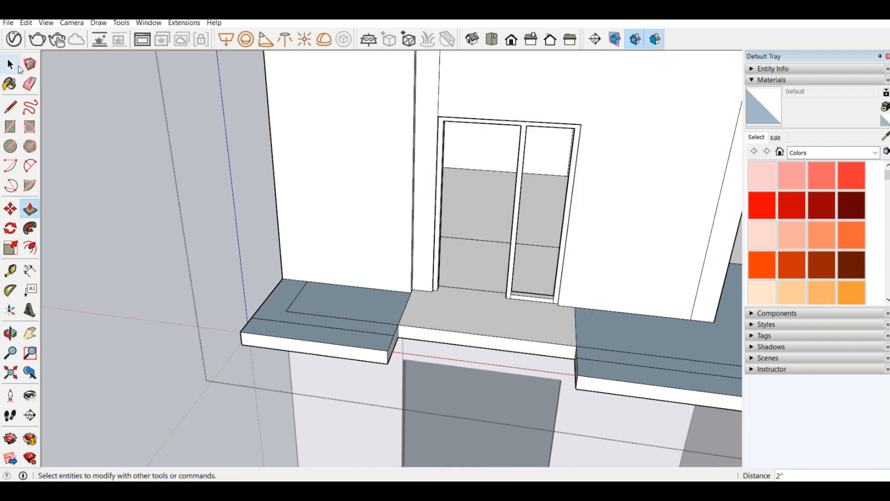
click(11, 126)
scroll(588, 110, up, 3)
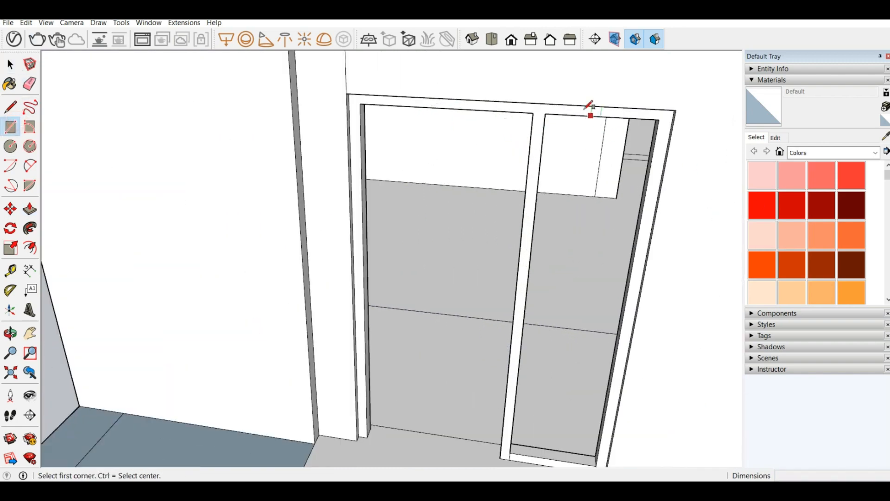
middle_drag(589, 110, 685, 162)
scroll(596, 181, up, 2)
middle_drag(599, 106, 595, 39)
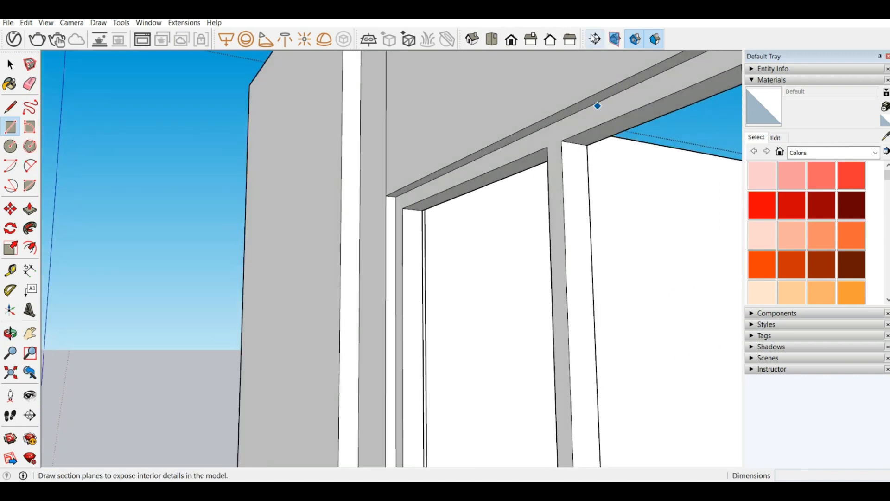
click(576, 139)
middle_drag(577, 139, 438, 125)
scroll(438, 125, down, 3)
scroll(552, 395, up, 5)
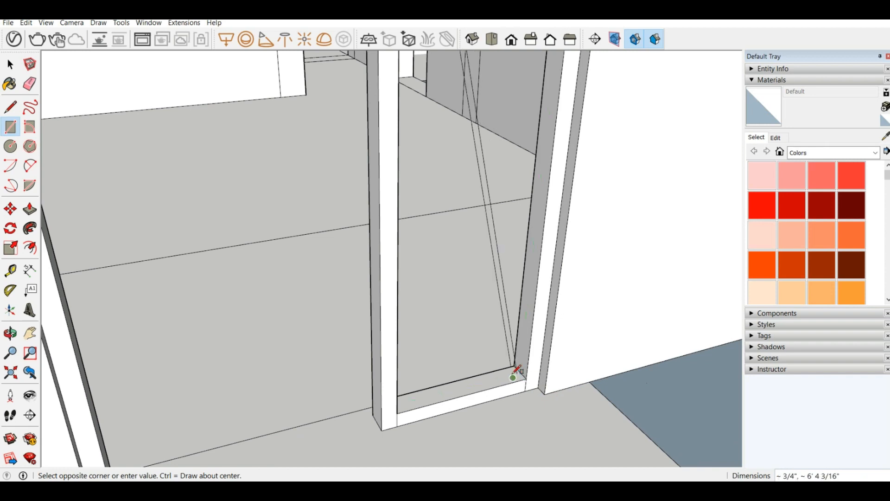
middle_drag(515, 372, 417, 348)
scroll(463, 363, up, 3)
scroll(462, 363, up, 3)
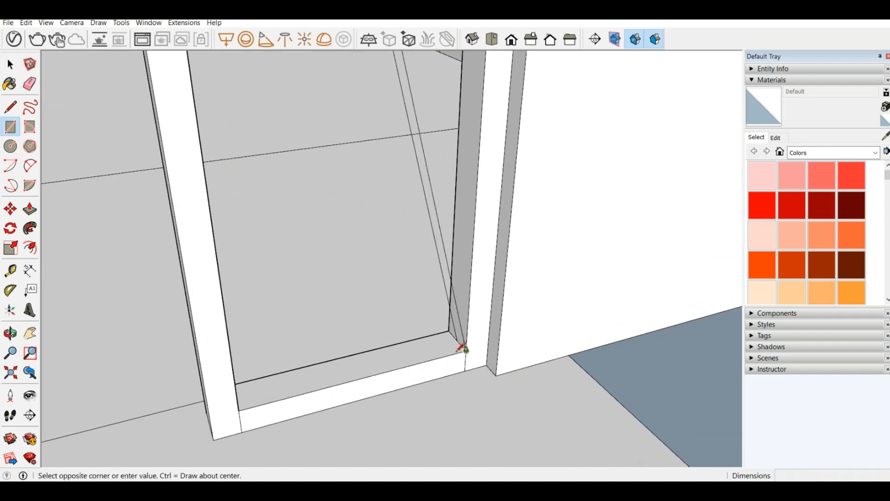
click(456, 333)
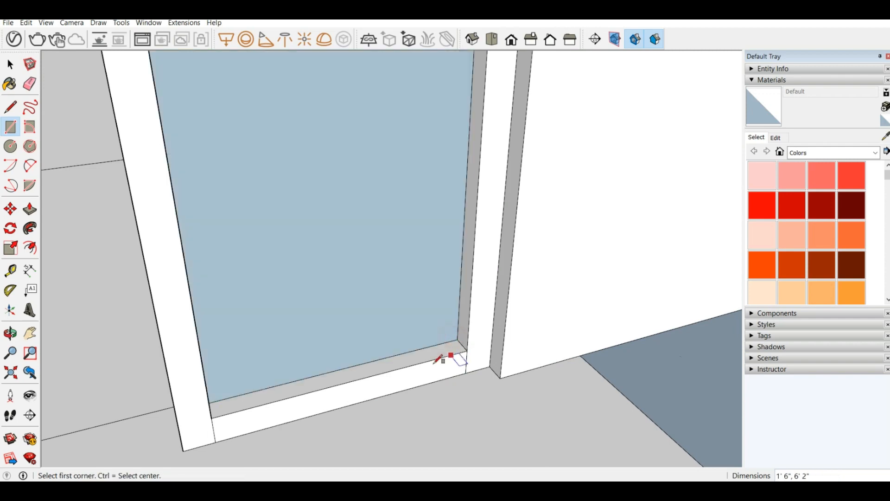
Reverse the face of the narrow side panel so its front side points outward
scroll(441, 360, down, 5)
middle_drag(370, 171, 261, 93)
scroll(404, 189, up, 3)
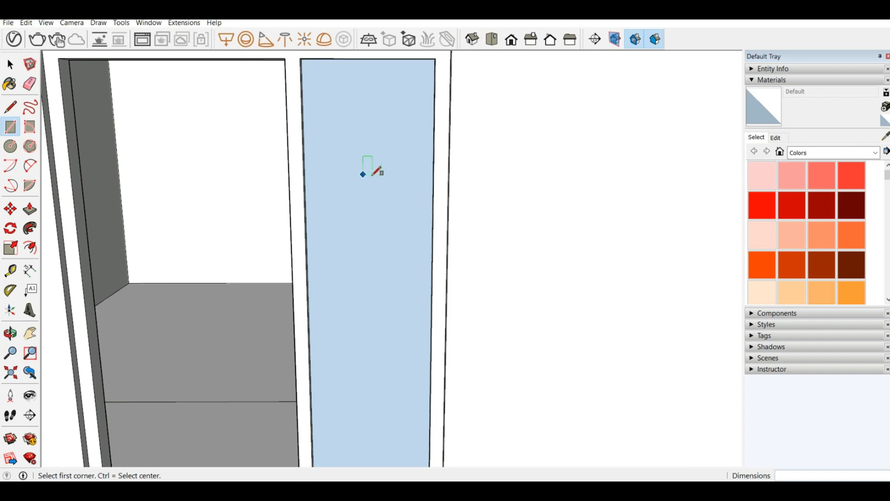
middle_drag(372, 176, 291, 185)
scroll(363, 147, down, 3)
scroll(365, 157, up, 3)
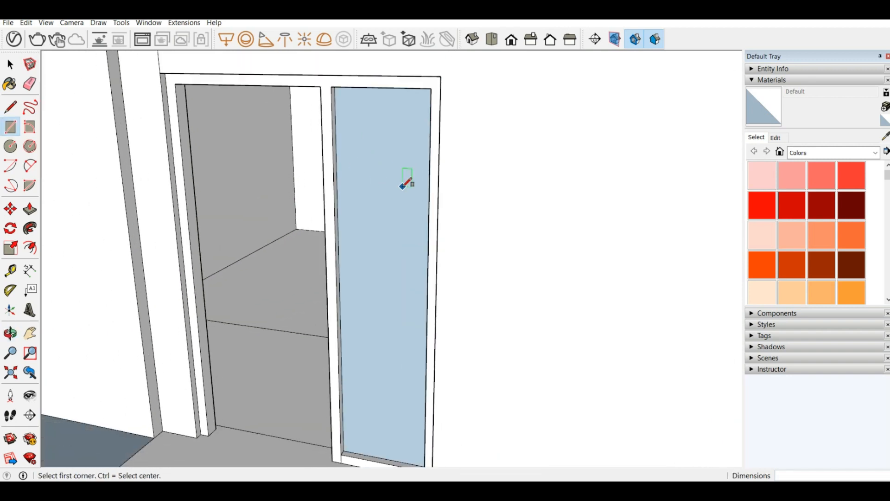
scroll(403, 179, down, 3)
scroll(390, 183, up, 1)
scroll(379, 188, up, 2)
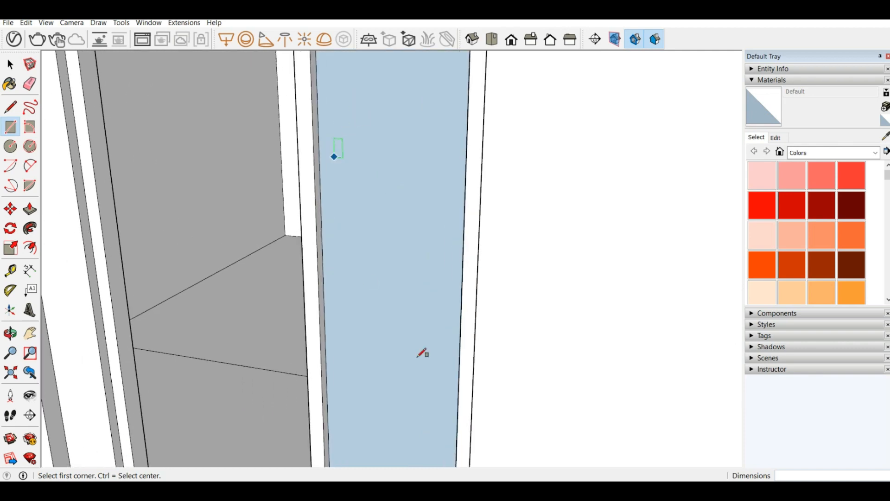
right_click(373, 165)
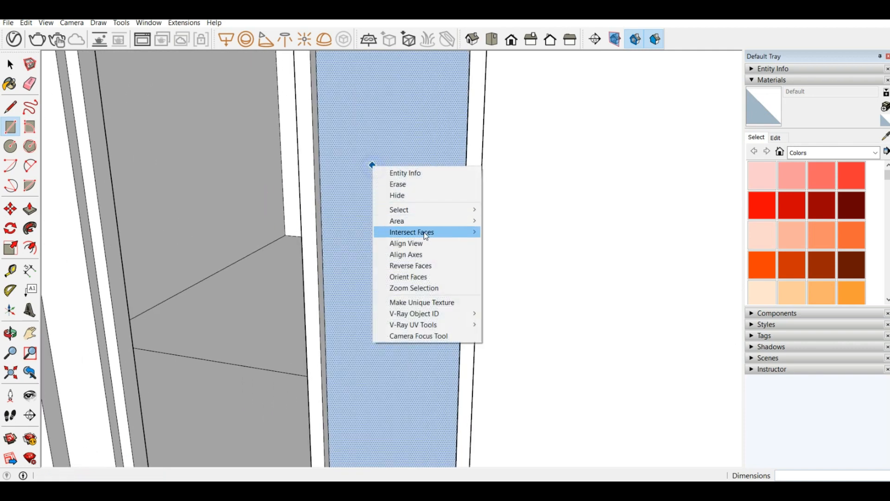
click(436, 270)
Draw a 2' 6" by 6' 4" door rectangle from the left post's base to the head at the intermediate post
scroll(428, 267, down, 3)
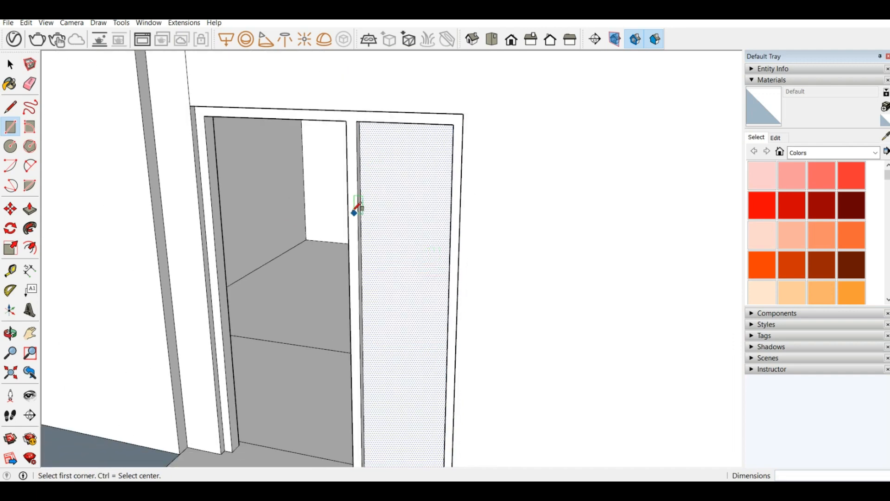
scroll(357, 207, down, 1)
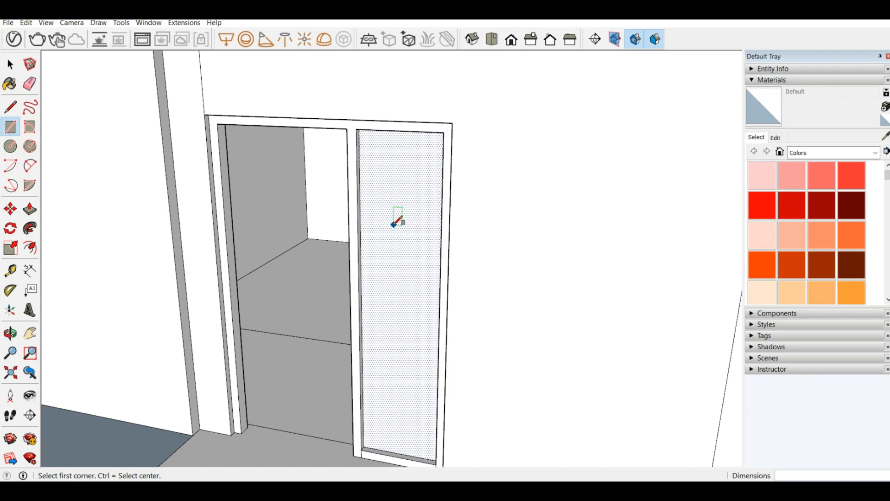
scroll(414, 226, down, 3)
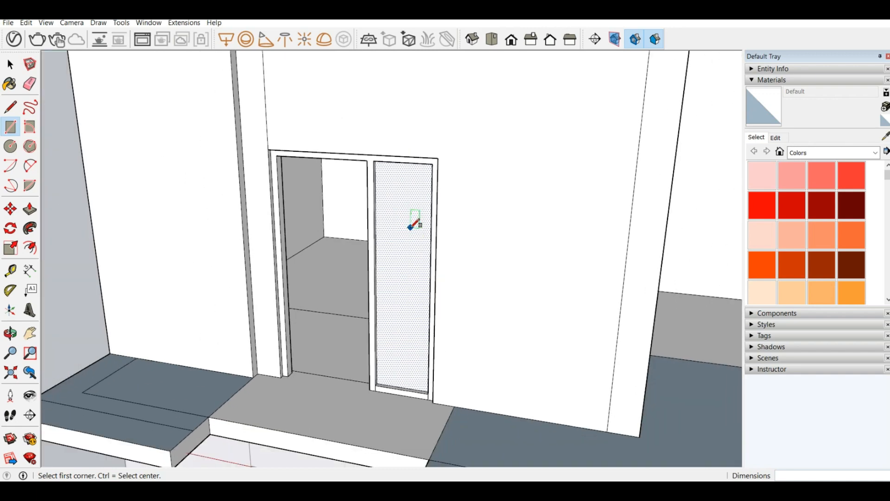
scroll(305, 367, up, 5)
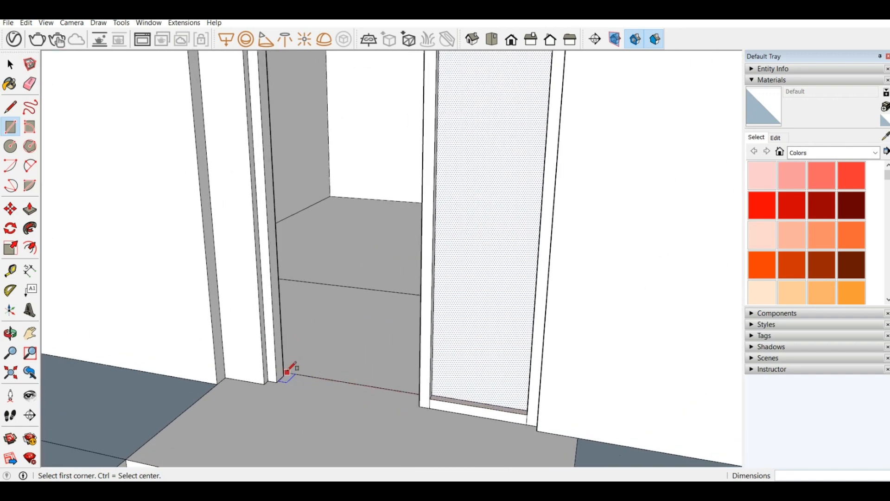
scroll(279, 374, up, 2)
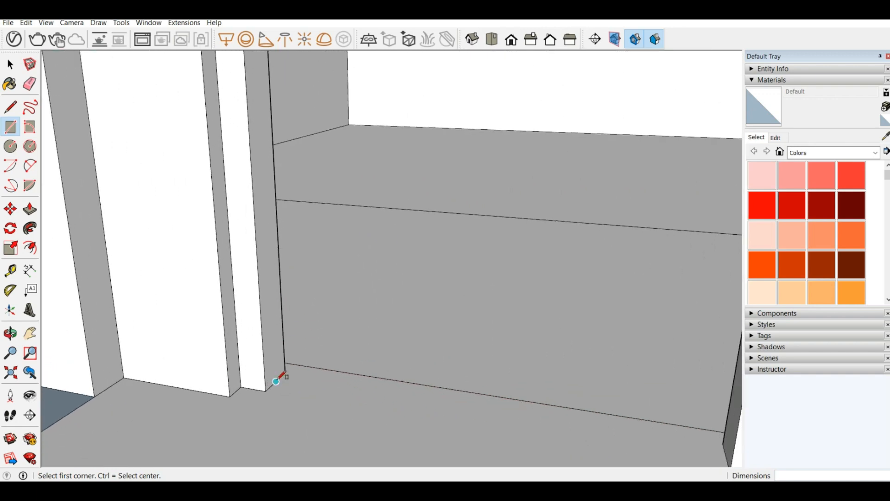
click(278, 374)
scroll(394, 393, down, 3)
scroll(235, 265, down, 3)
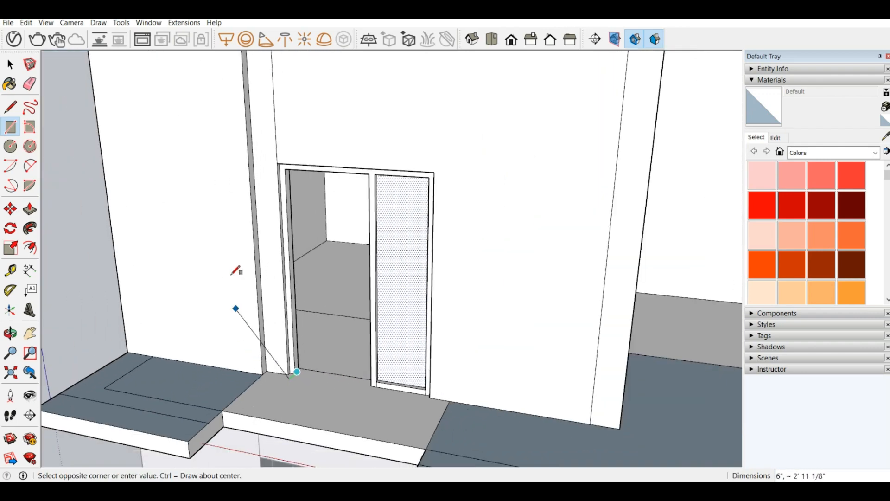
middle_drag(235, 264, 399, 139)
scroll(391, 193, up, 4)
scroll(343, 171, up, 2)
middle_drag(381, 179, 404, 153)
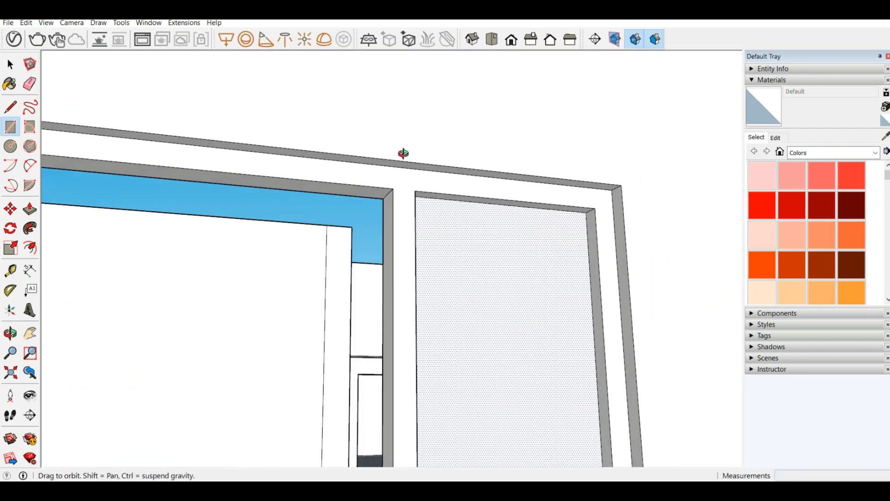
scroll(408, 221, up, 2)
click(378, 176)
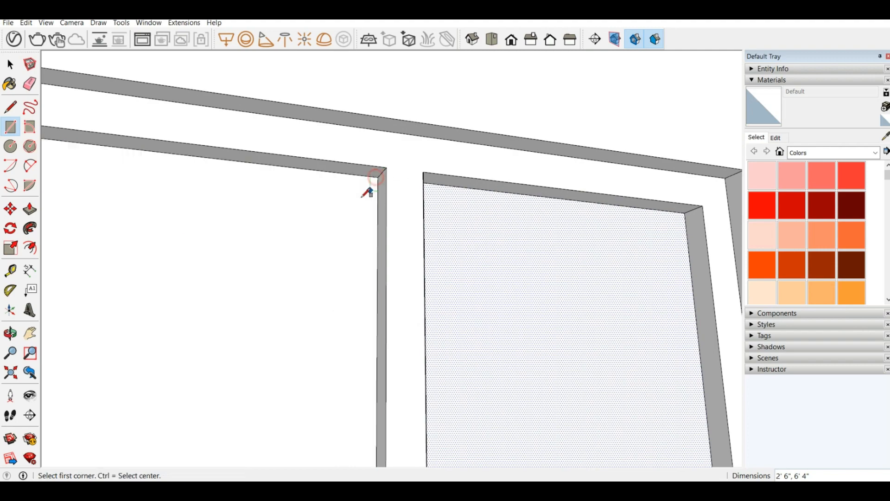
Clear the selection and examine the filled door opening and the surrounding upper-floor front from several angles
middle_drag(368, 191, 214, 149)
scroll(222, 151, down, 3)
scroll(219, 155, down, 2)
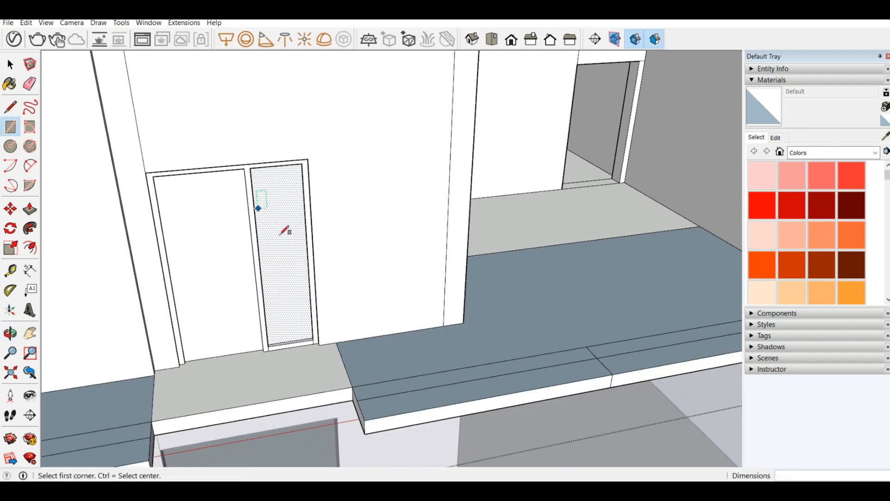
middle_drag(289, 270, 183, 229)
scroll(264, 292, down, 3)
scroll(273, 281, up, 3)
scroll(180, 227, up, 3)
scroll(179, 227, up, 2)
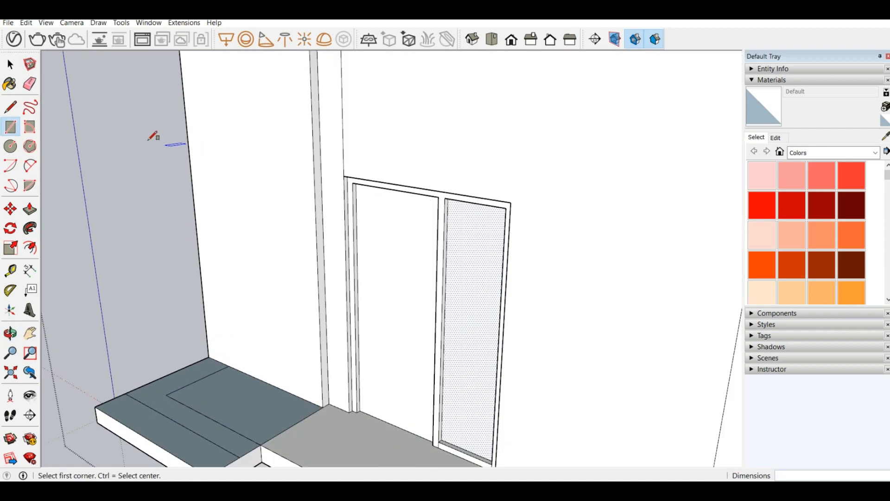
click(10, 64)
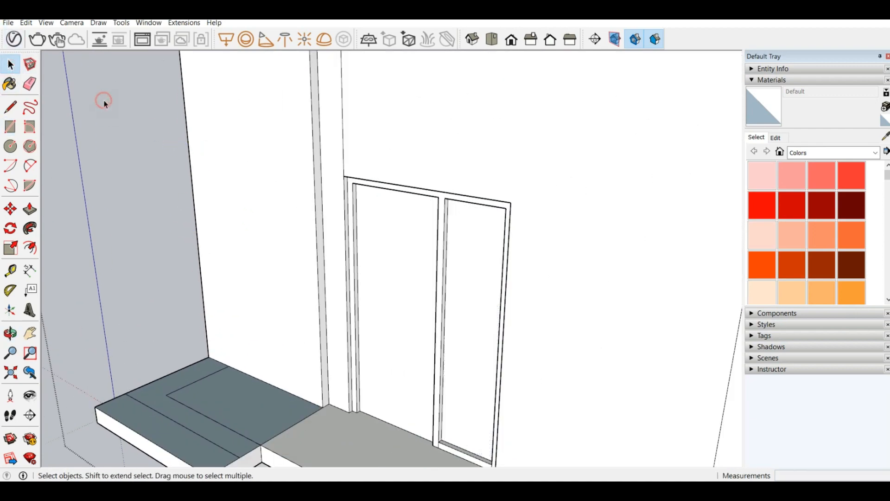
scroll(351, 213, down, 3)
middle_drag(352, 214, 392, 290)
scroll(390, 197, up, 2)
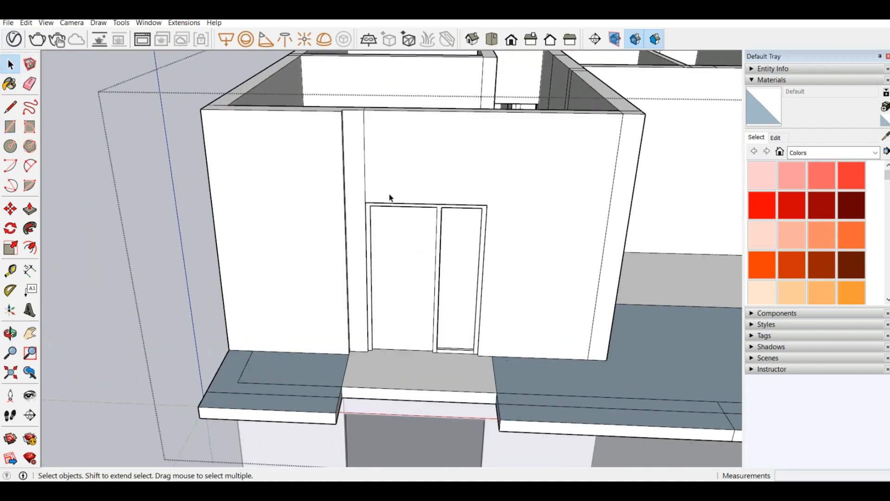
scroll(339, 239, up, 5)
scroll(339, 239, up, 1)
scroll(844, 202, down, 8)
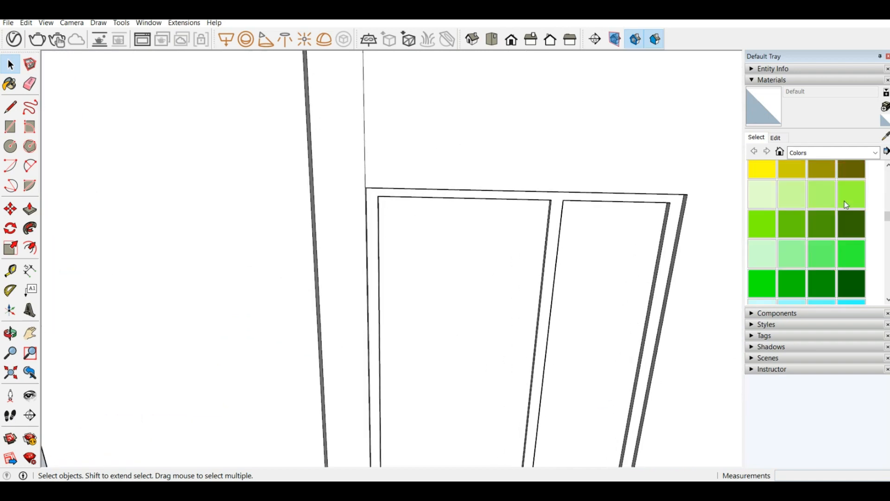
scroll(844, 204, down, 3)
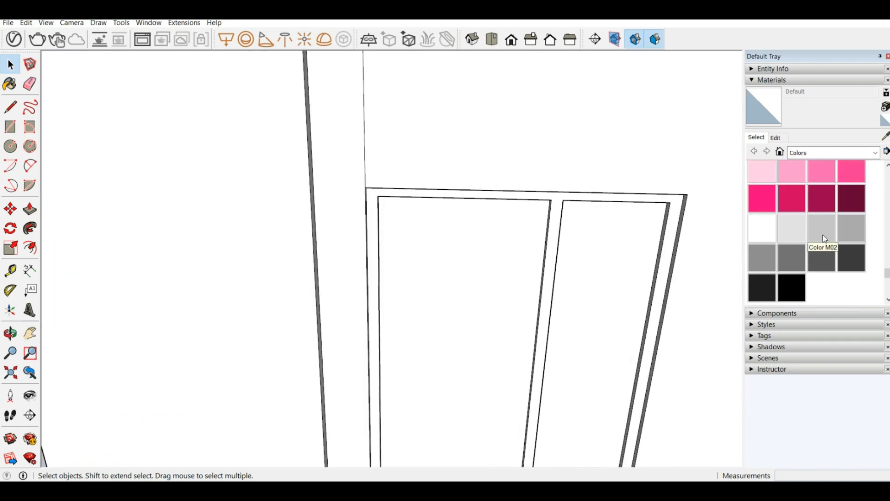
click(824, 257)
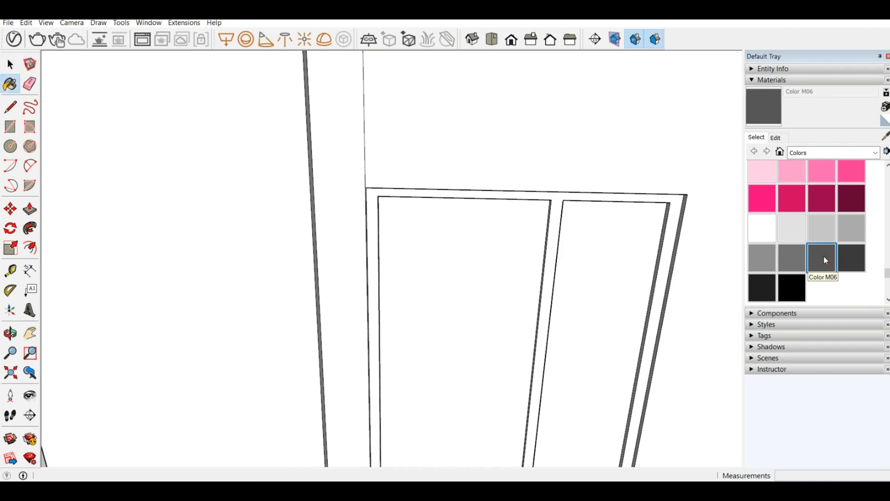
scroll(342, 190, down, 3)
middle_drag(407, 264, 232, 212)
scroll(373, 223, up, 3)
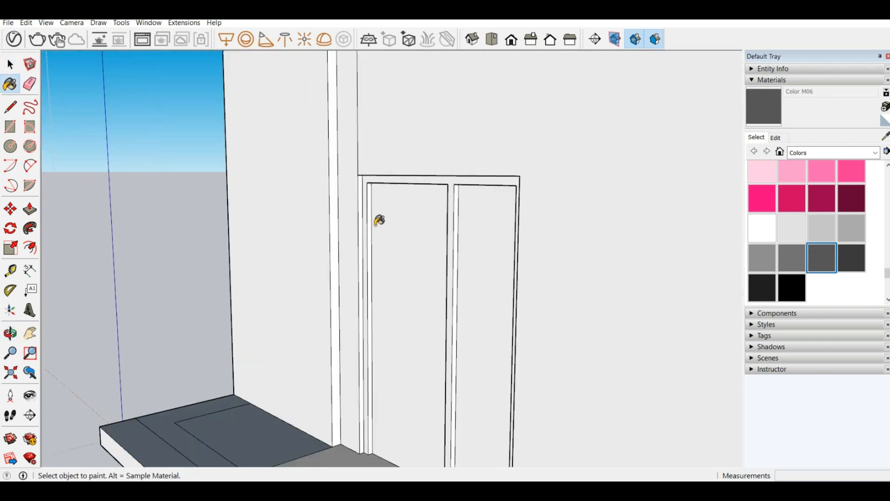
ctrl+click(370, 230)
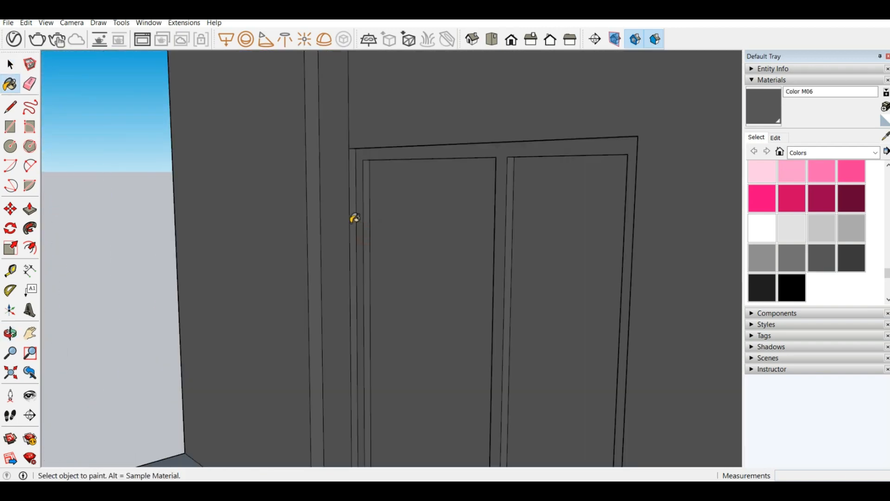
key(ctrl+z)
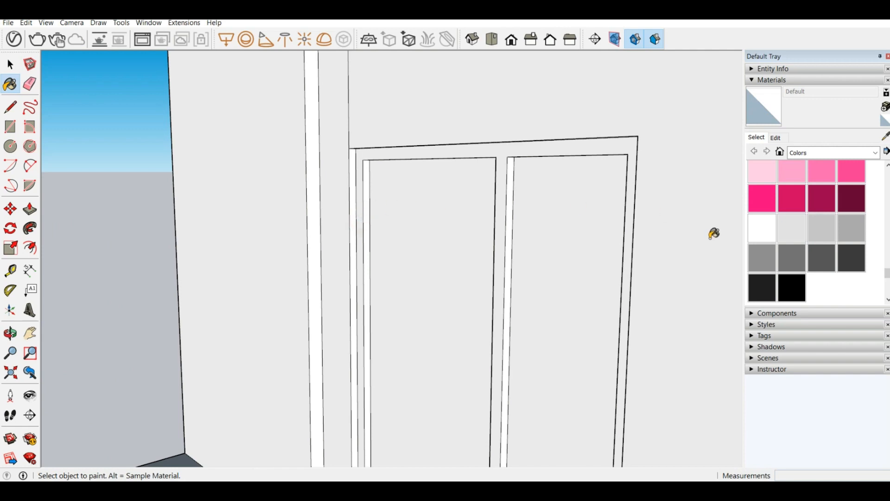
Paint the outer front face of the balcony door frame and the left post's inner side with Color M05
click(780, 258)
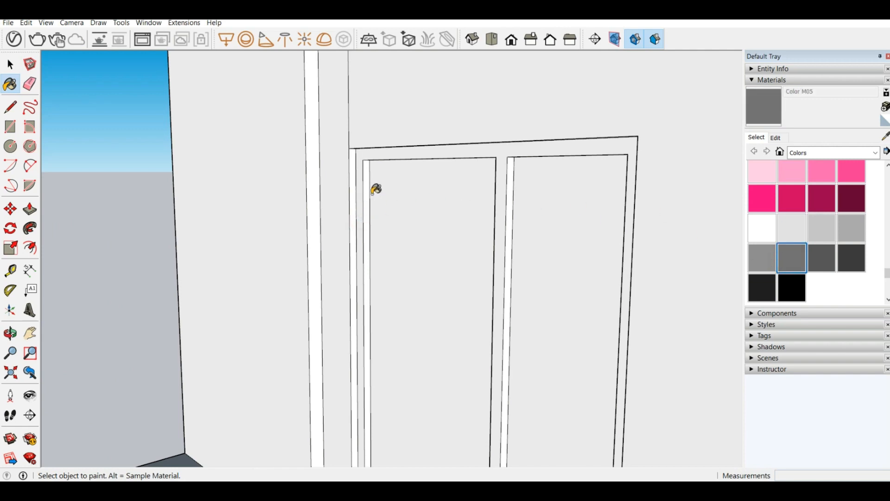
click(360, 189)
click(369, 185)
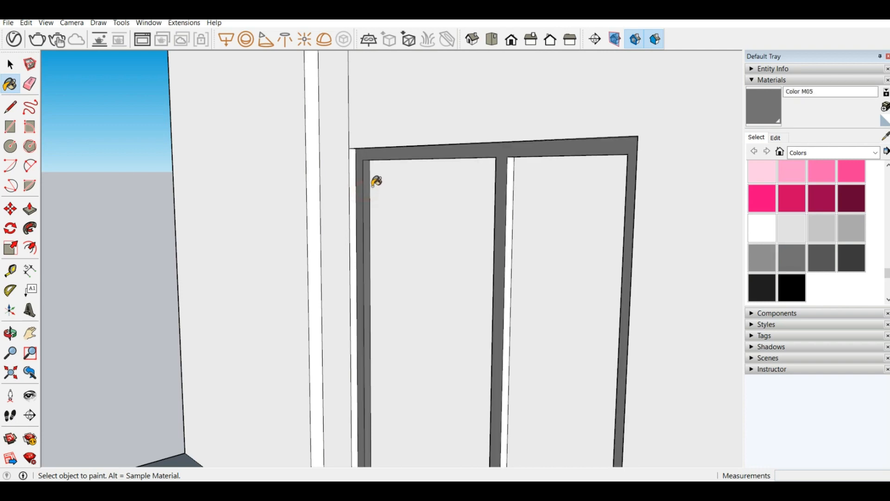
Paint the intermediate post's door side, both head undersides and the narrow opening's outer jamb with Color M05
mouse_move(376, 181)
middle_down()
mouse_move(665, 167)
mouse_move(517, 159)
mouse_move(505, 176)
mouse_move(527, 145)
mouse_move(507, 175)
middle_up()
ctrl+click(503, 175)
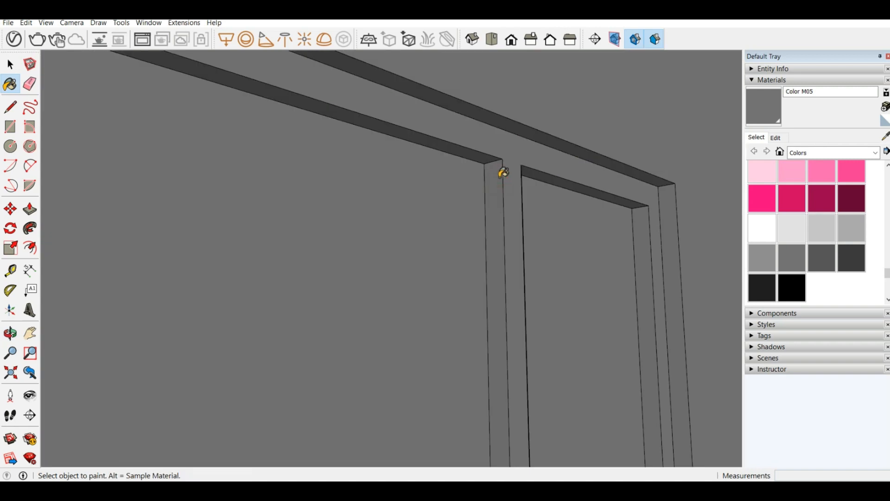
key(ctrl+z)
click(497, 168)
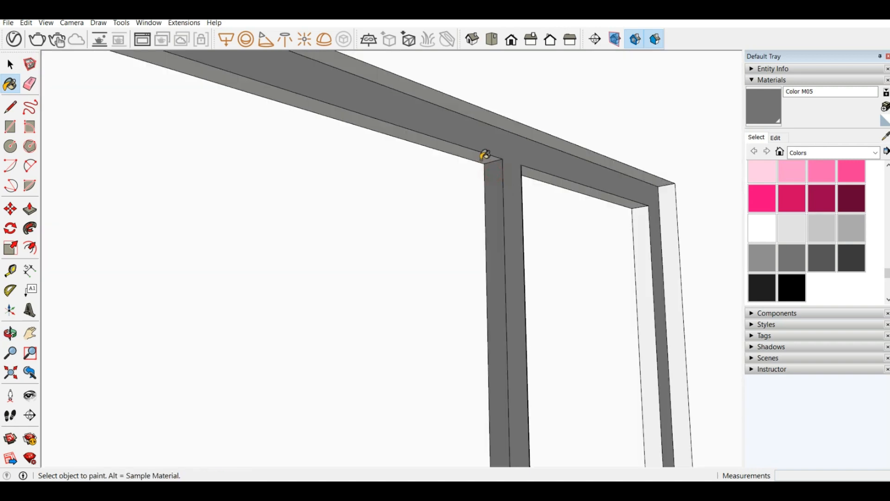
click(480, 157)
click(567, 177)
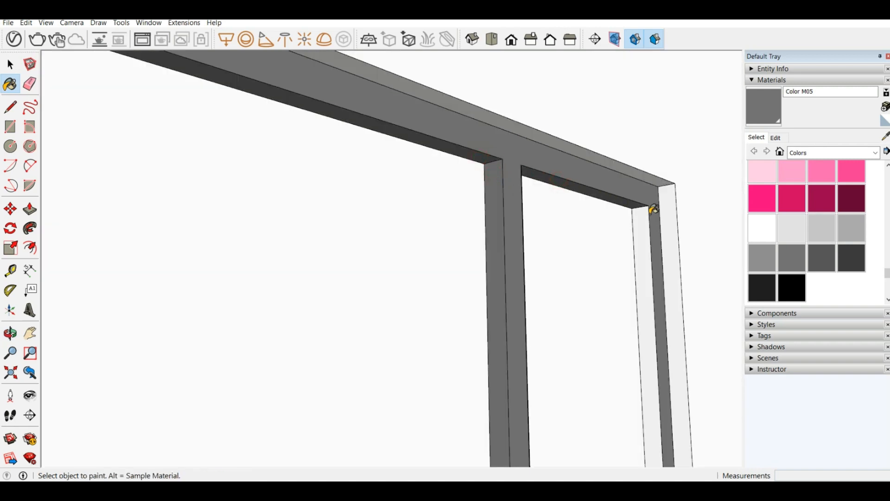
click(640, 217)
Paint the outer front and top faces of the narrow opening's bottom rail with Color M05
scroll(403, 173, down, 5)
scroll(400, 179, down, 5)
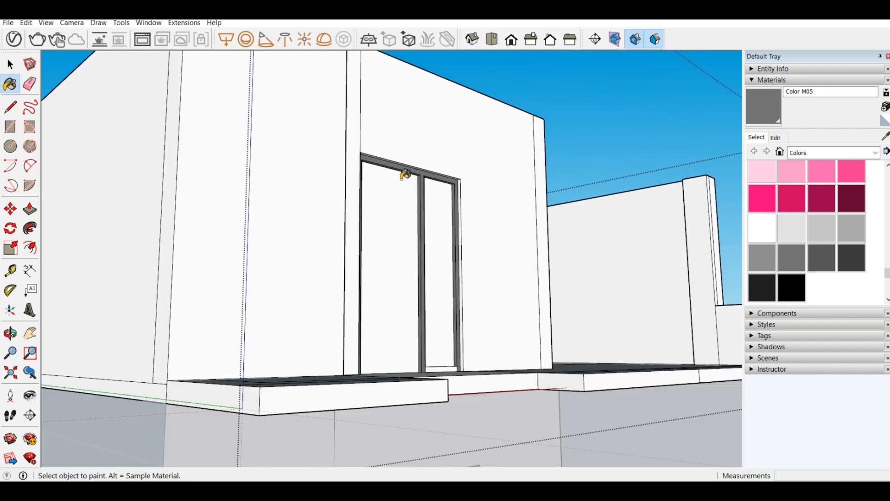
middle_drag(474, 338, 448, 478)
scroll(508, 135, up, 4)
scroll(518, 137, up, 5)
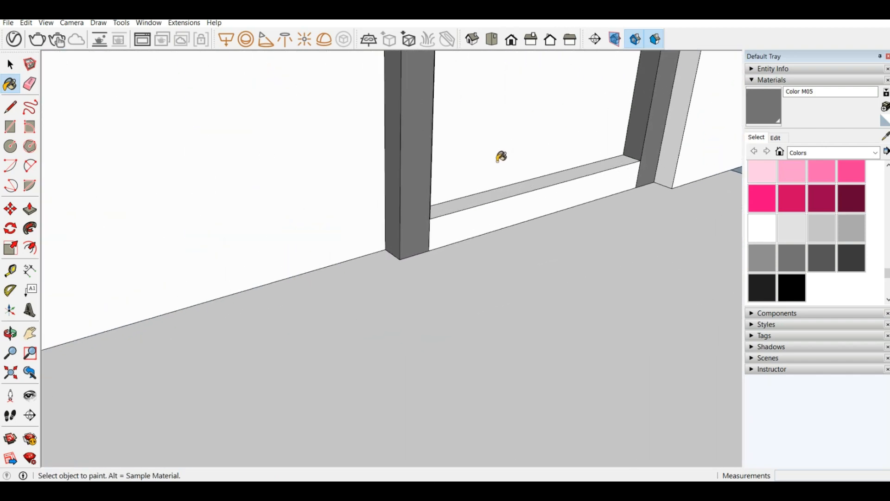
click(490, 207)
scroll(490, 207, down, 6)
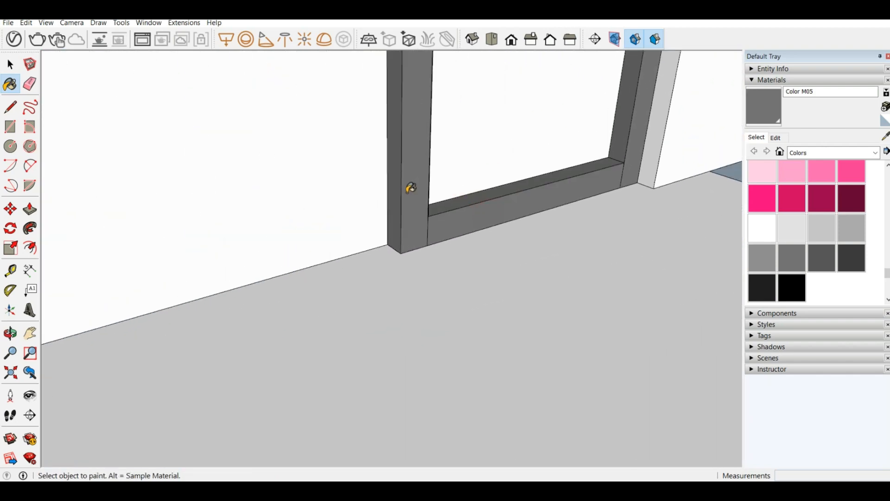
Paint the frame's room-side face and the inner sides of its intermediate post and door jamb with Color M05
mouse_move(424, 209)
middle_down()
mouse_move(426, 193)
mouse_move(431, 221)
middle_up()
scroll(432, 218, down, 5)
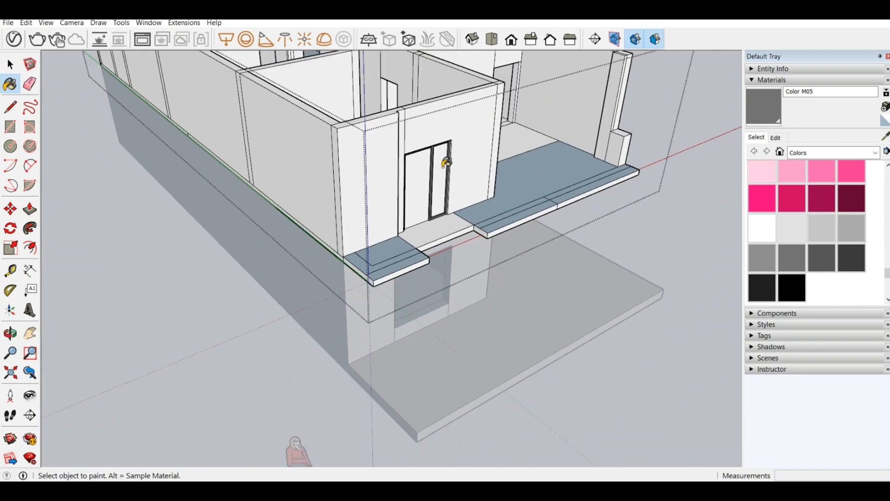
middle_drag(447, 163, 141, 93)
scroll(356, 127, up, 5)
scroll(415, 158, up, 2)
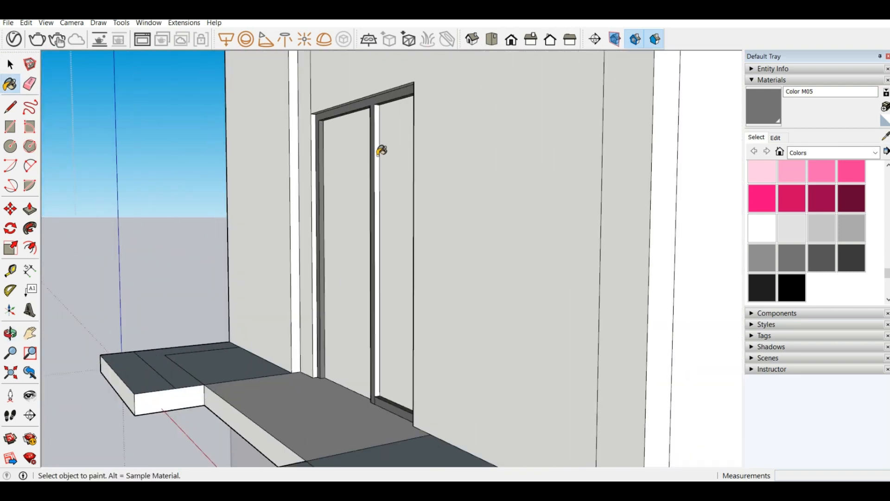
middle_drag(381, 151, 70, 243)
scroll(388, 193, down, 5)
scroll(221, 165, up, 5)
scroll(234, 244, up, 5)
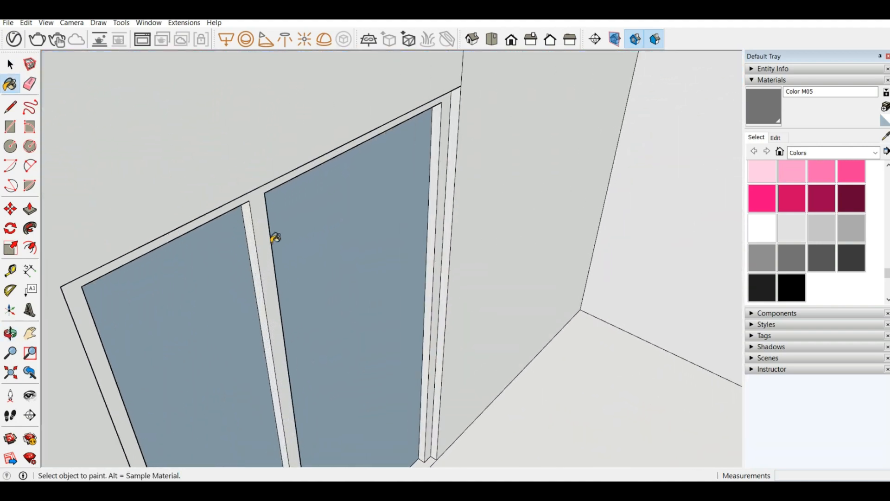
click(261, 231)
click(249, 230)
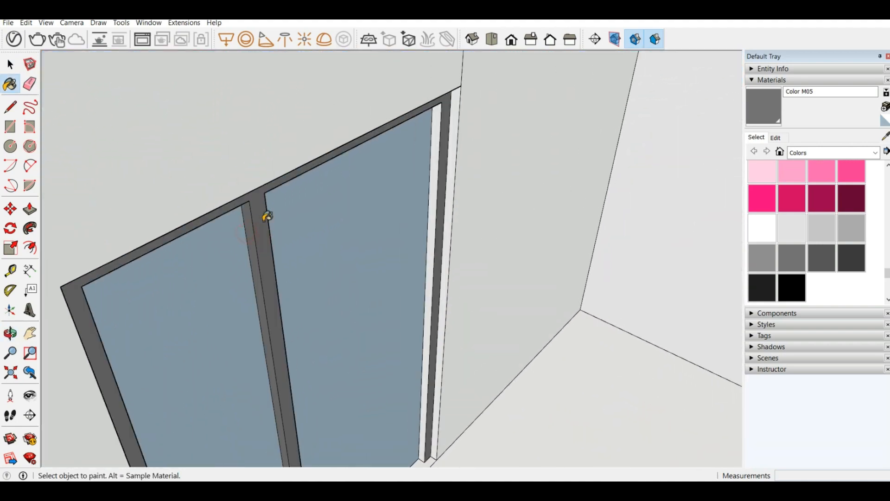
mouse_move(332, 173)
middle_down()
mouse_move(370, 113)
mouse_move(422, 134)
middle_up()
click(407, 155)
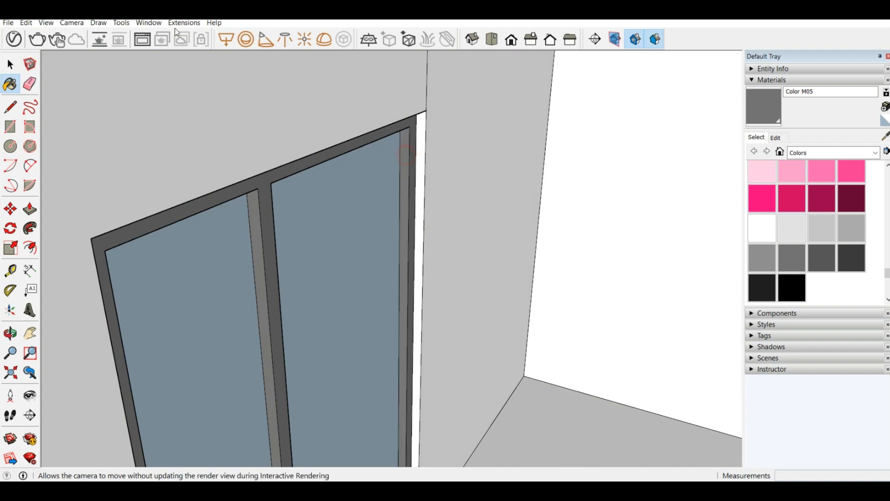
Paint the room-side faces of the narrow opening's bottom rail and the adjoining post and jamb sides with Color M05
scroll(239, 136, down, 3)
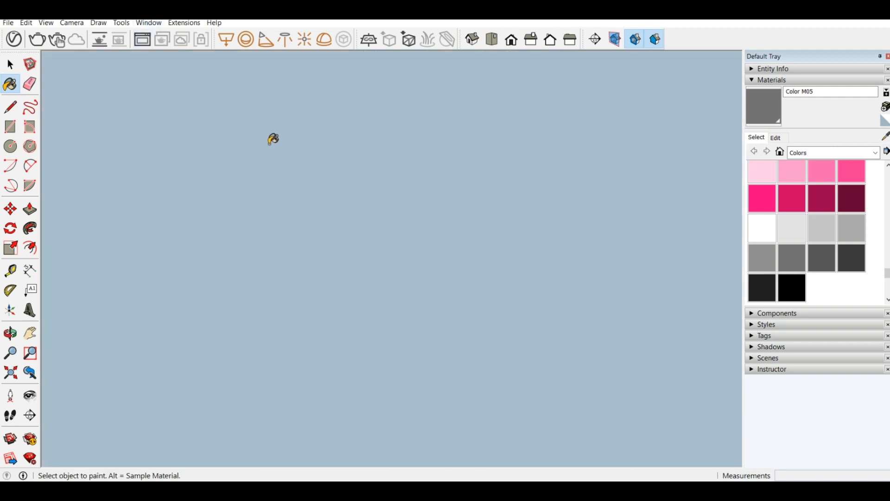
scroll(274, 140, down, 5)
middle_drag(292, 135, 211, 363)
scroll(222, 360, up, 3)
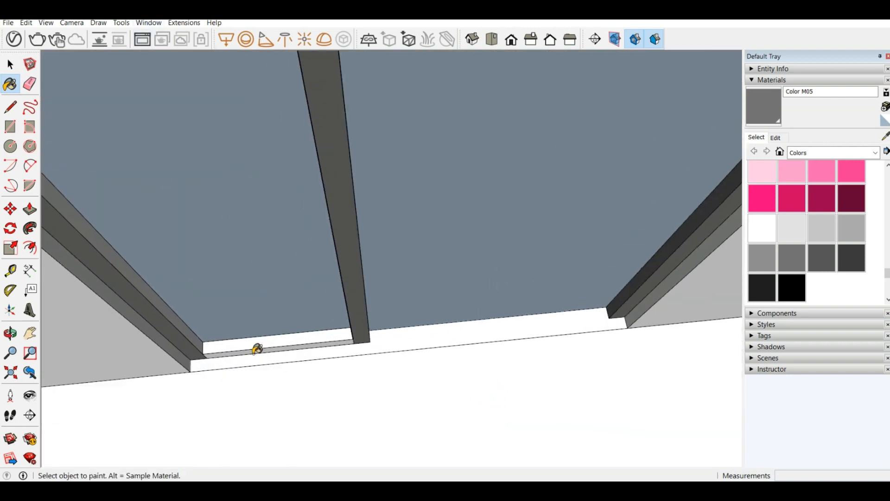
click(255, 345)
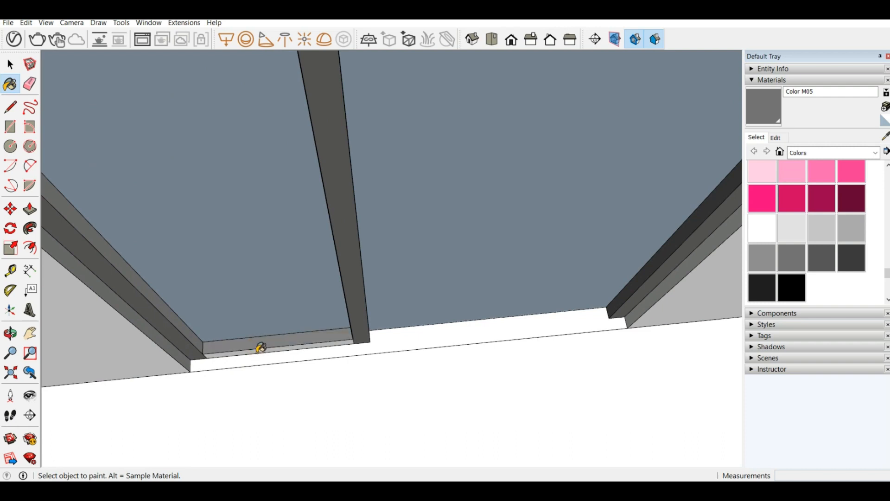
click(258, 351)
middle_drag(258, 346, 99, 276)
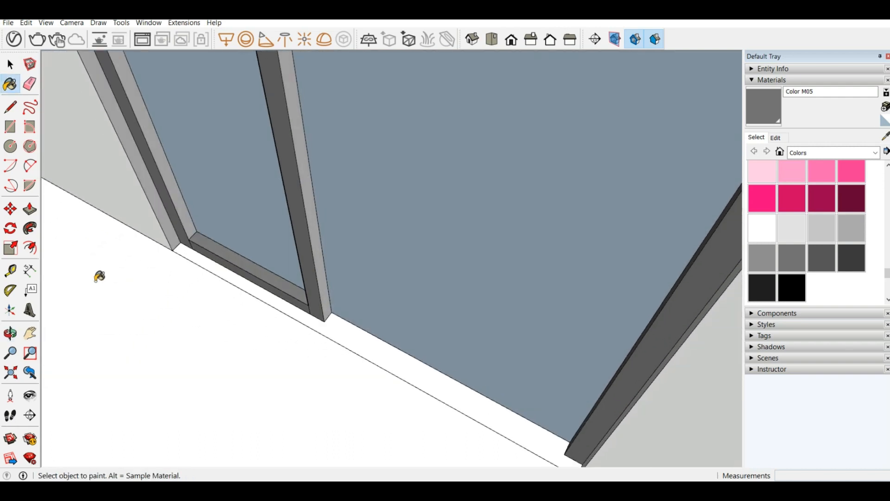
click(311, 218)
click(142, 110)
Examine the painted door frame and the upper-floor front from inside the room and from outside
mouse_move(141, 111)
middle_down()
mouse_move(264, 119)
mouse_move(495, 70)
mouse_move(493, 79)
middle_up()
middle_drag(292, 246, 383, 268)
scroll(383, 267, down, 10)
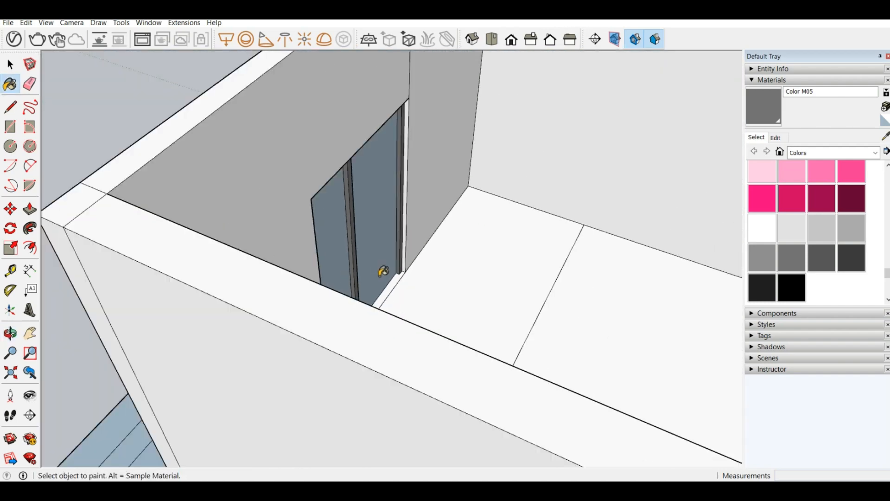
middle_drag(291, 202, 634, 72)
scroll(465, 239, down, 1)
scroll(469, 235, down, 1)
scroll(566, 123, up, 5)
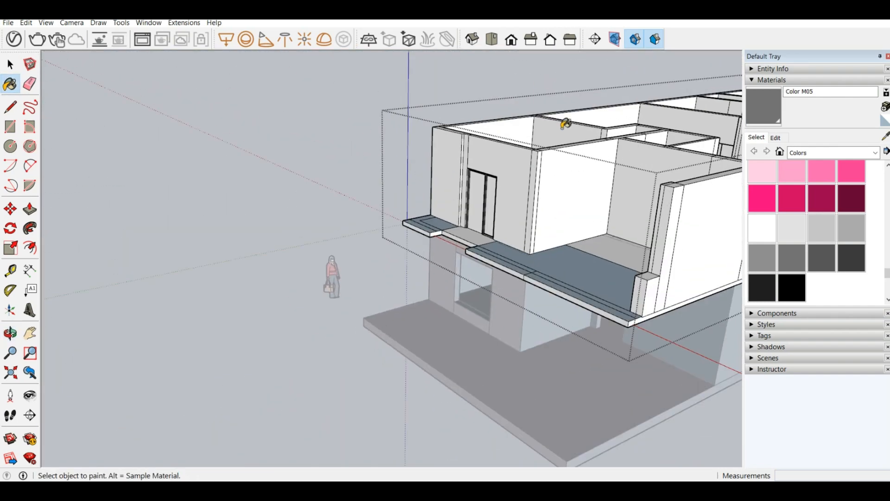
middle_drag(362, 197, 552, 195)
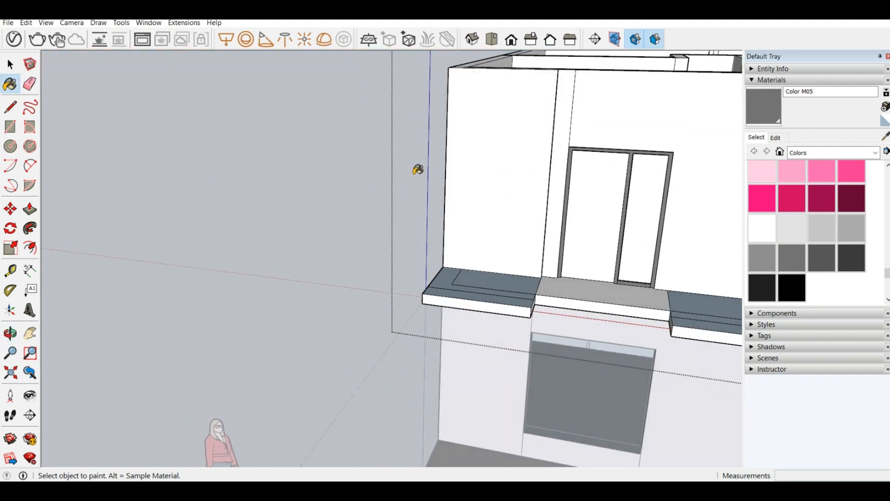
middle_drag(418, 169, 273, 241)
scroll(271, 186, down, 4)
scroll(329, 289, up, 3)
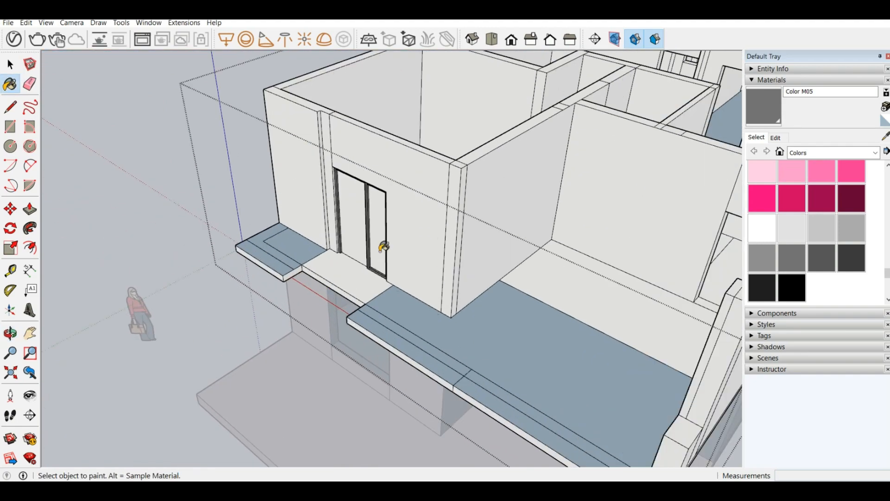
middle_drag(312, 240, 434, 288)
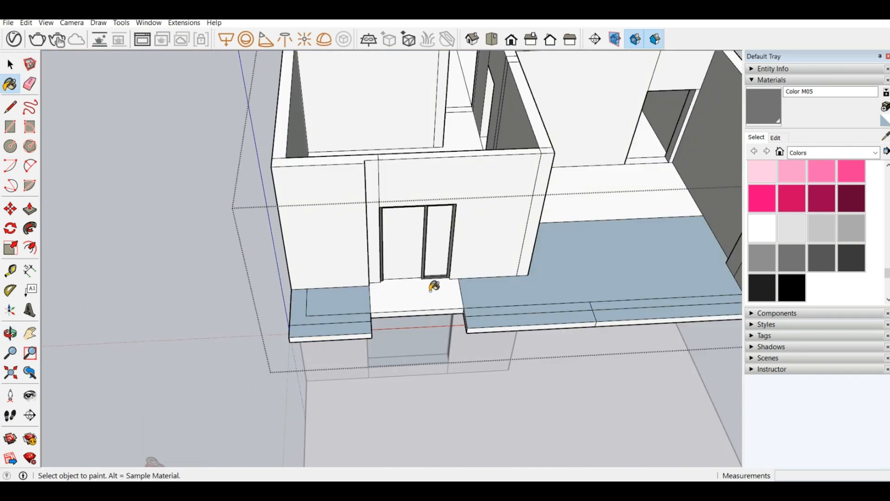
Push/Pull the front strip of the small balcony slab beside the door up 9' 11" to the top of the wall
scroll(372, 338, up, 4)
mouse_move(372, 338)
middle_down()
mouse_move(185, 343)
mouse_move(87, 266)
mouse_move(207, 332)
middle_up()
key(b)
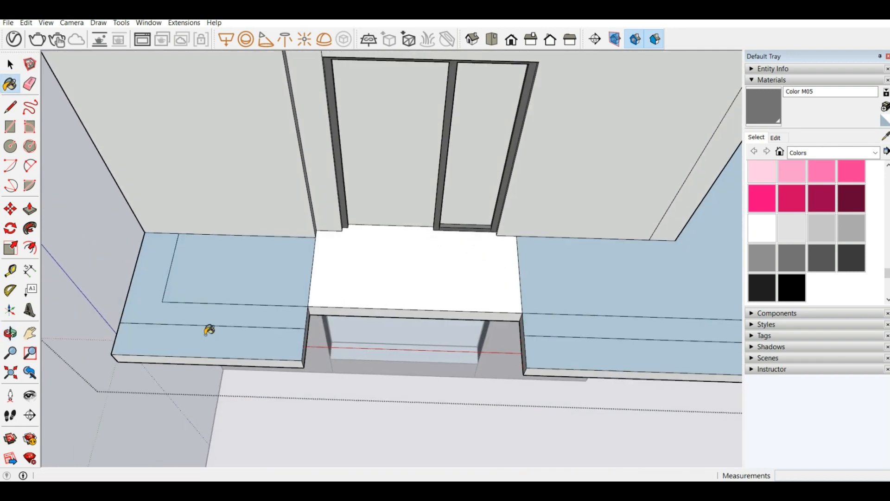
click(30, 209)
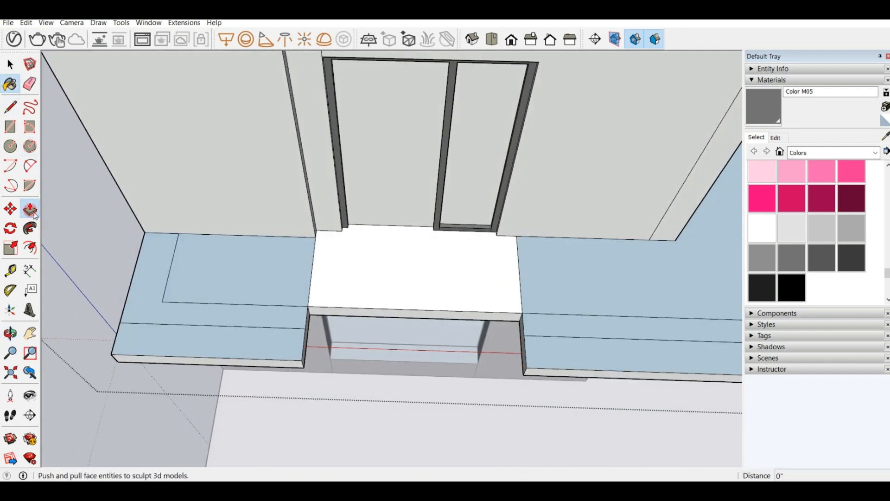
click(208, 355)
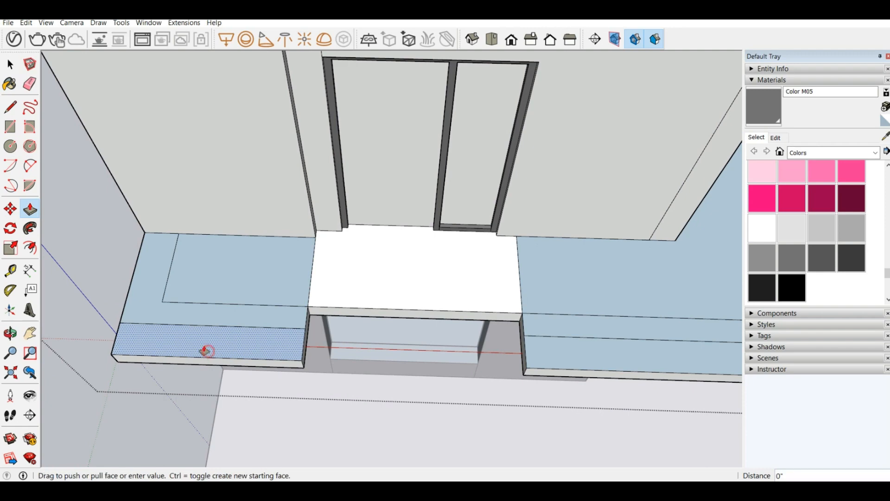
scroll(155, 280, down, 3)
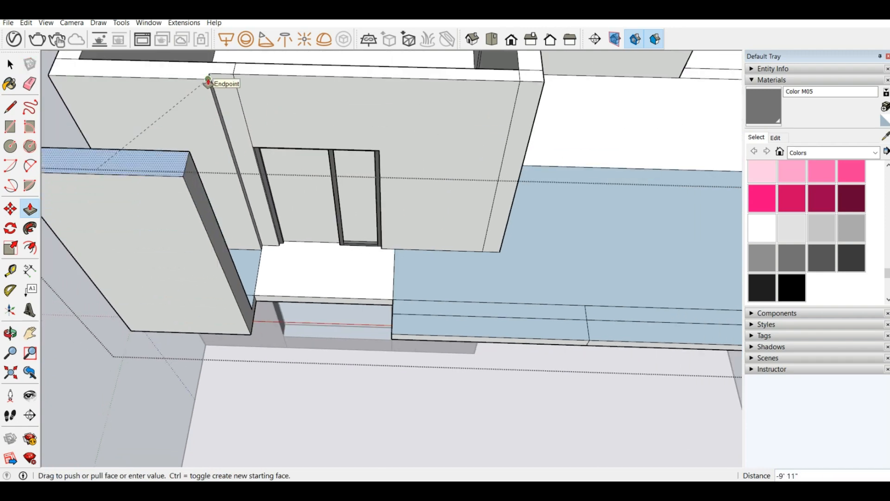
click(208, 81)
Push/Pull the short front strip of the larger balcony slab up 9' 11", level with the first raised panel
middle_drag(374, 294, 301, 139)
scroll(364, 284, up, 3)
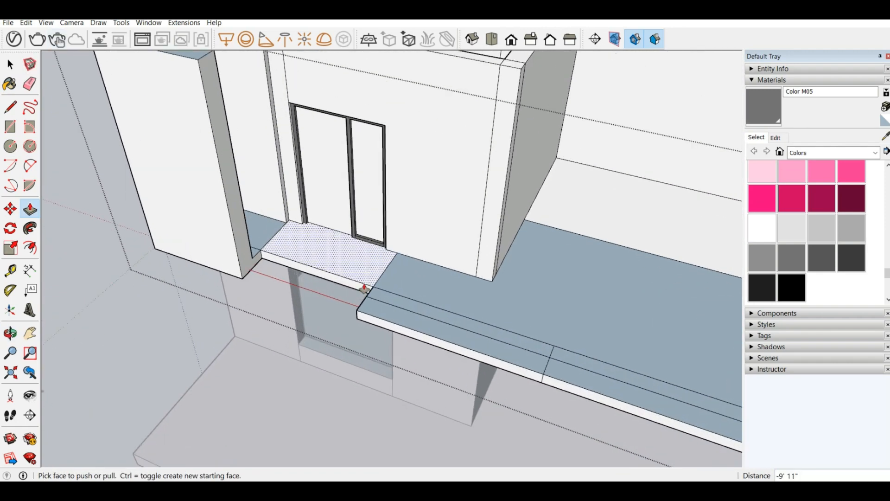
click(363, 285)
click(197, 61)
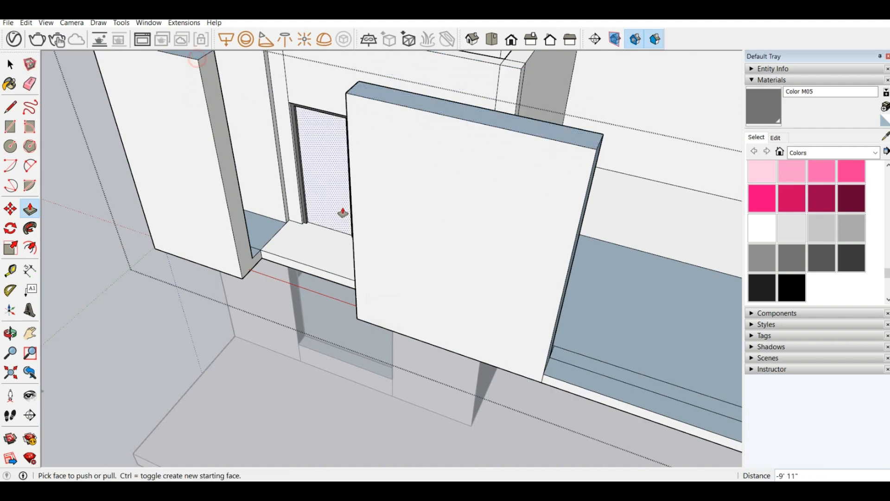
scroll(376, 255, down, 3)
middle_drag(454, 236, 265, 139)
scroll(417, 279, up, 3)
middle_drag(418, 299, 368, 95)
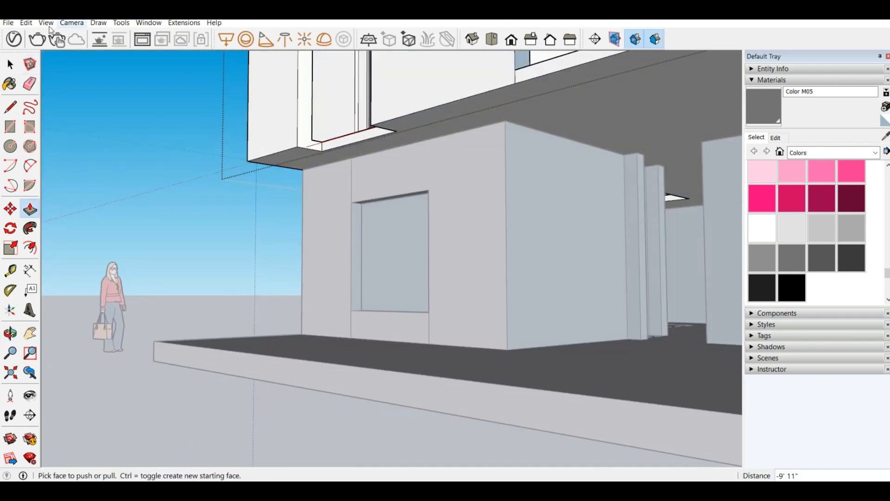
Draw a line along the slab's underside beneath the first raised panel, from the corner beside the narrow opening to the slab's outer edge
click(10, 107)
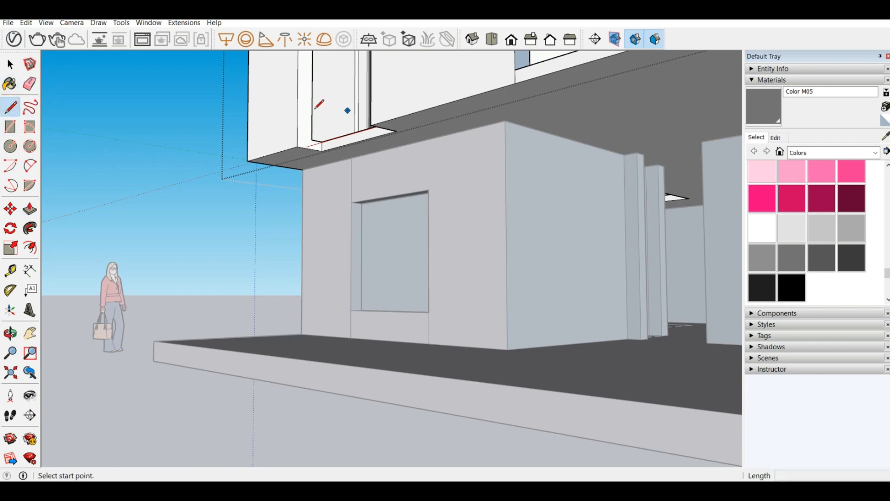
scroll(391, 133, up, 2)
middle_drag(271, 143, 232, 49)
click(263, 168)
click(264, 183)
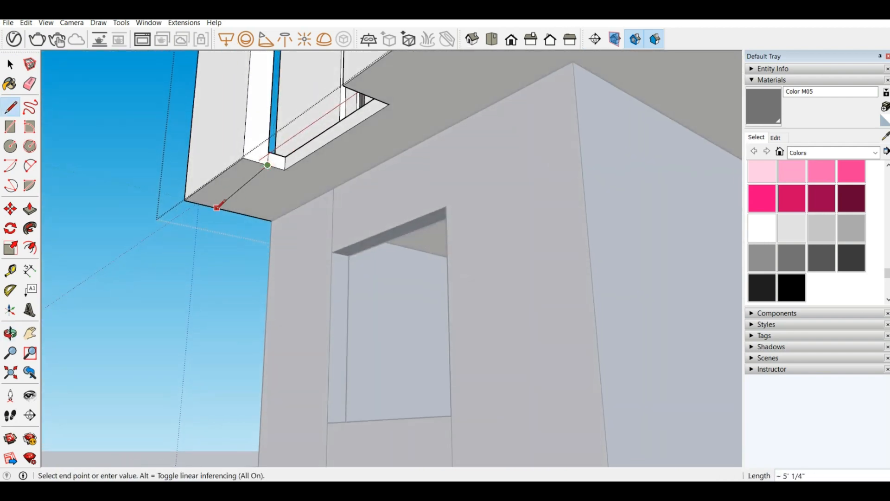
click(208, 205)
middle_drag(209, 205, 255, 253)
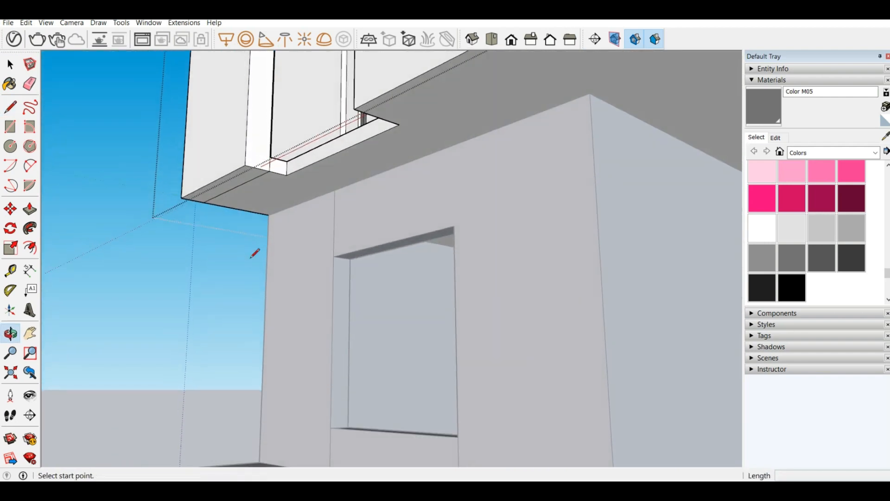
Outline the underside of the larger raised panel with lines, 11" across each end and 8' along its back edge
click(354, 108)
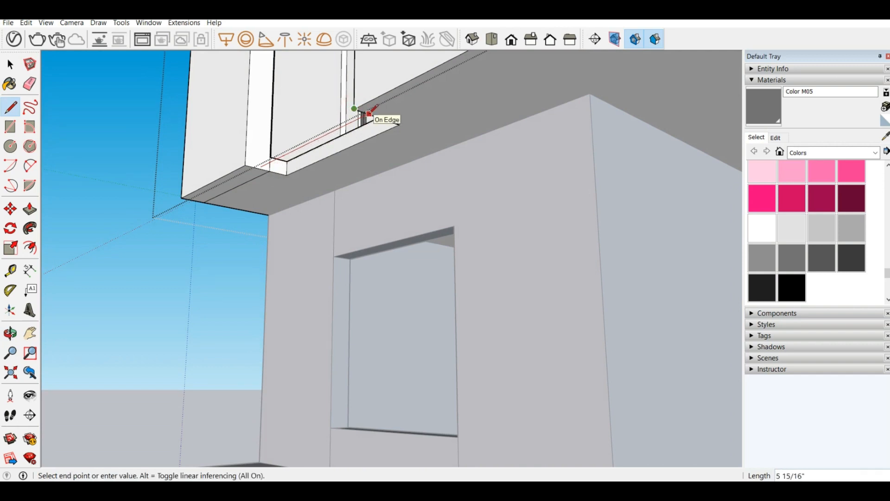
scroll(370, 113, up, 2)
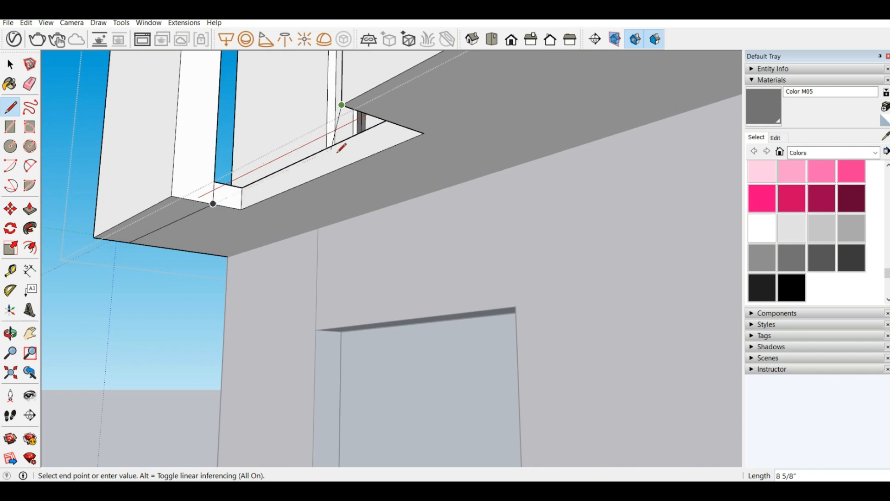
click(392, 121)
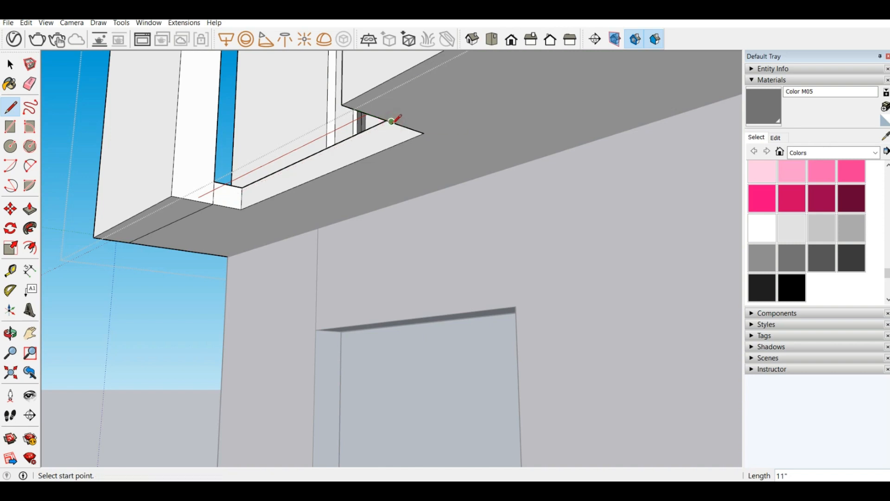
click(392, 121)
middle_drag(273, 198, 321, 226)
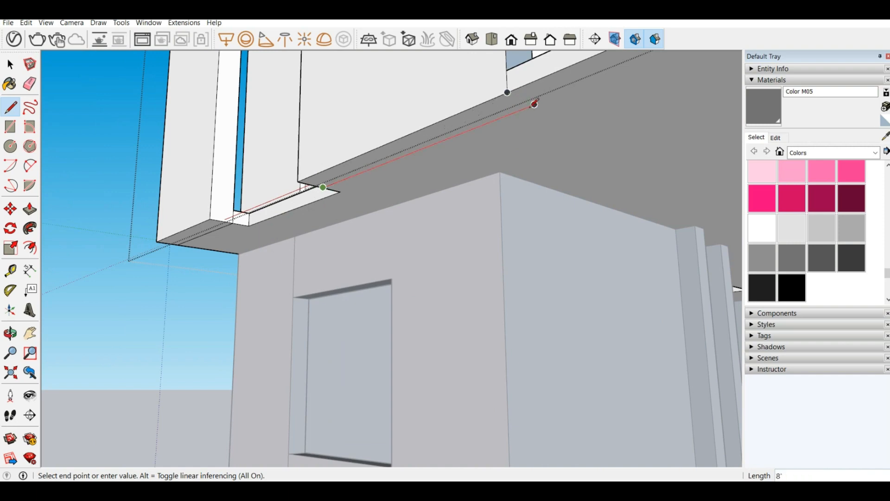
click(508, 92)
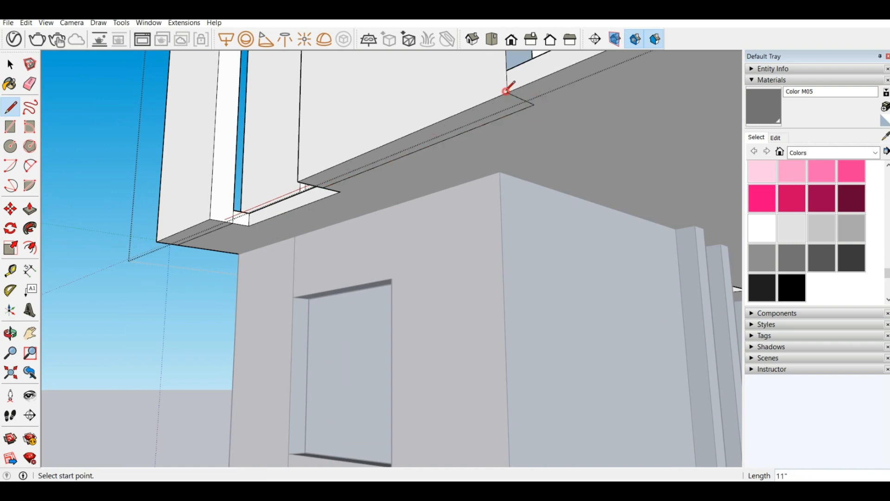
Push/Pull the front edge of the larger balcony slab inward 5 1/2", setting it back from the raised panel's front face
middle_drag(507, 91, 417, 294)
scroll(417, 168, down, 2)
scroll(344, 260, down, 3)
scroll(341, 254, down, 3)
scroll(510, 338, up, 8)
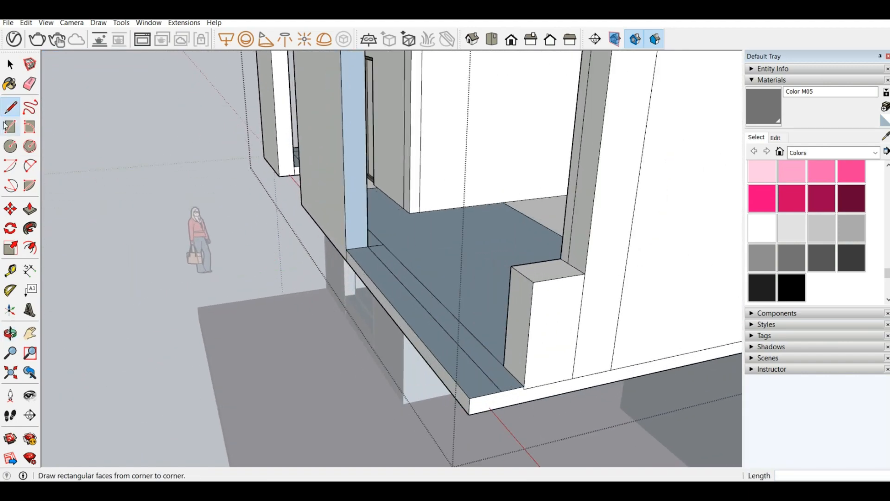
click(30, 209)
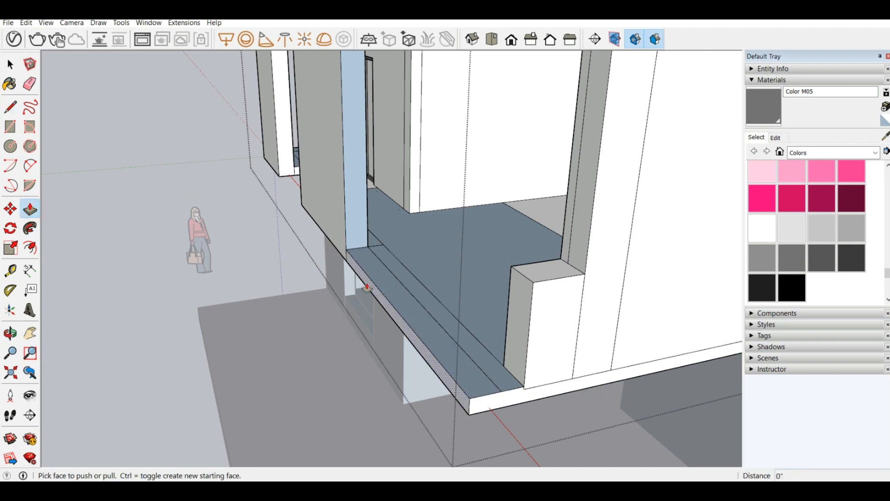
drag(368, 288, 356, 249)
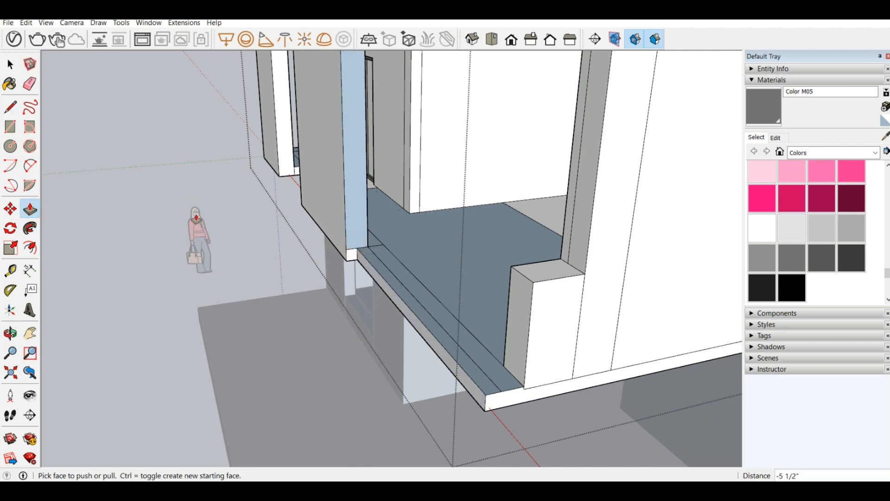
Examine the raised panels, the set-back slab edge and the balcony door from above, from the side and from the front
middle_drag(165, 214, 386, 251)
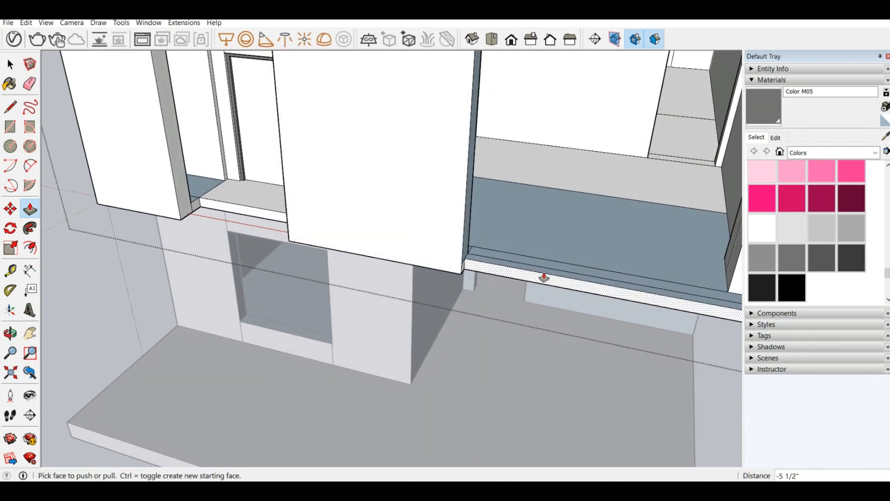
scroll(589, 270, up, 2)
scroll(244, 254, down, 3)
scroll(344, 242, up, 3)
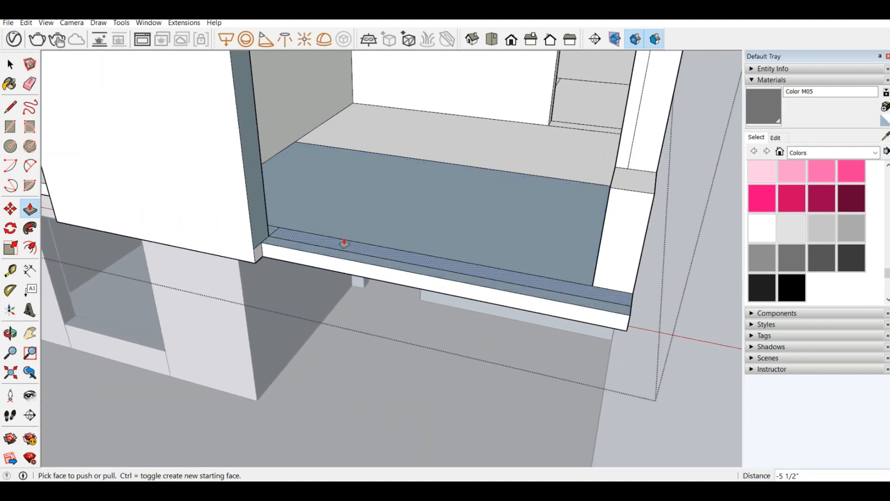
middle_drag(344, 243, 145, 266)
scroll(145, 266, down, 3)
scroll(81, 219, up, 6)
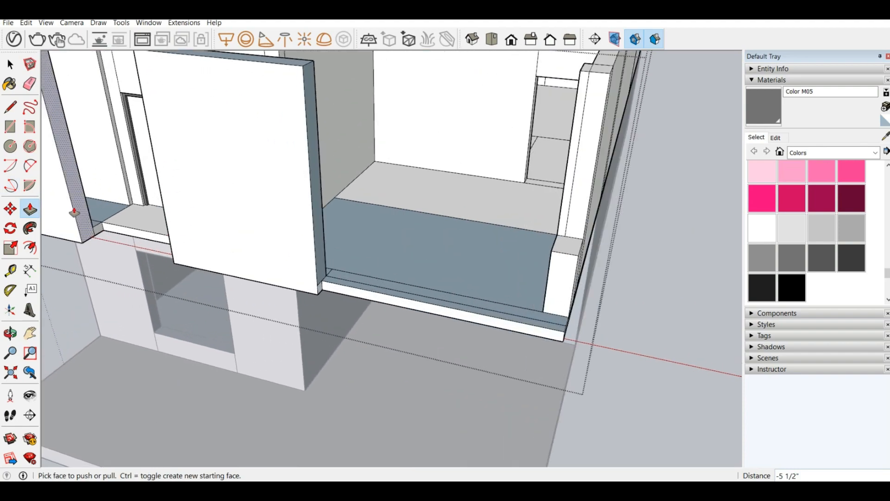
middle_drag(82, 219, 135, 242)
scroll(219, 258, down, 5)
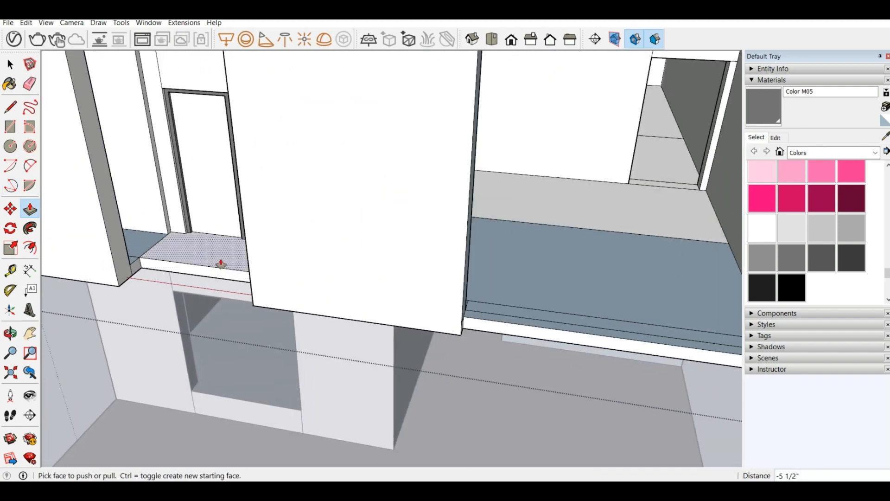
scroll(222, 264, down, 2)
middle_drag(223, 264, 10, 262)
scroll(193, 116, up, 2)
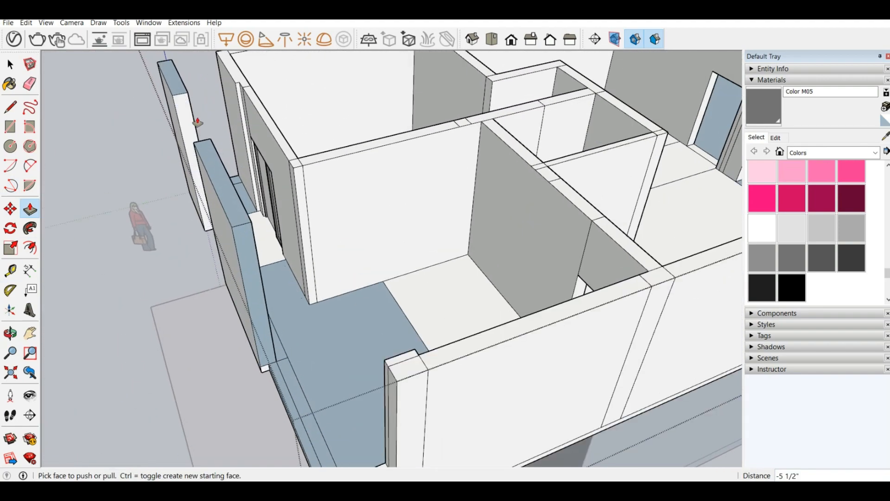
middle_drag(195, 124, 468, 70)
scroll(538, 173, down, 2)
scroll(411, 132, up, 3)
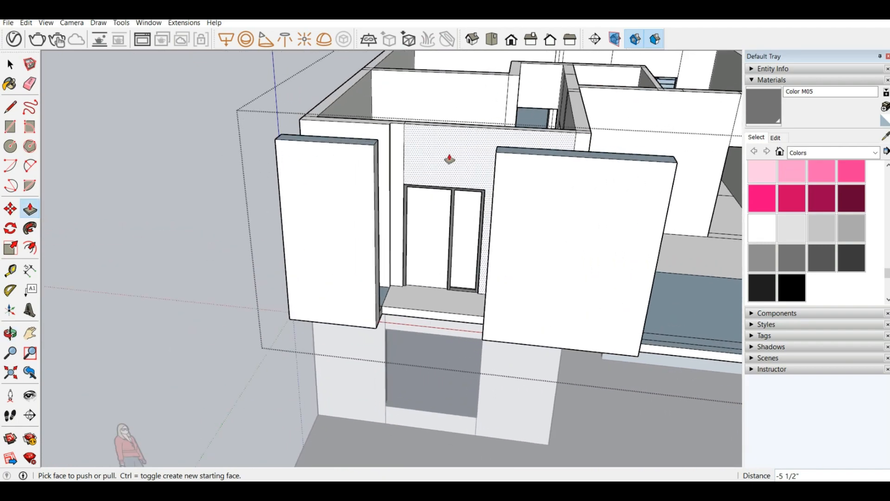
middle_drag(449, 161, 113, 150)
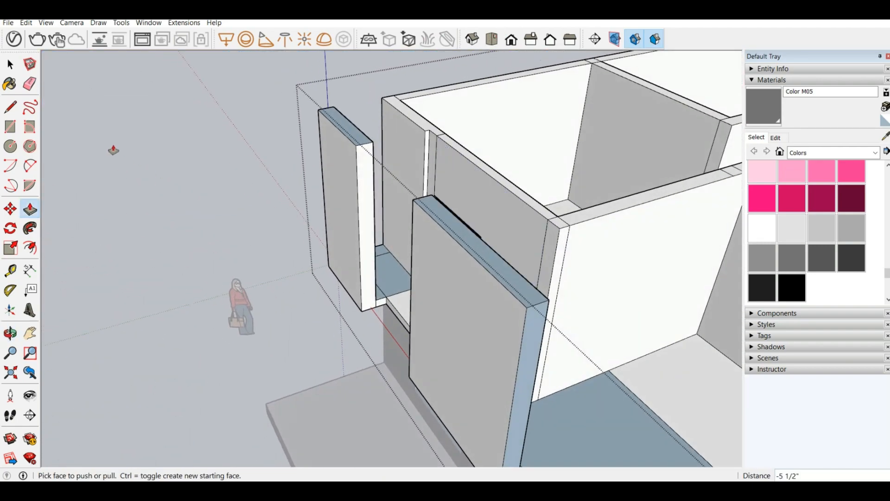
middle_drag(512, 199, 226, 119)
scroll(232, 128, down, 3)
scroll(627, 129, up, 3)
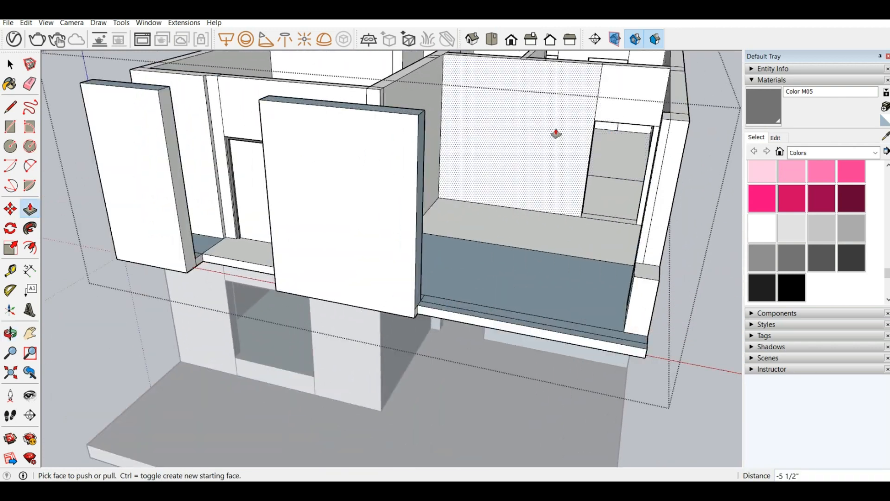
middle_drag(556, 133, 617, 46)
click(616, 46)
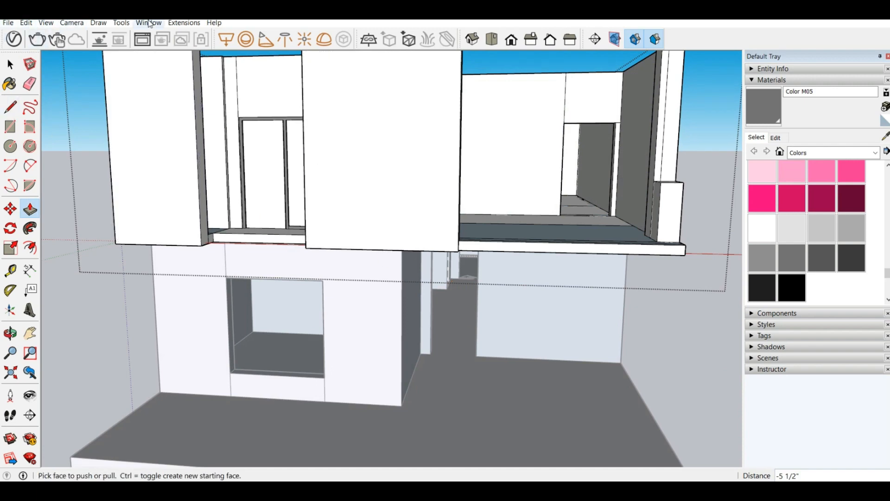
Open the 3D Warehouse and search it for "door"
click(121, 24)
mouse_move(146, 24)
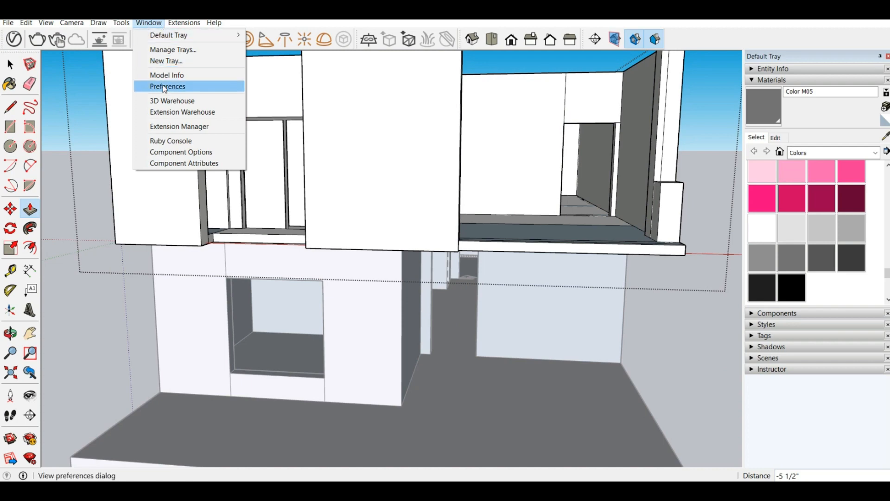
click(173, 101)
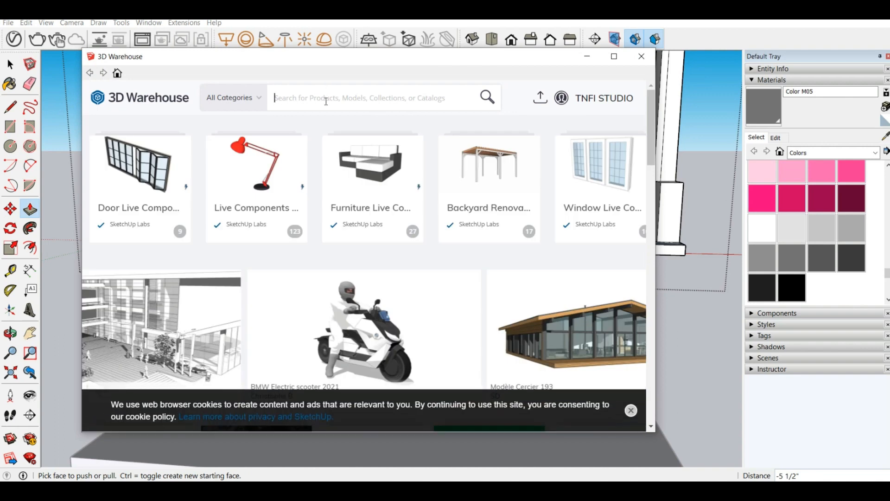
text(do)
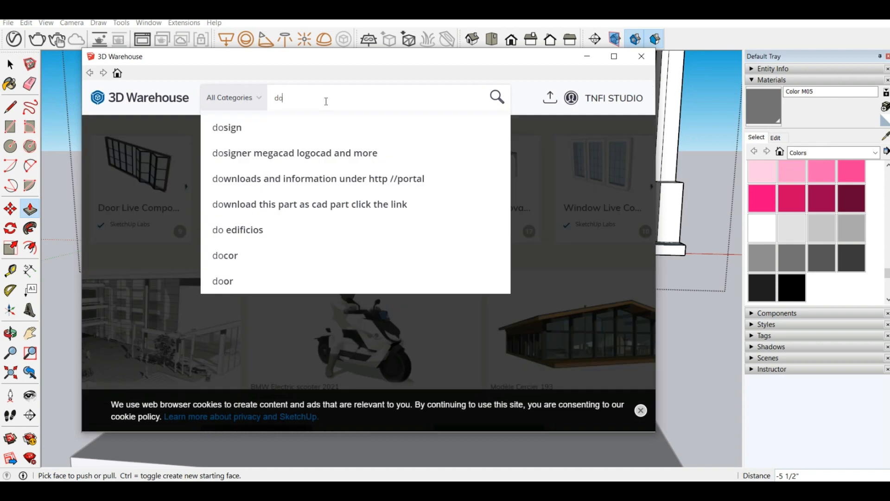
text(or)
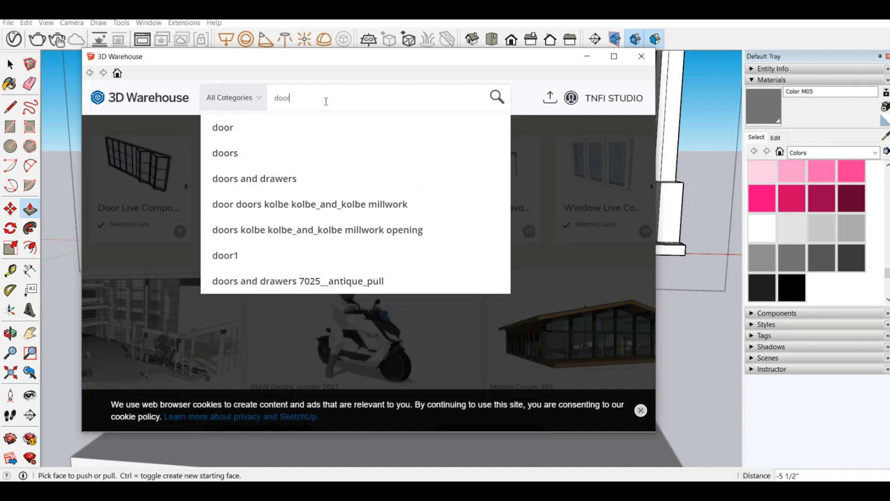
key(Return)
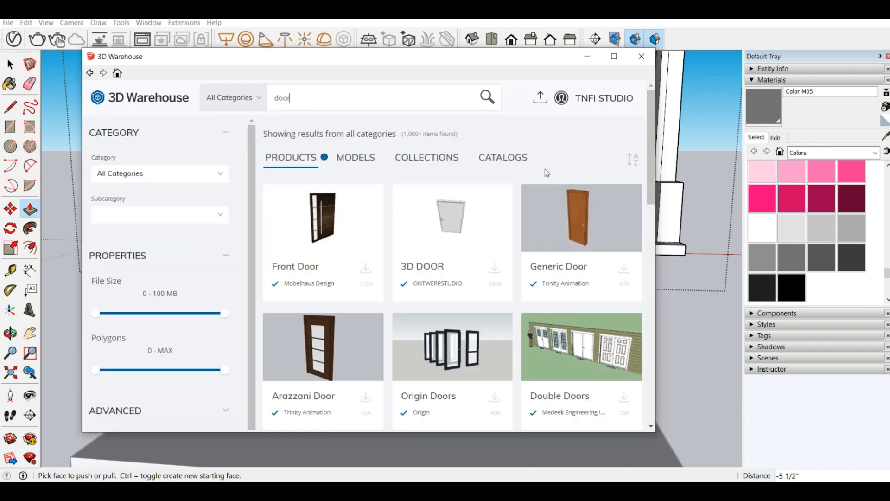
Look through the door products in the search results for a suitable door
scroll(467, 246, down, 5)
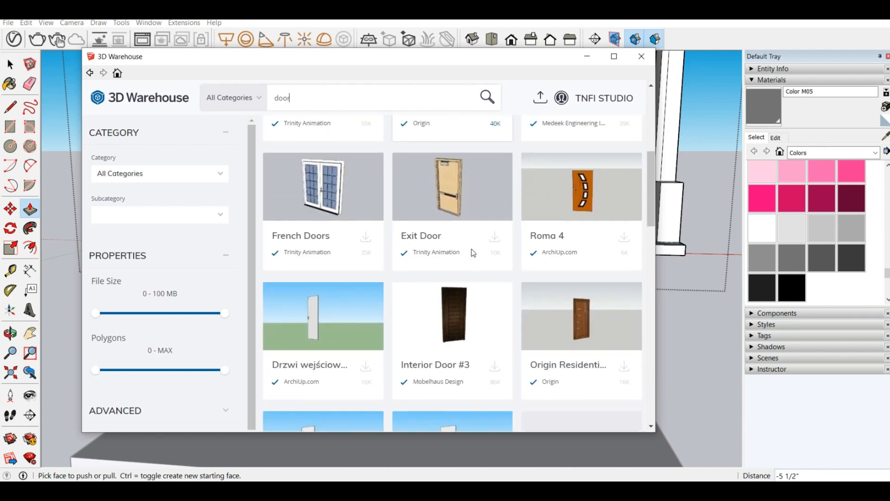
scroll(473, 253, down, 5)
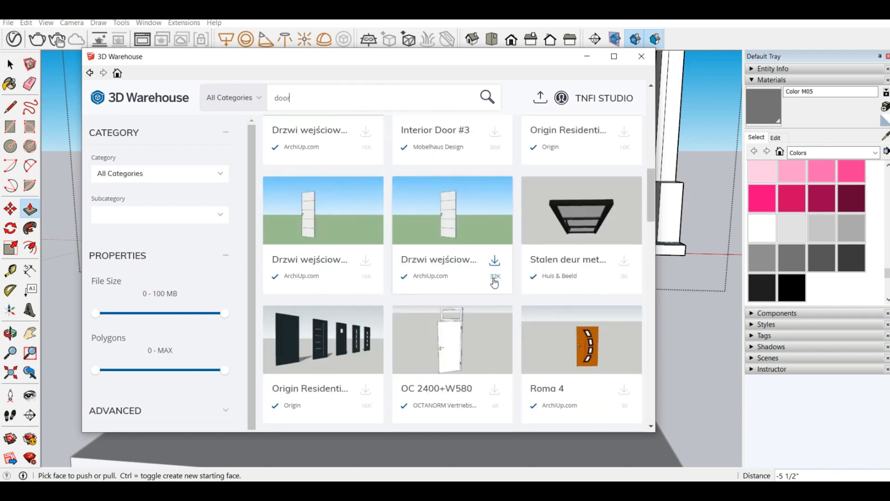
scroll(493, 279, down, 3)
scroll(495, 283, down, 8)
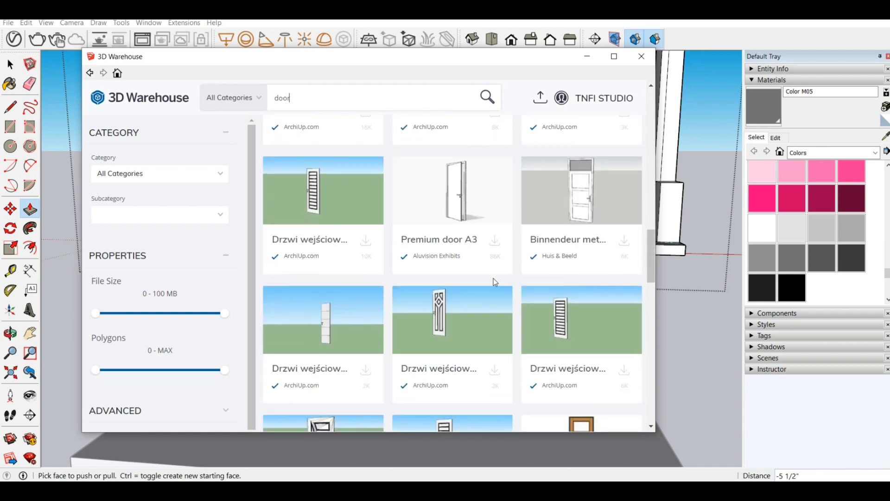
scroll(494, 282, down, 8)
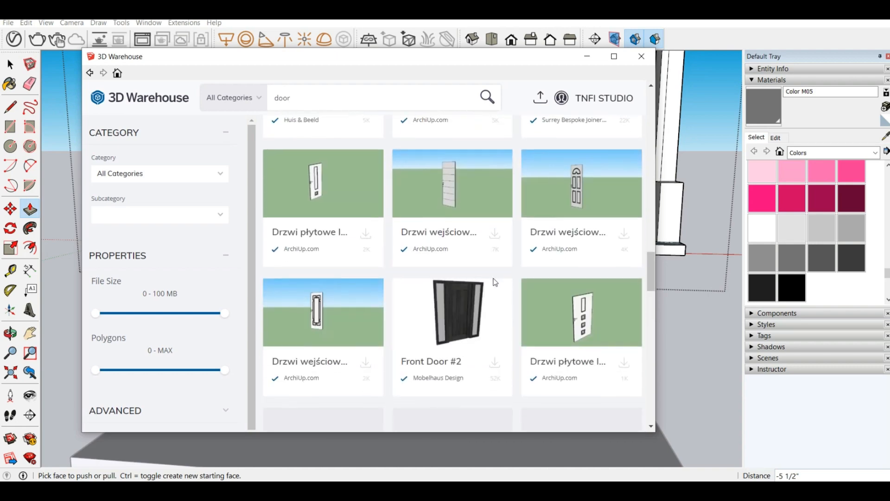
scroll(494, 283, down, 3)
scroll(371, 186, up, 10)
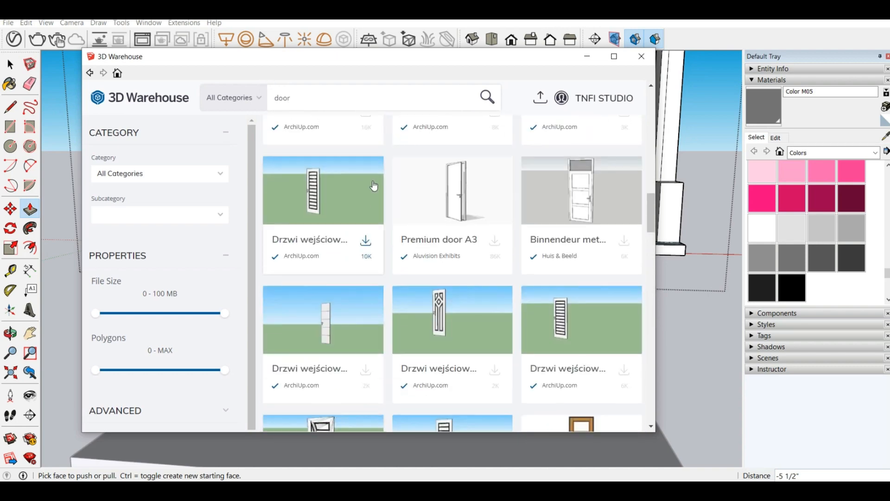
scroll(379, 162, up, 5)
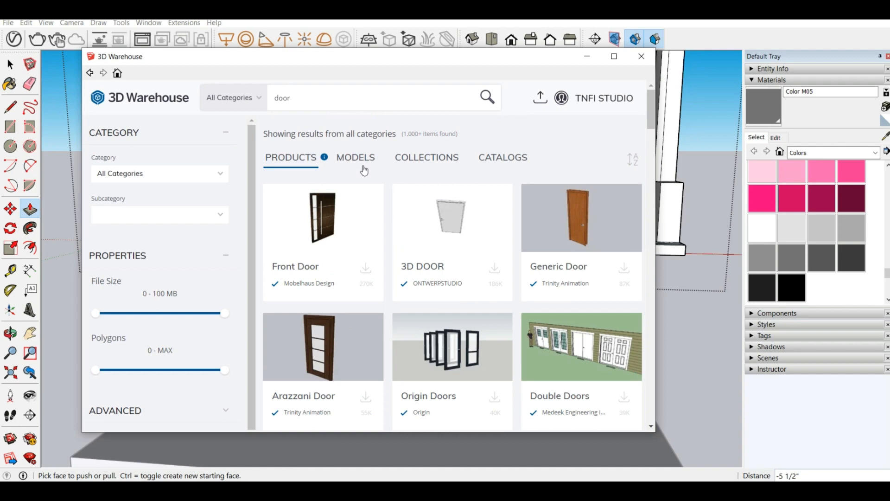
Browse the door models in the search results and load the light-wood "Deur ( 1000x21..." door directly into the model
click(365, 170)
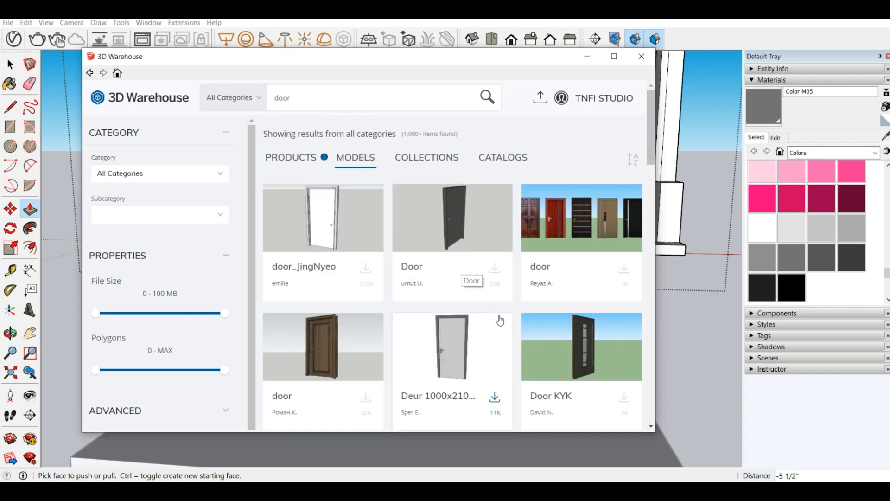
scroll(603, 343, down, 5)
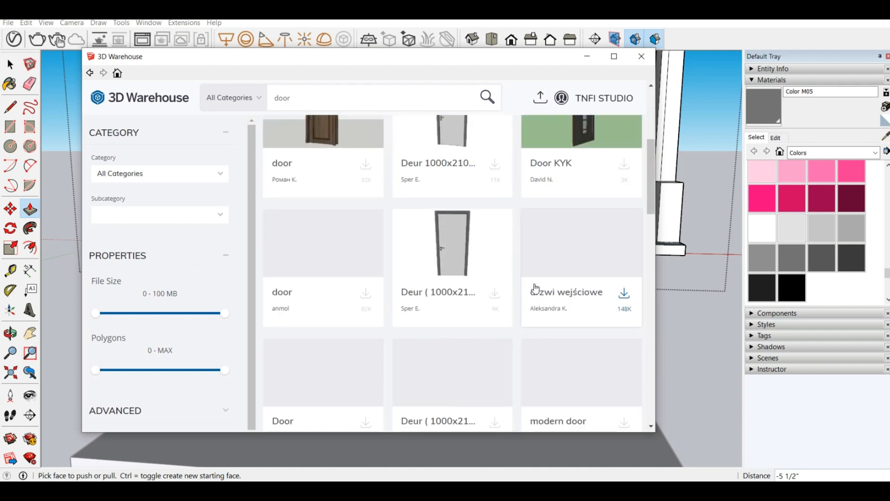
scroll(334, 318, down, 1)
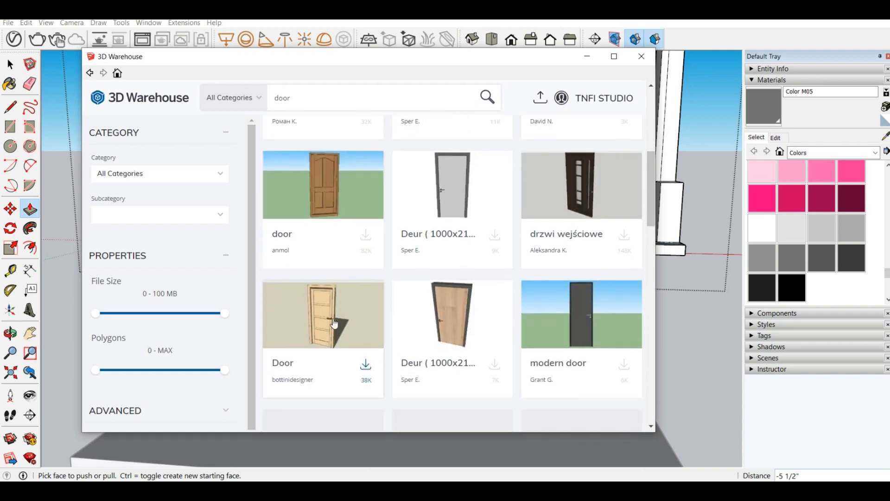
click(496, 368)
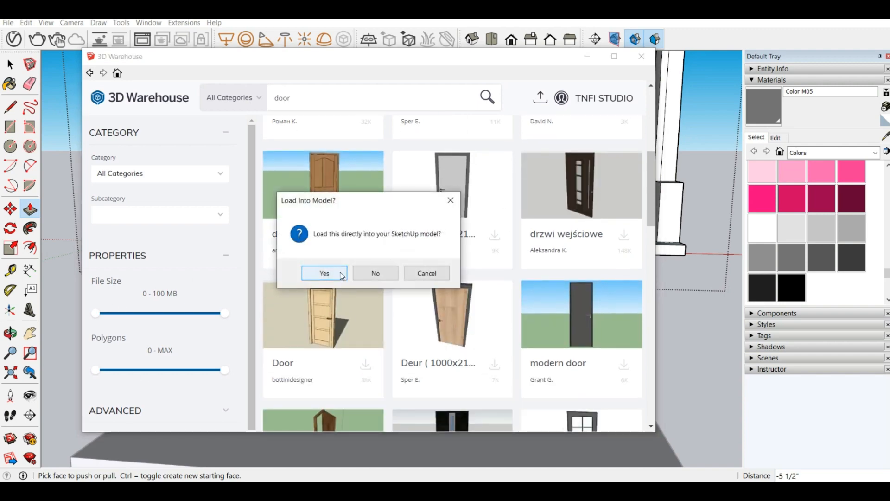
click(341, 275)
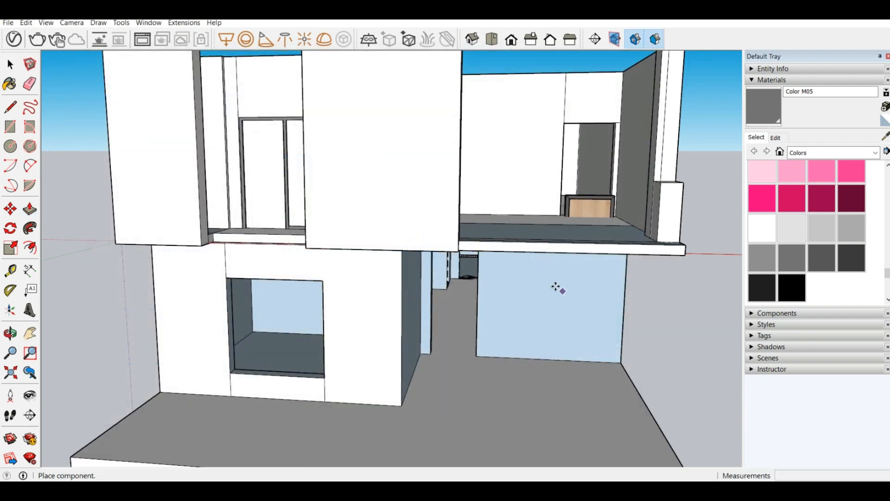
Place the wooden door in the upper-floor doorway behind the larger balcony, with its bottom corner on the doorway's left bottom corner
scroll(501, 194, down, 5)
scroll(560, 188, up, 6)
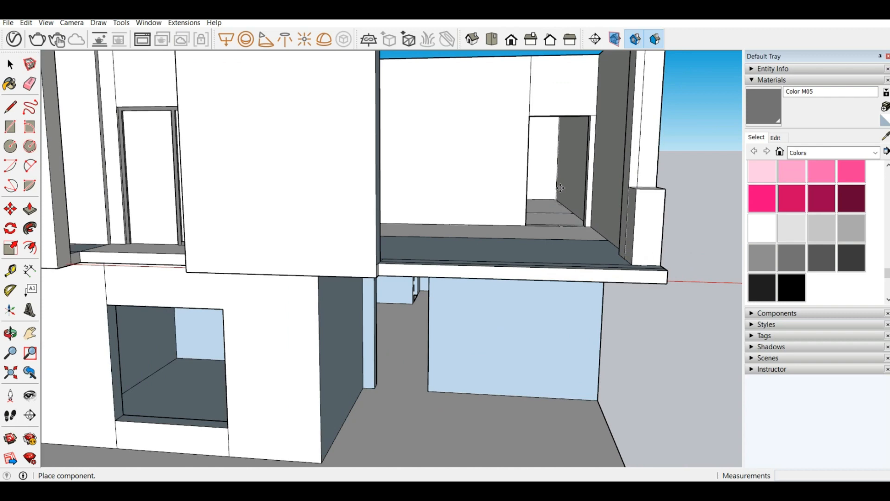
scroll(560, 187, up, 1)
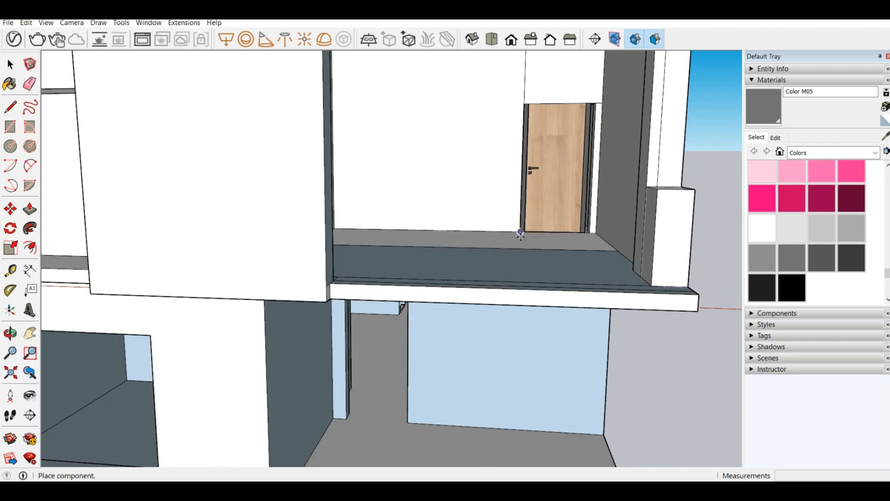
click(521, 232)
Try to rotate the placed door 180 degrees on the floor plane about the midpoint of its bottom edge
middle_drag(521, 232, 567, 195)
scroll(567, 144, down, 3)
scroll(567, 144, up, 3)
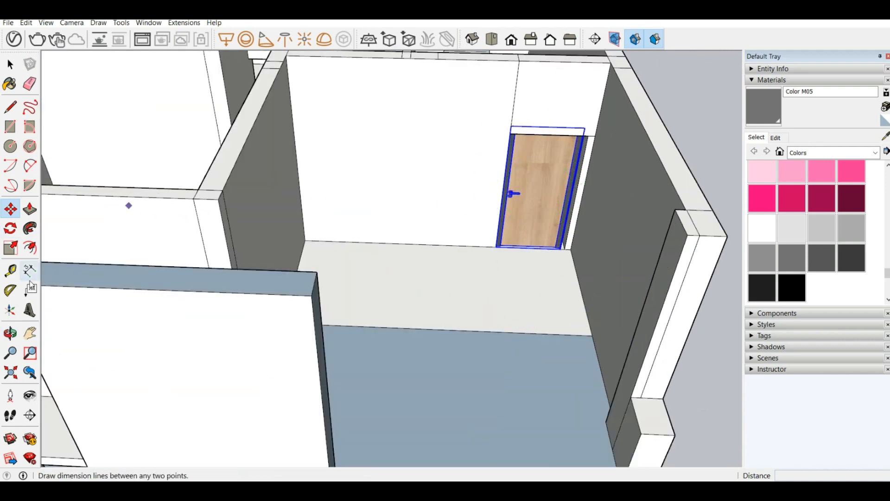
scroll(560, 158, up, 3)
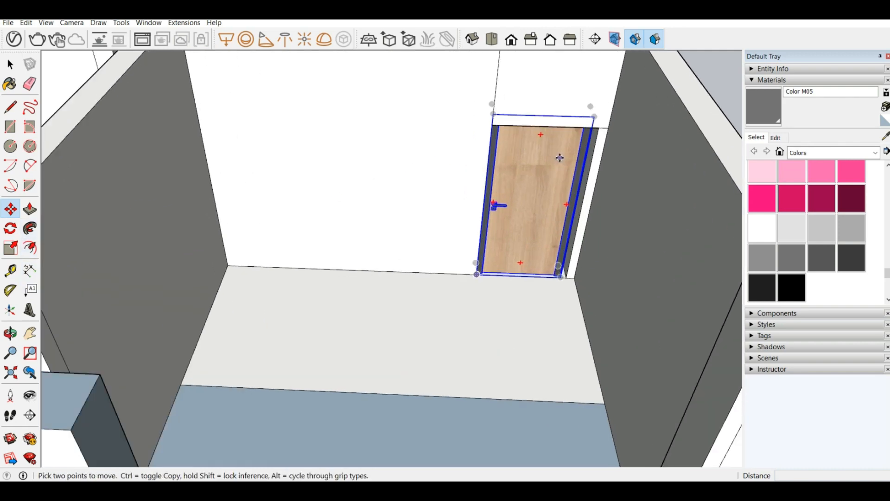
scroll(531, 240, up, 3)
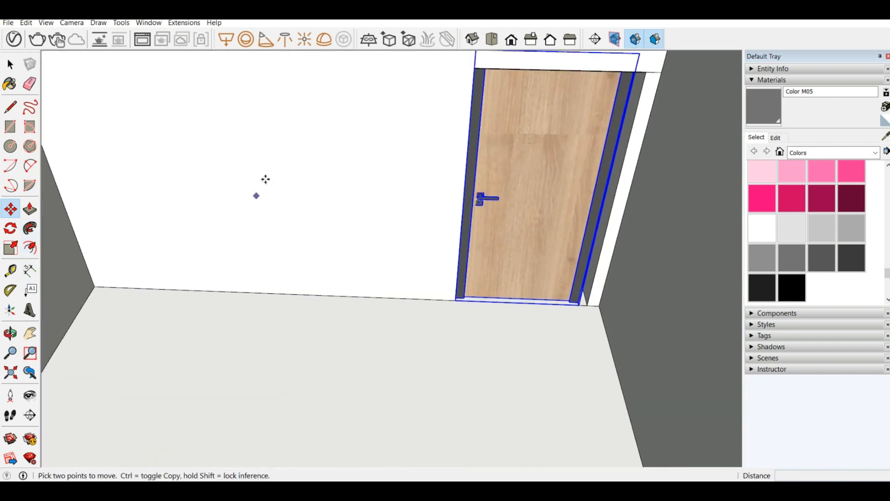
scroll(537, 323, down, 2)
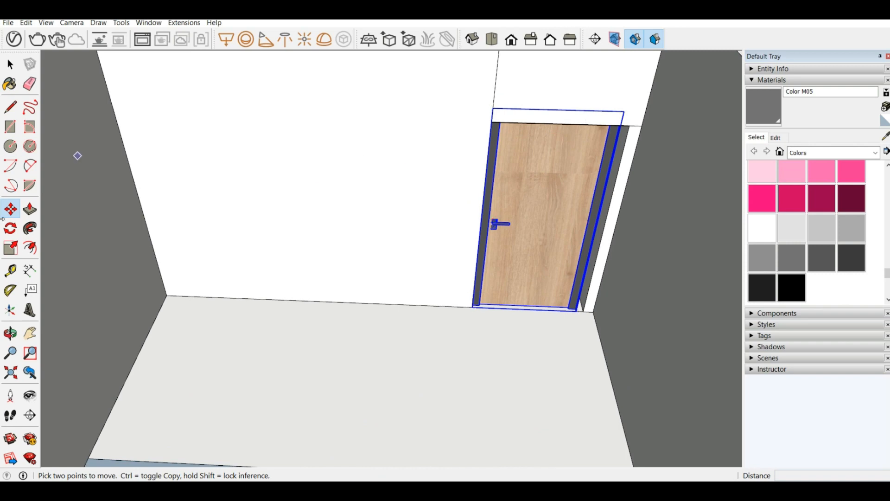
click(11, 229)
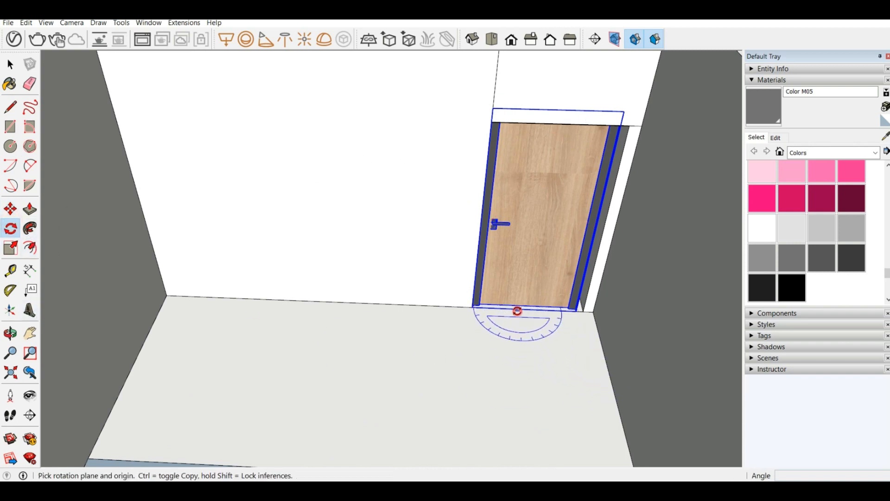
drag(518, 309, 422, 331)
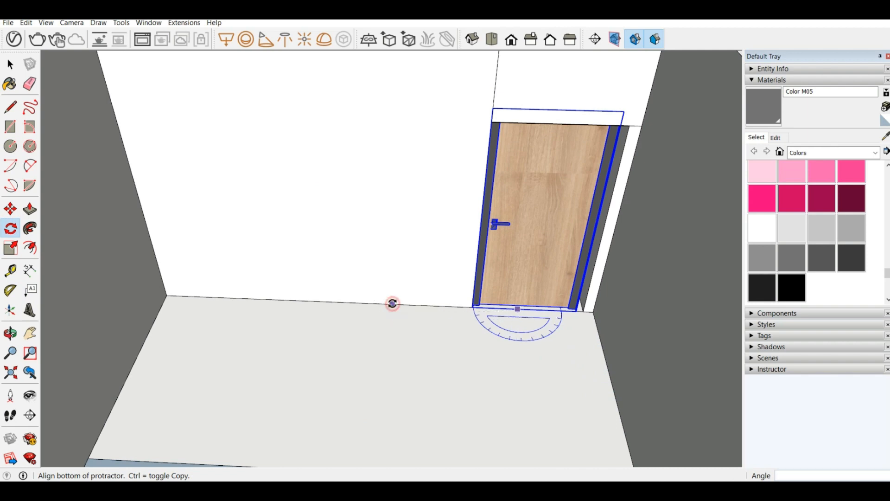
click(393, 304)
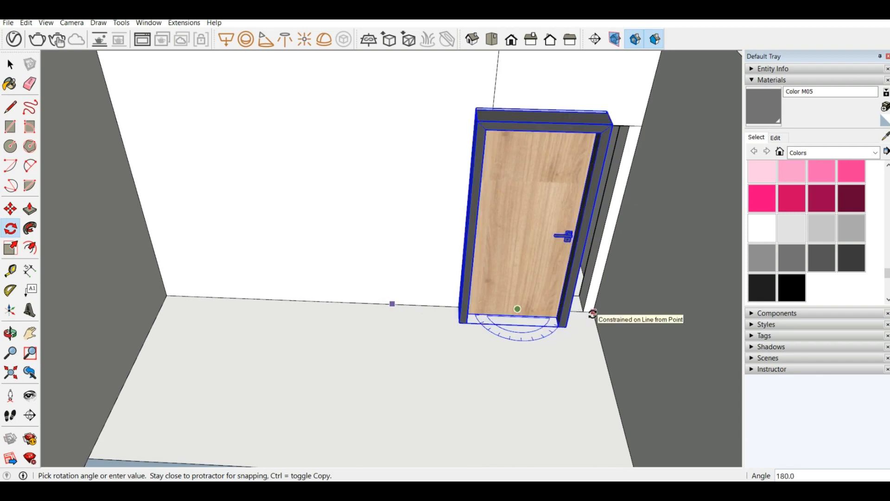
click(593, 314)
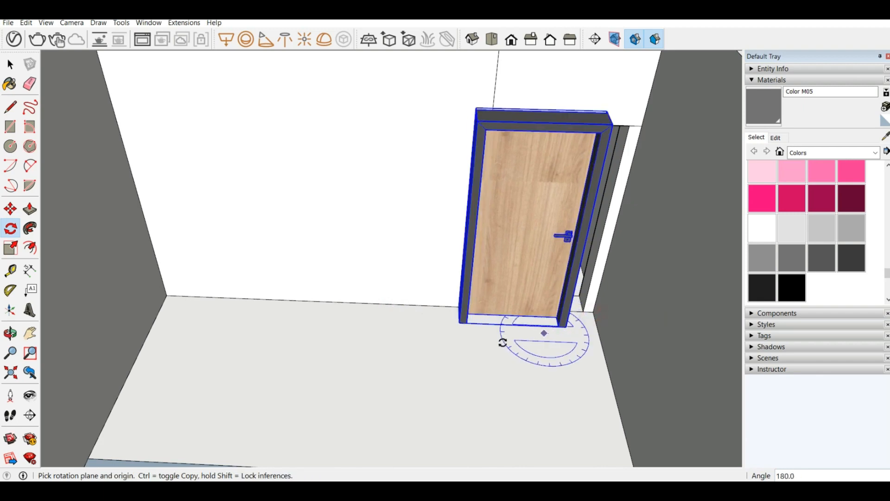
click(11, 209)
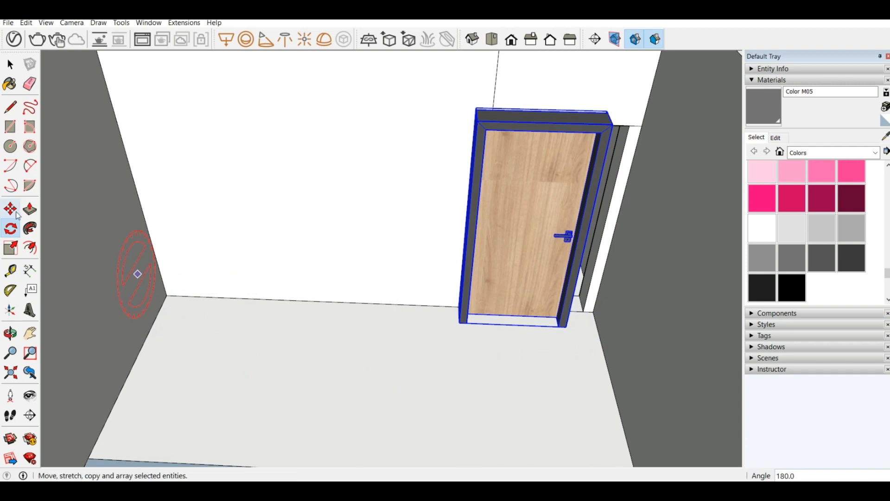
scroll(458, 316, up, 1)
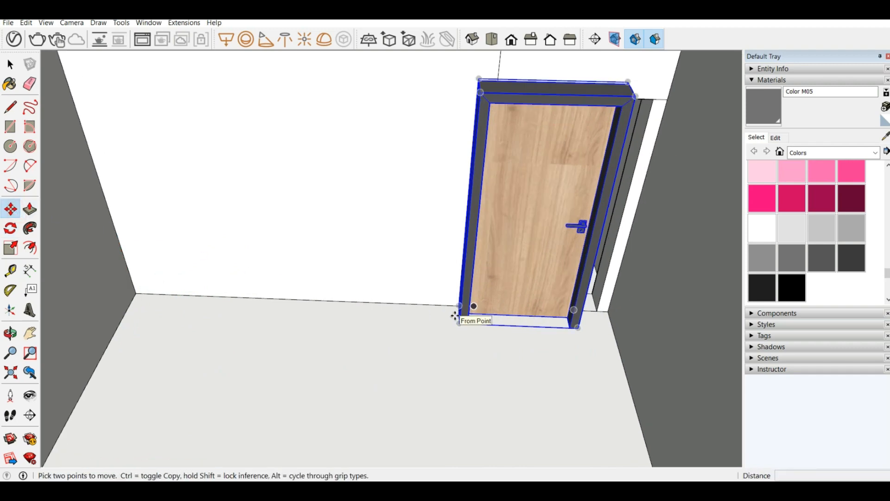
click(456, 316)
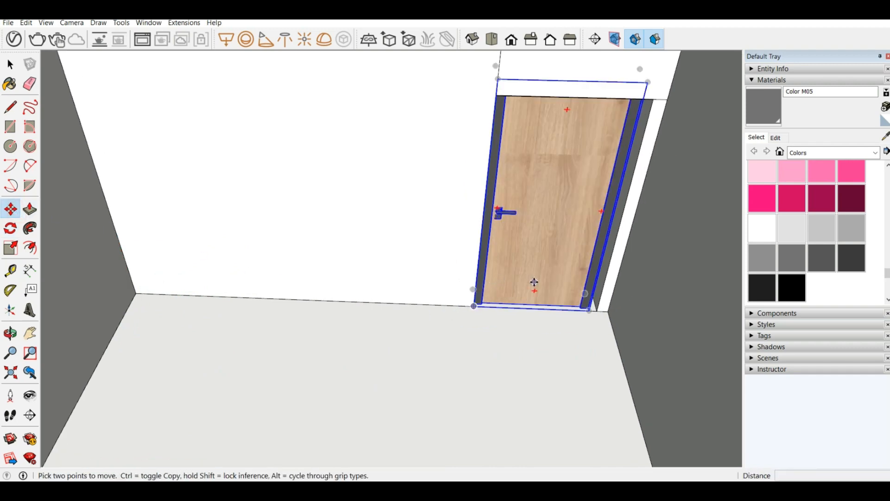
Try to flip the door along its component's blue axis
right_click(508, 251)
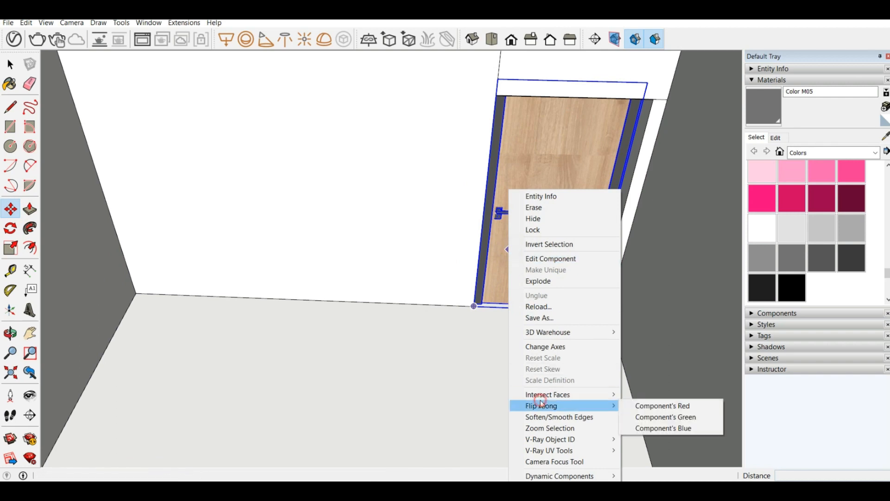
mouse_move(603, 406)
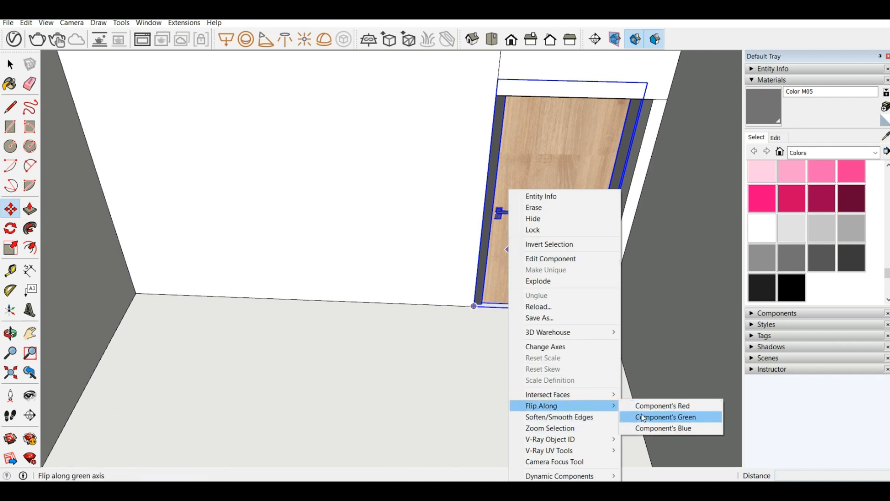
click(646, 428)
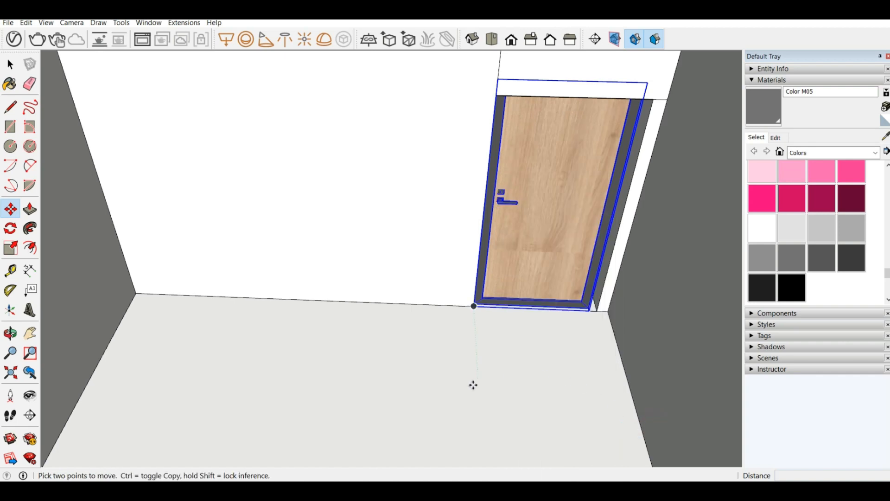
scroll(474, 385, down, 2)
scroll(534, 293, up, 2)
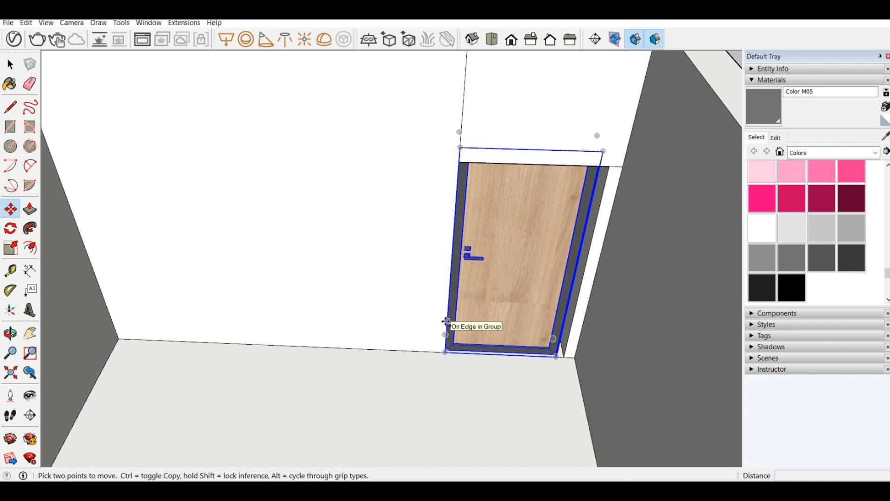
Try to flip the door along its component's green axis
right_click(489, 306)
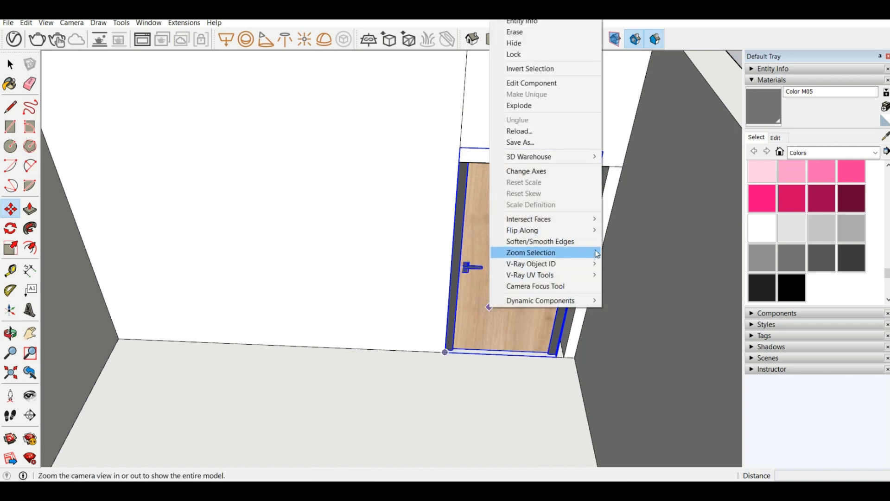
mouse_move(580, 231)
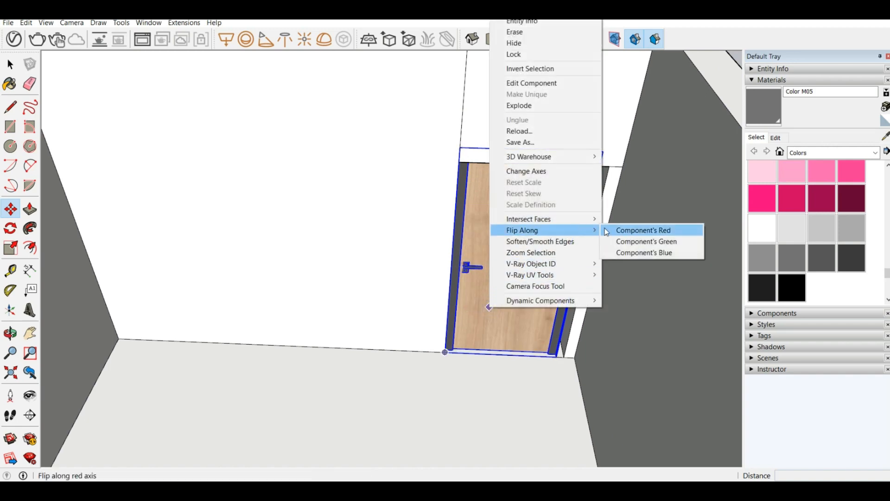
click(632, 241)
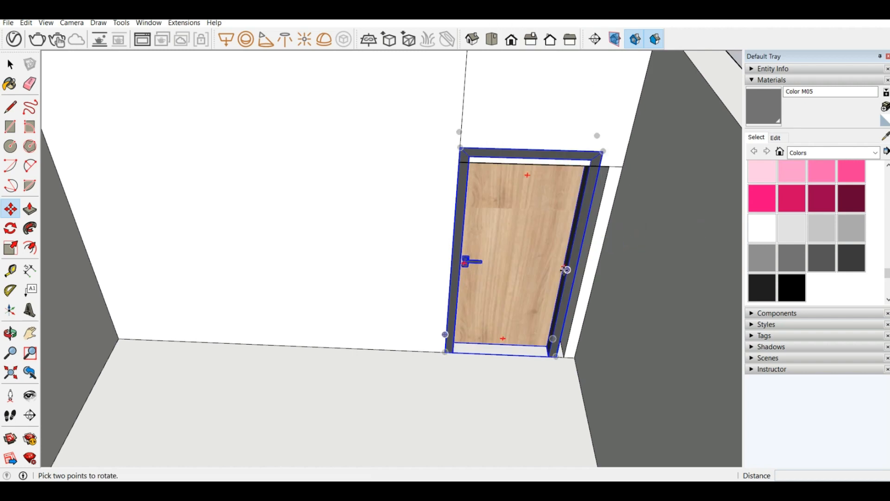
middle_drag(486, 320, 508, 242)
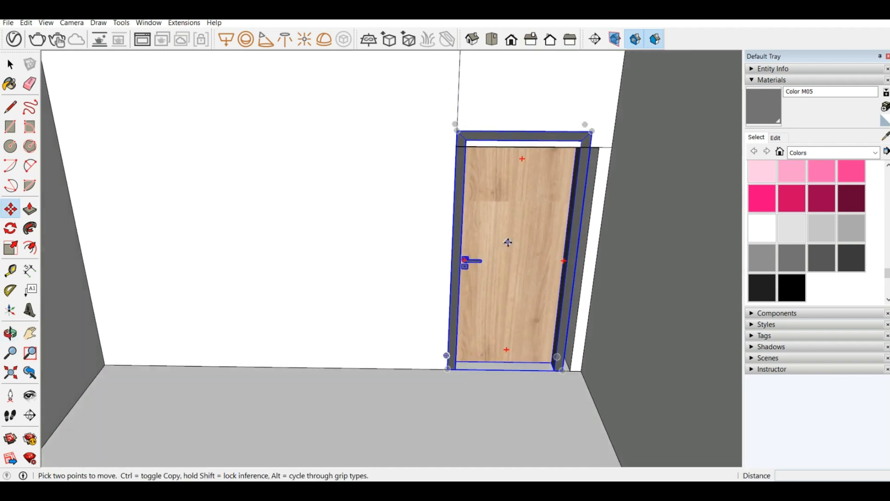
click(508, 242)
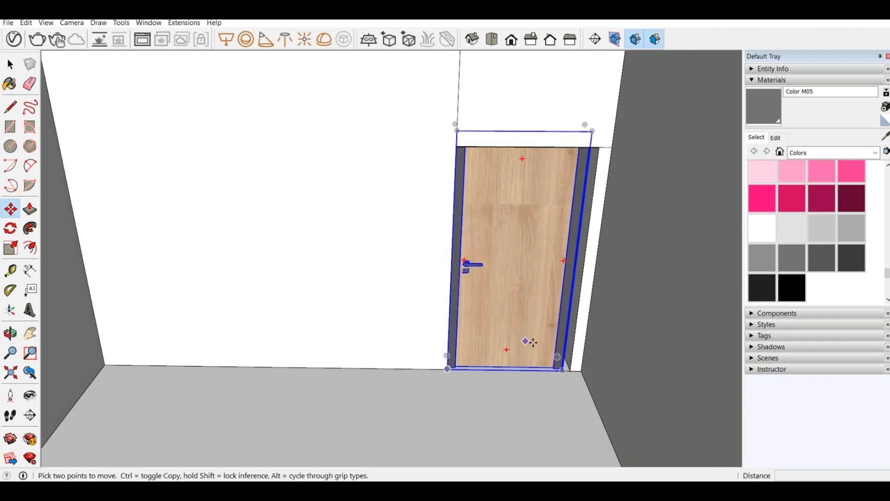
Move the door by its bottom corner onto the doorway's right bottom corner so the frame meets the right jamb
scroll(556, 361, up, 6)
middle_drag(568, 378, 600, 404)
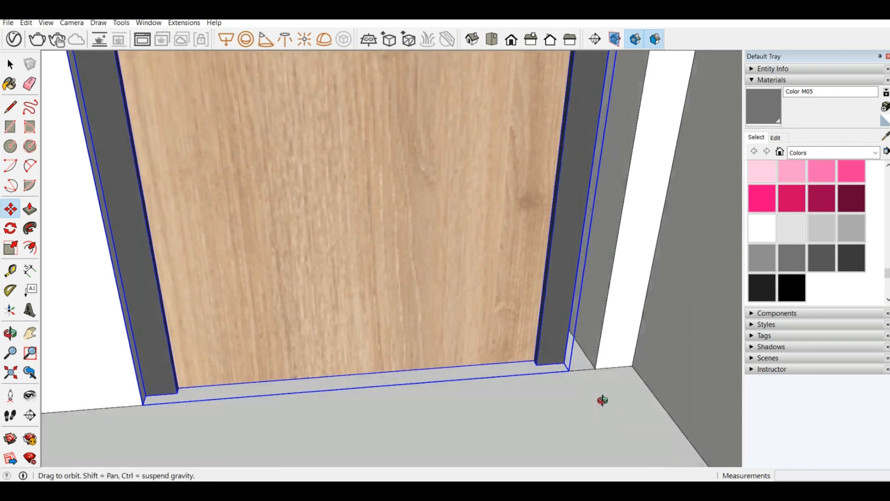
scroll(613, 359, up, 3)
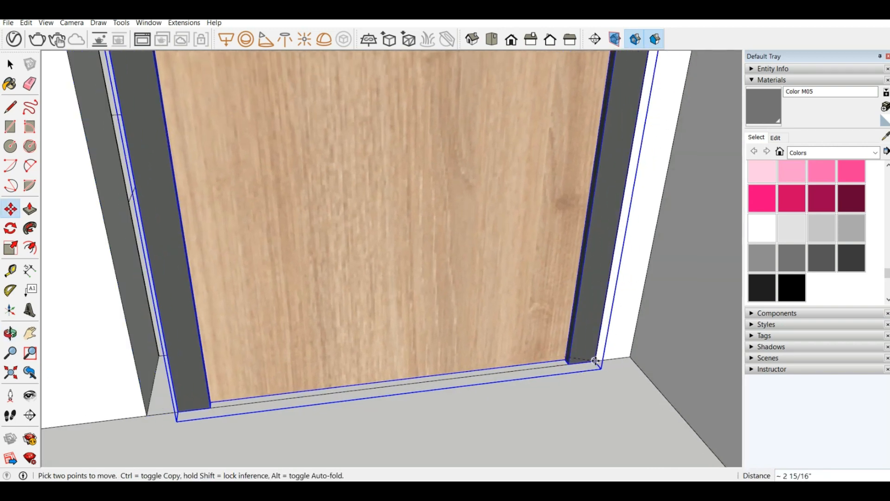
click(599, 362)
scroll(377, 423, down, 3)
scroll(403, 396, down, 3)
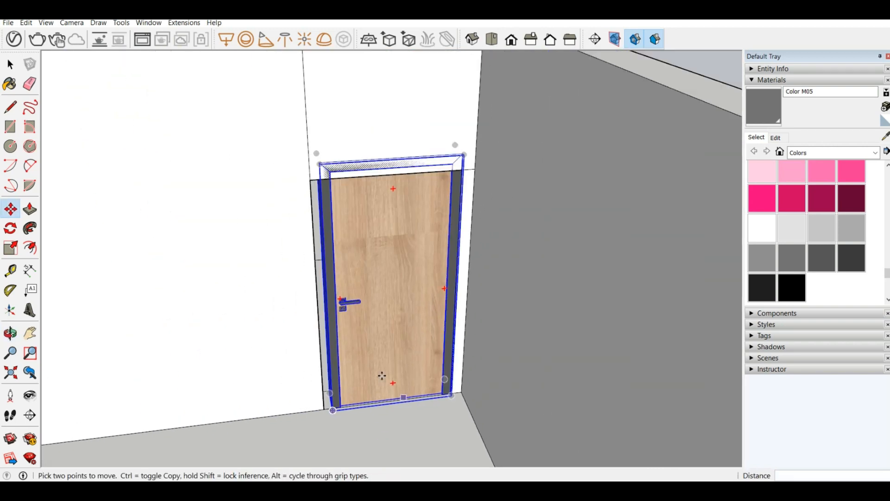
Scale the door's width from its left side so the frame fills the gap to the doorway's left jamb
click(11, 249)
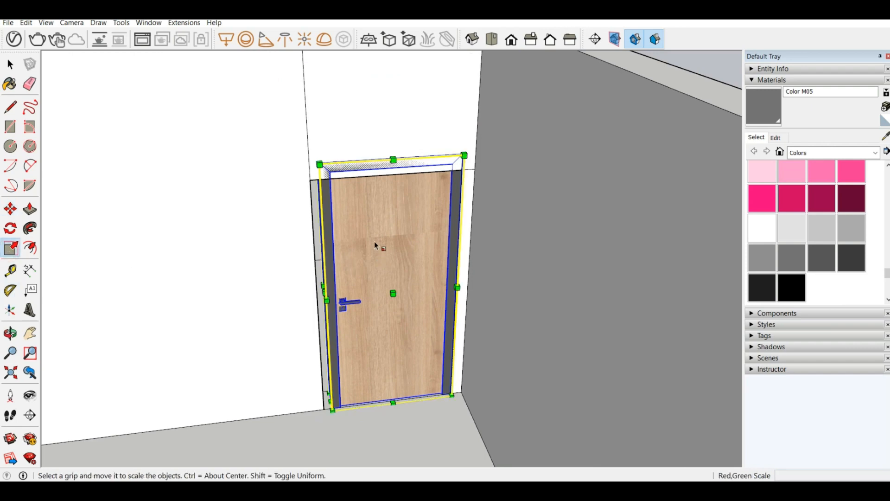
scroll(330, 298, up, 5)
drag(334, 292, 324, 298)
scroll(449, 206, down, 4)
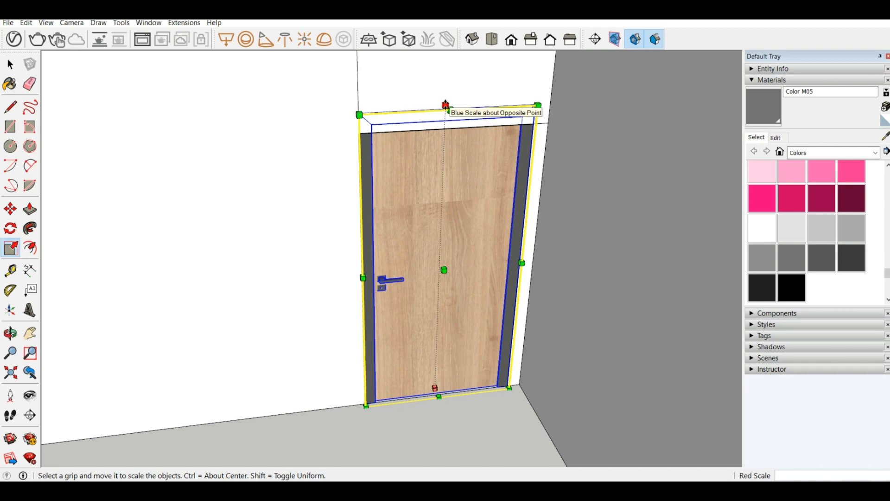
Scale the door's height down from its top so the frame fits under the doorway's head, checking the frame's top corner
drag(446, 104, 440, 131)
scroll(447, 188, down, 3)
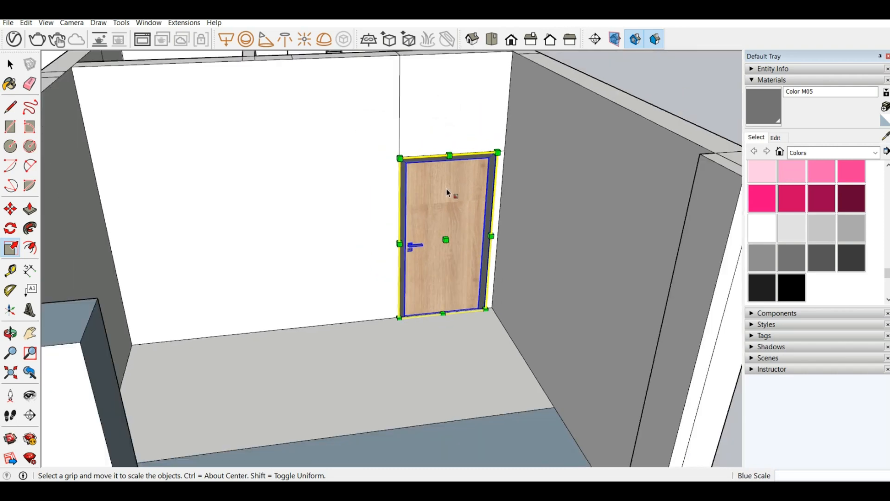
scroll(455, 197, up, 6)
middle_drag(369, 140, 324, 215)
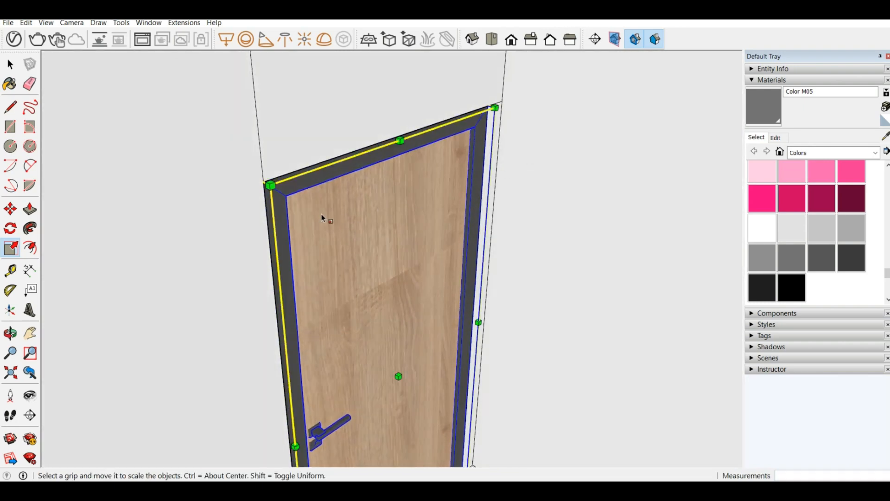
scroll(284, 183, up, 5)
scroll(284, 181, down, 8)
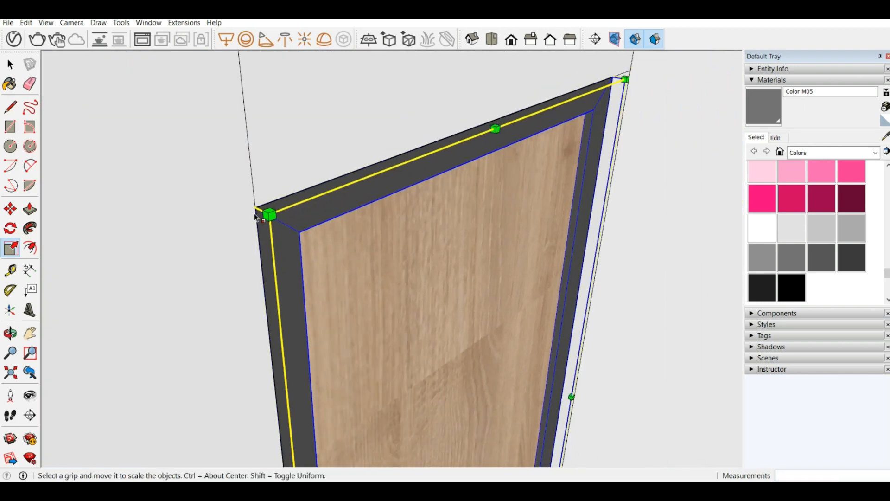
Sample the 0135_DarkGray material from the wooden door's frame behind the larger balcony
middle_drag(262, 195, 241, 258)
scroll(241, 258, down, 10)
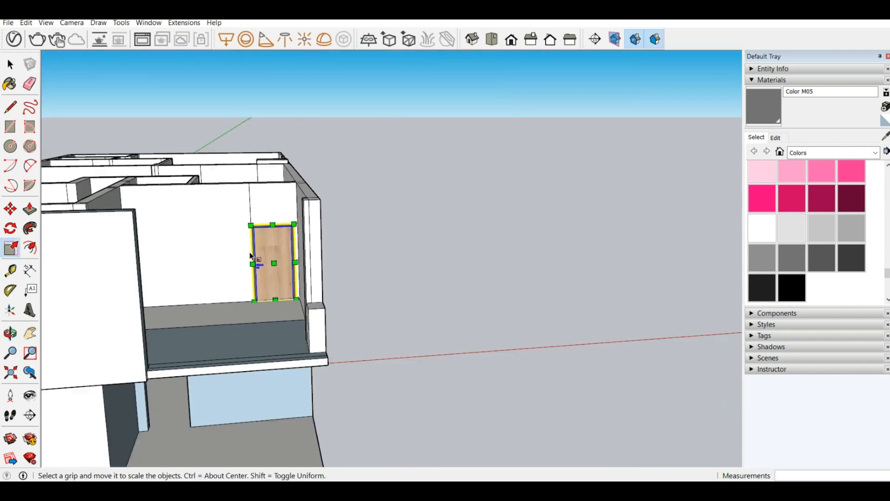
click(885, 135)
scroll(238, 197, up, 10)
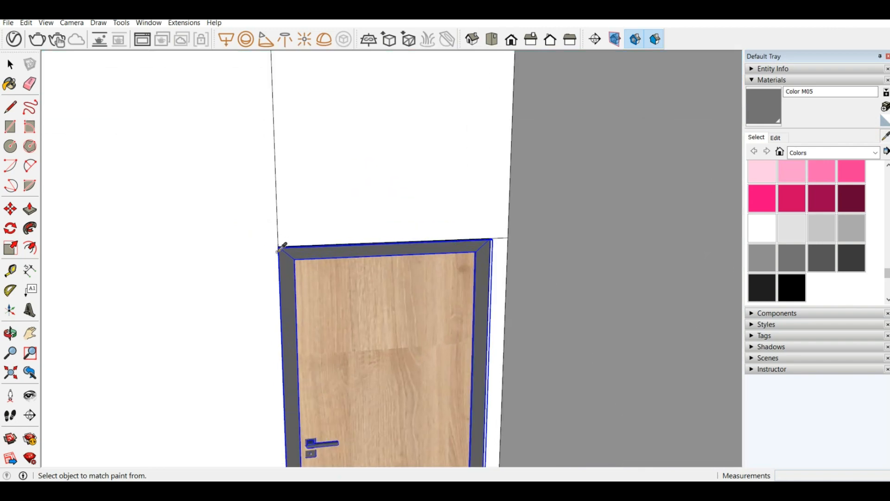
scroll(326, 250, up, 3)
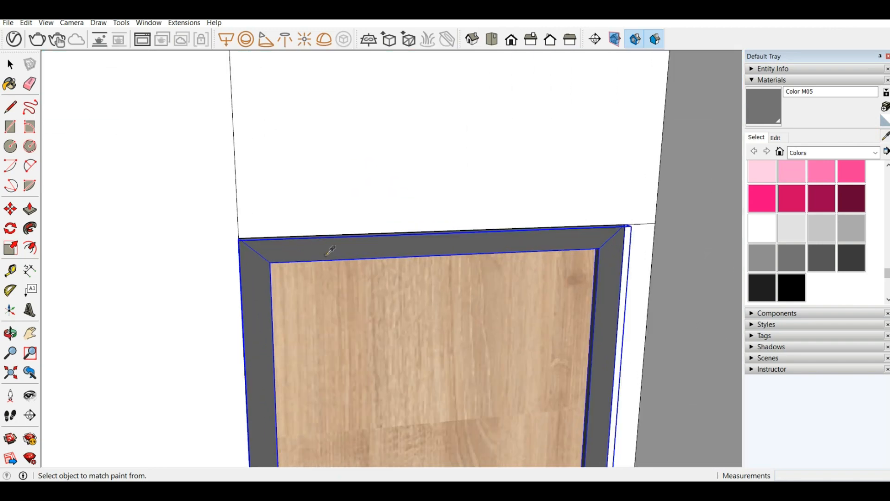
click(327, 241)
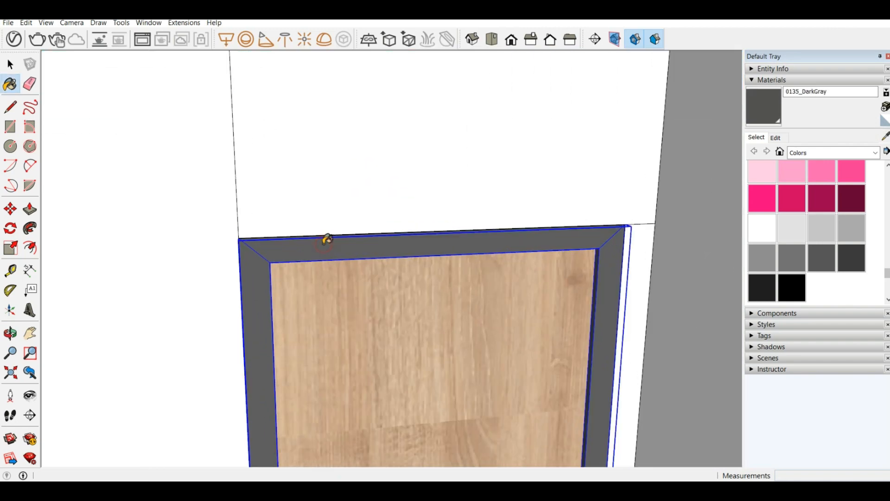
Try to paint the sliding-door frame at the smaller balcony with 0135_DarkGray without opening its group, then undo the paint
scroll(647, 189, down, 6)
scroll(624, 190, down, 5)
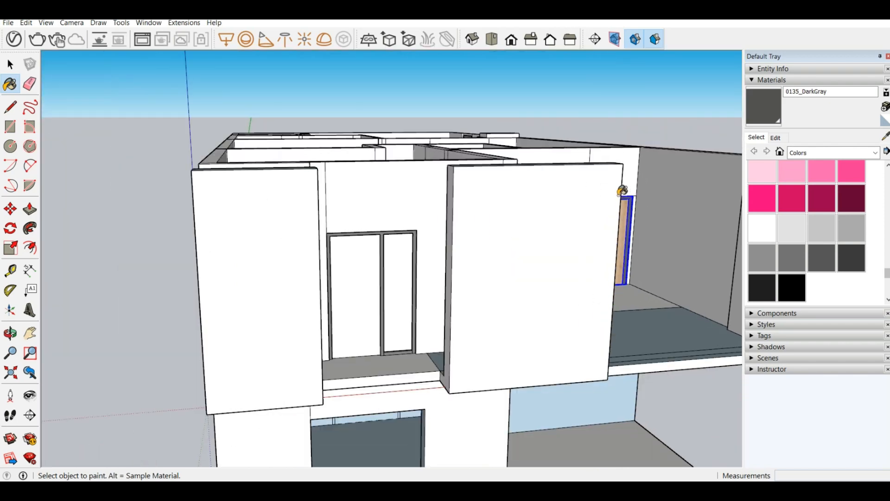
scroll(370, 246, up, 8)
scroll(416, 207, up, 4)
ctrl+click(415, 211)
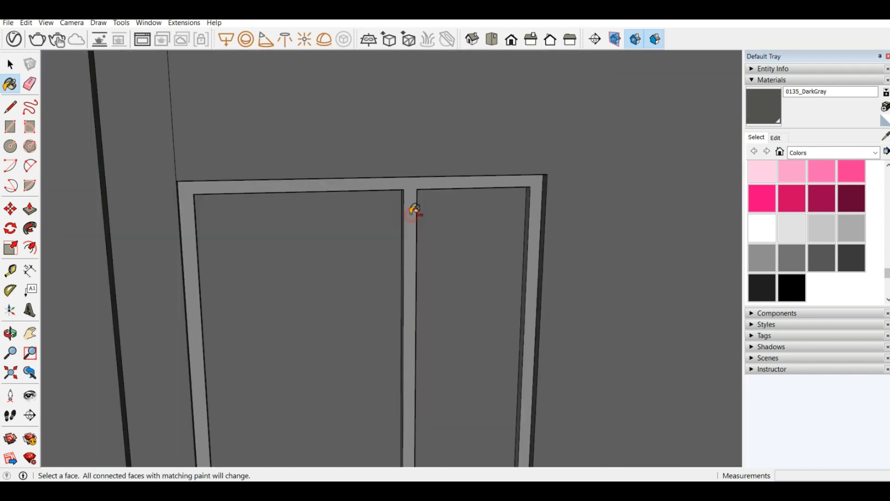
key(ctrl+z)
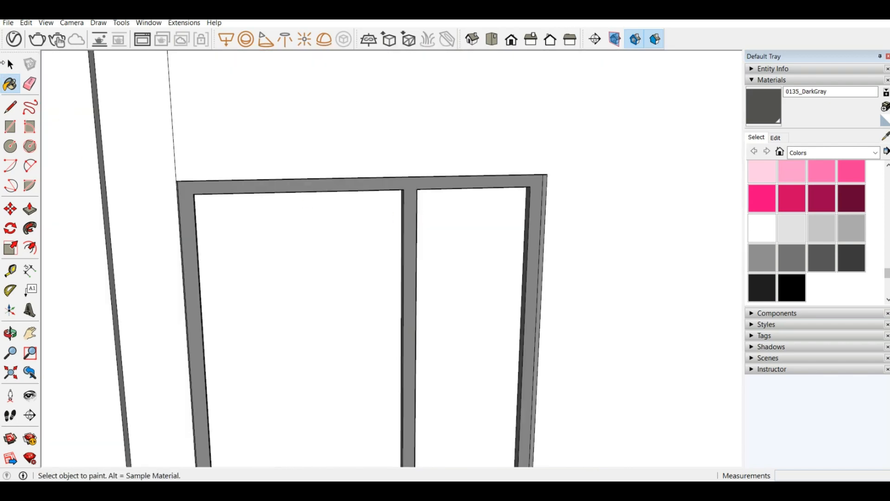
Open the upper-floor group and paint all connected faces of the smaller balcony's sliding-door frame with 0135_DarkGray
key(space)
click(223, 95)
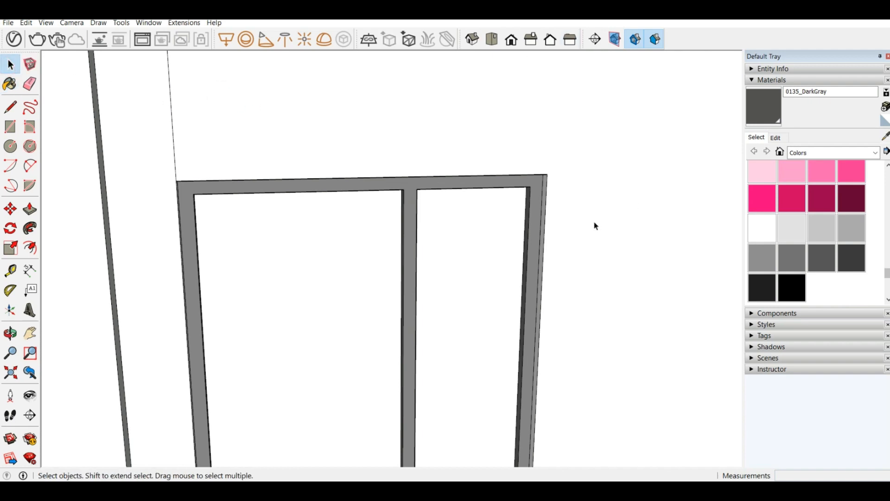
scroll(381, 248, down, 5)
click(765, 116)
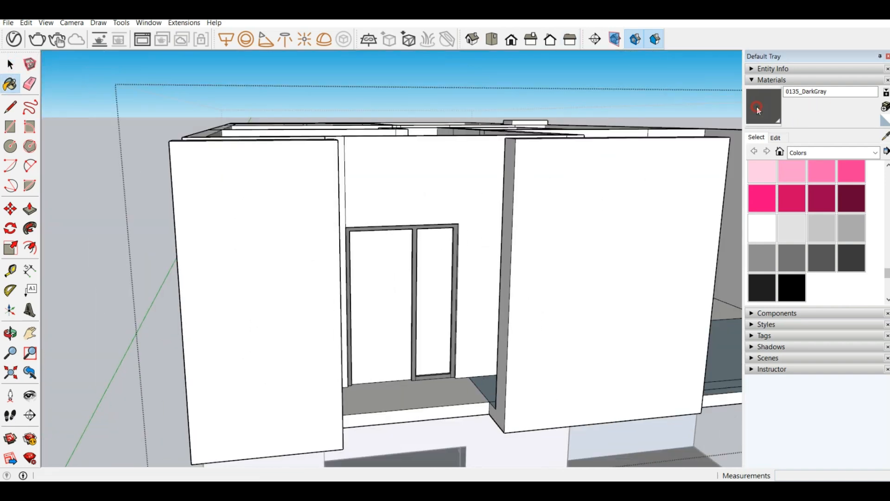
scroll(461, 215, up, 5)
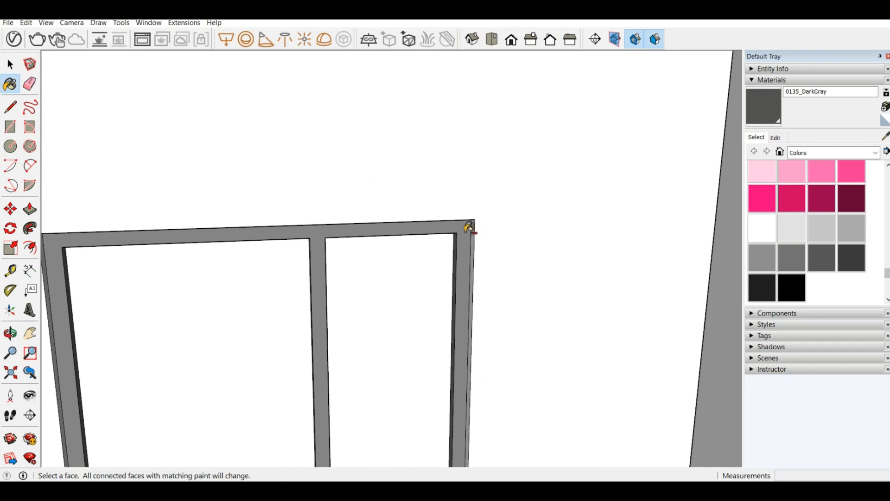
click(469, 226)
scroll(469, 226, down, 4)
scroll(469, 226, down, 5)
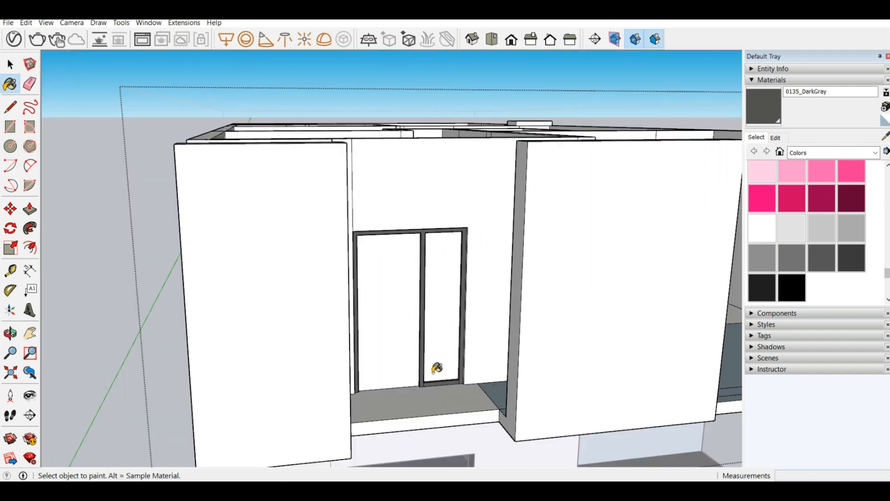
scroll(472, 400, up, 8)
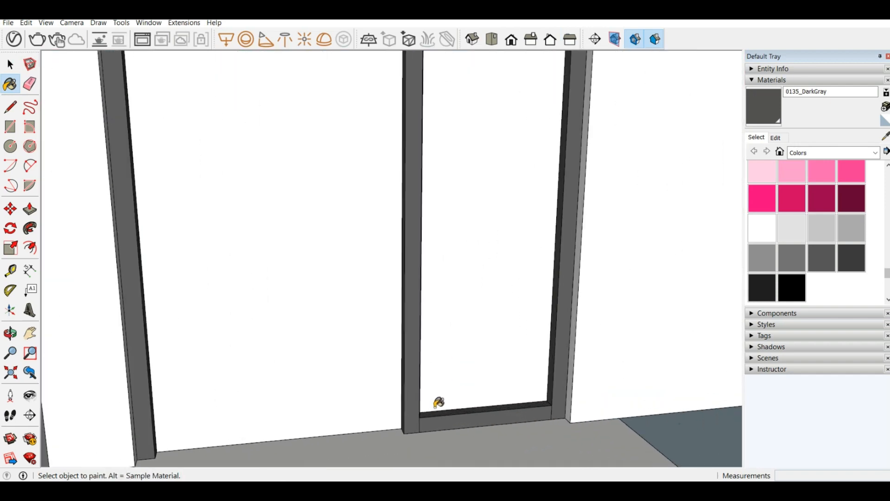
Examine the painted sliding-door frame from inside the room and sample its 0135_DarkGray material
scroll(462, 388, down, 5)
middle_drag(398, 260, 784, 237)
scroll(784, 237, down, 1)
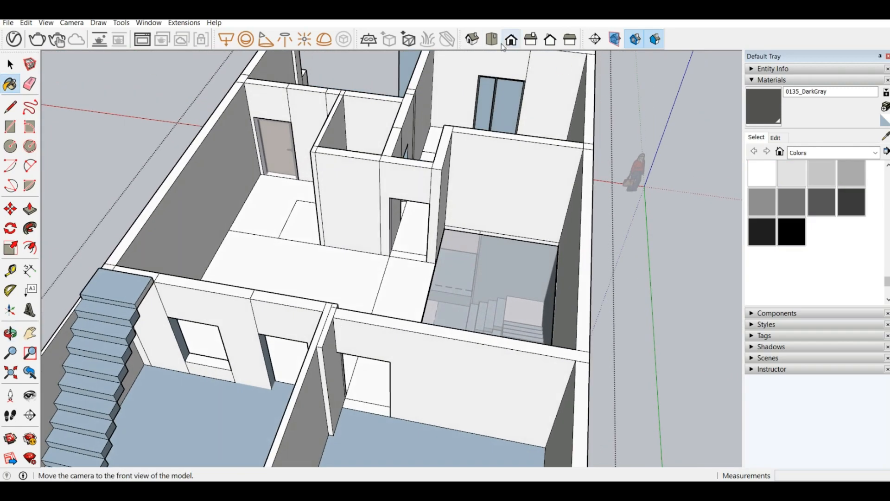
scroll(494, 113, up, 6)
scroll(489, 112, up, 4)
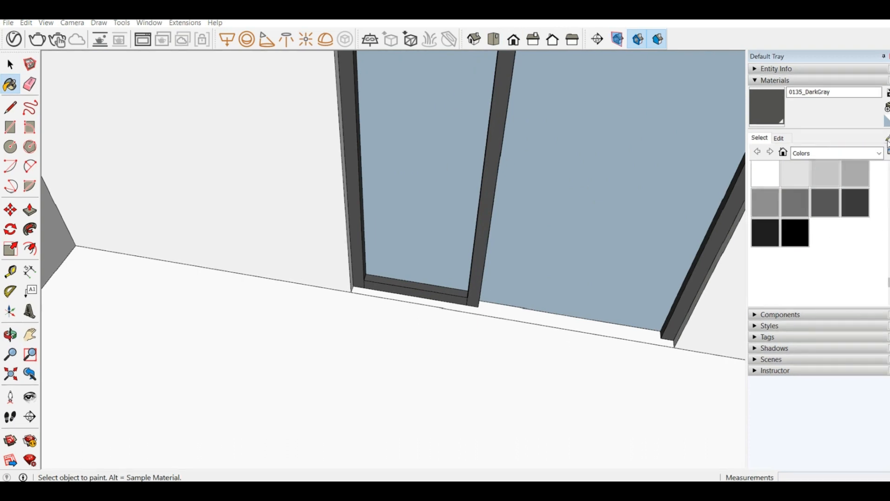
click(887, 139)
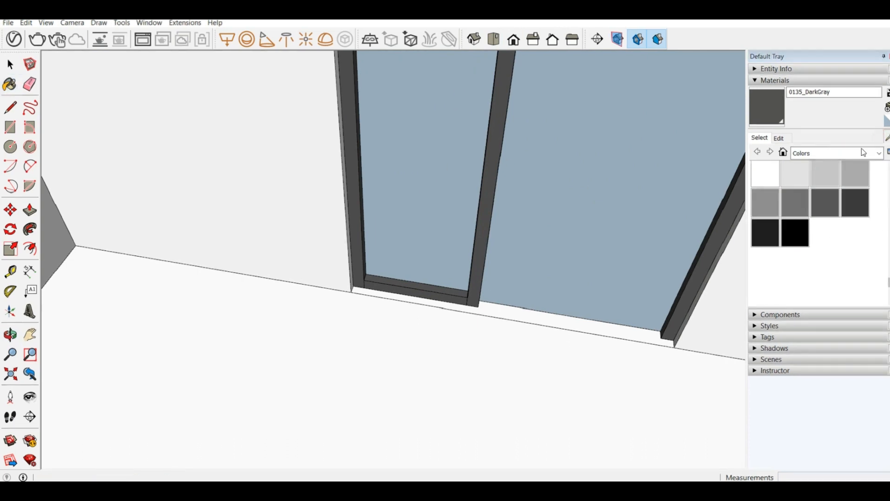
click(484, 228)
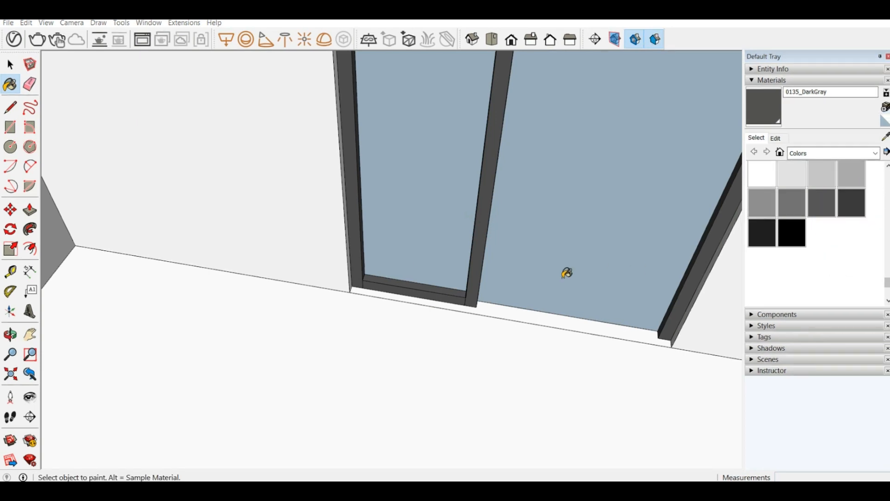
scroll(426, 279, down, 2)
scroll(127, 226, down, 5)
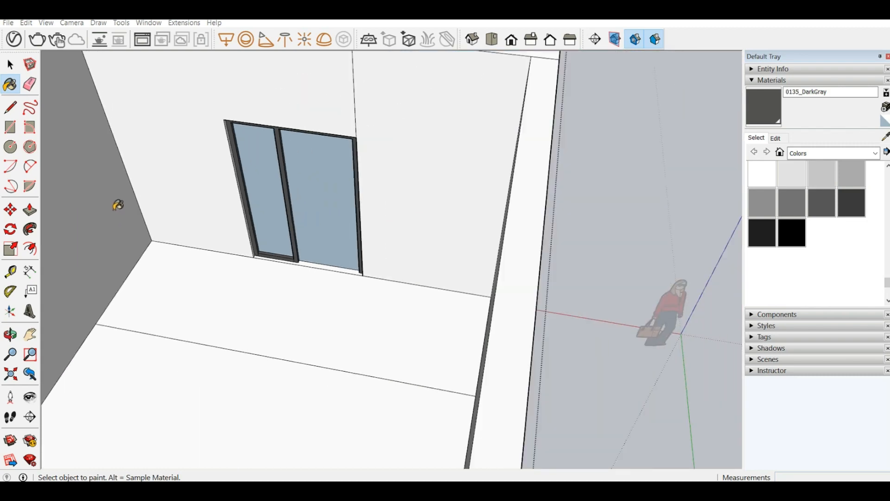
Try to paint the wall above the sliding door and its matching faces with 0135_DarkGray, then undo the paint
middle_drag(290, 223, 51, 241)
scroll(638, 346, down, 4)
middle_drag(366, 245, 145, 163)
scroll(341, 165, up, 3)
scroll(341, 164, up, 2)
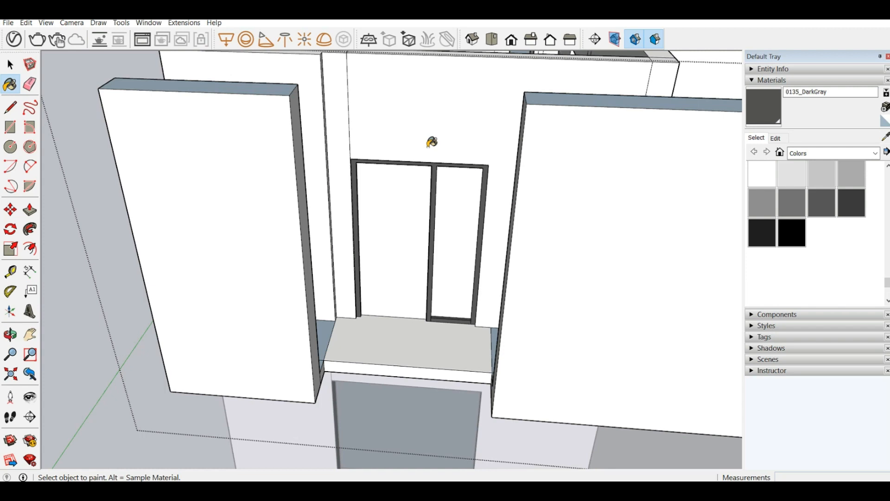
key(ctrl)
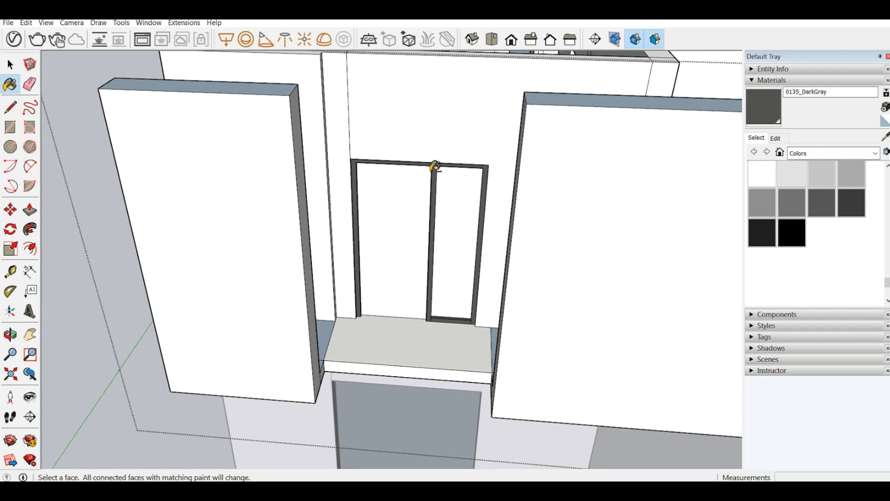
ctrl+scroll(441, 170, up, 3)
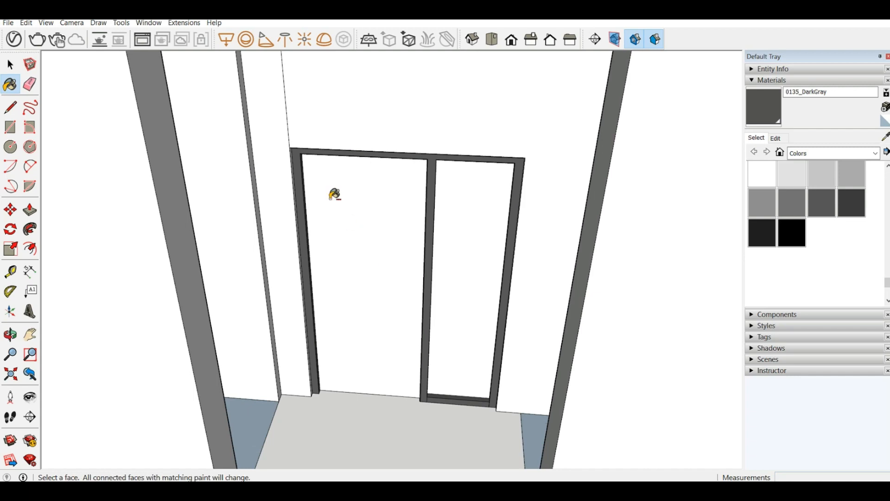
ctrl+shift+click(377, 125)
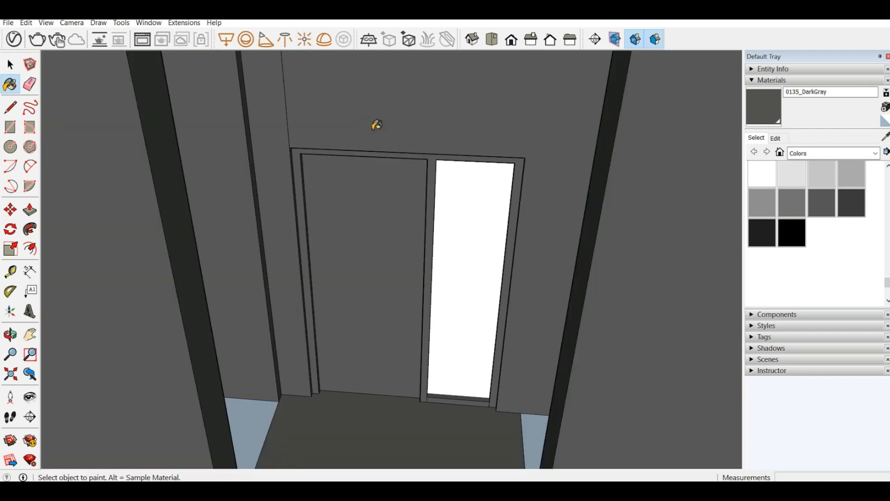
key(ctrl+z)
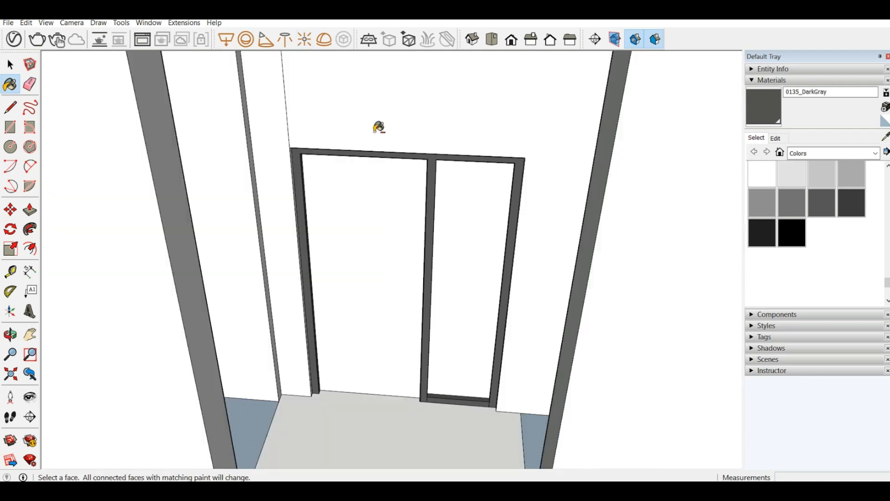
Inspect the upper-floor front, its balcony doors and the painted frame from several angles
scroll(473, 229, down, 5)
scroll(318, 192, down, 4)
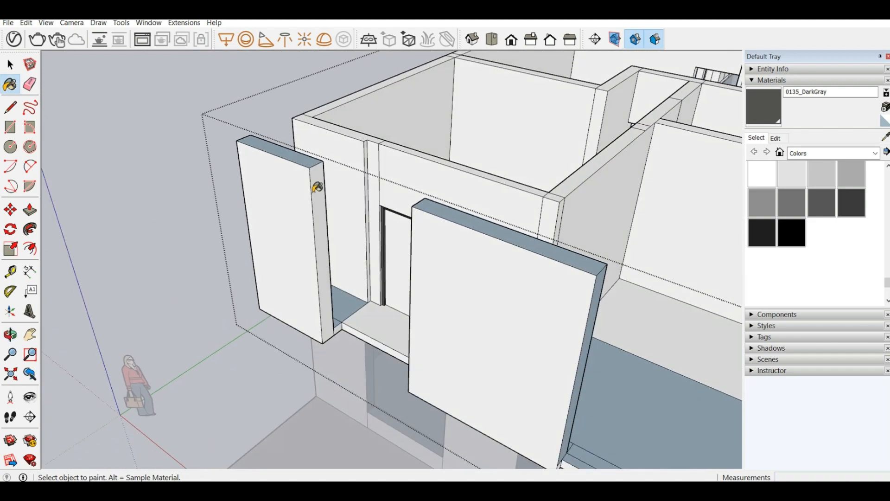
middle_drag(318, 189, 308, 165)
scroll(315, 173, up, 4)
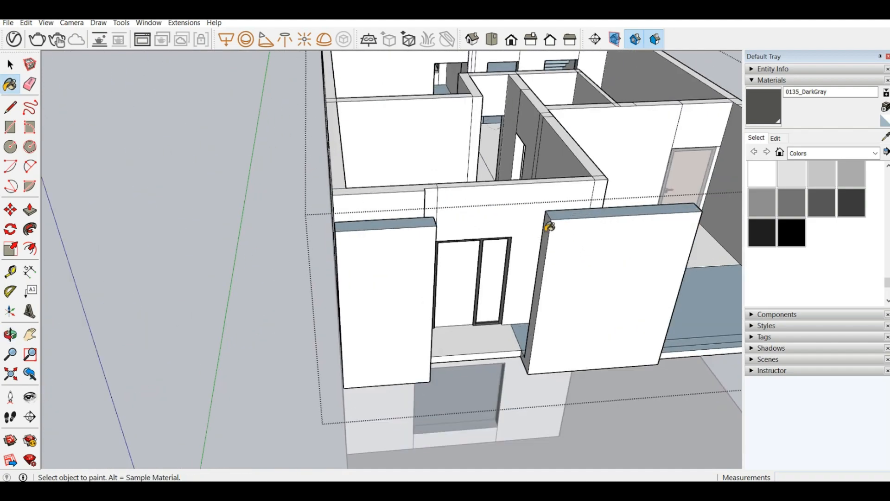
middle_drag(548, 227, 513, 163)
scroll(348, 226, down, 5)
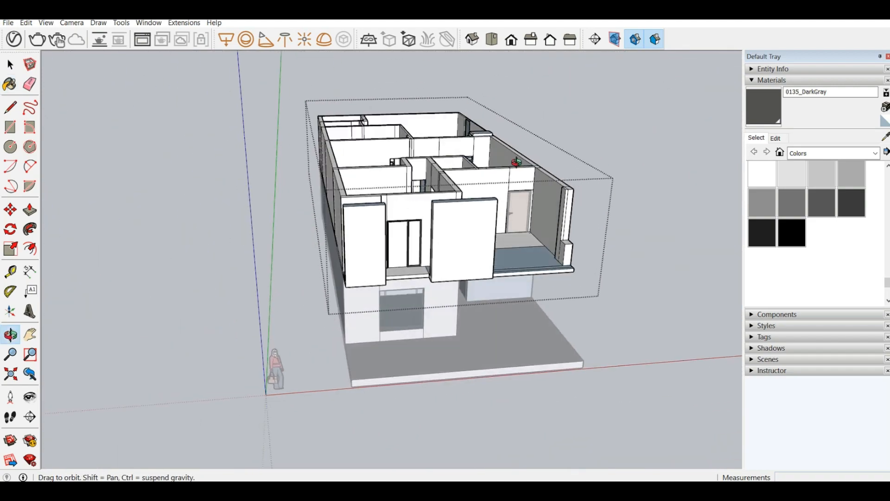
scroll(442, 237, up, 4)
middle_drag(561, 194, 500, 144)
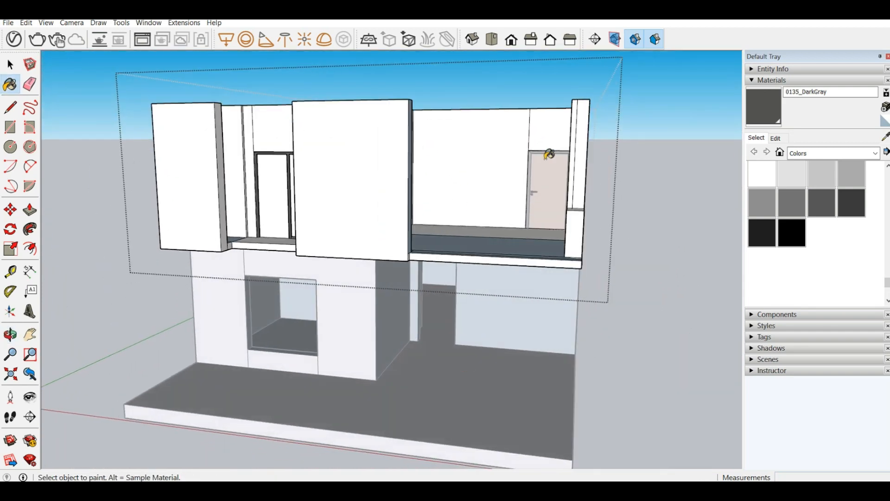
Copy the wooden door by its frame's bottom left corner onto the bottom left corner of the ground-floor doorway below
click(10, 64)
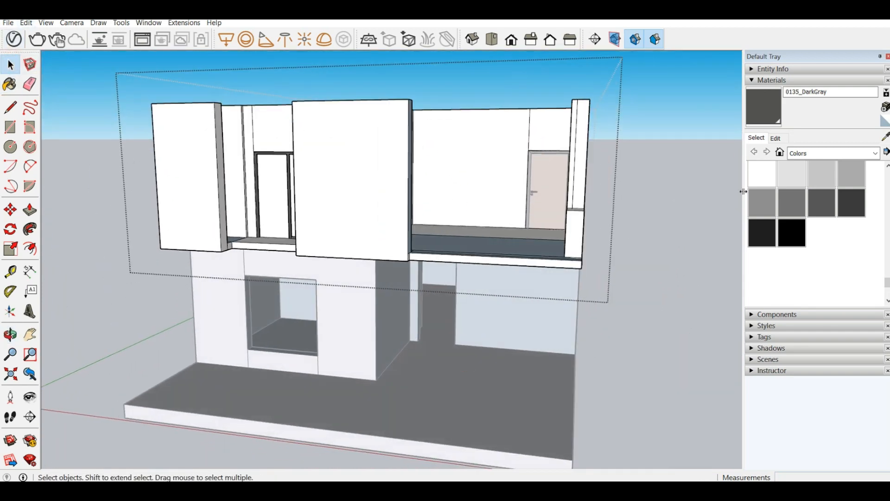
click(544, 160)
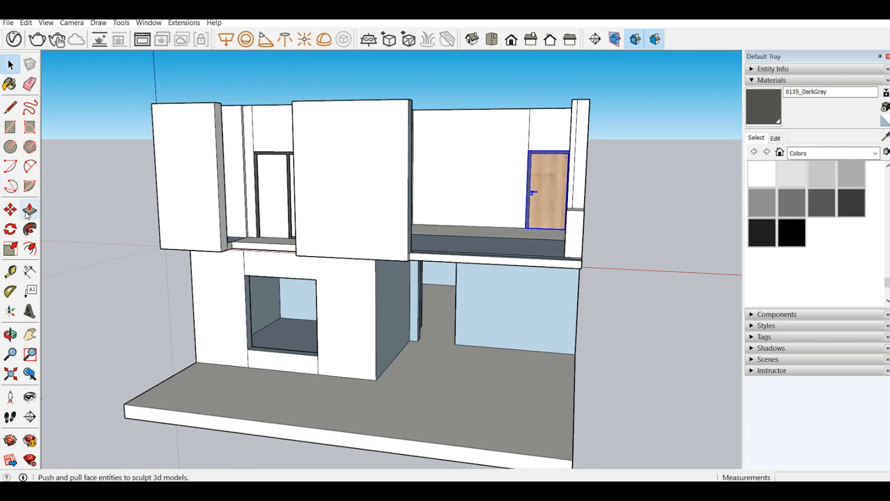
middle_drag(491, 222, 568, 268)
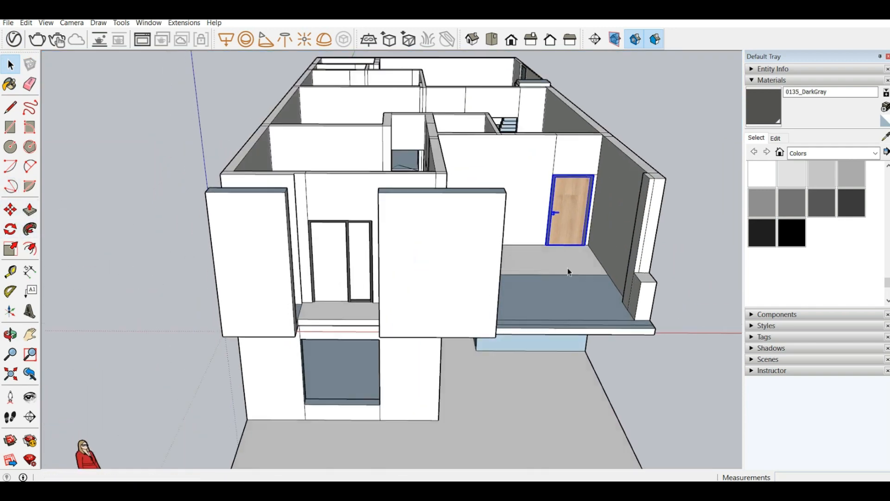
scroll(570, 254, up, 3)
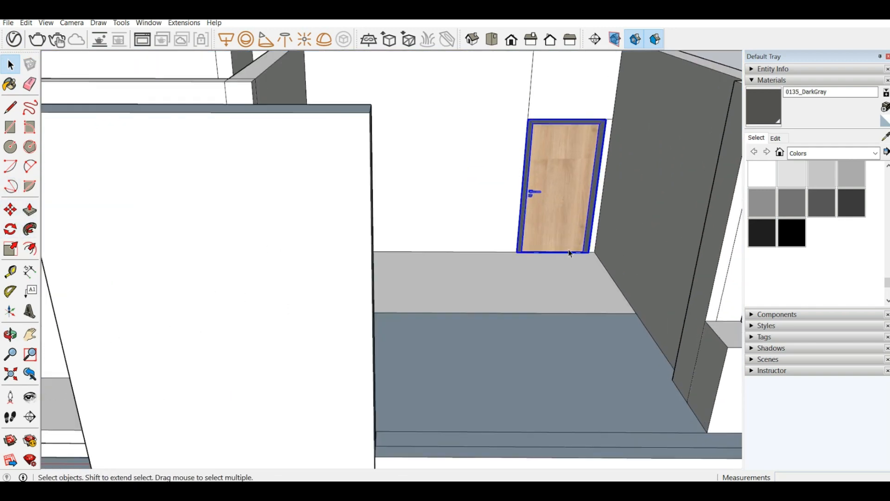
click(11, 210)
scroll(557, 241, up, 6)
middle_drag(510, 271, 466, 281)
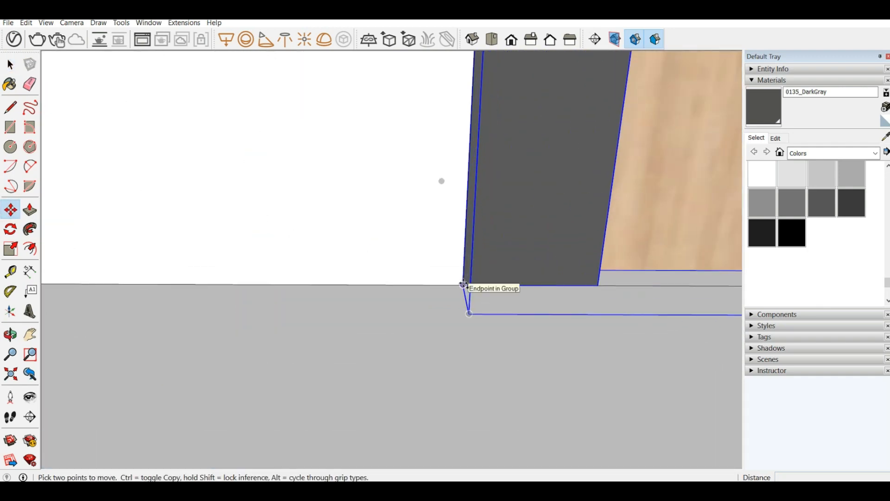
key(ctrl)
click(465, 282)
scroll(493, 211, down, 4)
scroll(493, 210, down, 10)
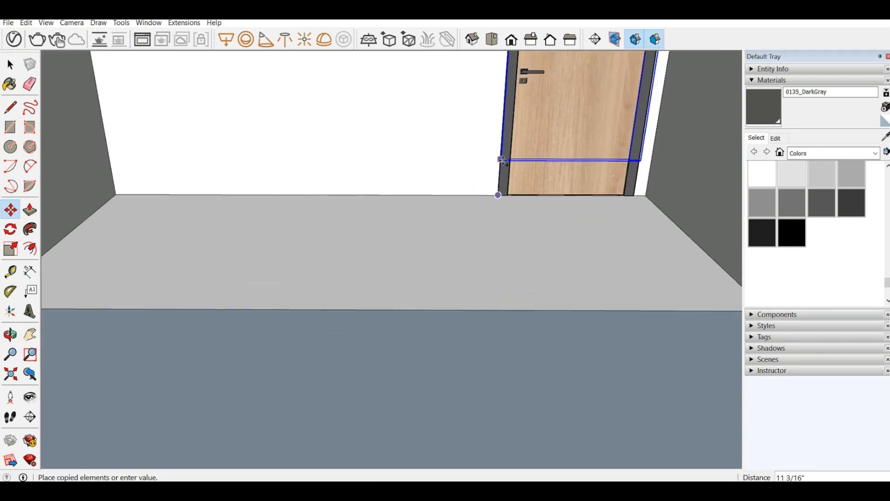
scroll(441, 282, up, 5)
scroll(426, 250, up, 5)
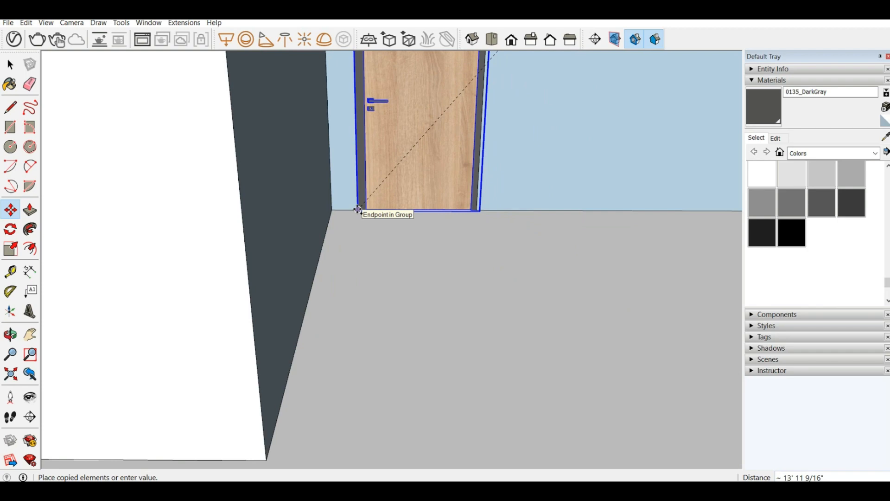
click(357, 210)
scroll(554, 336, down, 2)
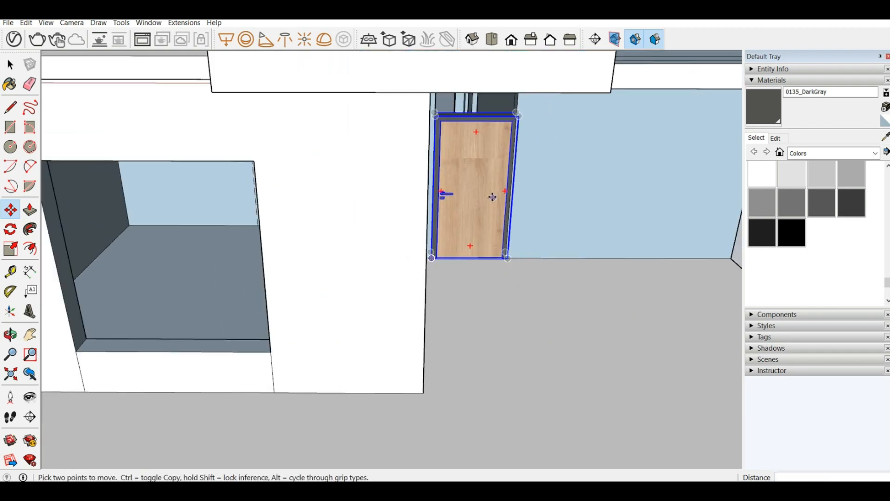
middle_drag(493, 196, 370, 147)
scroll(601, 442, down, 2)
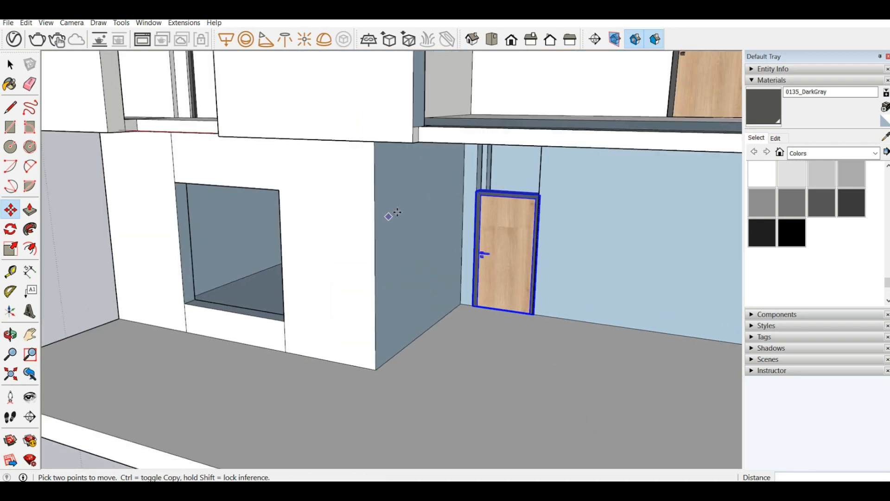
Edit the ground-floor wall to push the doorway's right side face back 1" to the door frame's outer edge, and select the door
key(space)
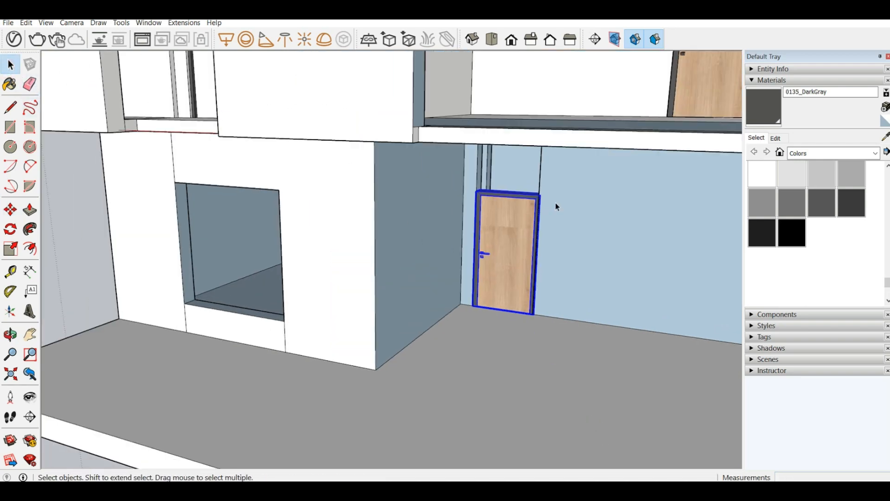
scroll(555, 203, up, 4)
scroll(486, 184, up, 3)
scroll(513, 197, down, 2)
middle_drag(447, 219, 580, 234)
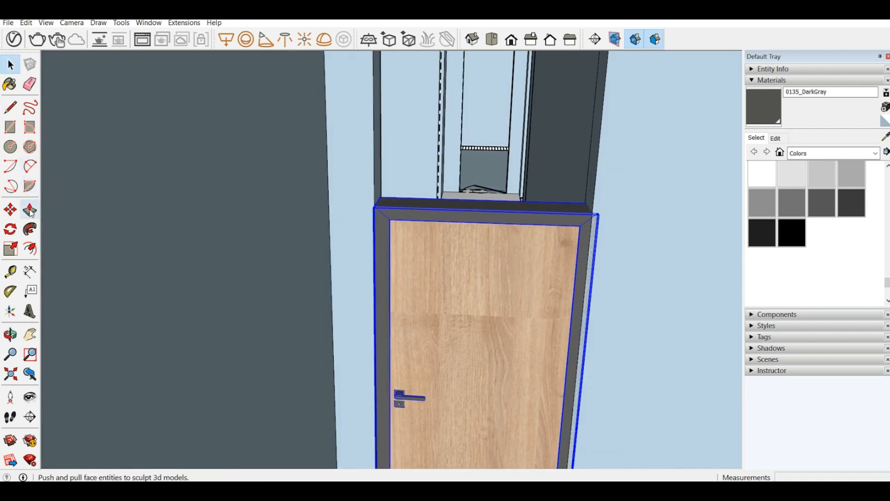
click(30, 210)
key(b)
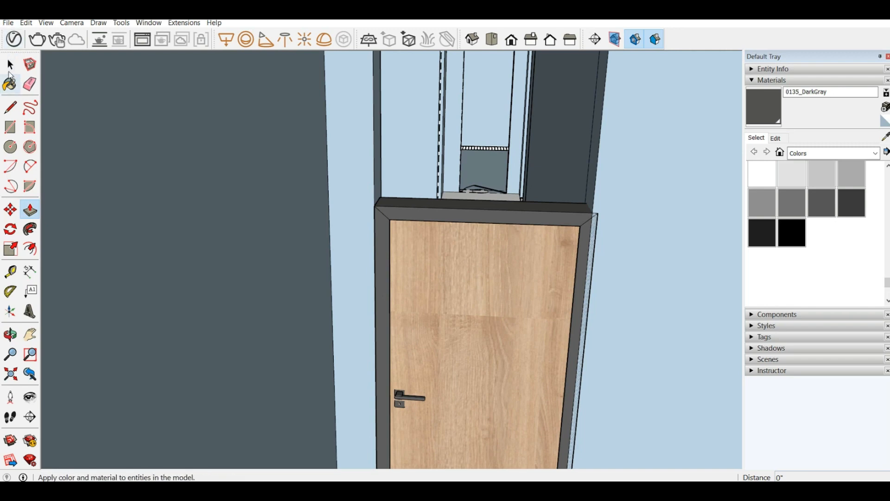
key(space)
double_click(651, 154)
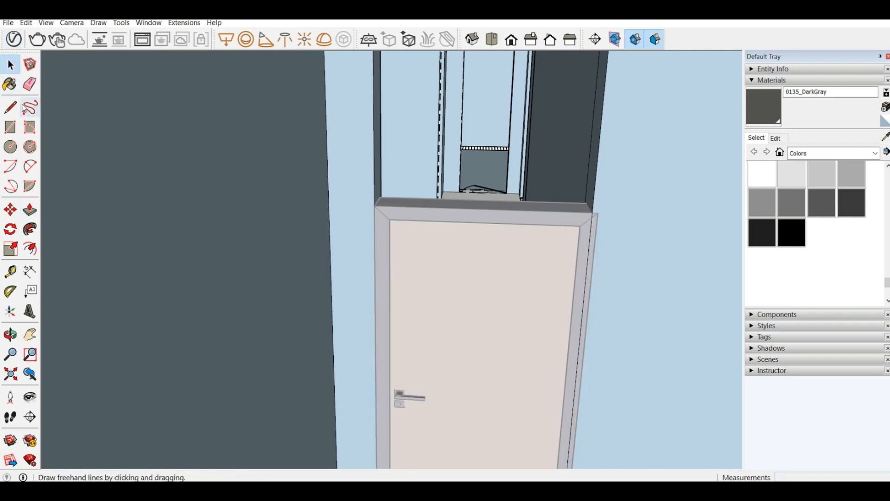
click(24, 211)
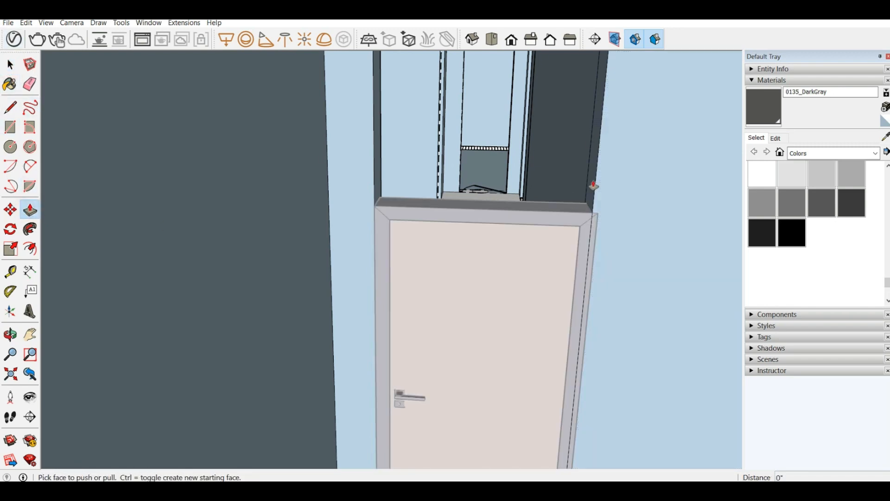
click(598, 204)
click(598, 220)
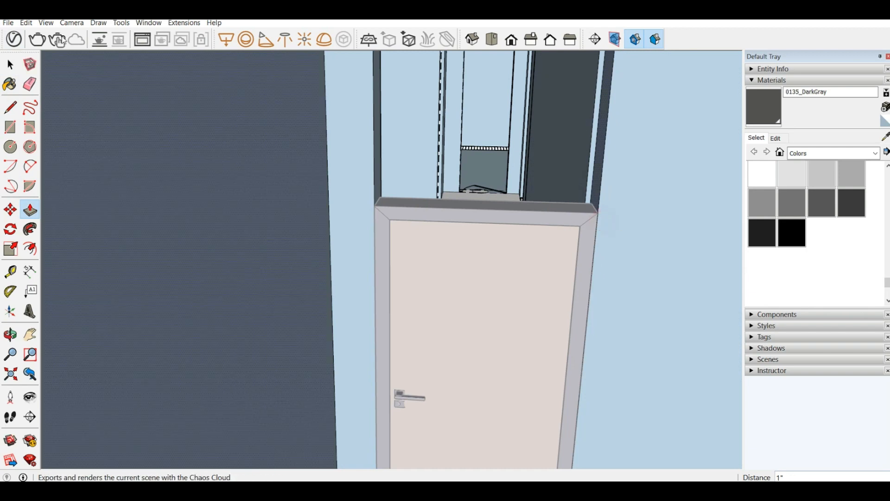
scroll(91, 71, down, 1)
scroll(377, 234, down, 3)
scroll(364, 221, down, 2)
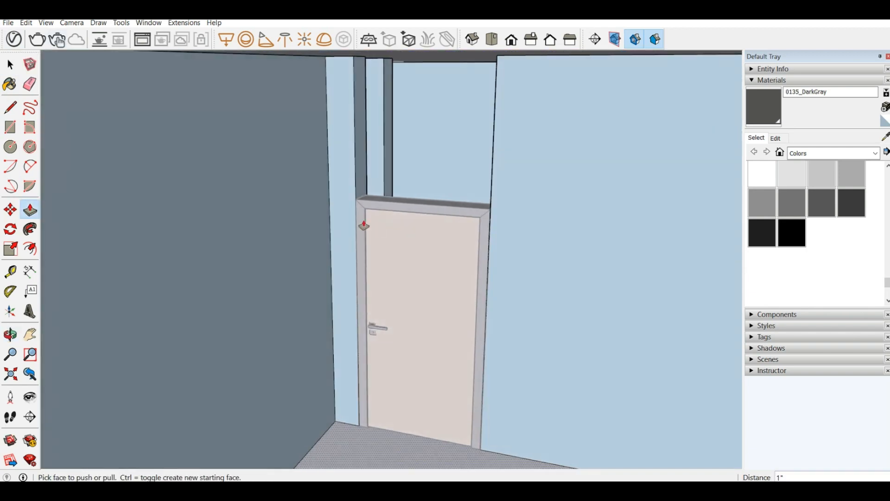
scroll(351, 228, down, 2)
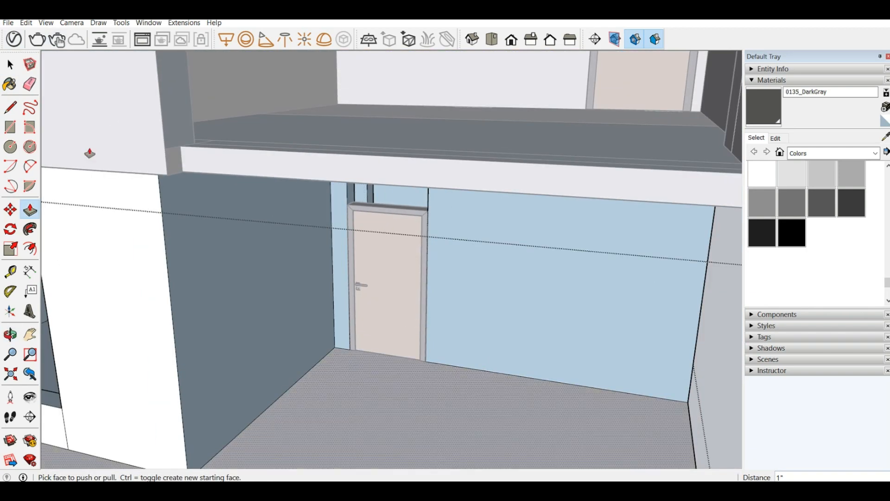
key(space)
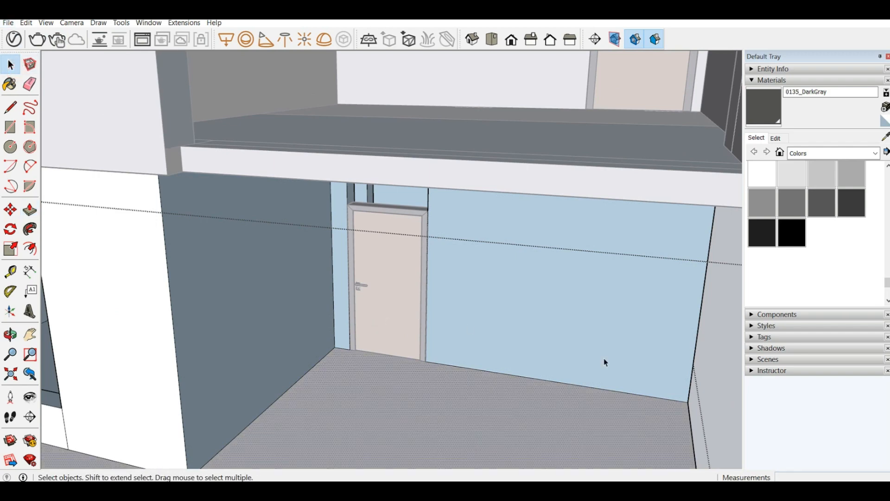
click(735, 320)
click(394, 264)
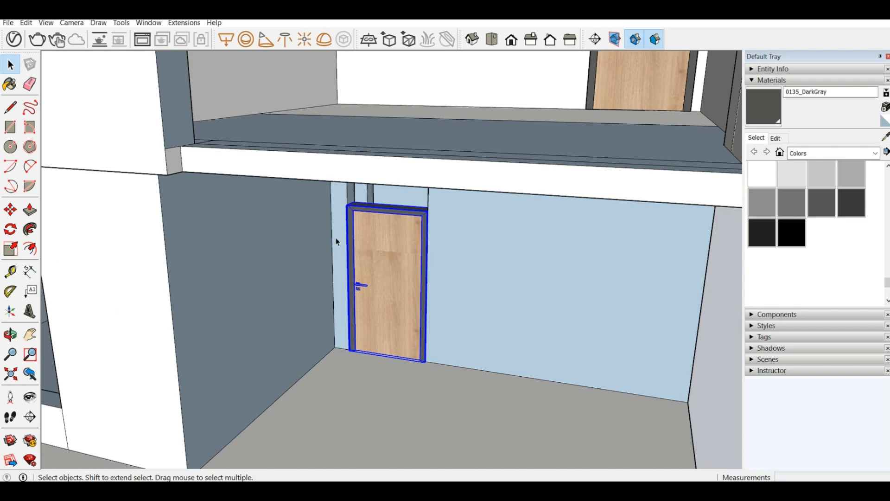
click(9, 229)
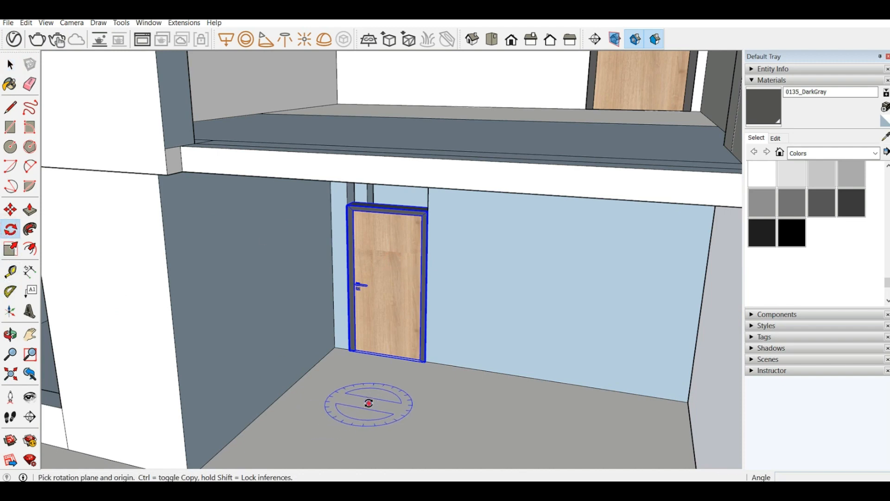
click(369, 403)
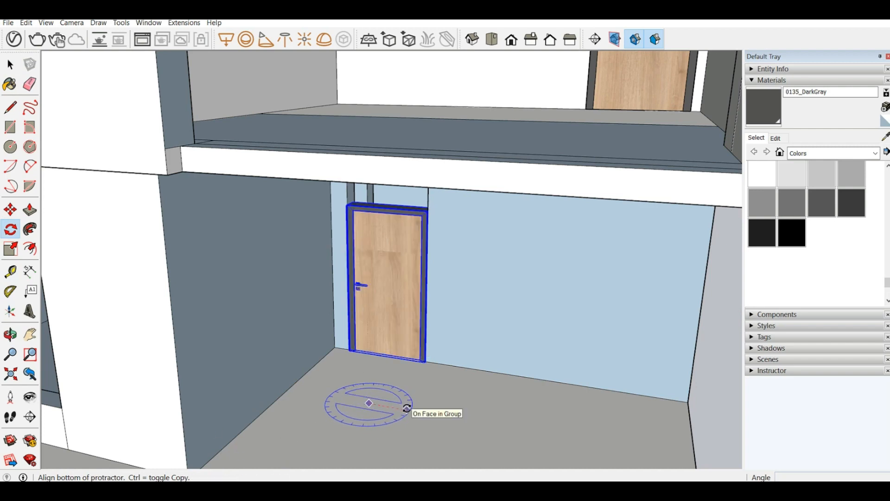
key(Escape)
click(10, 209)
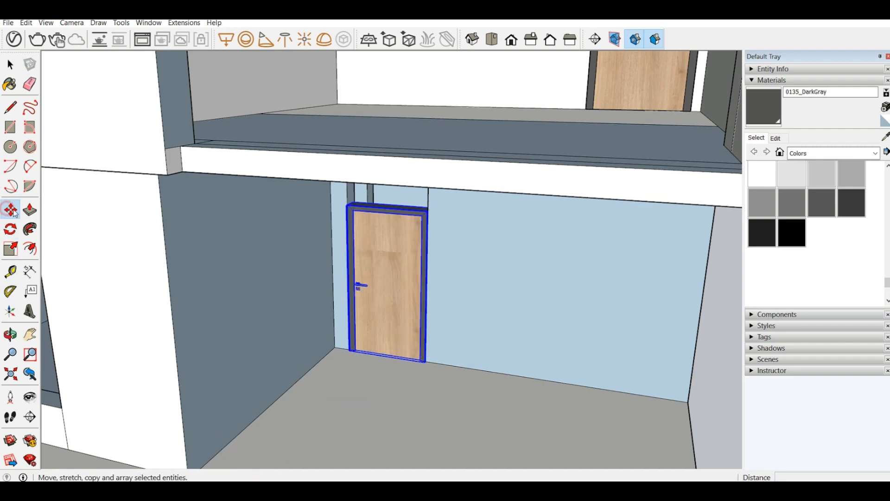
Rotate the ground-floor door half a turn on the floor plane about the midpoint of its bottom edge
click(10, 230)
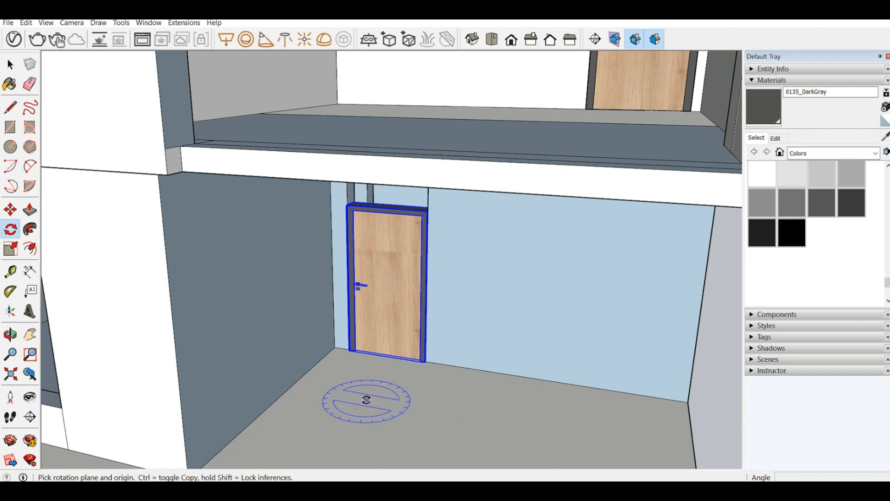
click(368, 401)
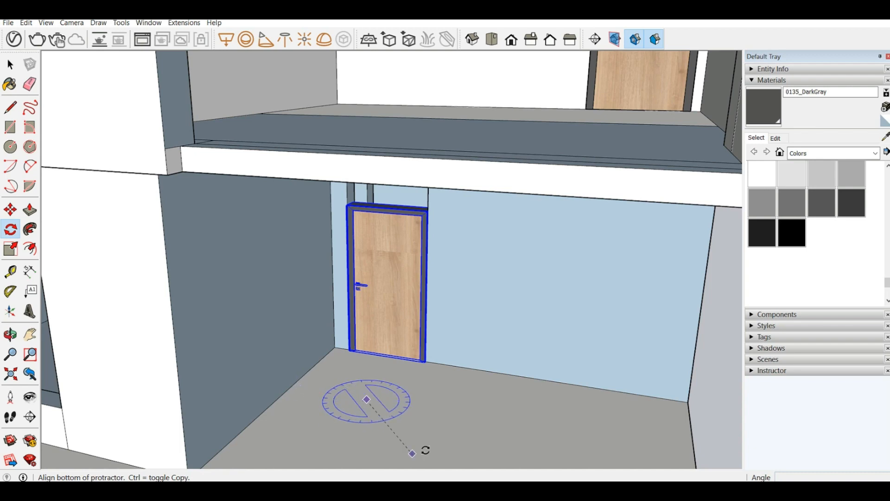
key(Escape)
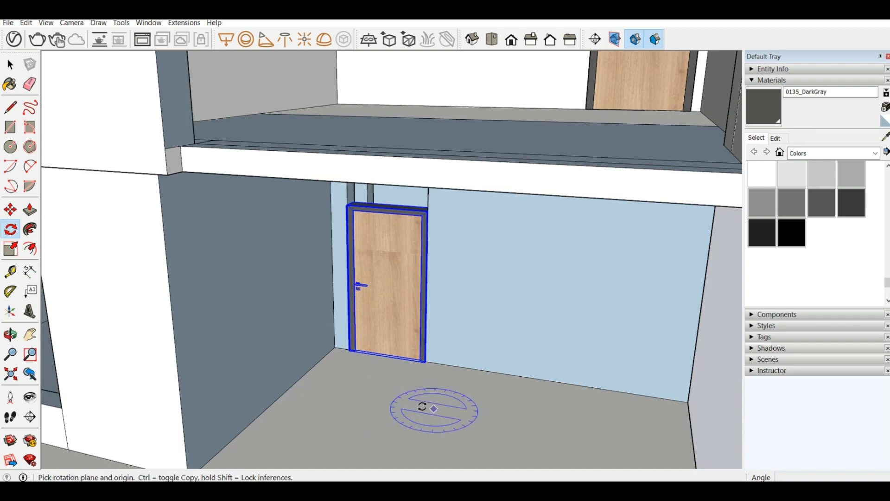
click(388, 355)
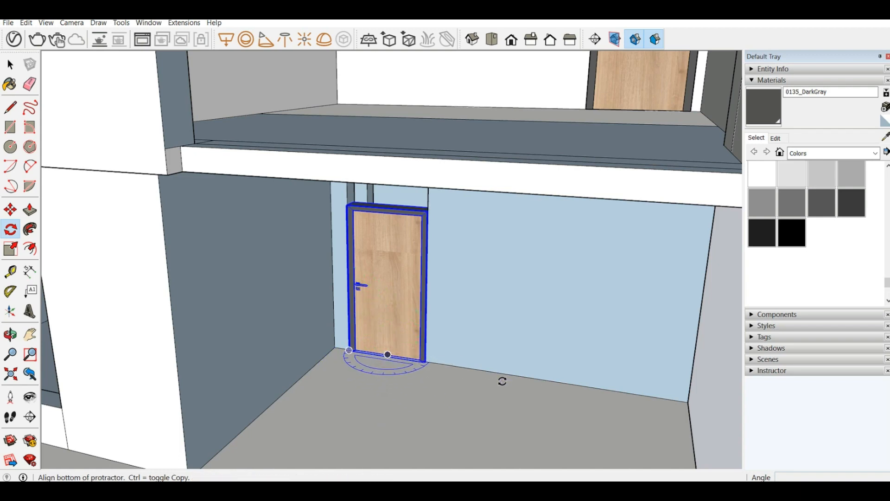
click(716, 406)
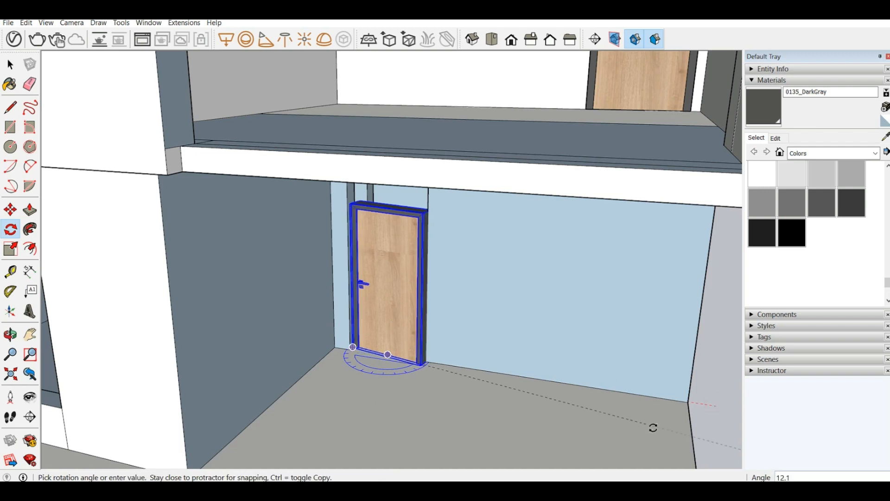
click(360, 351)
Move the rotated door by its frame's bottom right front corner about 5 7/8" back onto the doorway's floor corner, flush with the wall
scroll(366, 343, up, 3)
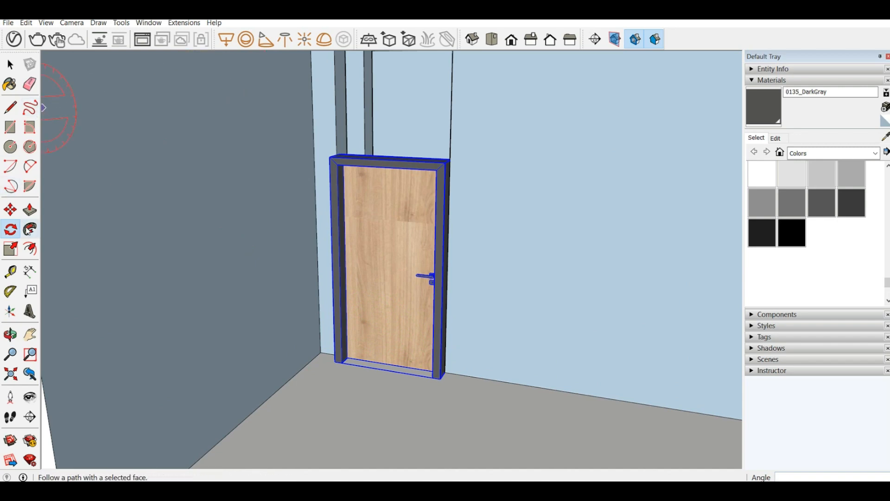
click(11, 210)
scroll(393, 372, up, 5)
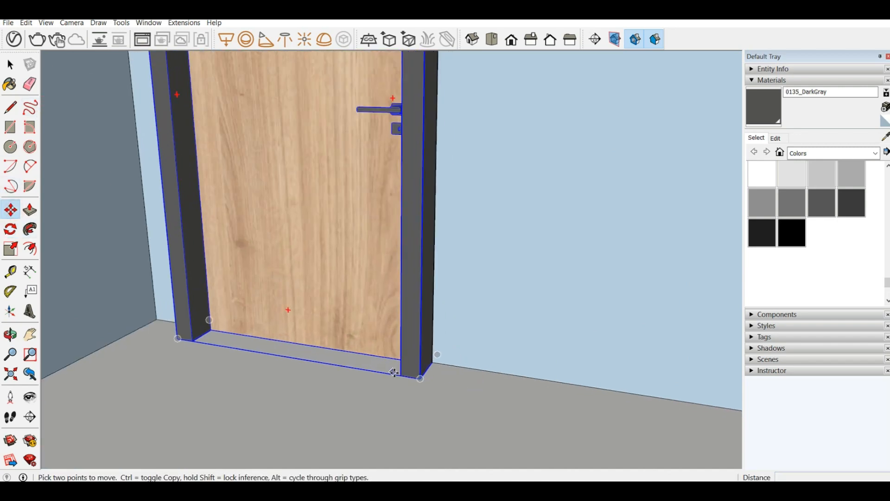
click(421, 378)
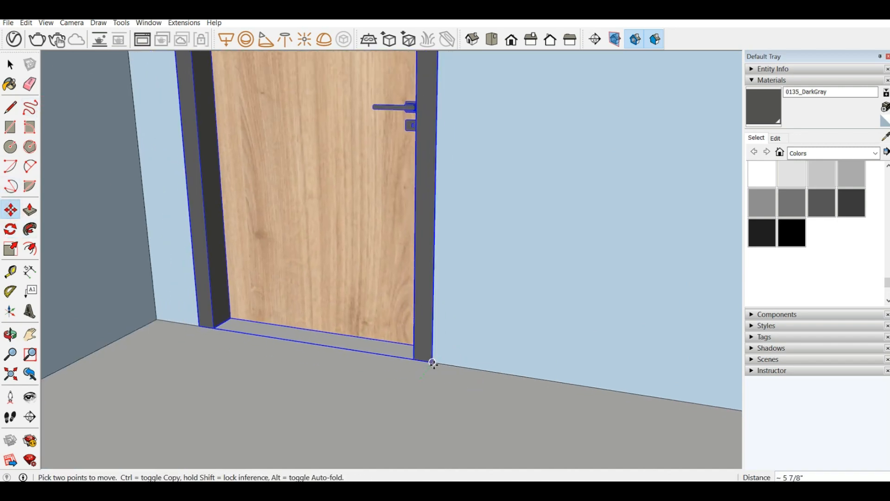
click(432, 364)
Draw a vertical reference line on the wall beside the door, from the floor to slightly above the frame's top
scroll(436, 417, down, 3)
scroll(286, 175, down, 2)
middle_drag(285, 175, 316, 163)
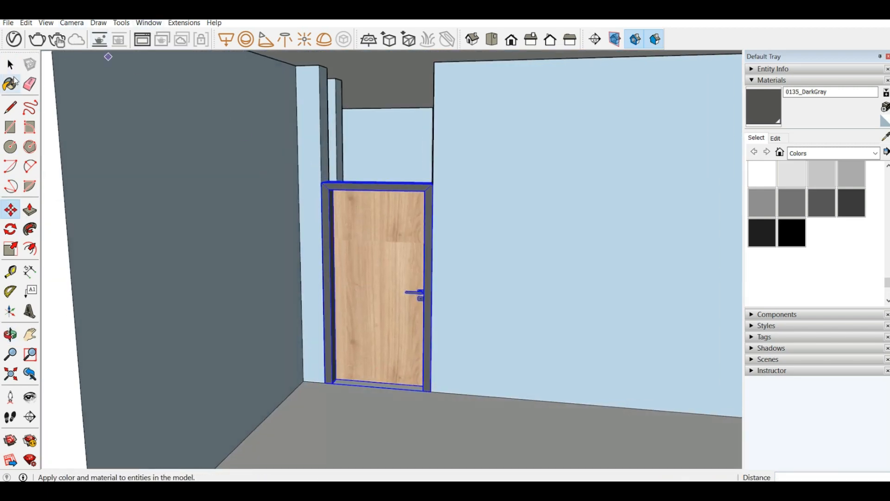
click(17, 112)
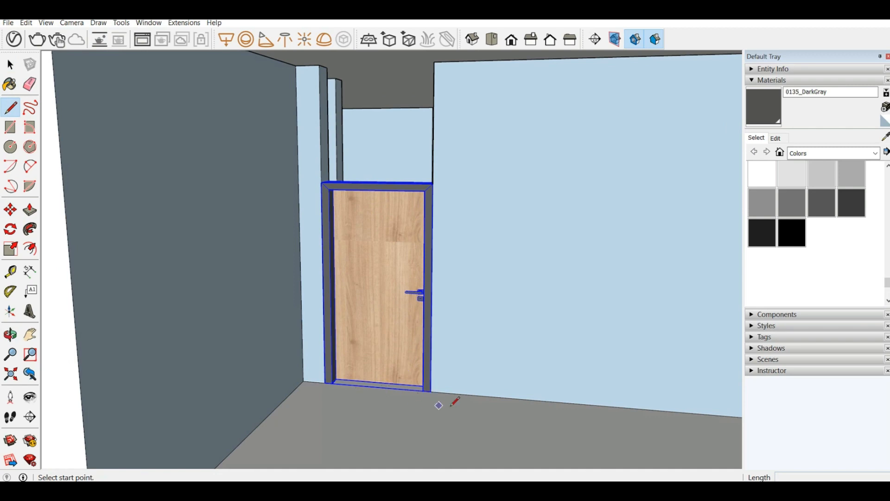
click(450, 393)
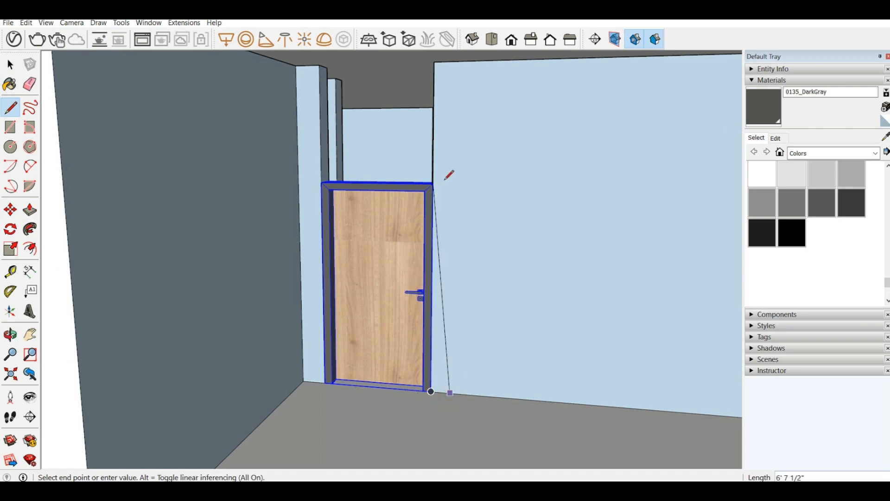
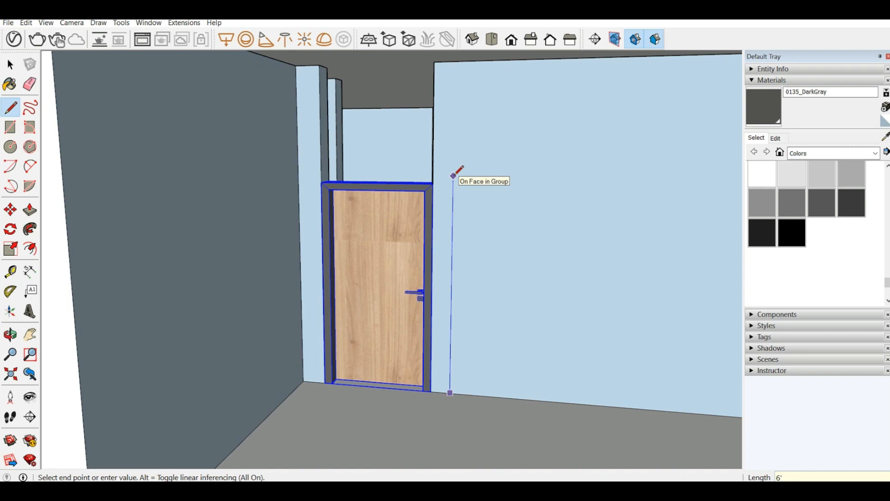
click(453, 177)
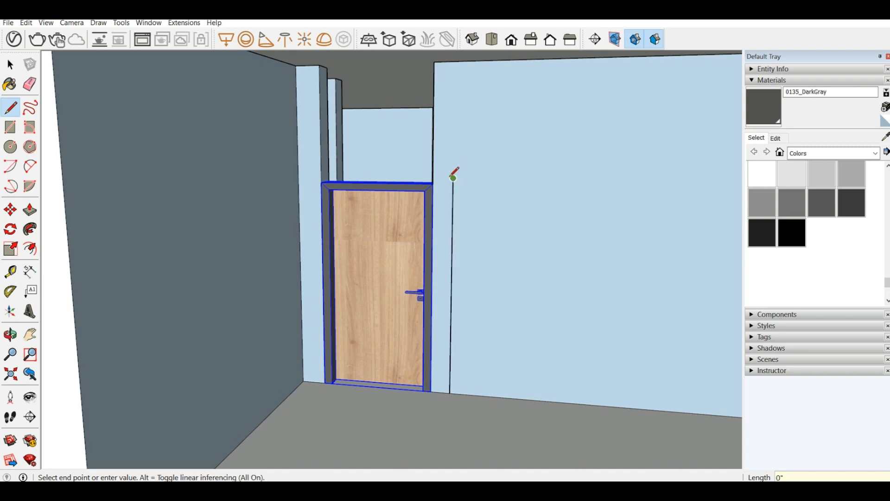
key(Escape)
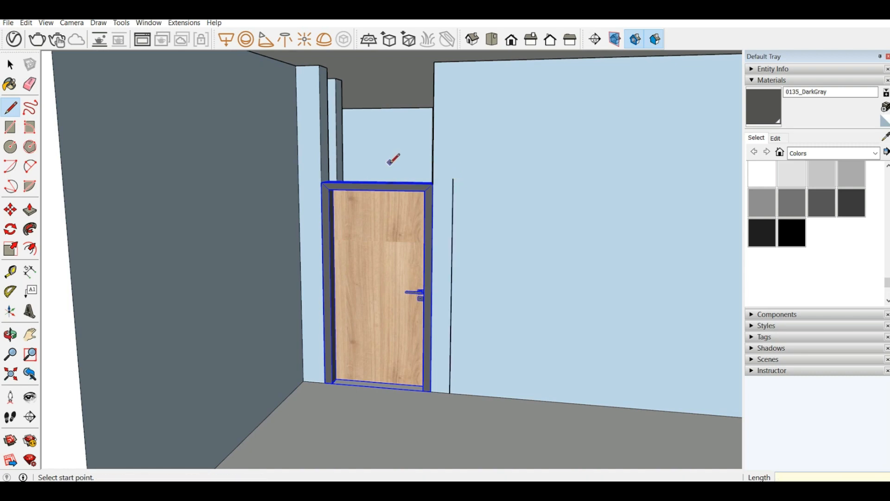
Scale the door upward by about 1.03 so its top aligns with the upper end of the vertical reference line
scroll(405, 171, up, 5)
scroll(406, 179, down, 3)
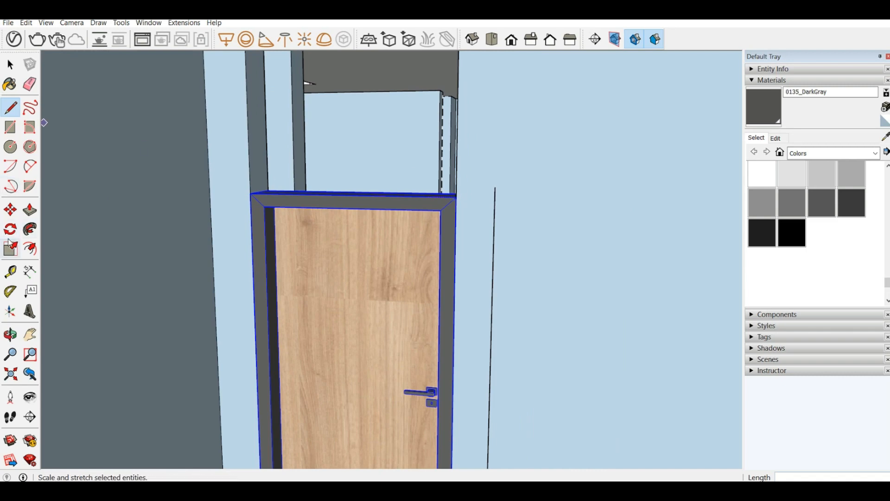
click(18, 255)
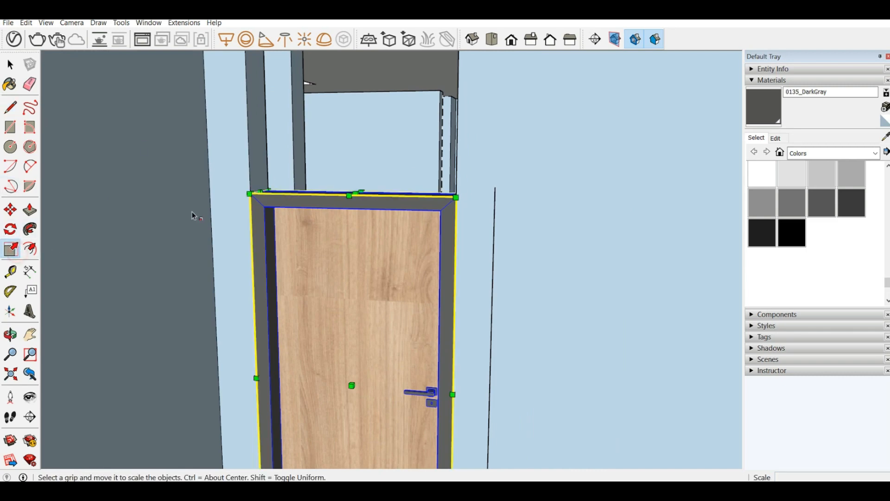
click(355, 195)
key(Escape)
click(356, 194)
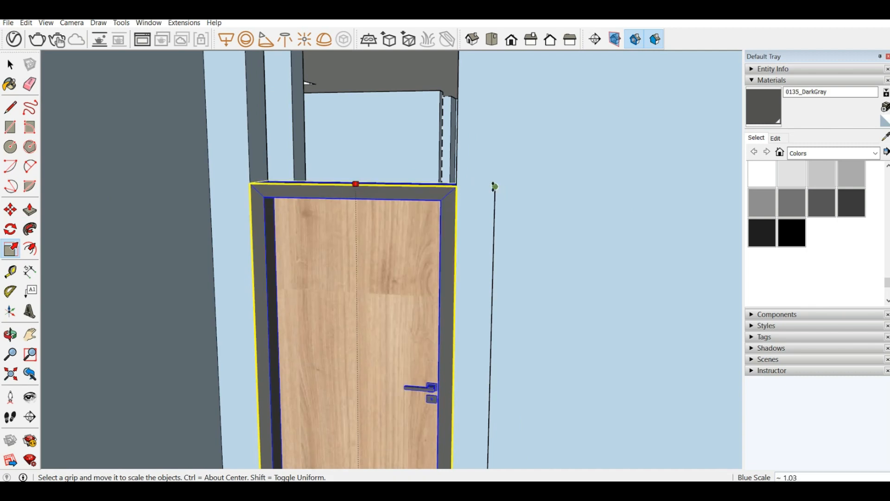
key(Escape)
Draw an edge about 9" long across the doorway's jamb at the height of the door frame's top
middle_drag(501, 219, 195, 136)
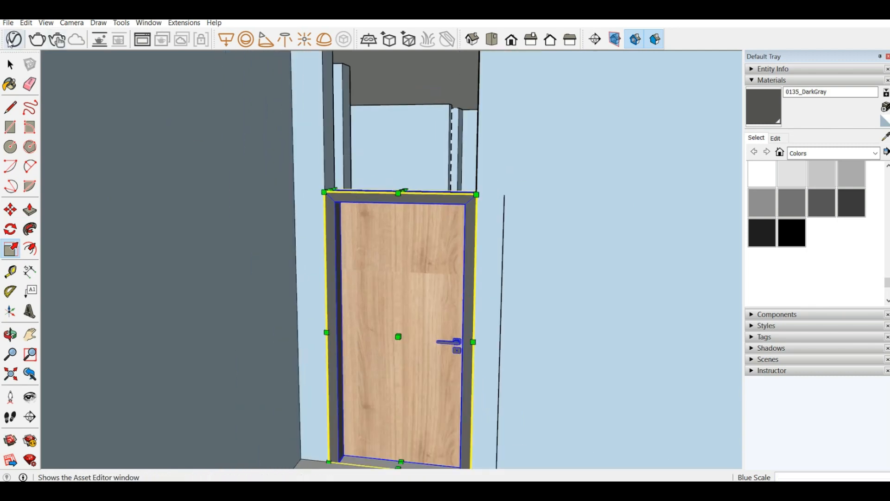
click(10, 65)
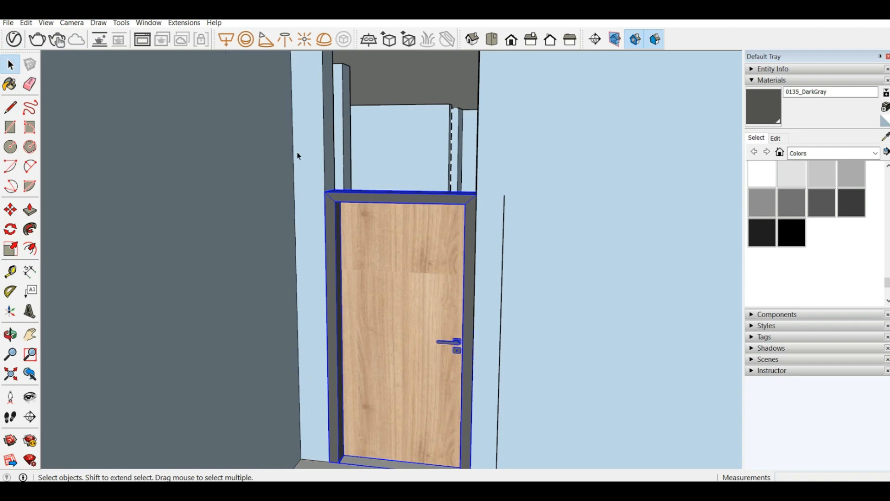
click(307, 148)
click(10, 107)
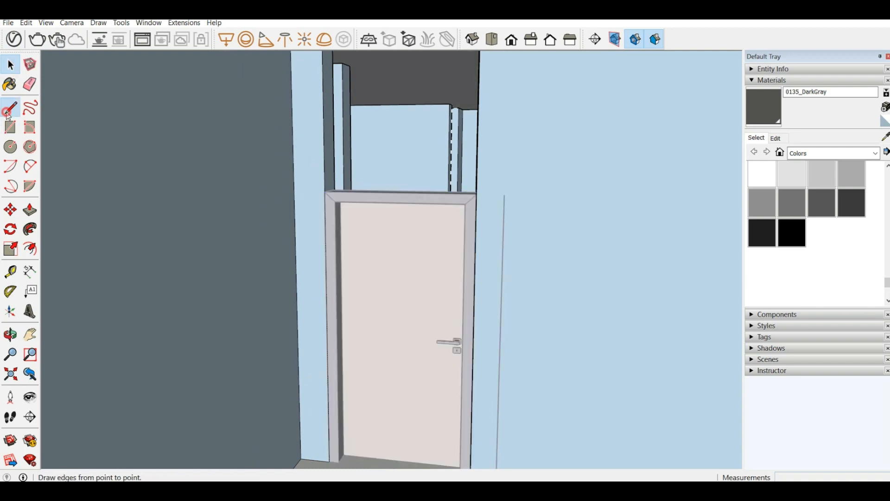
middle_drag(347, 157, 353, 182)
click(324, 191)
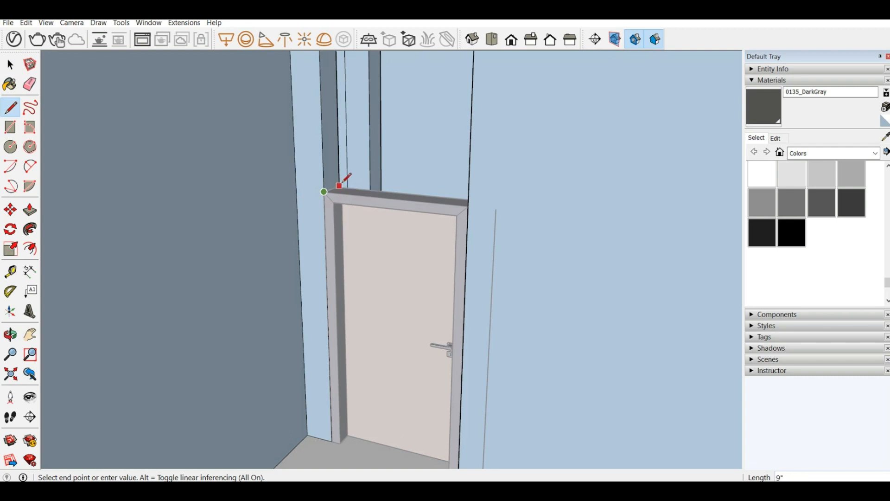
scroll(342, 183, up, 3)
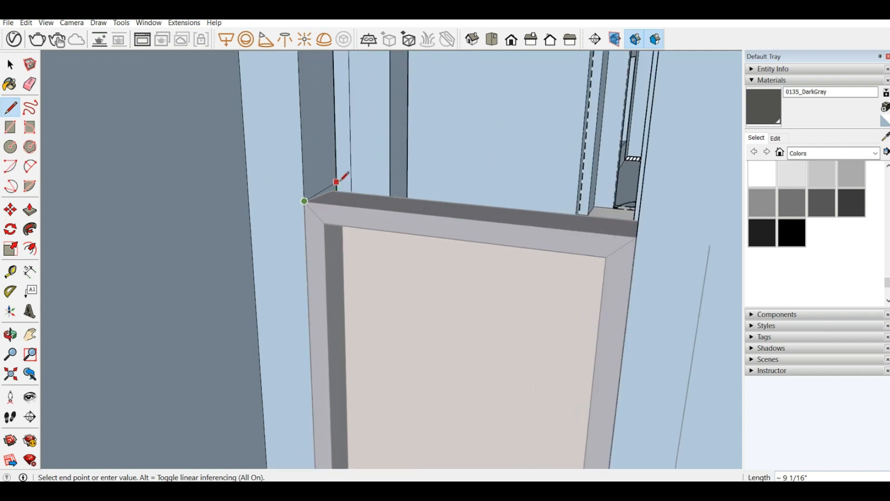
click(337, 188)
scroll(315, 137, down, 2)
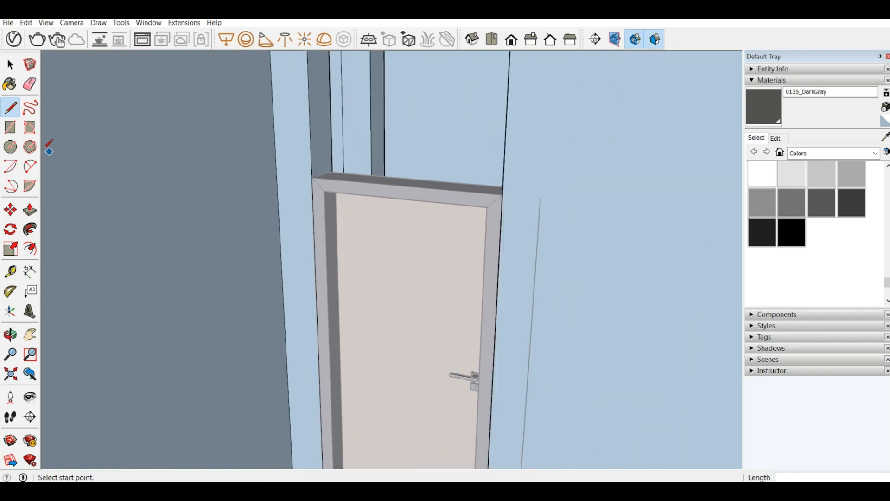
Push/Pull the jamb face above the door 3' 6" across the opening to close the wall over the frame
click(30, 210)
click(320, 153)
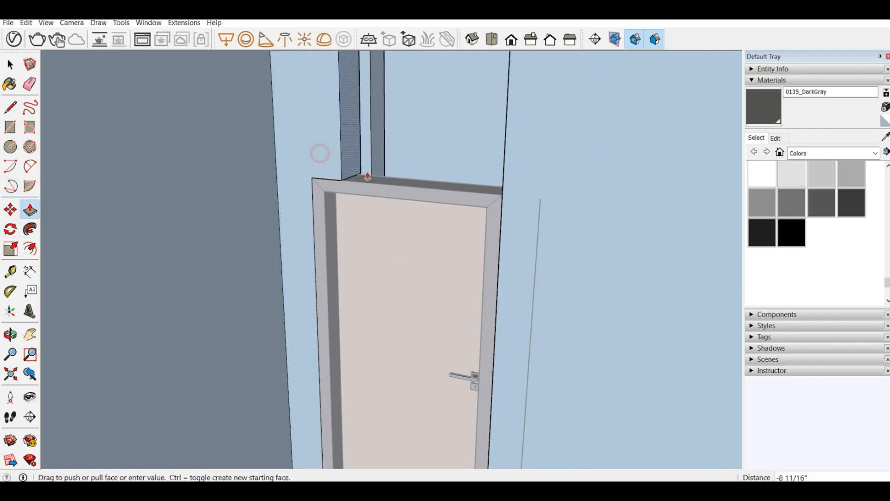
click(503, 195)
scroll(346, 130, down, 5)
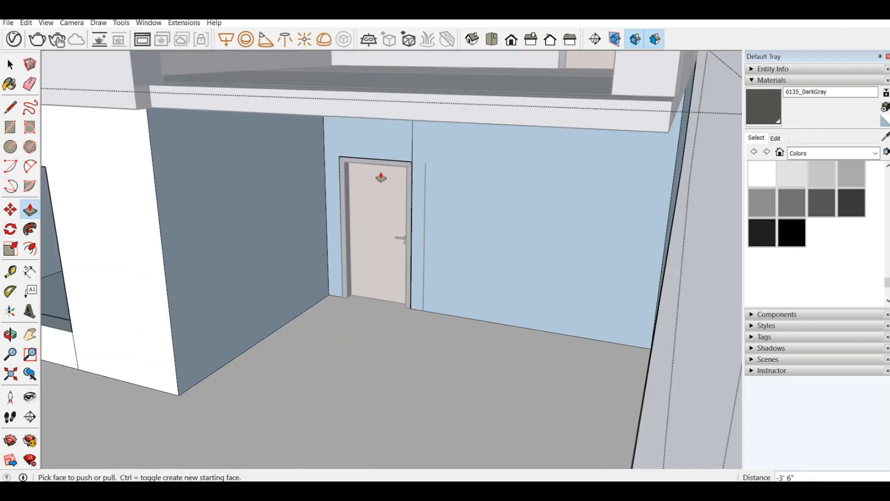
scroll(390, 167, down, 3)
scroll(411, 173, up, 6)
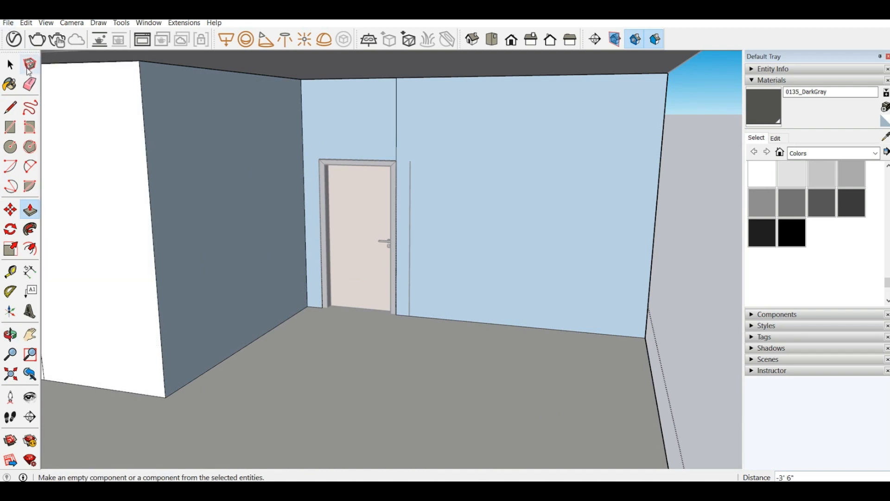
Leave the wall group and erase the vertical reference line beside the ground-floor door
click(11, 65)
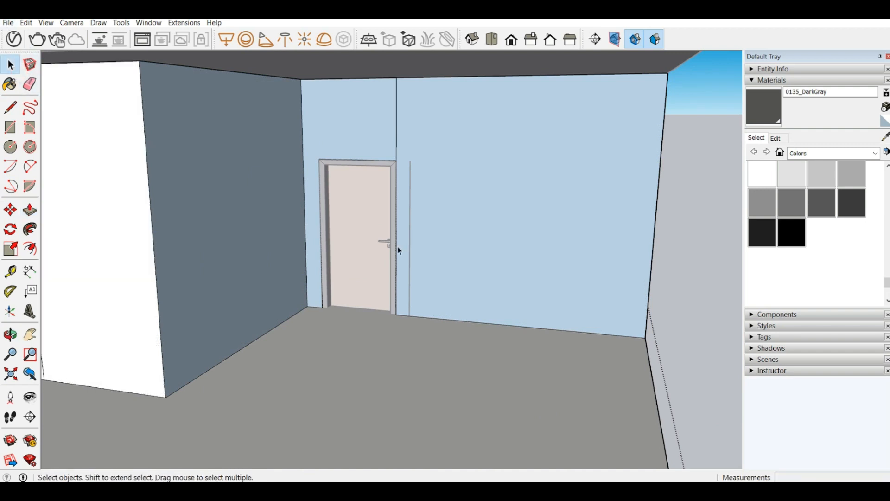
click(697, 222)
click(30, 84)
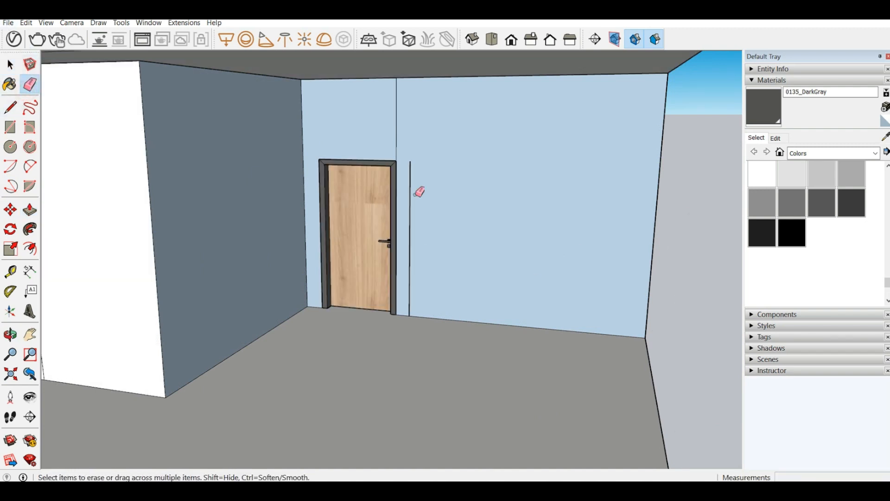
click(410, 190)
scroll(562, 172, down, 3)
right_click(513, 183)
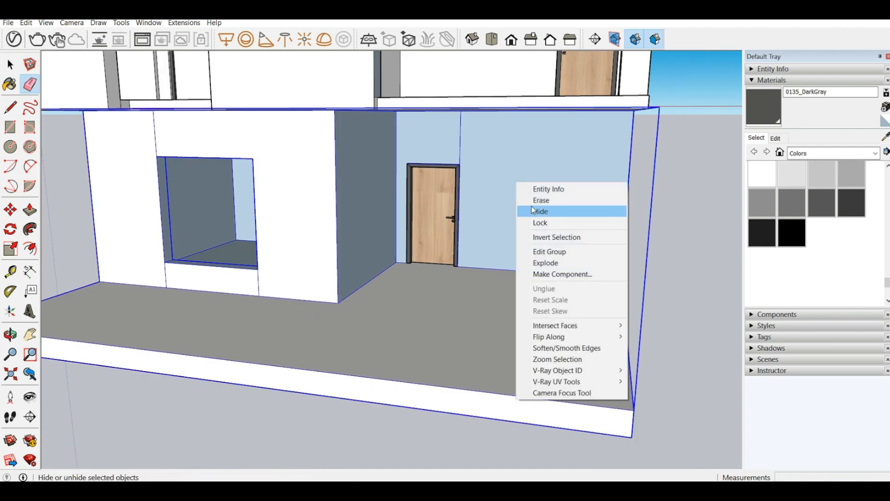
click(334, 151)
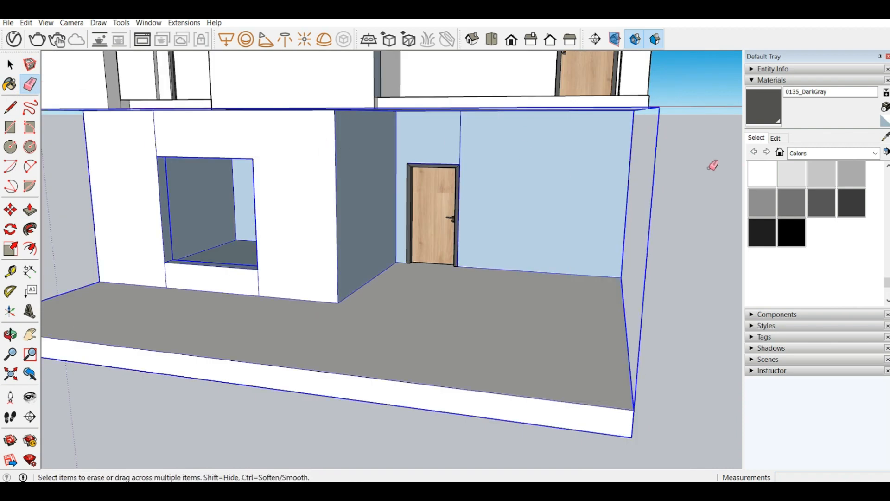
Reverse the blue back-wall faces beside and above the ground-floor door inside the wall group
click(10, 64)
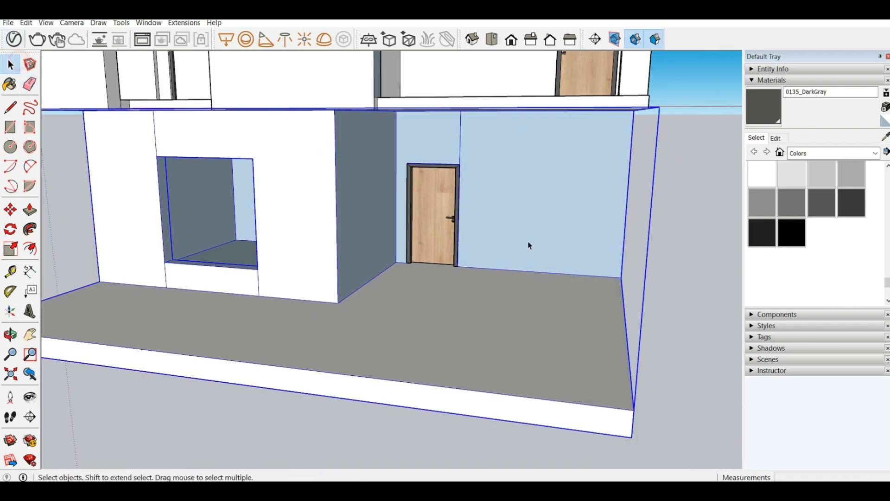
scroll(483, 162, up, 5)
right_click(483, 161)
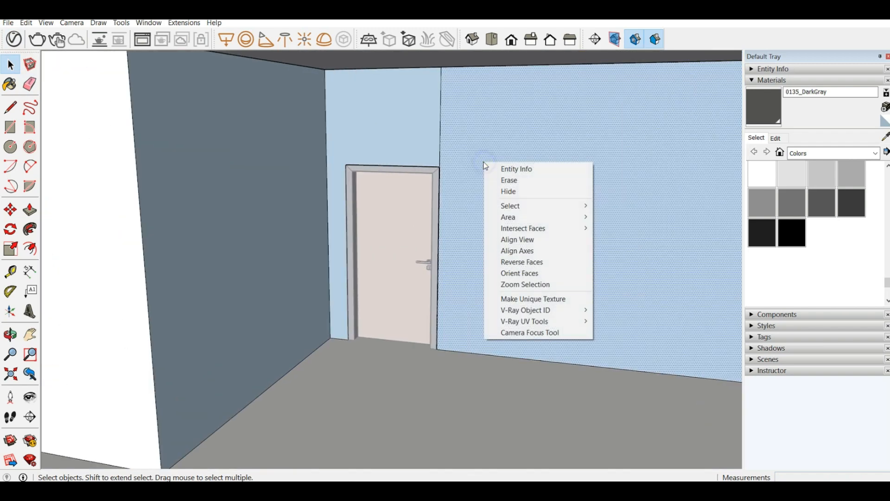
click(522, 262)
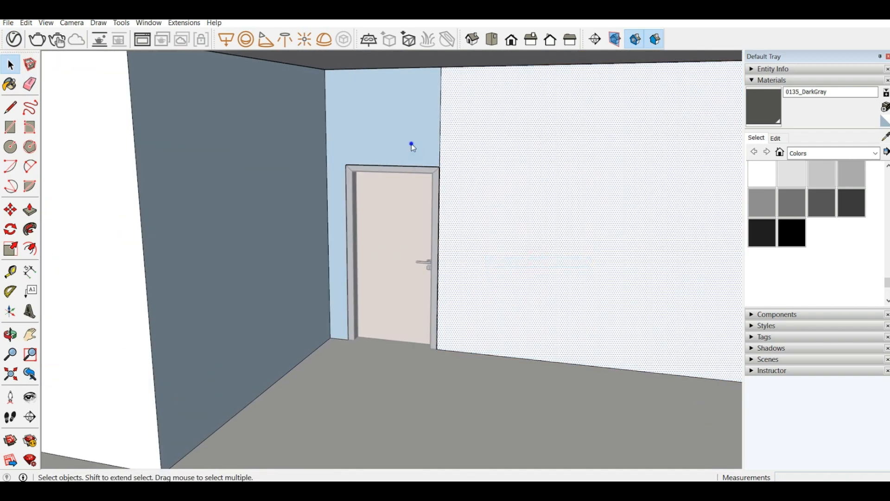
right_click(412, 144)
click(464, 243)
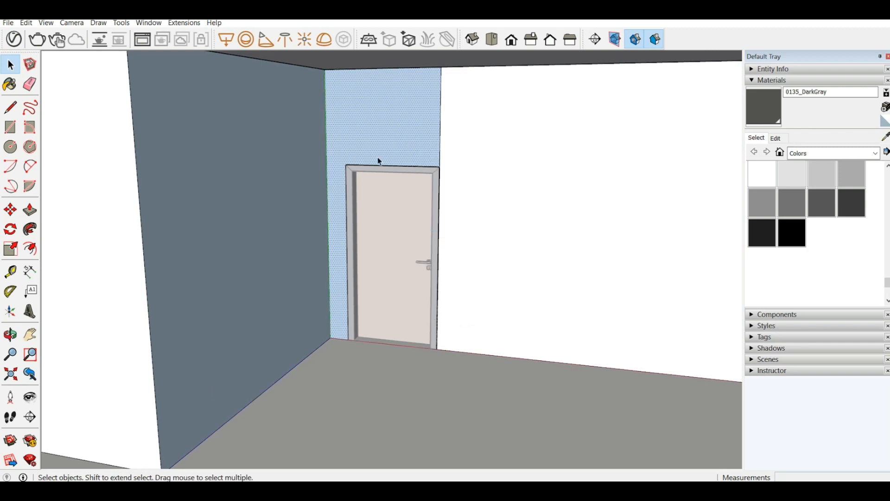
scroll(383, 152, down, 4)
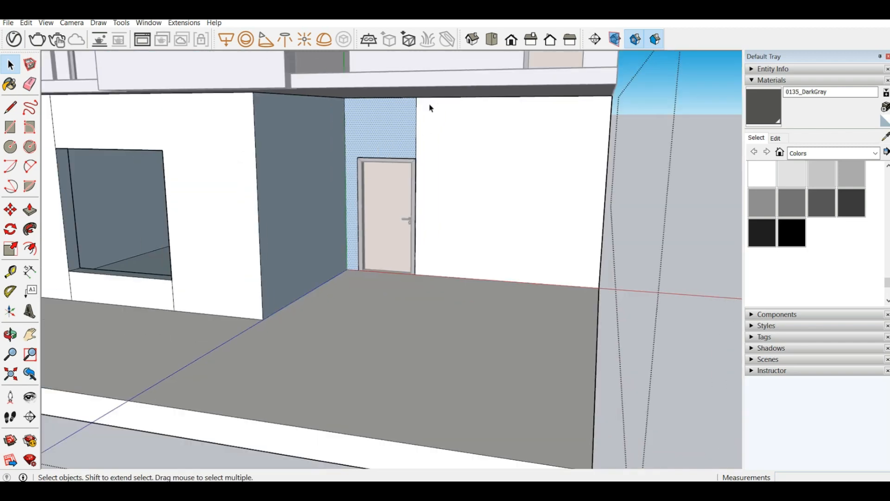
right_click(382, 134)
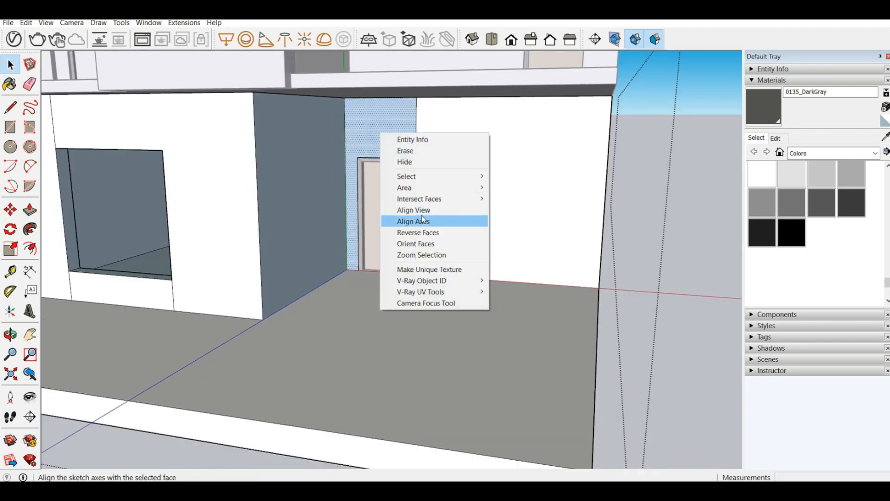
click(417, 233)
scroll(652, 158, down, 3)
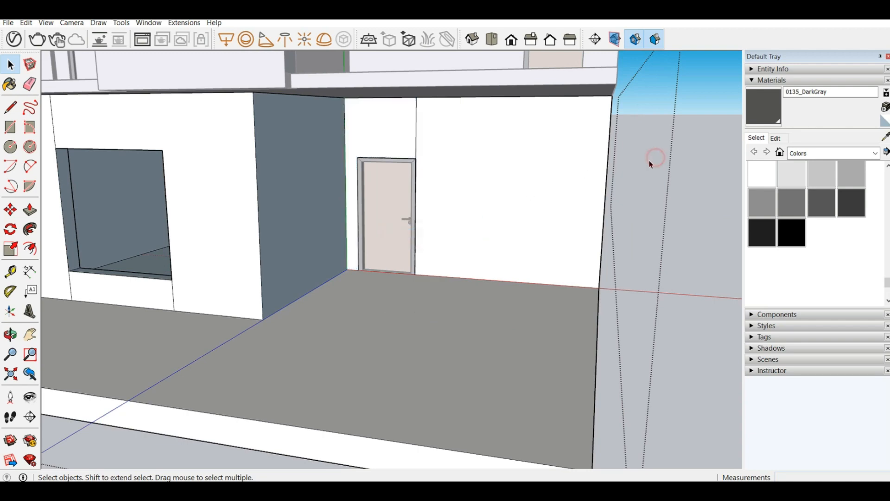
Reverse the blue face of the side wall next to the door recess
middle_drag(650, 160, 305, 201)
right_click(304, 200)
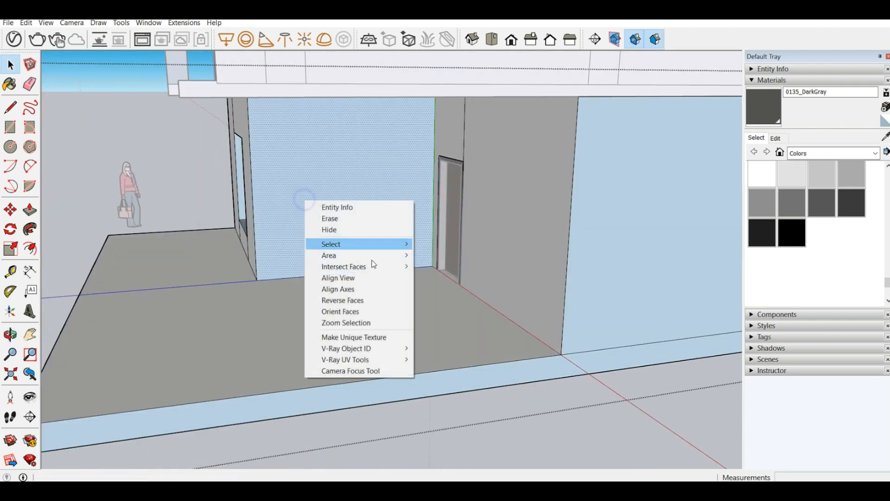
click(371, 301)
middle_drag(552, 443, 558, 245)
scroll(581, 207, up, 3)
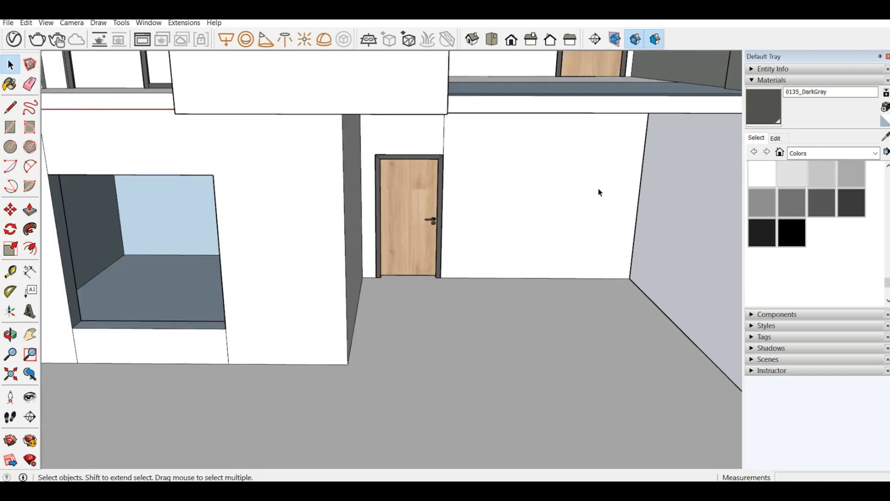
middle_drag(598, 193, 532, 203)
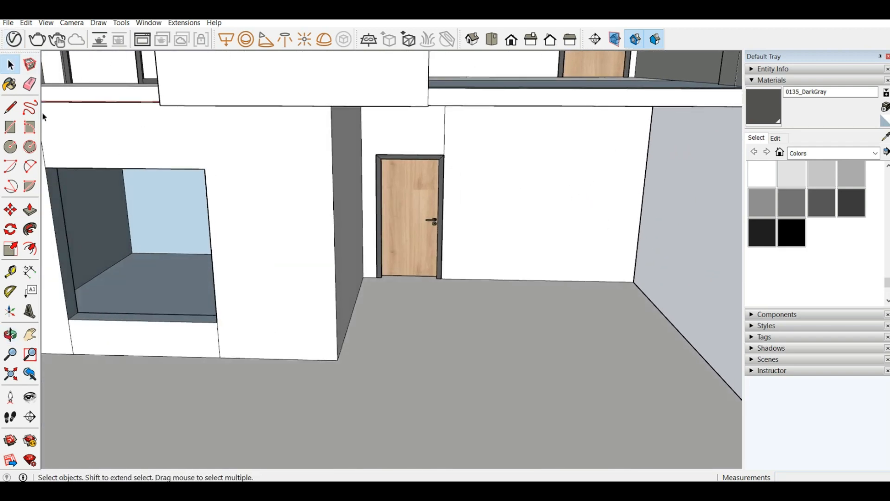
Draw a 1'6" line along the back wall's floor edge, starting at the door frame's bottom outer corner on the handle side
click(11, 108)
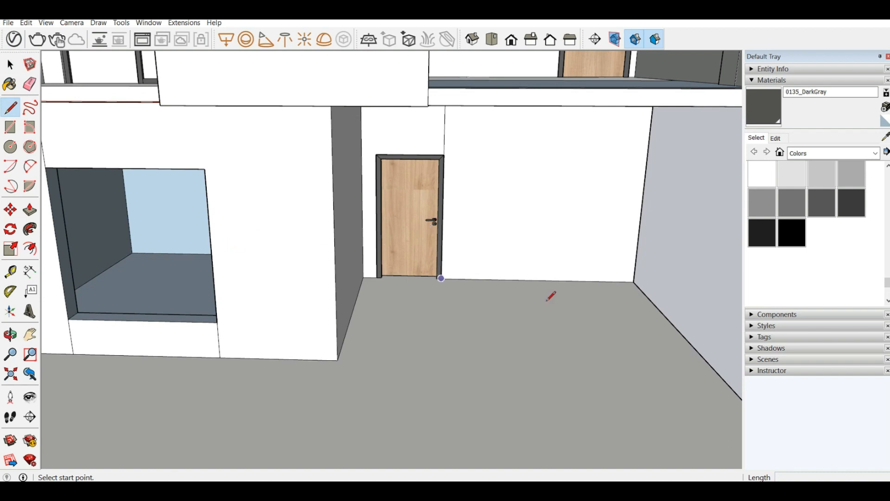
scroll(456, 273, down, 2)
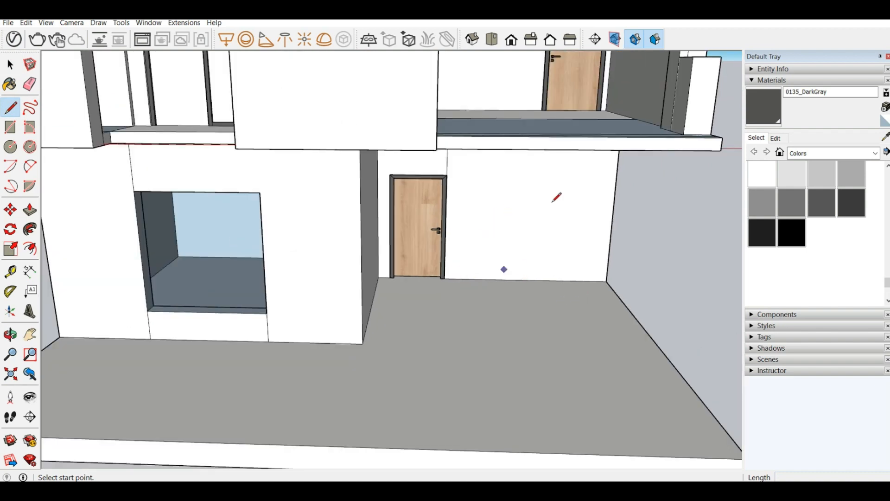
click(10, 65)
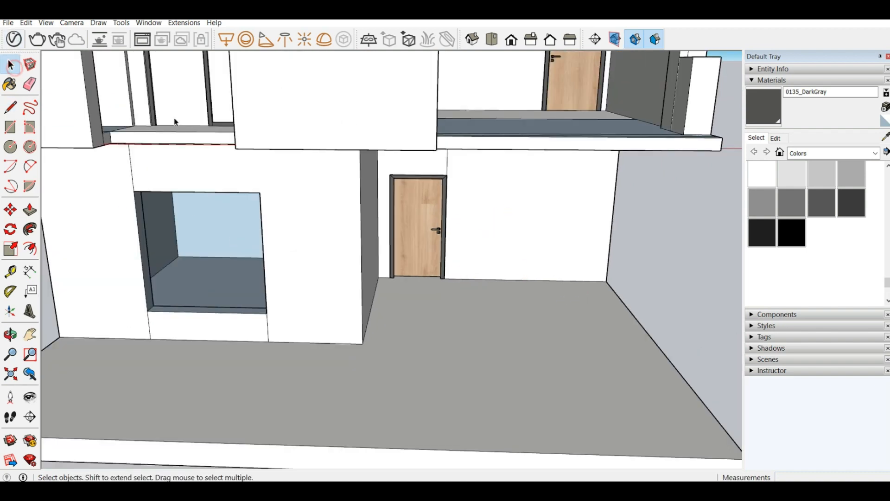
click(541, 215)
double_click(503, 225)
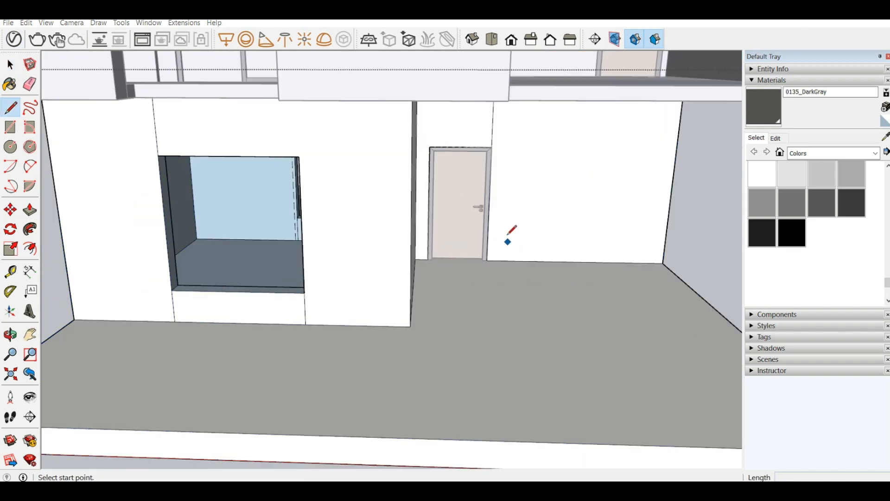
scroll(507, 239, up, 1)
middle_drag(508, 238, 623, 235)
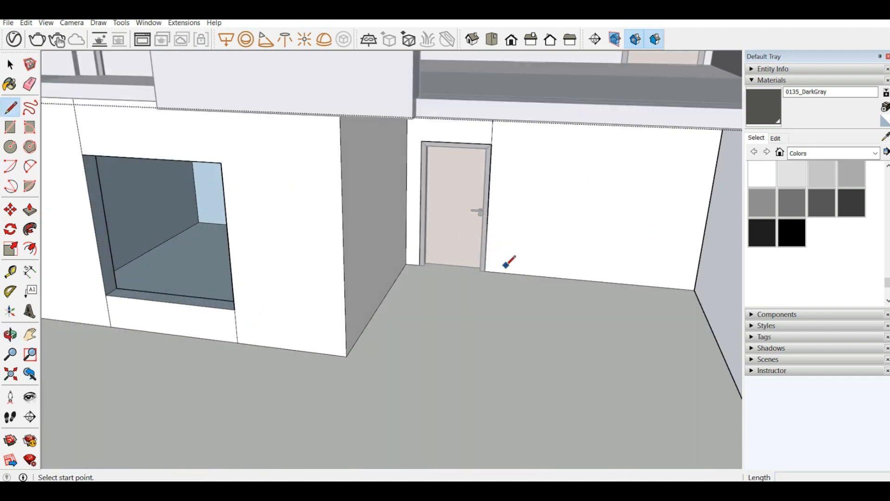
scroll(508, 260, up, 3)
click(471, 275)
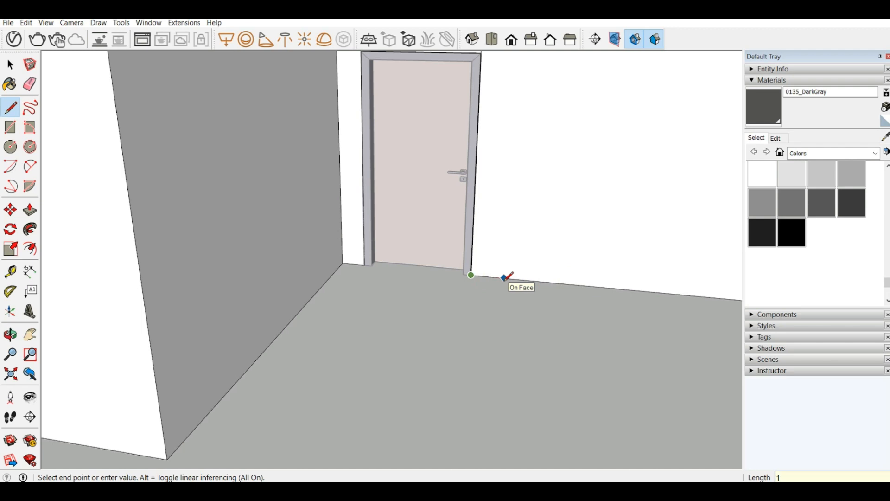
key(Return)
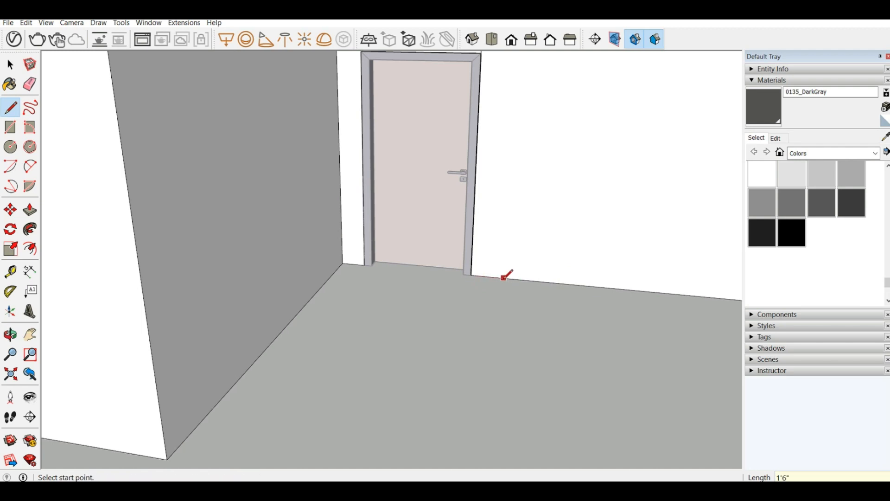
Draw a 10' vertical line up the back wall from the end of the 1'6" floor line to the ceiling
click(520, 277)
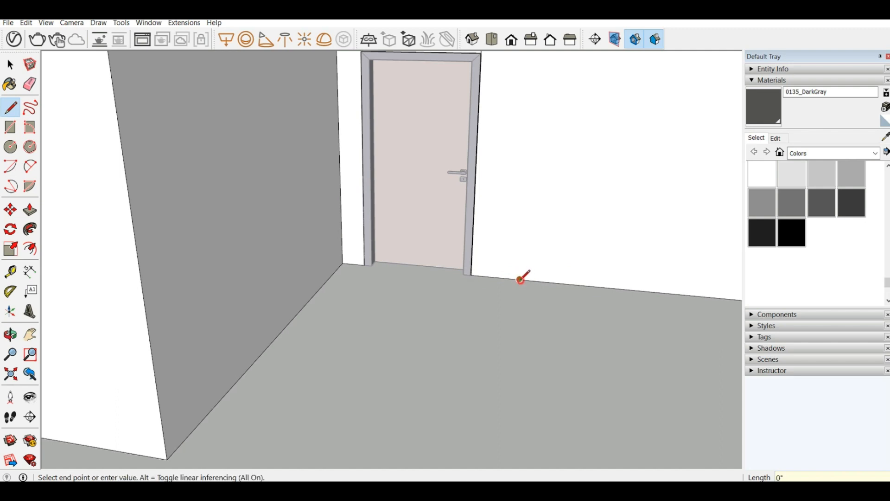
scroll(392, 341, down, 3)
middle_drag(477, 269, 469, 211)
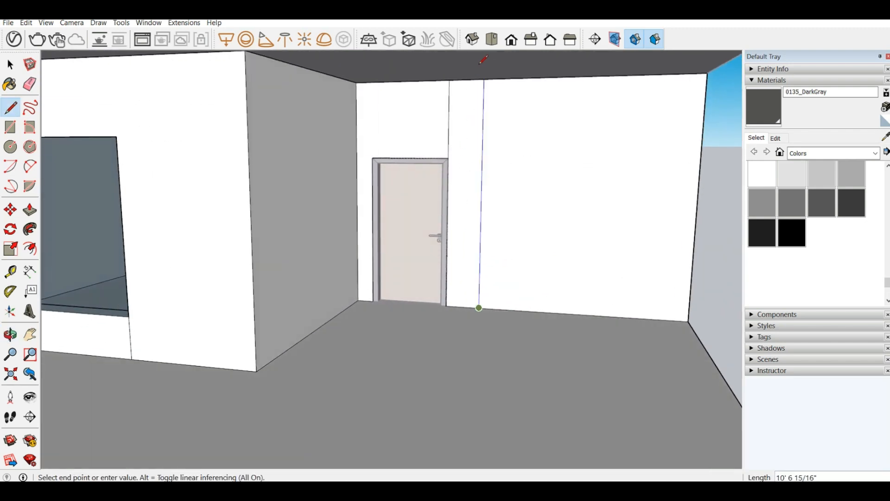
click(484, 79)
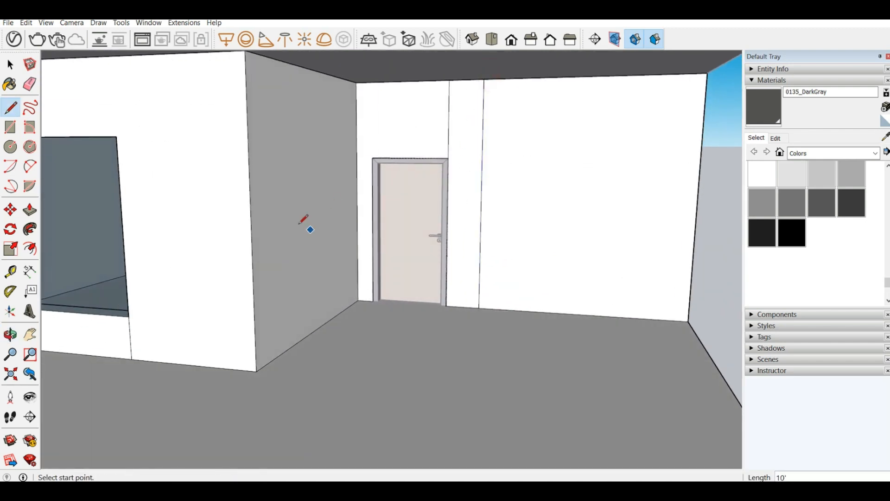
Push/Pull the narrow full-height wall strip beside the ground-floor door
click(30, 209)
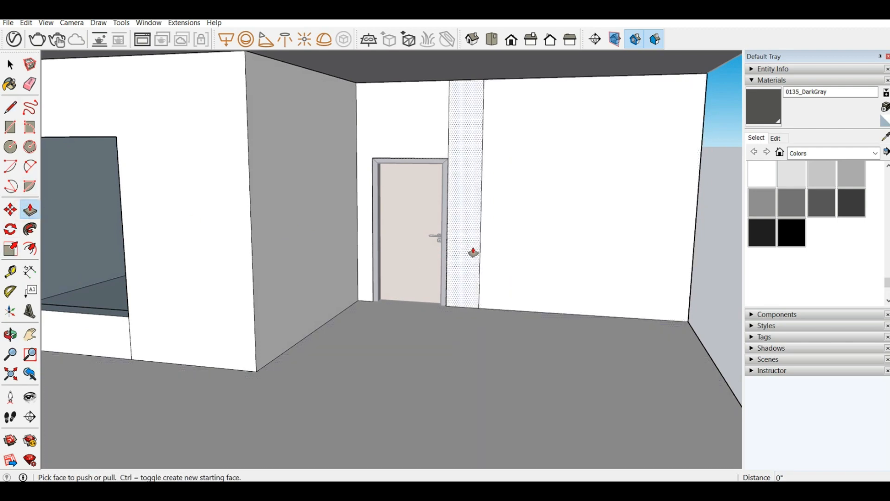
Push/pull the narrow wall strip beside the door and the adjoining wide wall face outward by 9"
drag(471, 256, 468, 264)
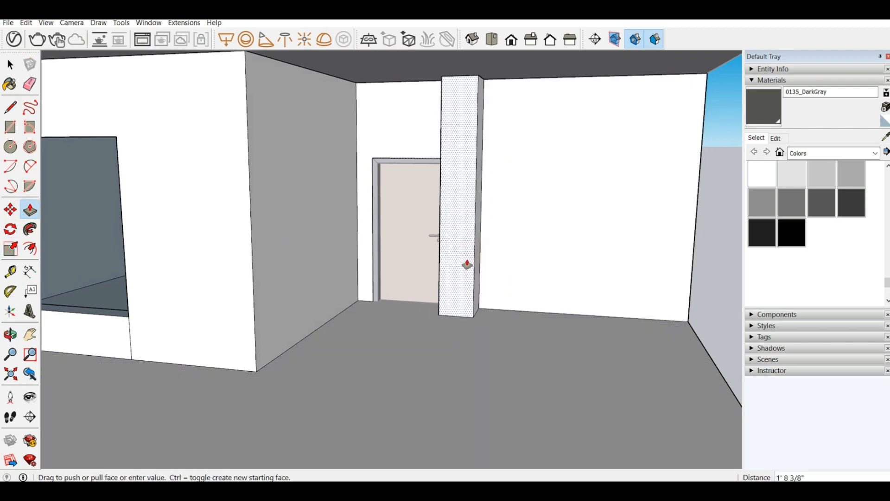
key(Escape)
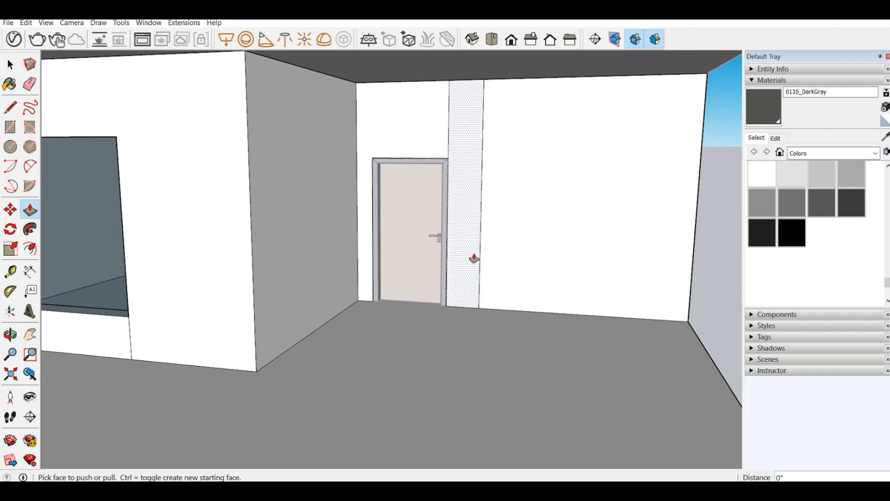
drag(474, 258, 471, 265)
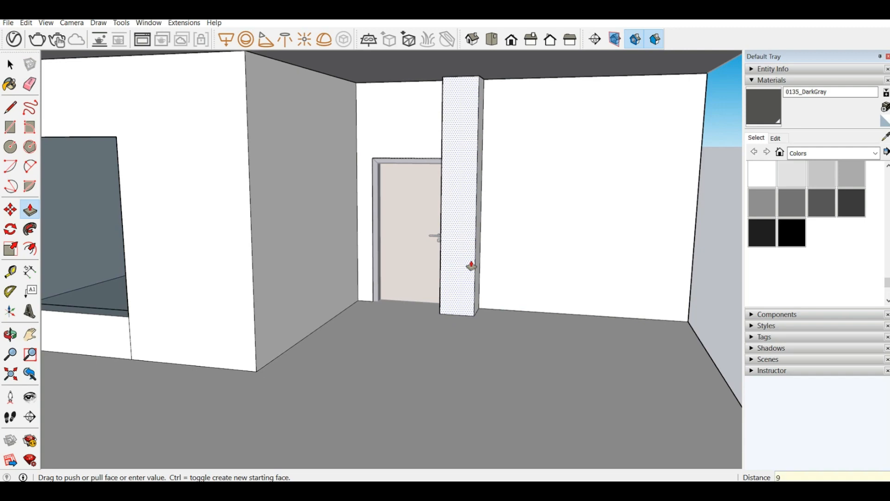
click(503, 270)
middle_drag(502, 270, 471, 269)
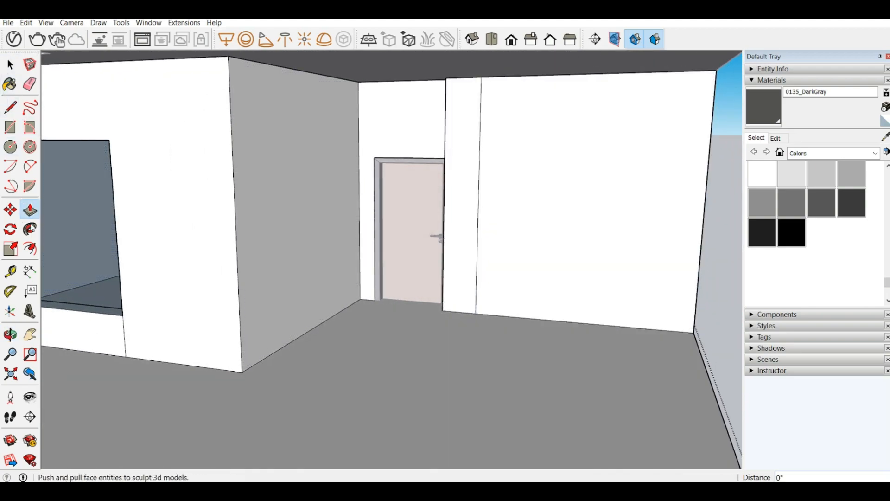
Draw a horizontal line low across the wide wall panel, starting from a vertical guide line at its floor midpoint, and erase the guide
click(11, 107)
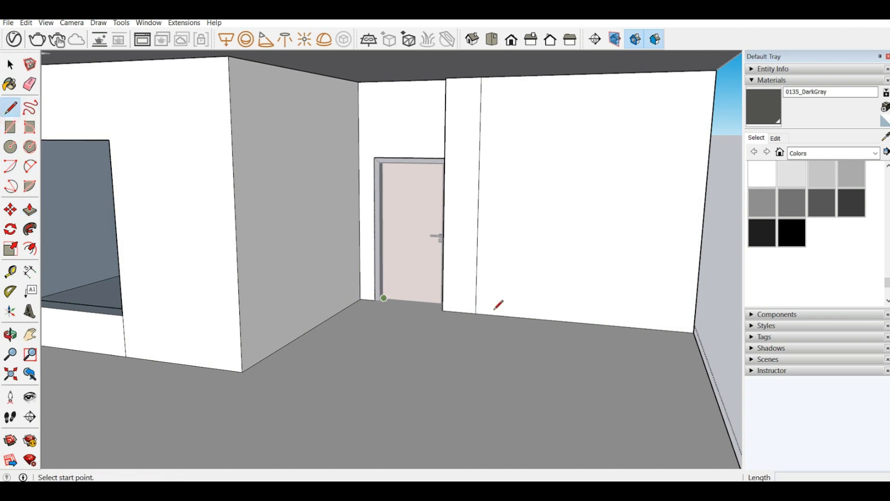
click(580, 322)
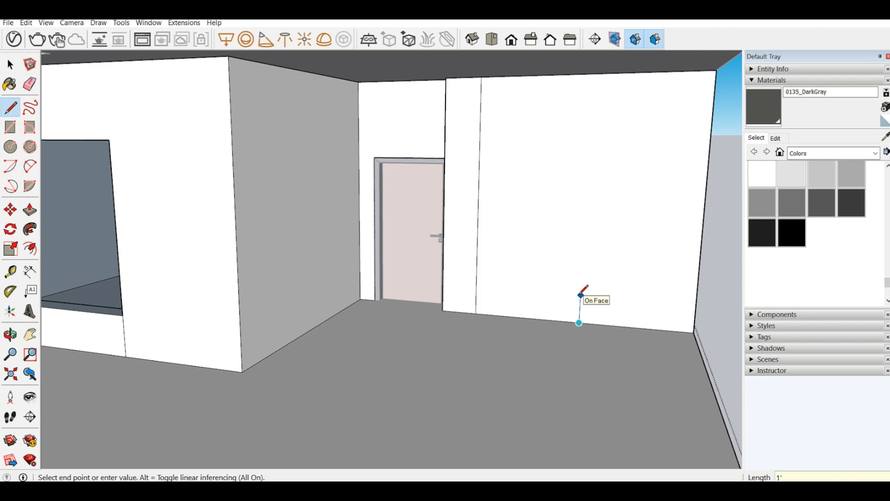
click(581, 288)
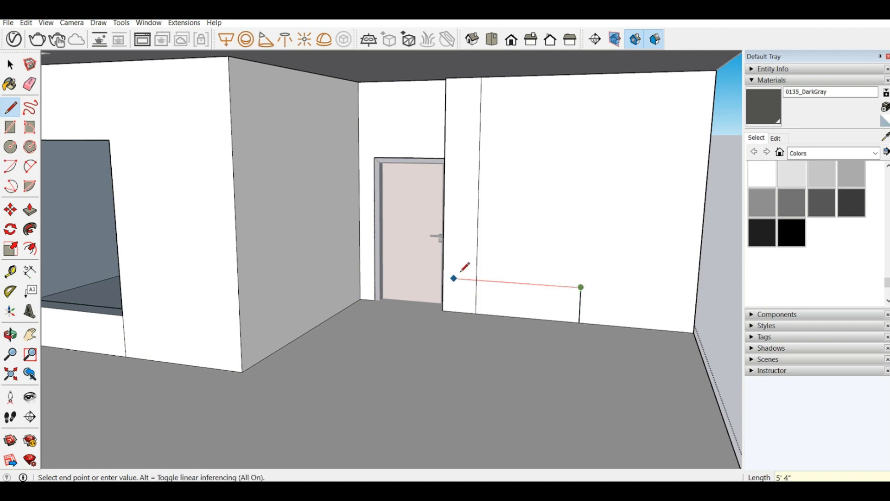
click(478, 280)
click(581, 288)
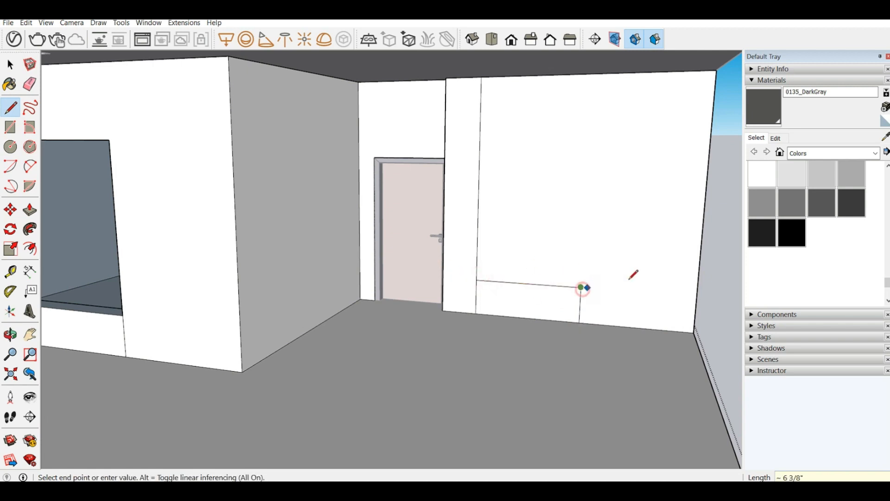
click(698, 295)
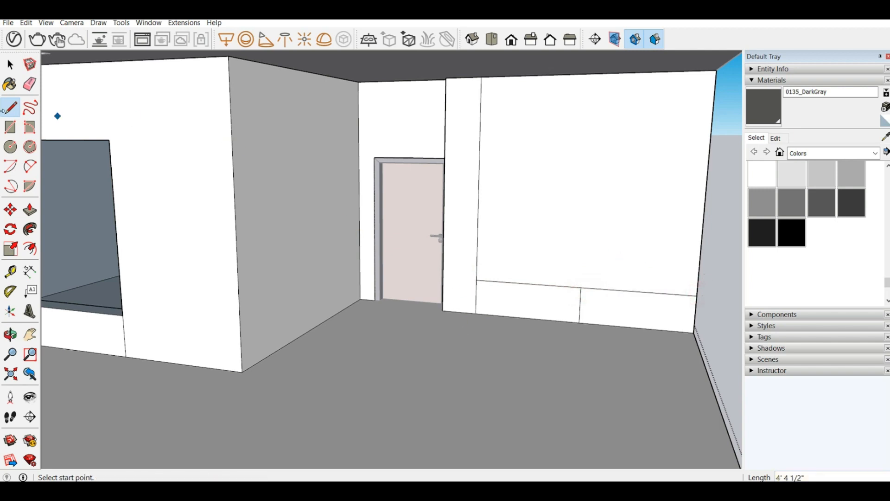
click(29, 84)
click(580, 306)
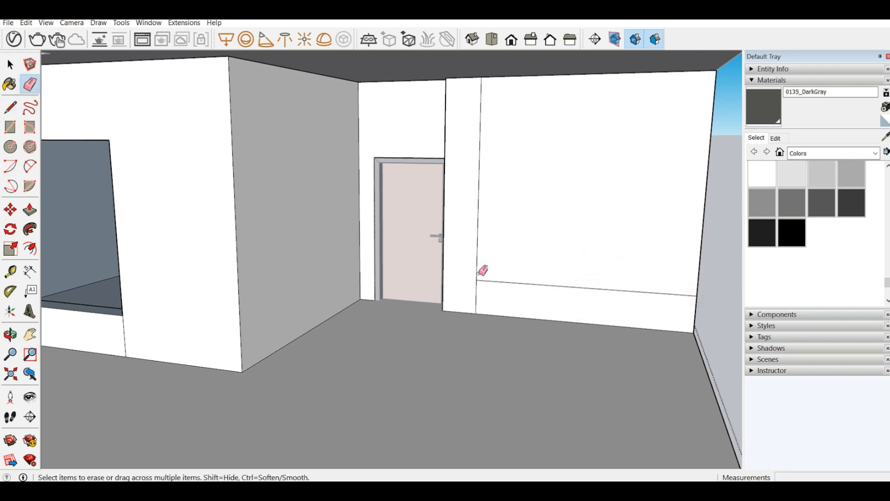
Draw a vertical line from the wide panel's floor midpoint to about door-head height, then horizontal lines from its end to both panel edges
click(11, 107)
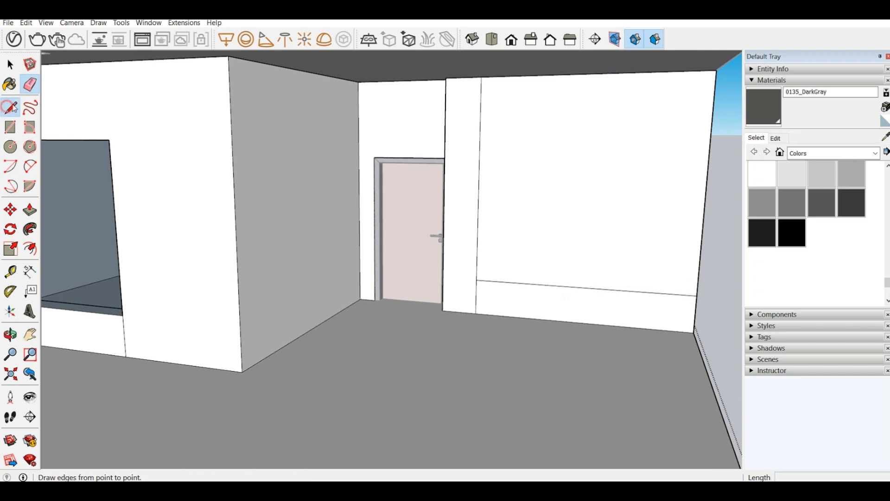
click(13, 108)
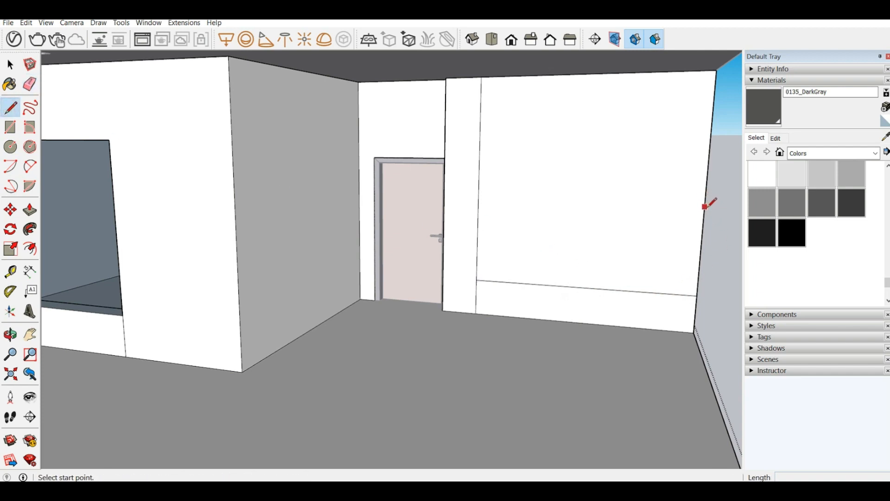
click(581, 287)
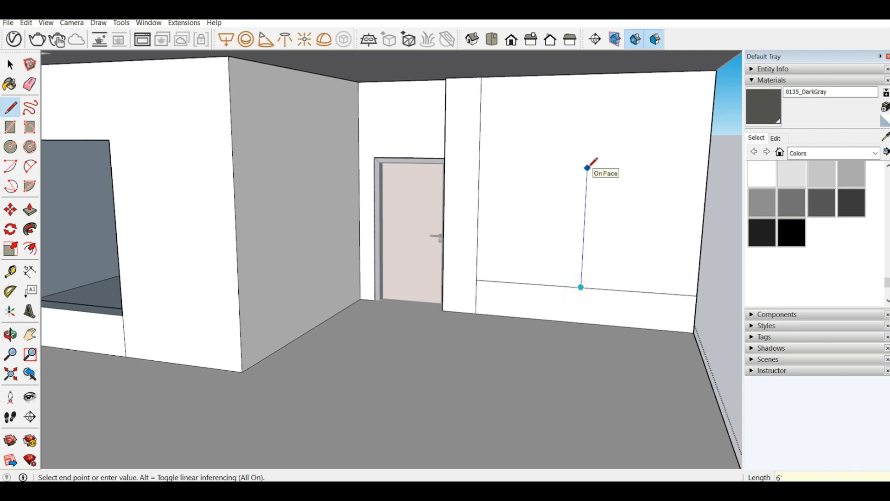
key(Escape)
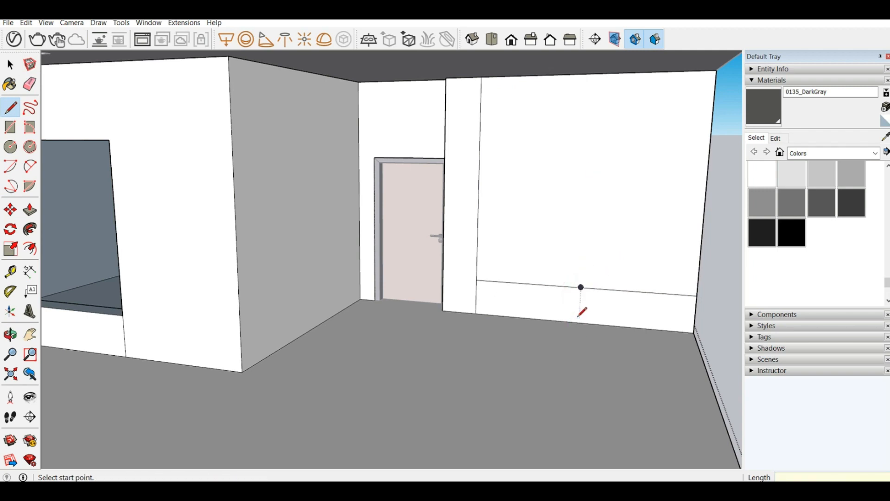
click(579, 323)
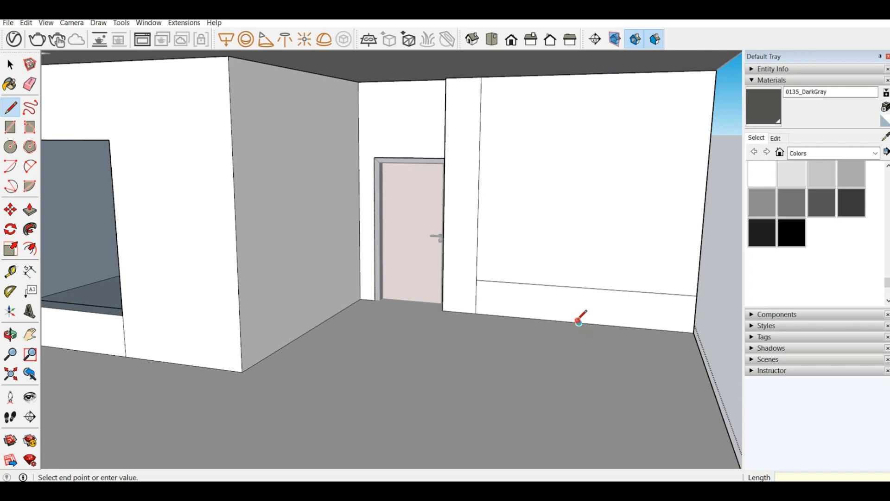
click(588, 161)
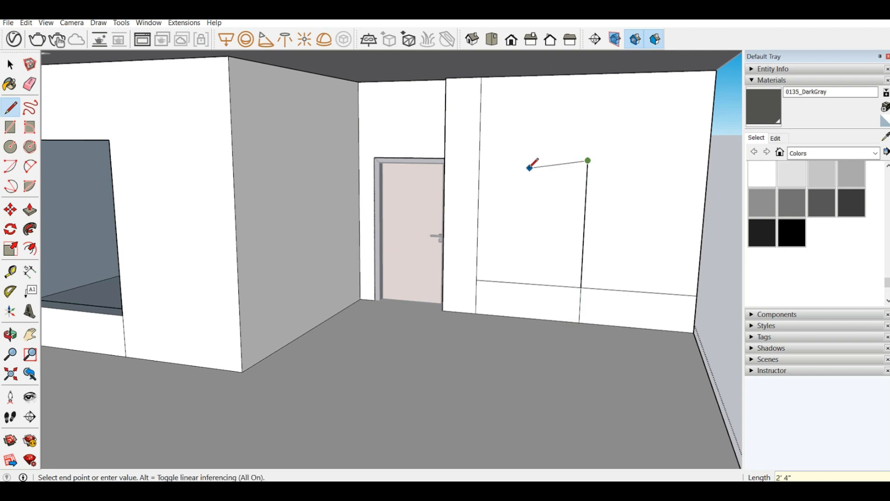
click(480, 159)
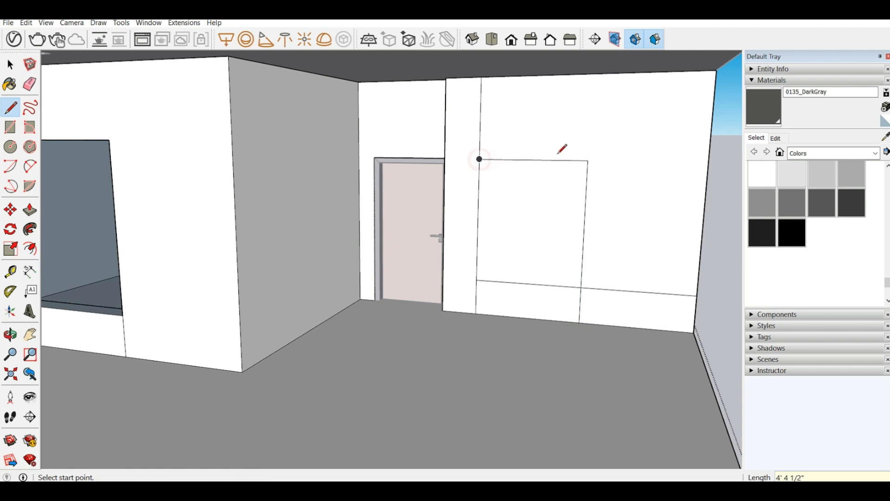
click(588, 160)
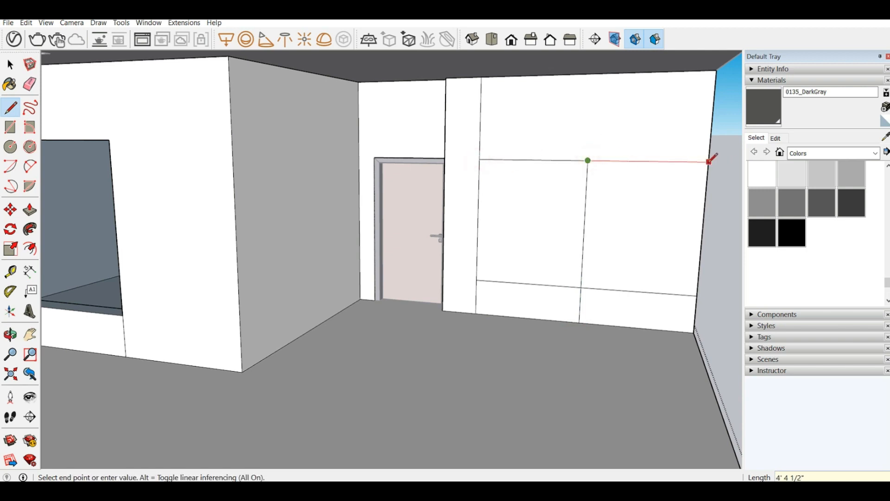
click(709, 162)
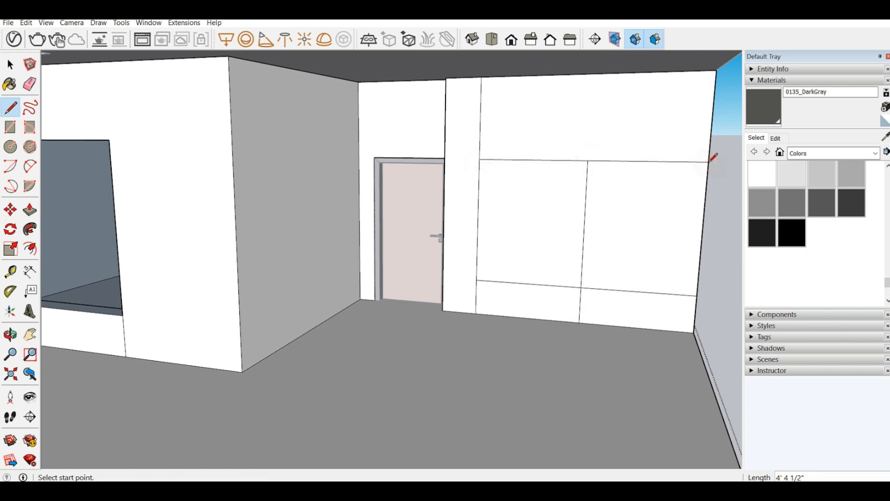
Erase the vertical guide lines and the strip edge above and below the horizontal lines, leaving one large window rectangle
click(30, 84)
click(584, 208)
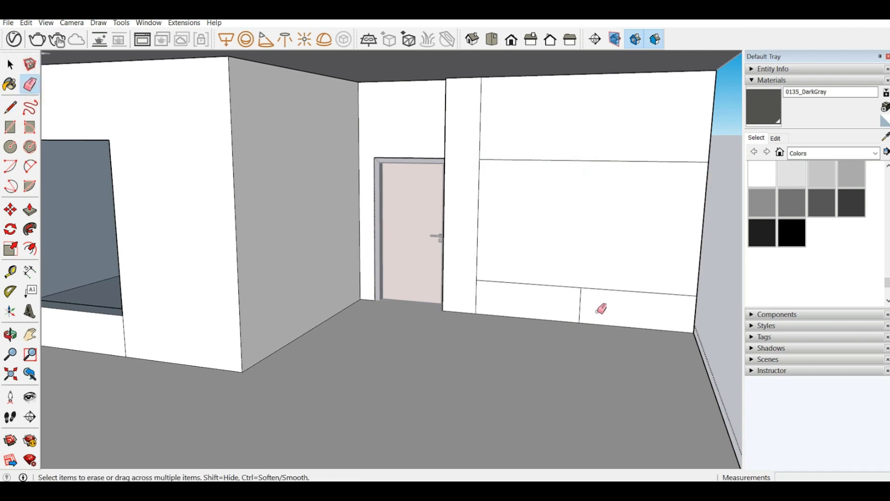
click(582, 305)
click(478, 297)
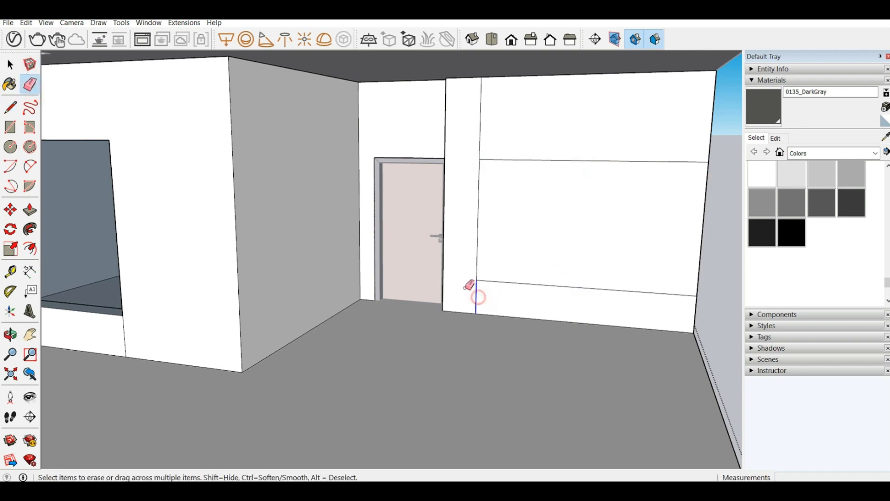
click(481, 139)
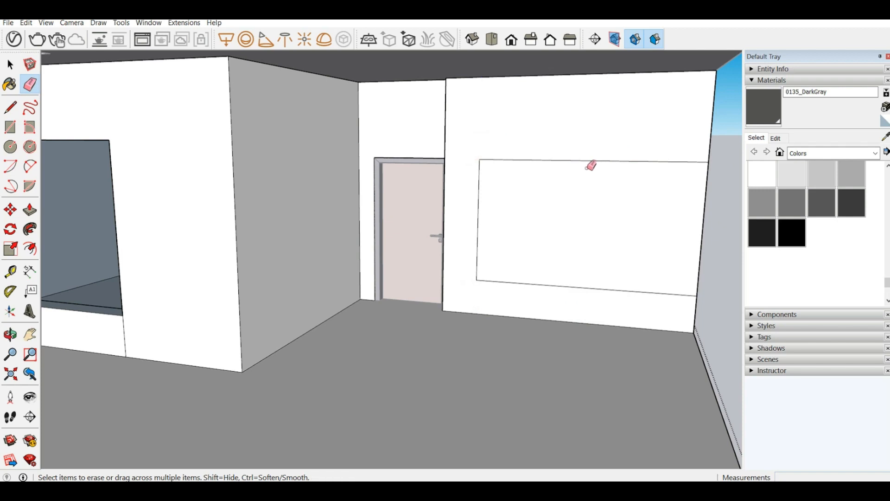
Offset the window rectangle's outline slightly inward to form a narrow frame border
click(30, 248)
click(694, 191)
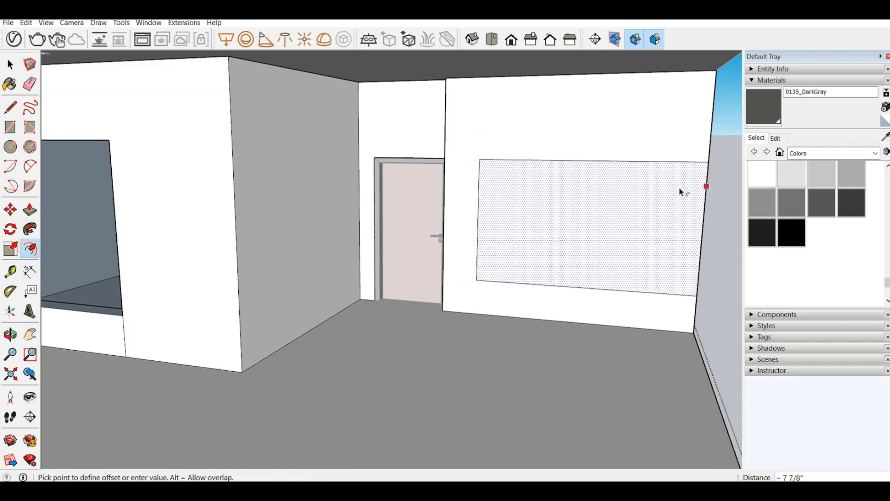
click(696, 169)
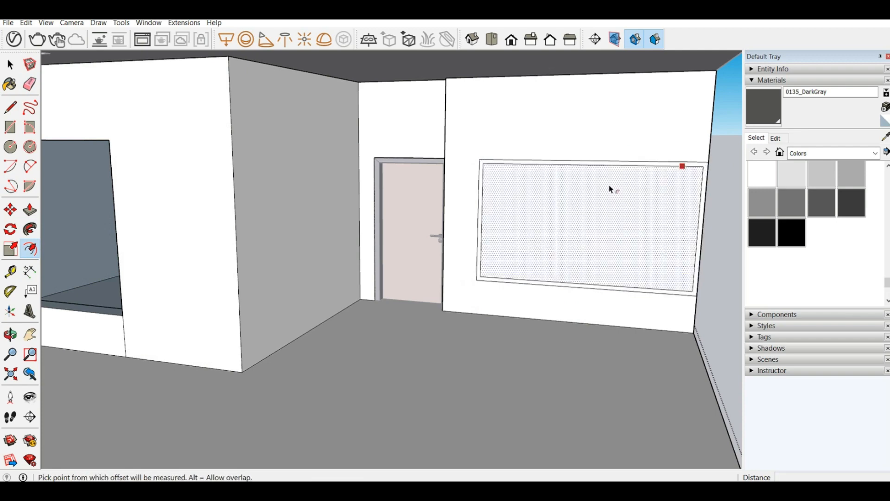
Push the inner window rectangle 1' 6" into the wall and erase its back face to open it to the next room
scroll(577, 156, up, 2)
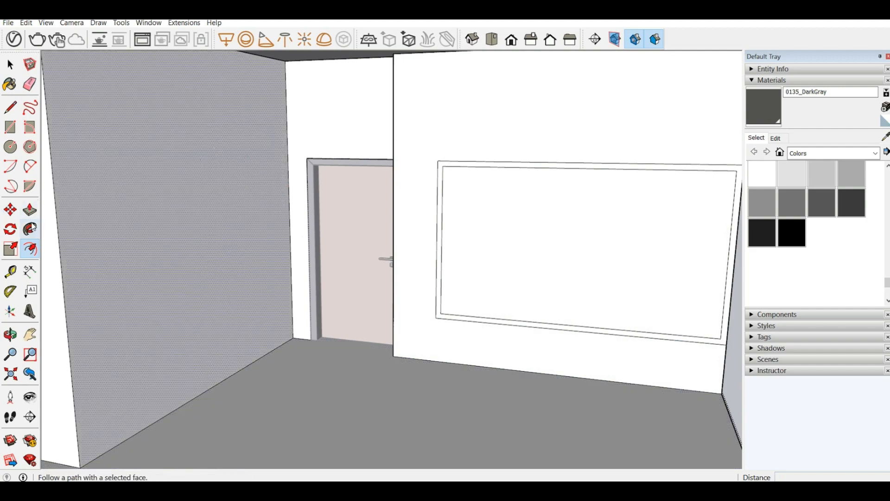
click(30, 209)
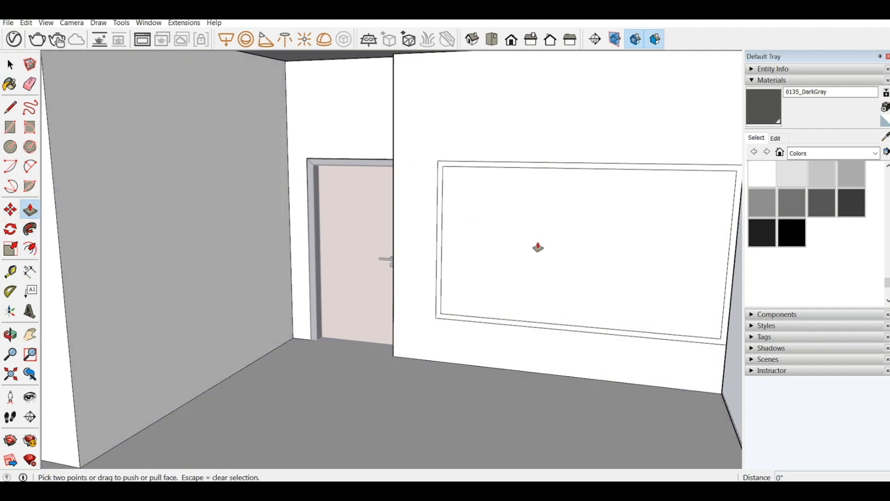
click(517, 296)
click(495, 248)
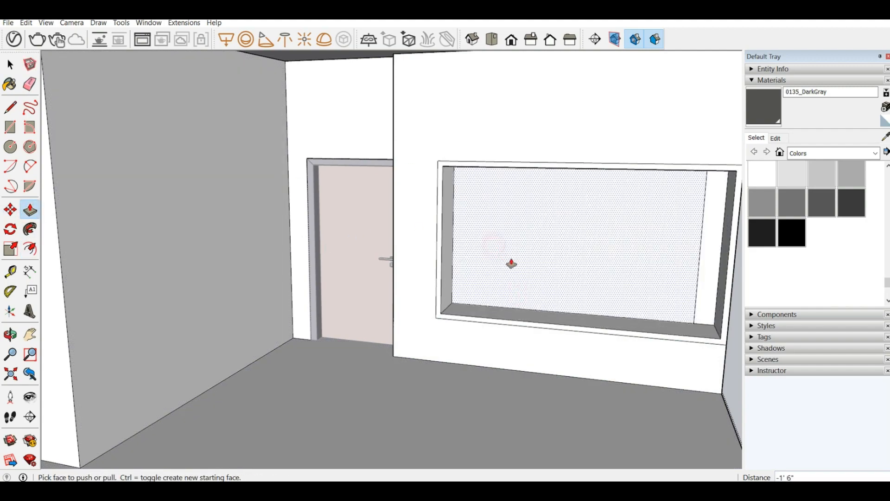
right_click(511, 247)
click(533, 258)
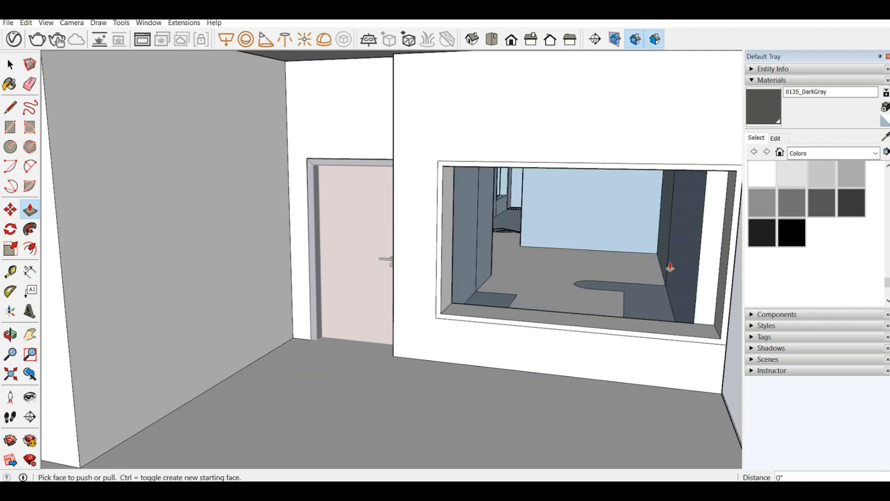
middle_drag(670, 264, 659, 277)
scroll(681, 285, up, 2)
middle_drag(479, 338, 646, 277)
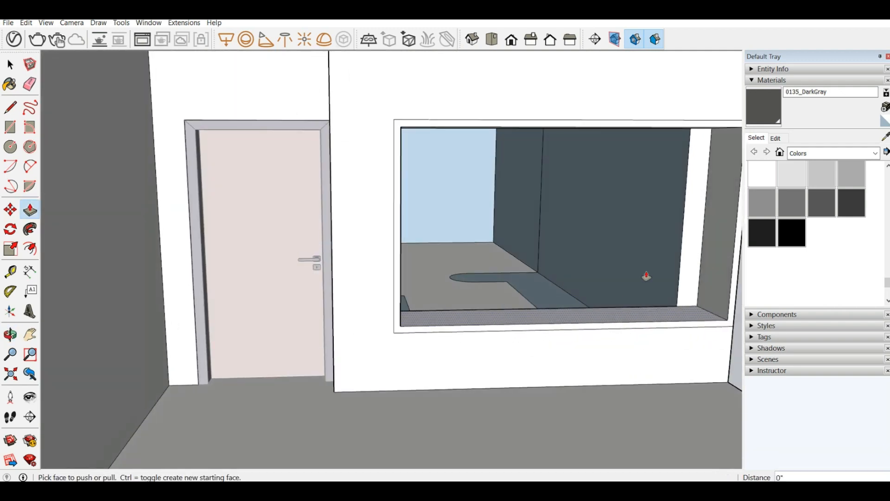
click(727, 278)
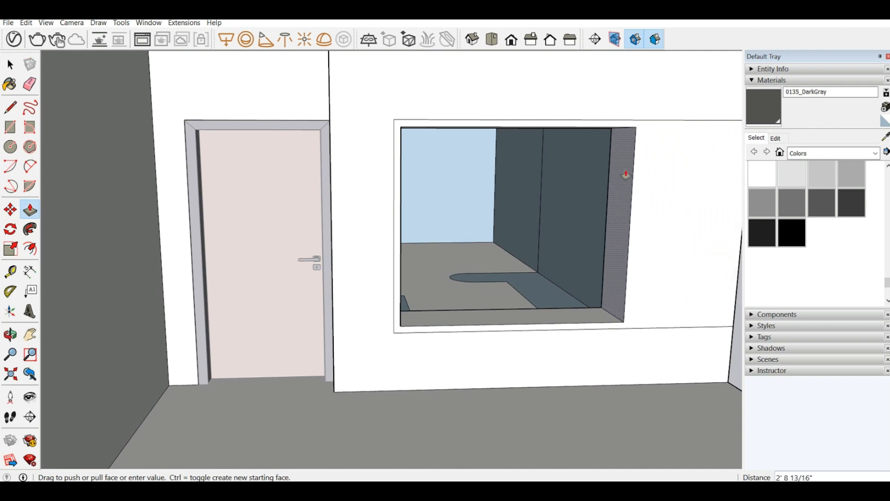
click(710, 232)
middle_drag(716, 239, 479, 260)
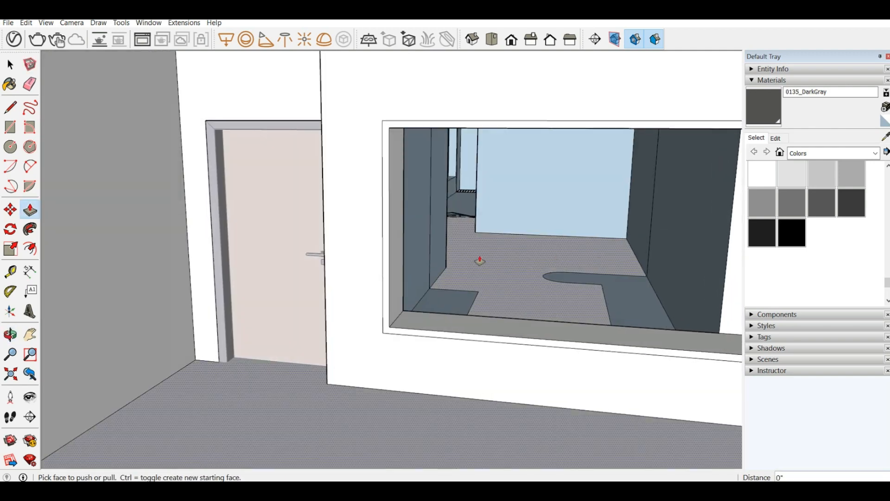
Push both side-wall sections seen through the opening back 7" so they align with the opening's inner edge
scroll(481, 259, down, 3)
scroll(621, 250, up, 3)
middle_drag(564, 245, 572, 249)
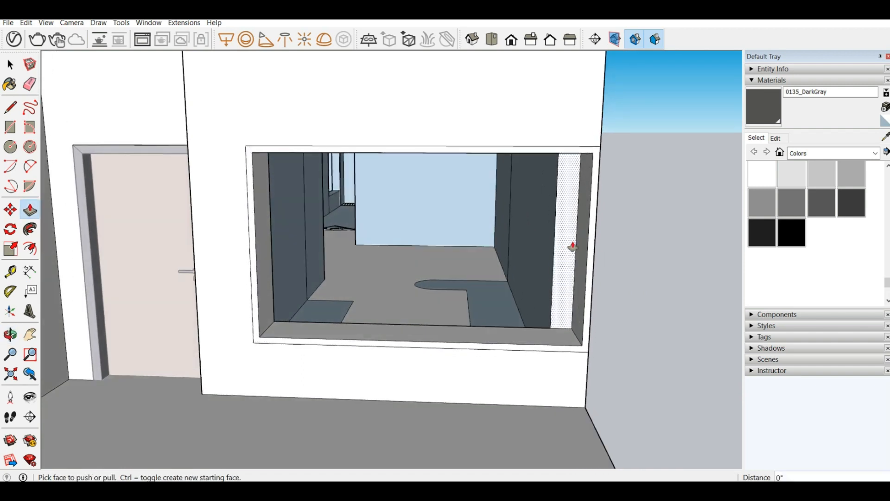
click(551, 237)
click(575, 258)
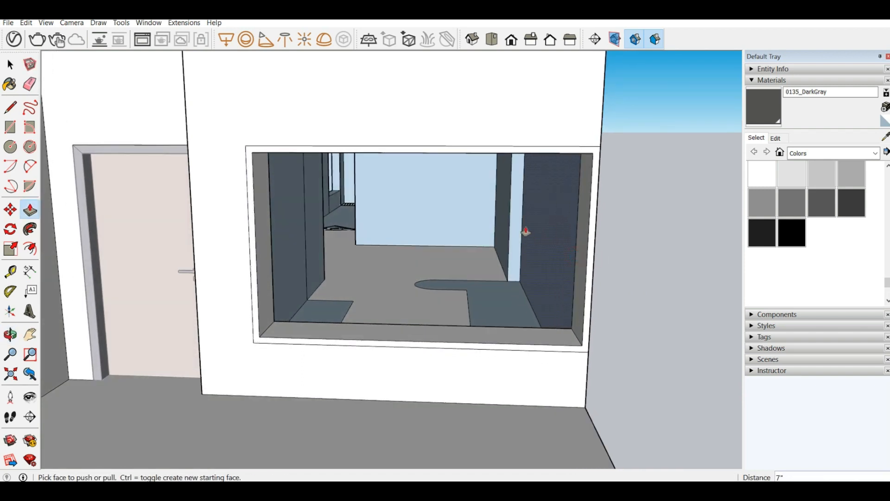
click(508, 223)
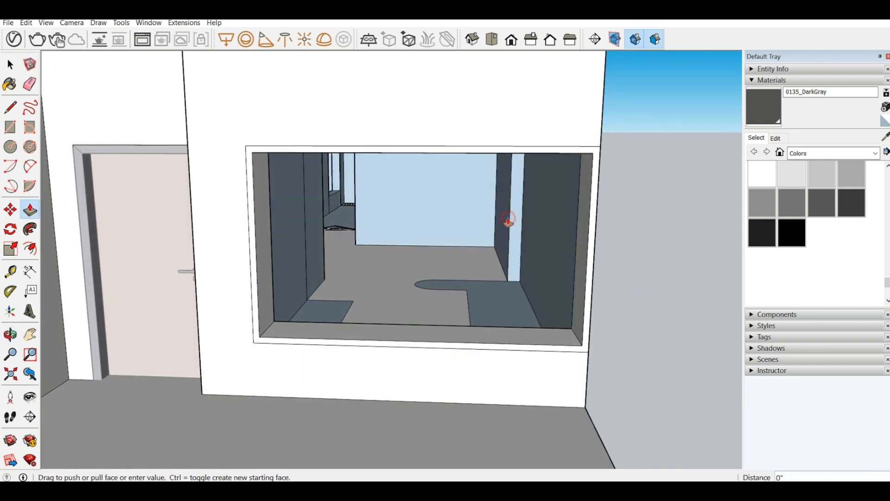
click(519, 258)
scroll(402, 282, up, 2)
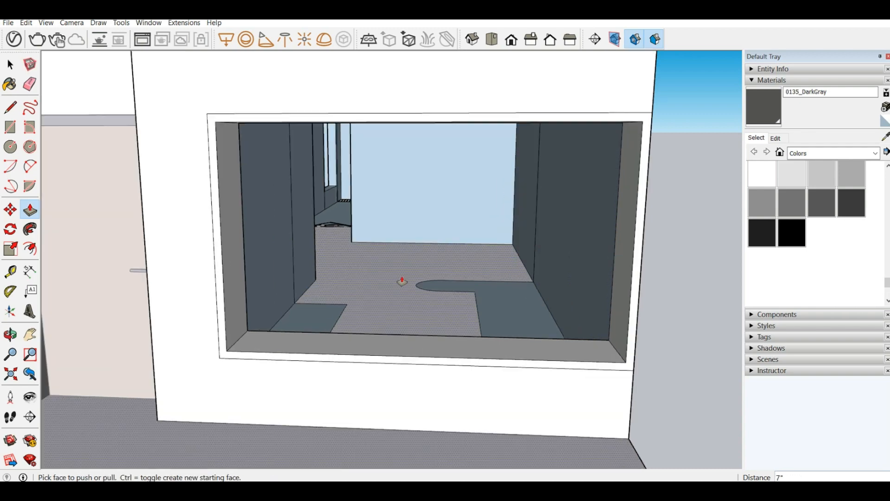
Pull the window opening's jamb nearest the wall's outer corner inward, narrowing the opening on that side
middle_drag(401, 280, 386, 266)
scroll(386, 267, down, 3)
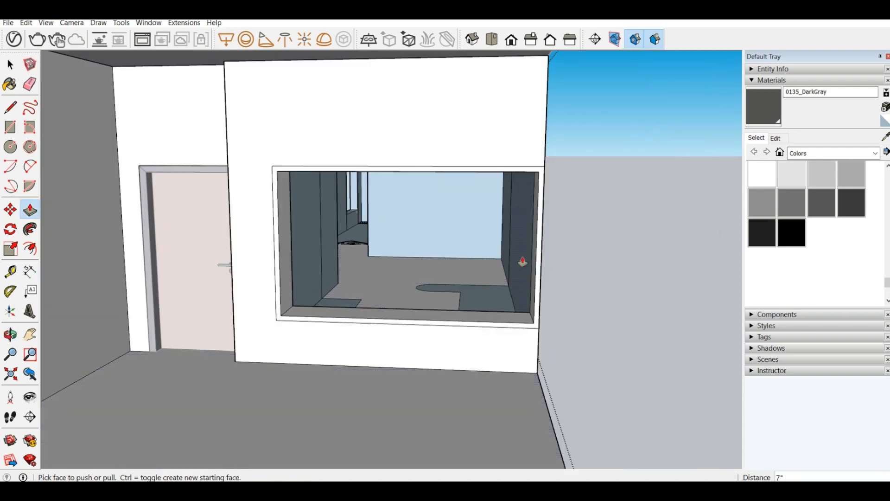
scroll(513, 267, up, 3)
middle_drag(523, 264, 555, 278)
click(549, 281)
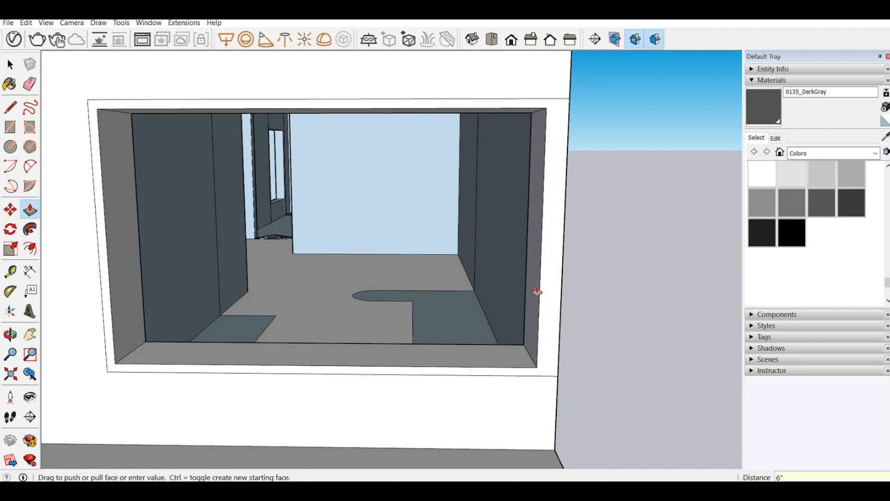
click(492, 269)
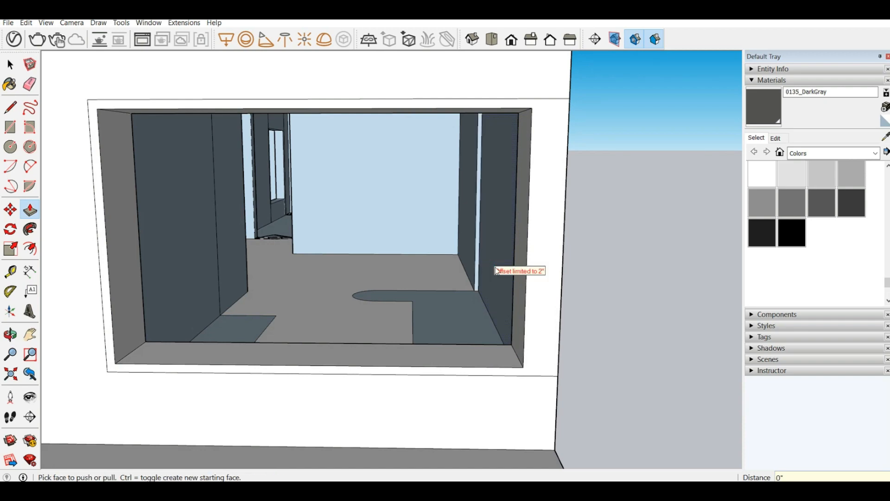
Push the two side-wall sections behind that jamb inward, the near one 8" to the jamb's edge and the far one 6" to match
click(498, 297)
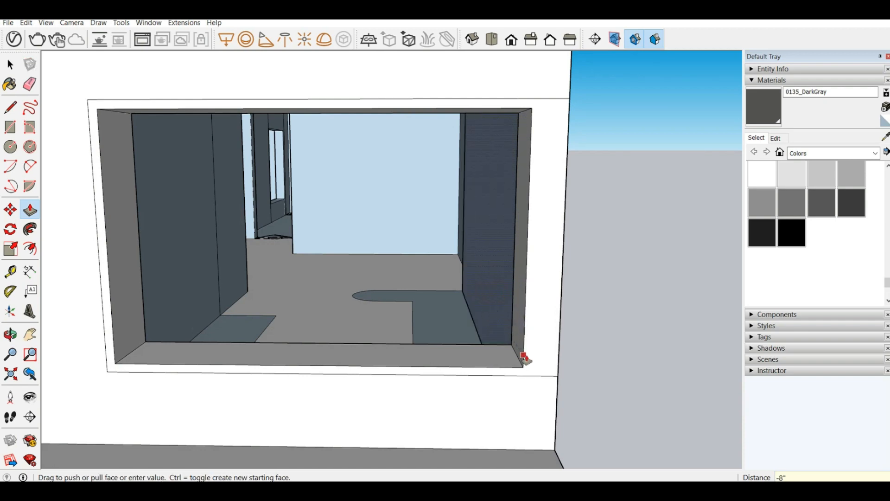
click(524, 360)
click(459, 246)
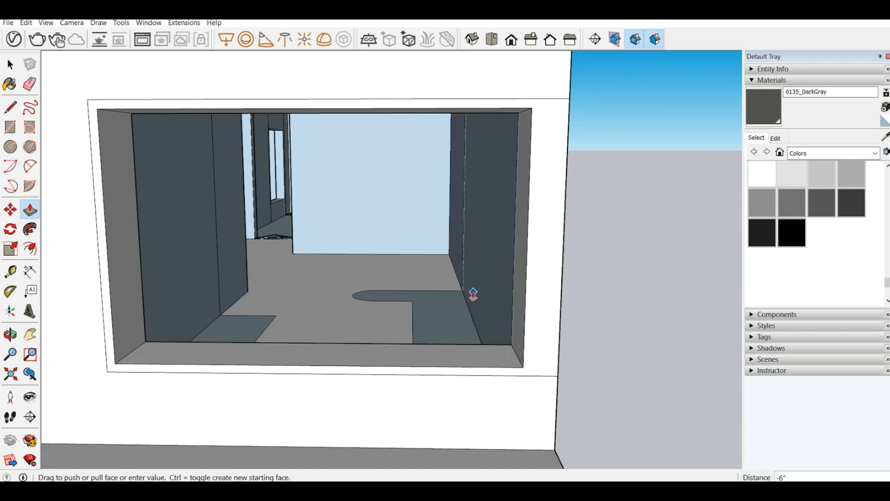
click(473, 295)
scroll(480, 319, up, 2)
scroll(501, 326, down, 2)
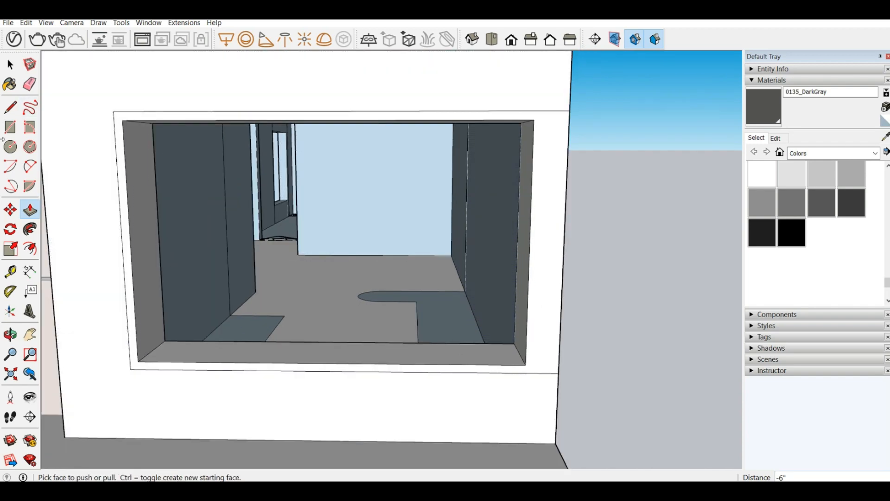
click(10, 107)
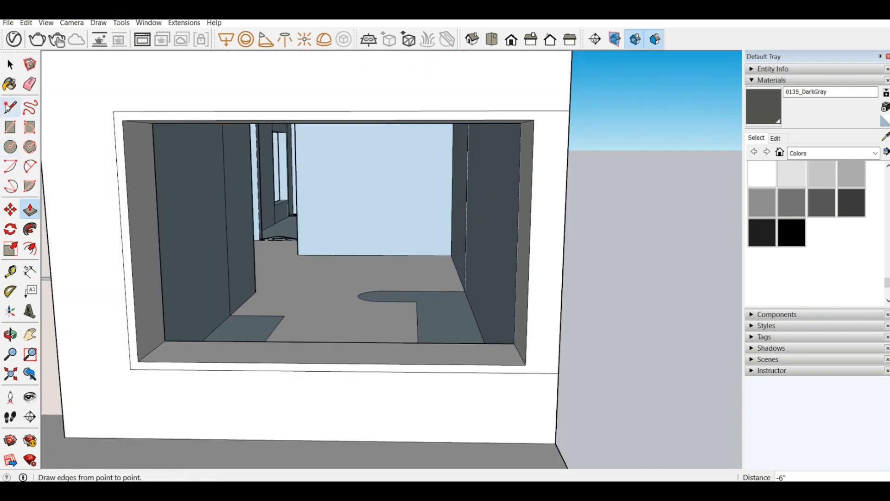
click(534, 120)
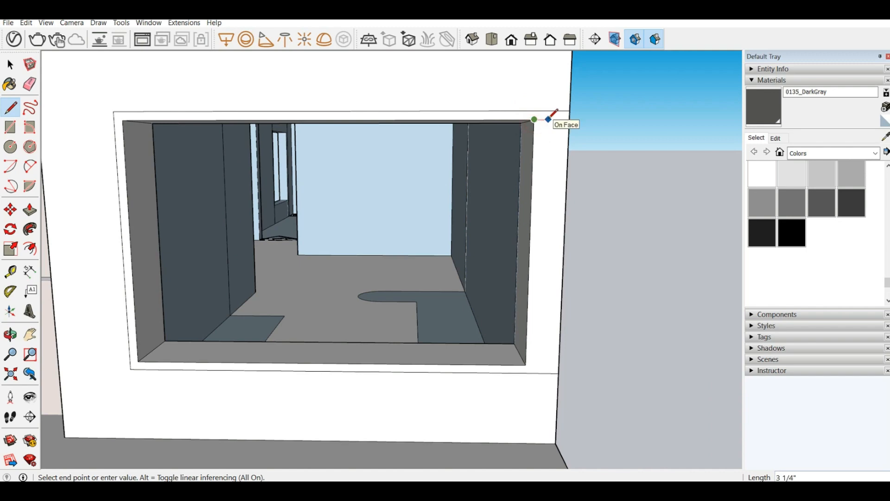
key(Escape)
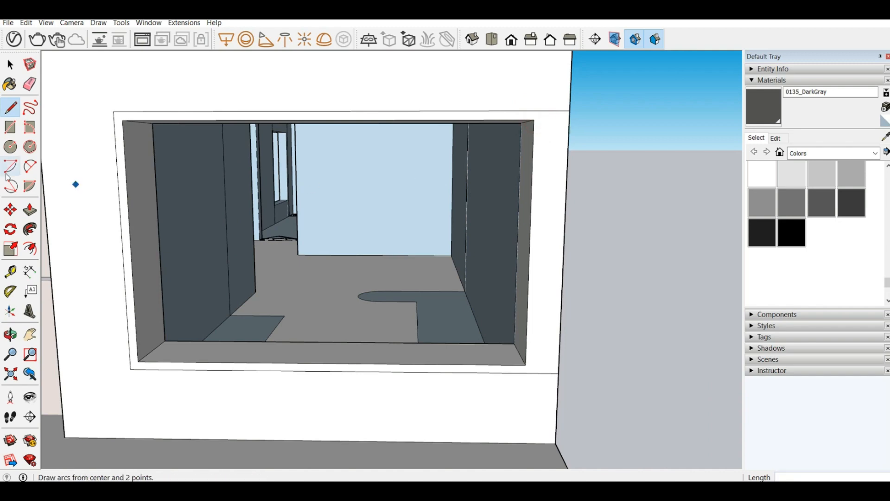
Extrude the jamb face nearest the outer corner 2" toward that corner with a new starting face, marking a border strip
click(30, 210)
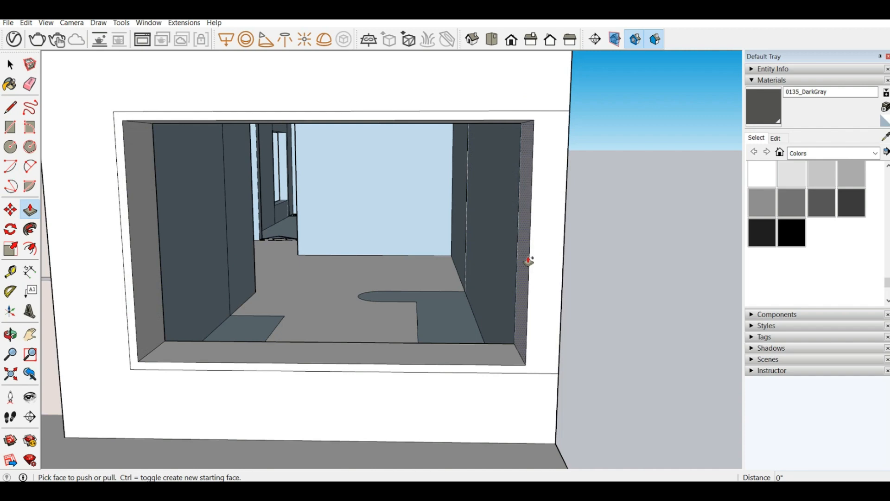
drag(529, 260, 538, 260)
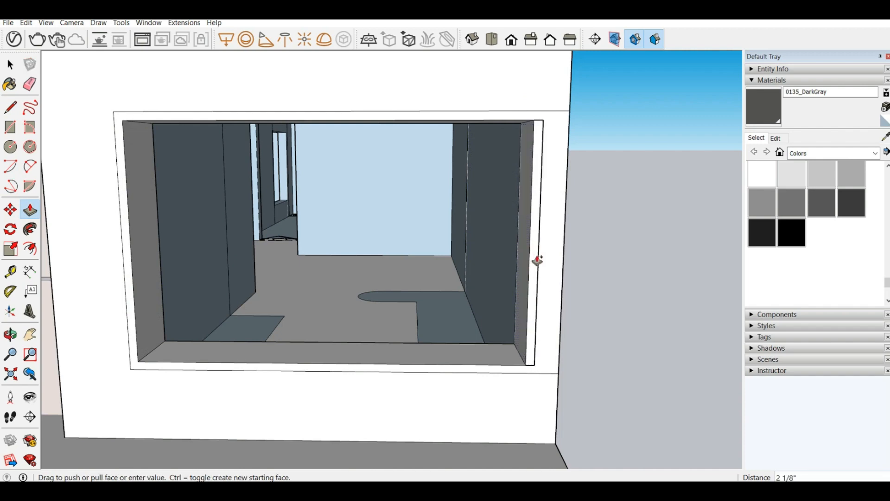
text(2")
key(Return)
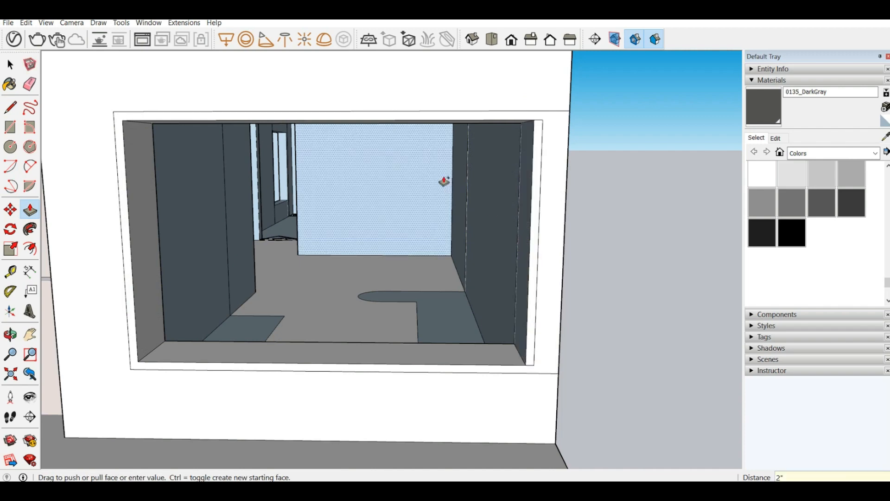
Draw short edges from the 2" strip's upper and lower outer corners to the frame's outer outline to close the border
click(10, 107)
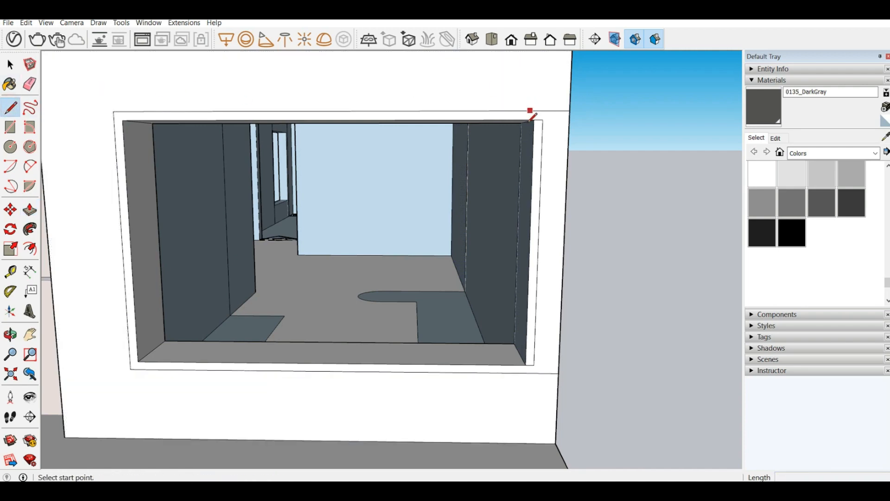
click(543, 119)
click(543, 111)
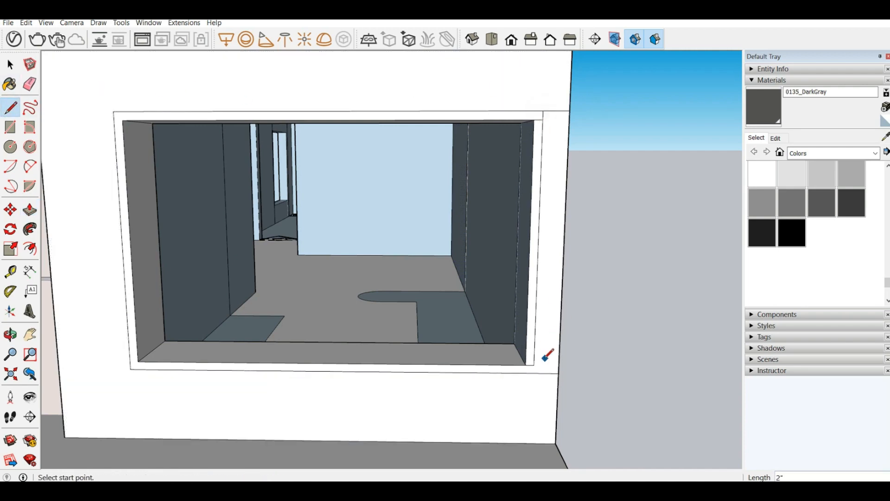
click(535, 364)
click(534, 372)
click(30, 84)
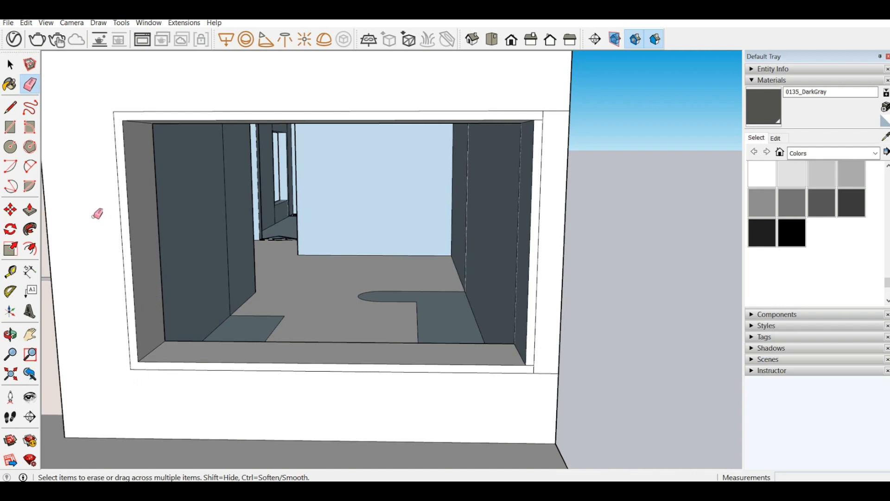
Recess the frame border and its separate side strip 2" into the wall, and erase the leftover edges at their joints
click(30, 210)
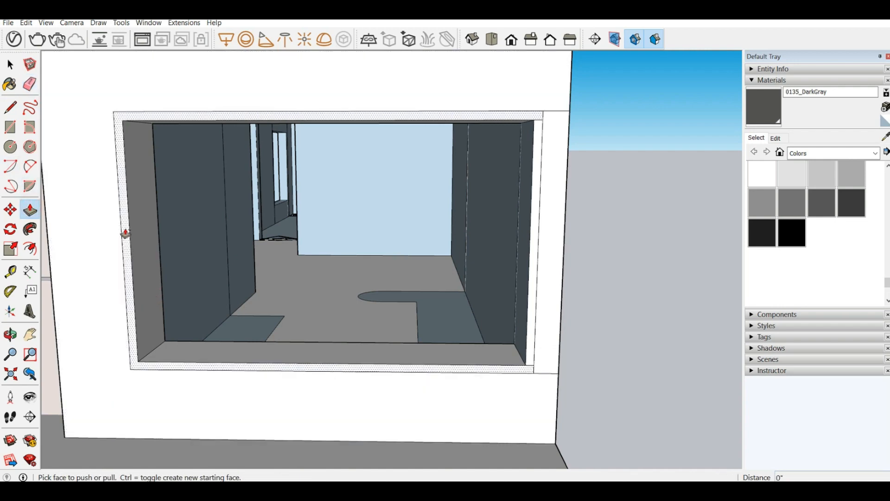
drag(126, 233, 132, 234)
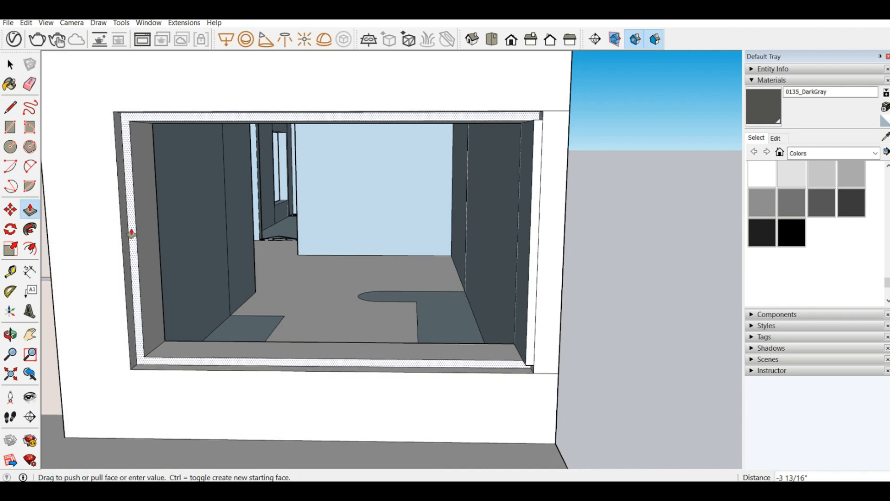
key(Return)
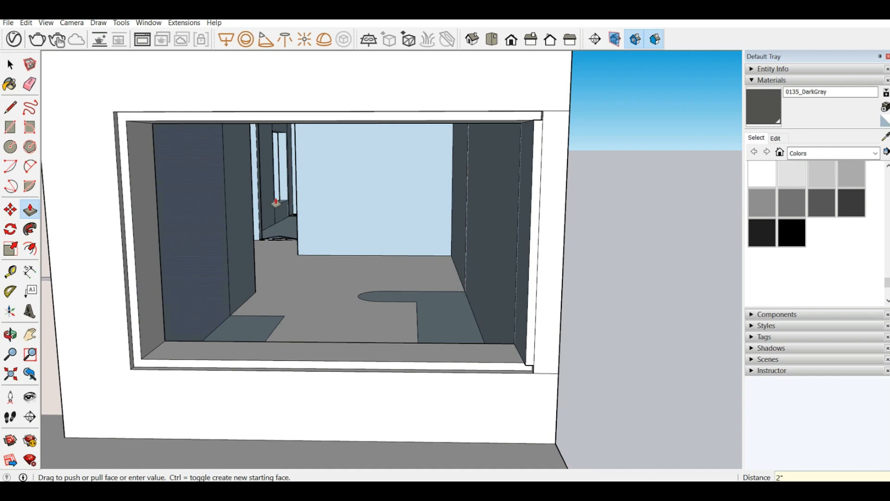
scroll(279, 204, down, 5)
scroll(375, 191, up, 6)
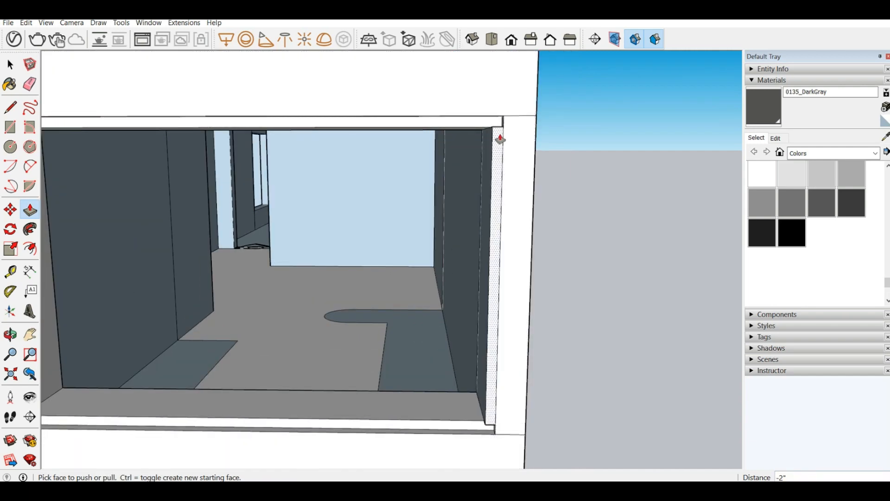
double_click(500, 137)
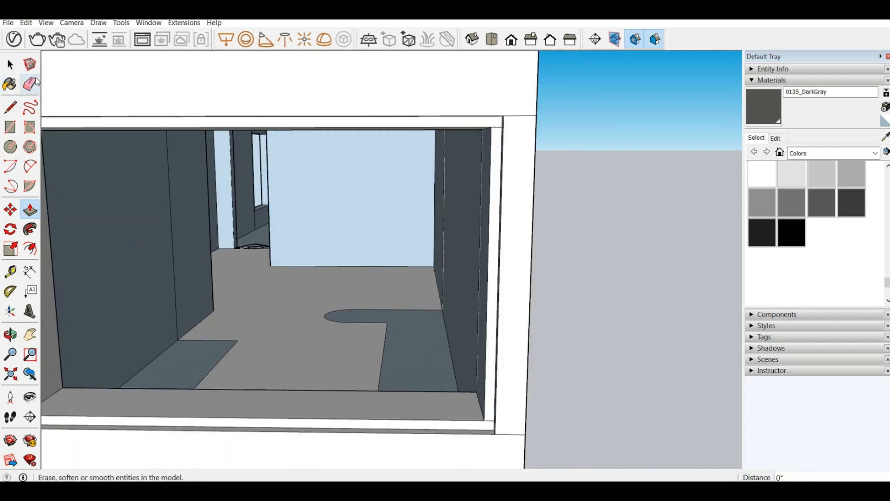
key(e)
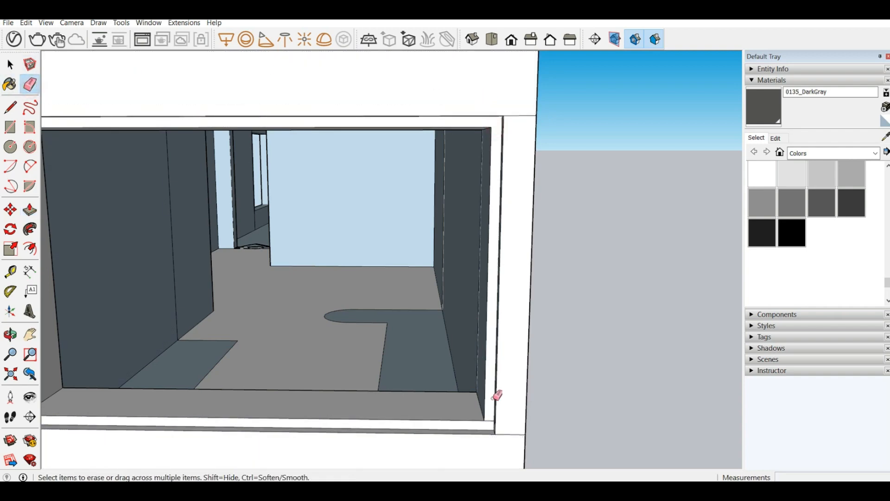
Paint the recessed window frame border and the opening's inner reveal faces with 0135_DarkGray
click(767, 102)
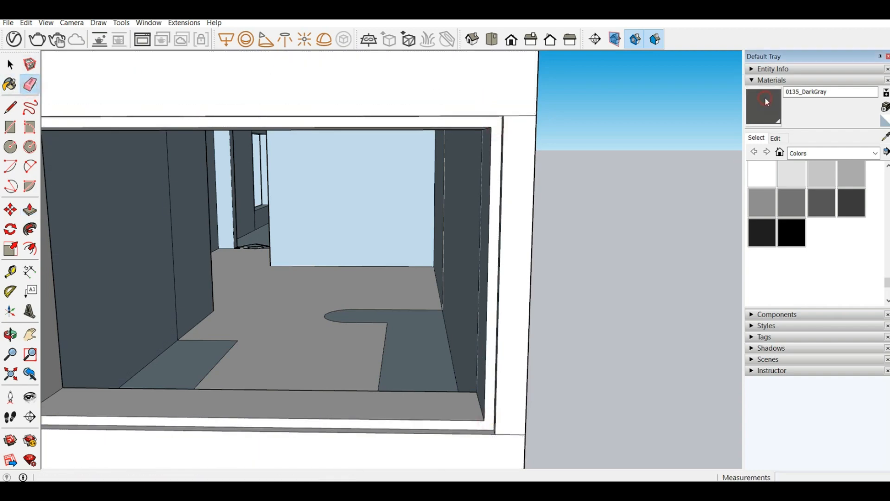
click(471, 121)
mouse_move(374, 215)
middle_down()
mouse_move(445, 221)
mouse_move(413, 218)
mouse_move(320, 284)
middle_up()
scroll(413, 229, down, 3)
click(103, 349)
mouse_move(131, 395)
middle_down()
mouse_move(413, 354)
mouse_move(444, 318)
middle_up()
click(440, 320)
mouse_move(383, 310)
middle_down()
mouse_move(342, 233)
mouse_move(213, 294)
mouse_move(123, 314)
mouse_move(92, 342)
middle_up()
click(339, 227)
scroll(92, 342, up, 1)
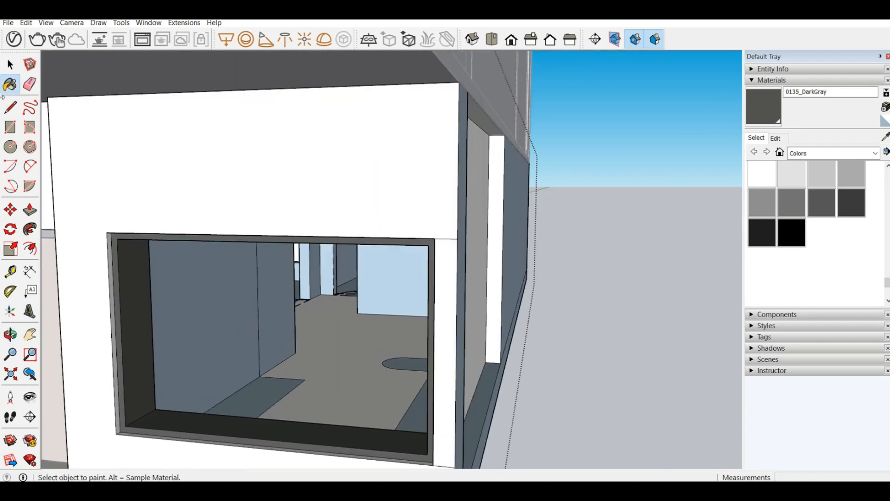
Draw a rectangular pane about 7' 11" by 4' 10" across the opening, between the midpoints of the reveal's depth at opposite corners
click(10, 127)
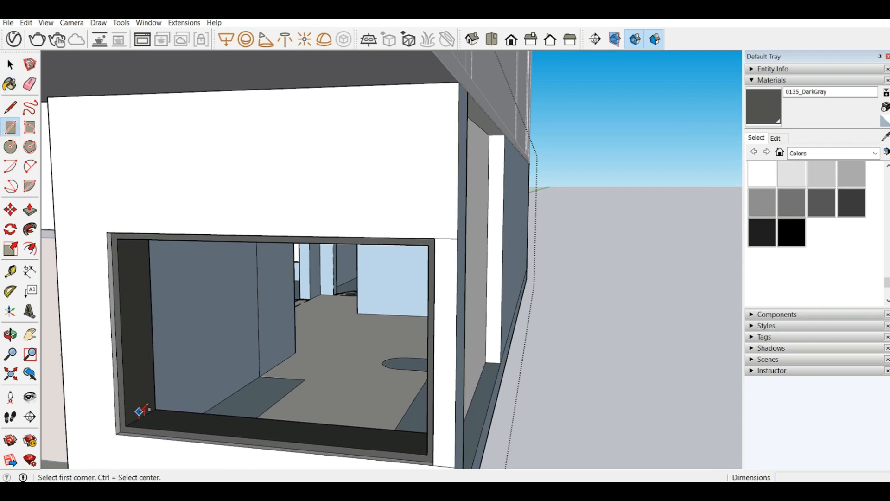
click(141, 417)
middle_drag(141, 415, 471, 233)
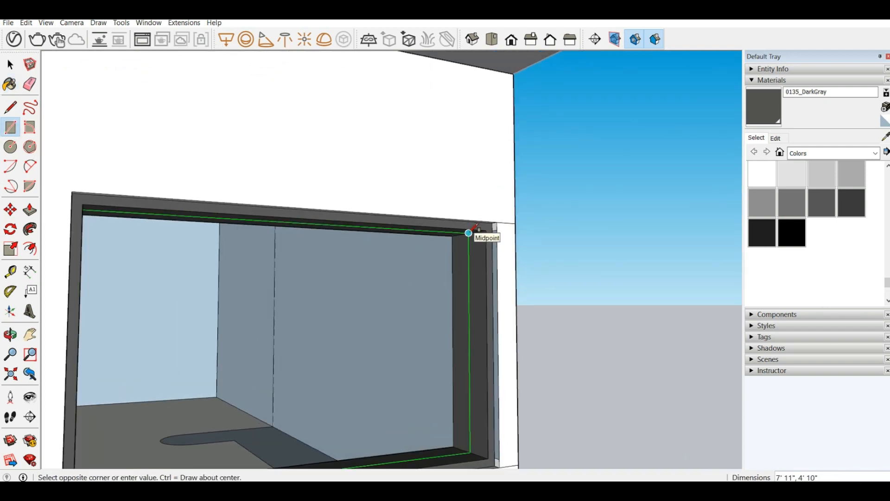
click(472, 233)
Draw an edge along the front of the window sill from one jamb to the other
middle_drag(439, 262, 471, 253)
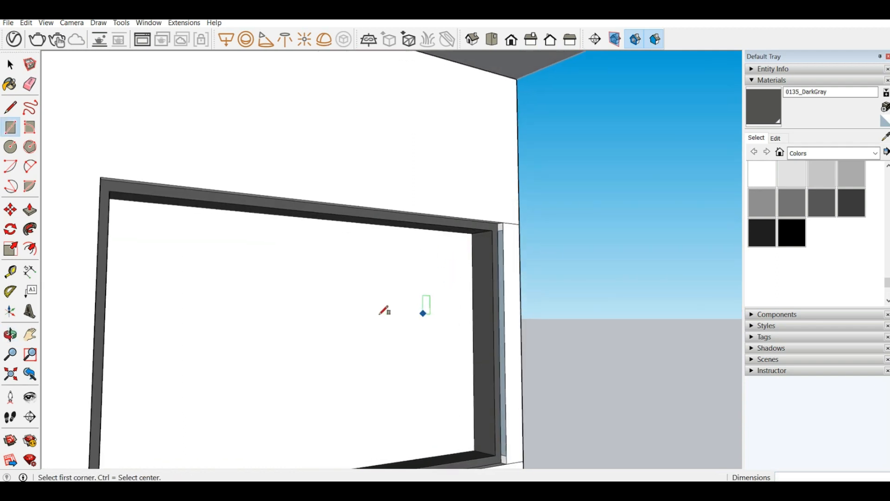
middle_drag(374, 267, 194, 287)
scroll(150, 248, down, 2)
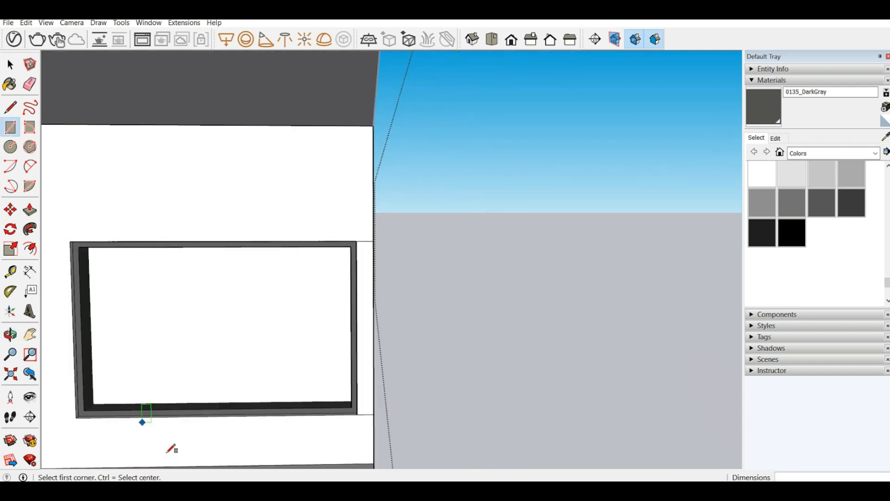
mouse_move(232, 394)
middle_down()
mouse_move(254, 448)
mouse_move(175, 413)
middle_up()
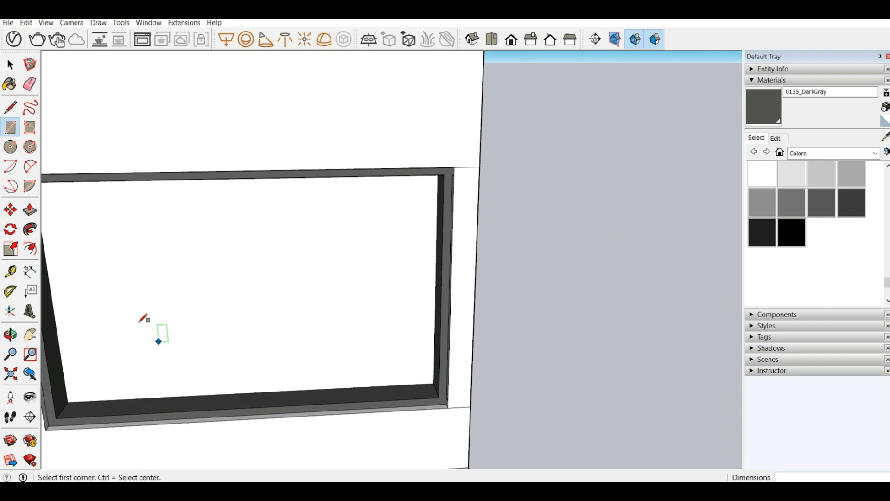
click(11, 107)
click(16, 105)
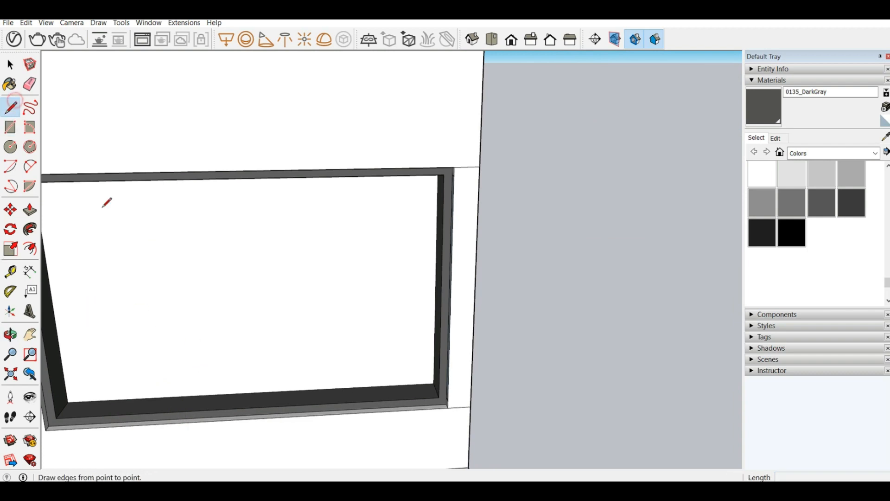
click(57, 418)
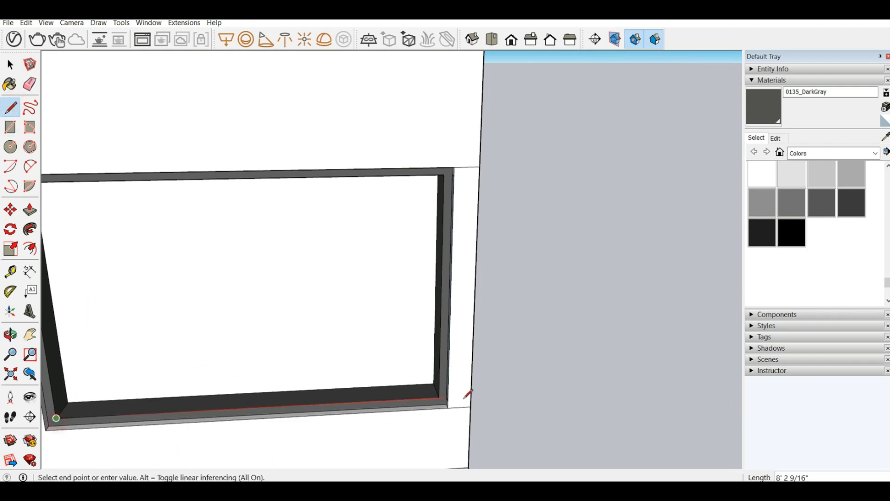
click(438, 397)
Draw an 8" line across the sill from its front edge's midpoint to the pane, plus a 1" segment along the front edge
click(253, 406)
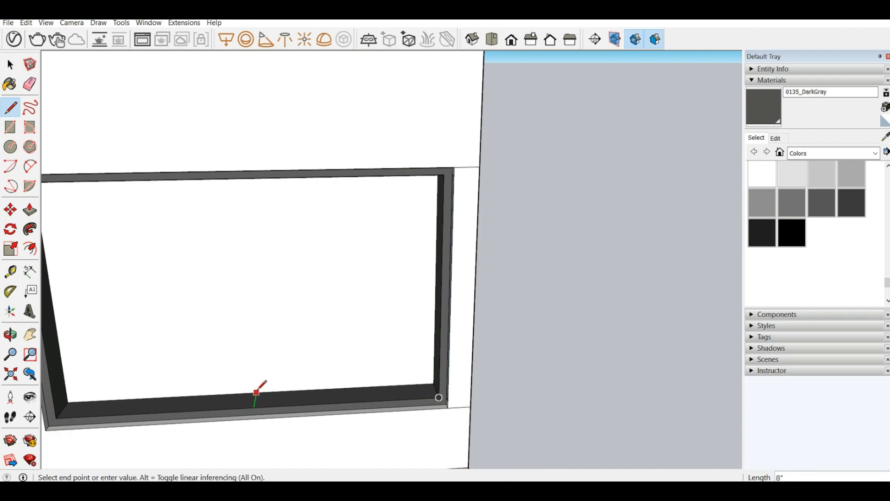
click(256, 392)
scroll(254, 406, up, 3)
click(254, 407)
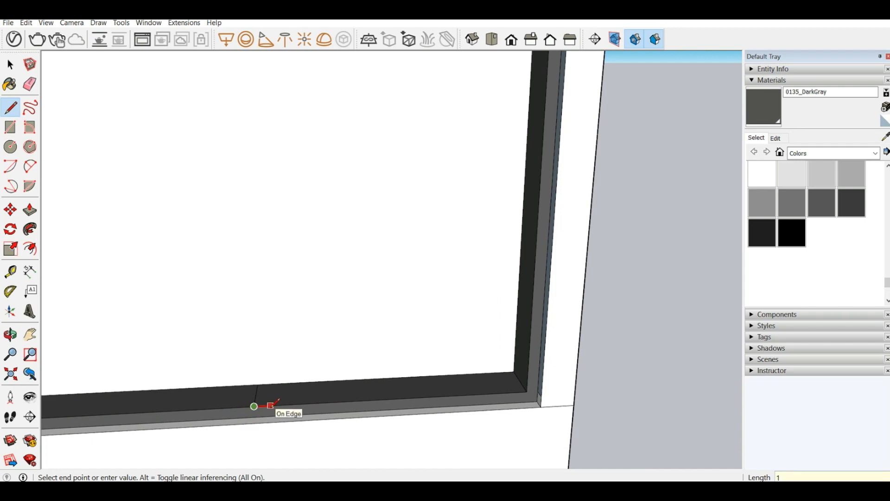
key(Return)
Erase the face closing the front of the window opening, and draw a line across the sill from the 1" segment's end to the pane
right_click(251, 366)
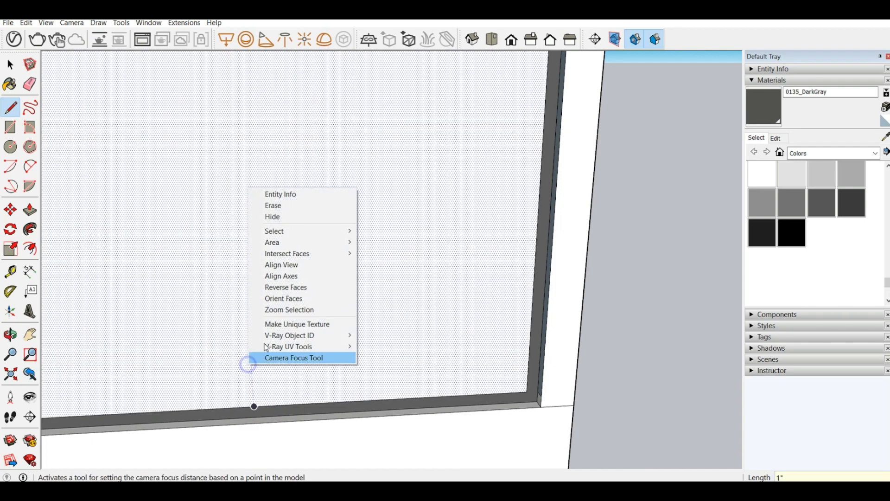
click(297, 208)
click(261, 405)
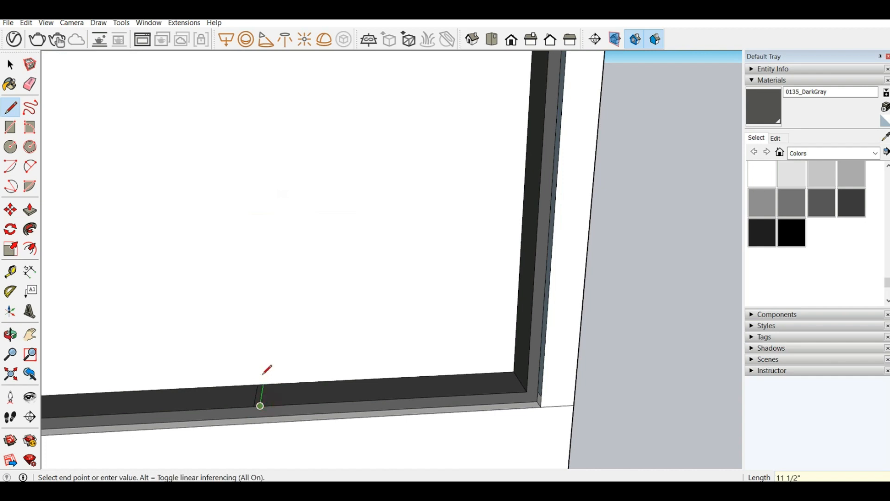
click(264, 384)
click(263, 385)
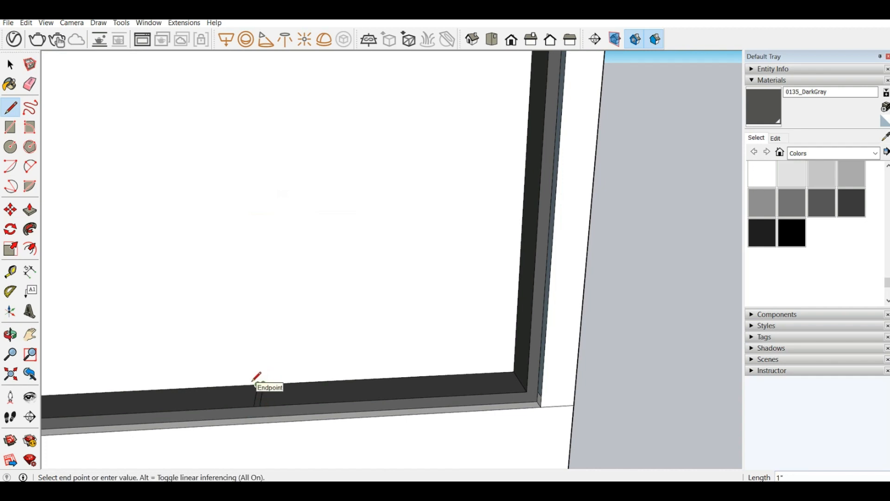
Draw a second line across the sill 1" to the other side of the center line, and erase the center line
click(252, 381)
click(255, 384)
click(249, 385)
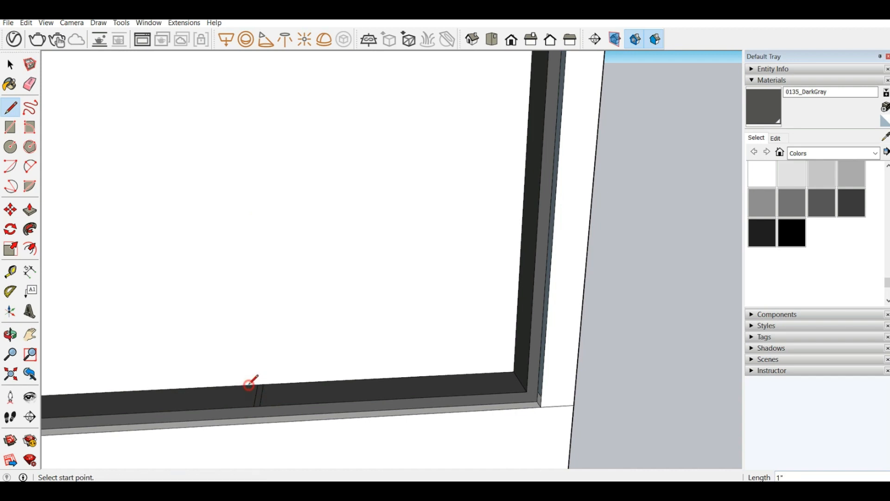
click(252, 384)
click(247, 407)
key(b)
key(e)
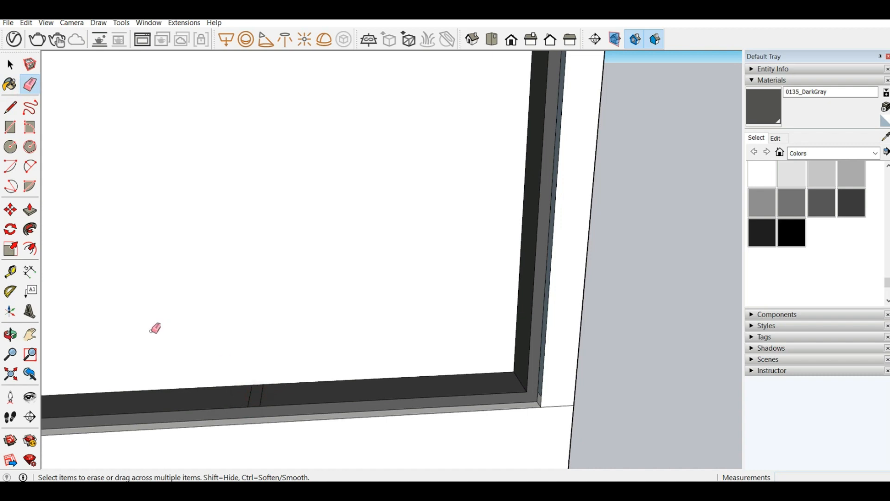
Push/Pull the narrow strip at the sill's center up 4' 10" to the frame's head to form a vertical divider
scroll(155, 327, down, 3)
click(31, 211)
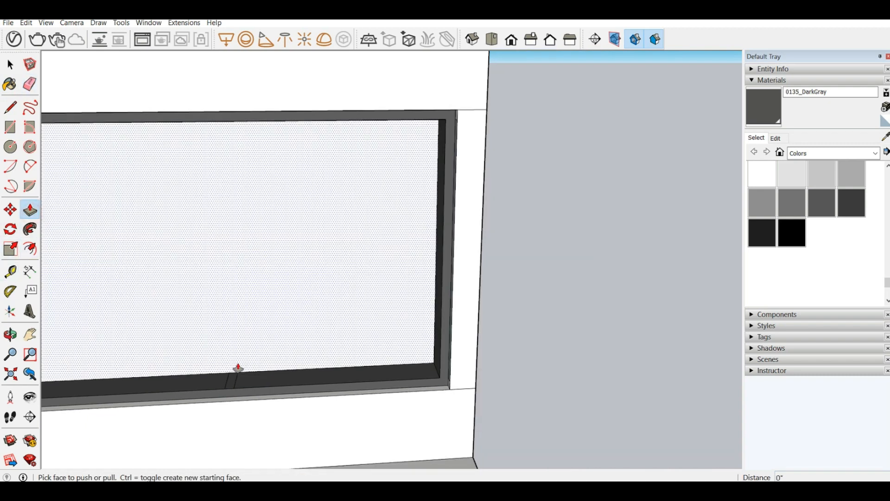
click(232, 383)
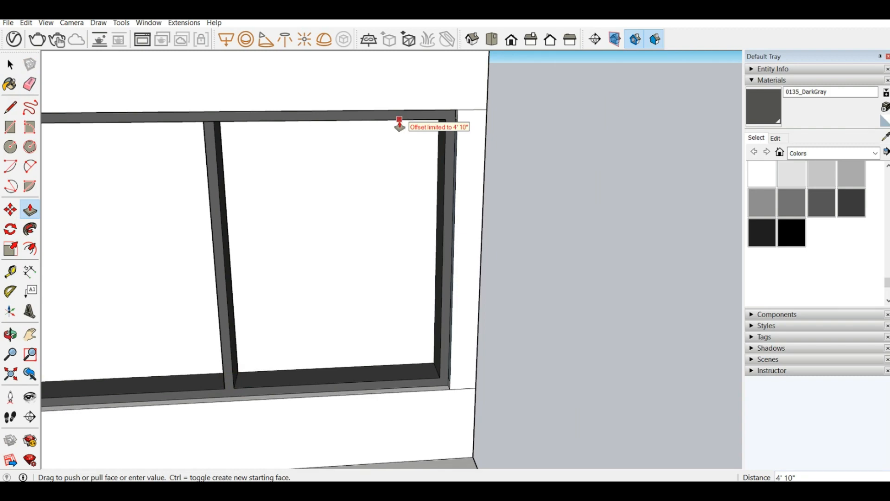
click(399, 120)
Erase the leftover wall edges beside the dark gray window and around the unframed opening on the same floor
scroll(579, 276, down, 3)
middle_drag(504, 296, 457, 274)
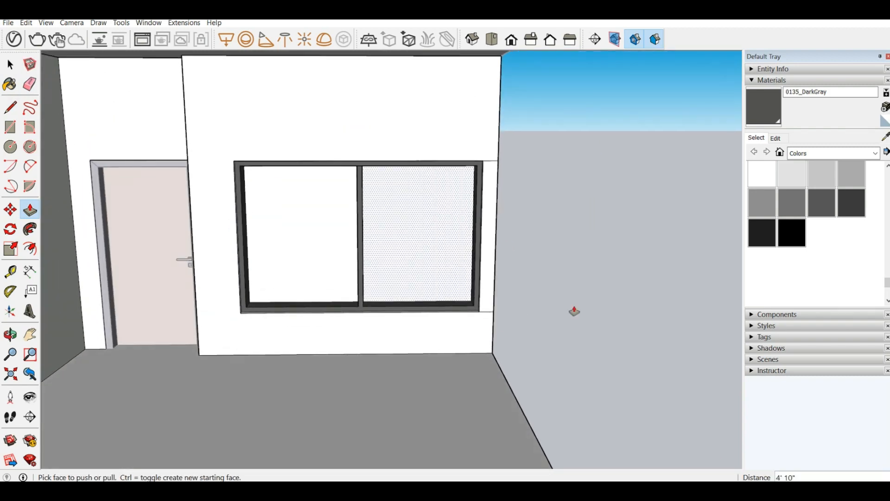
scroll(574, 312, down, 5)
middle_drag(586, 281, 501, 260)
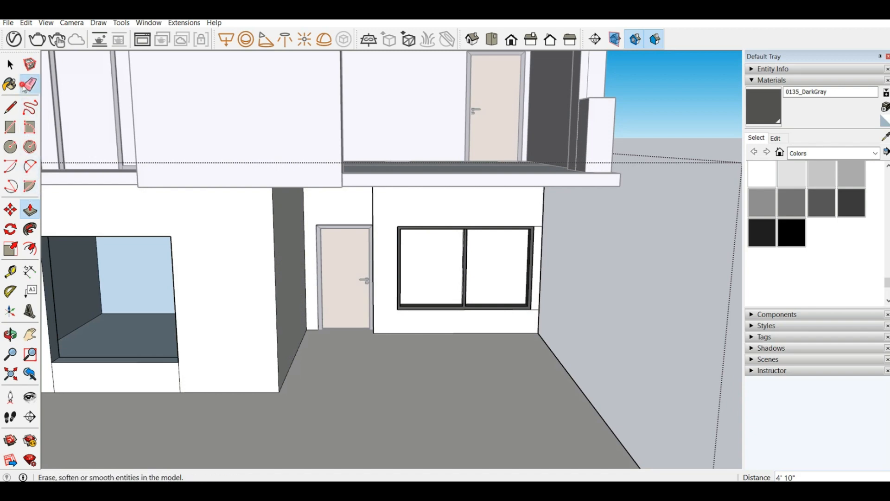
click(25, 86)
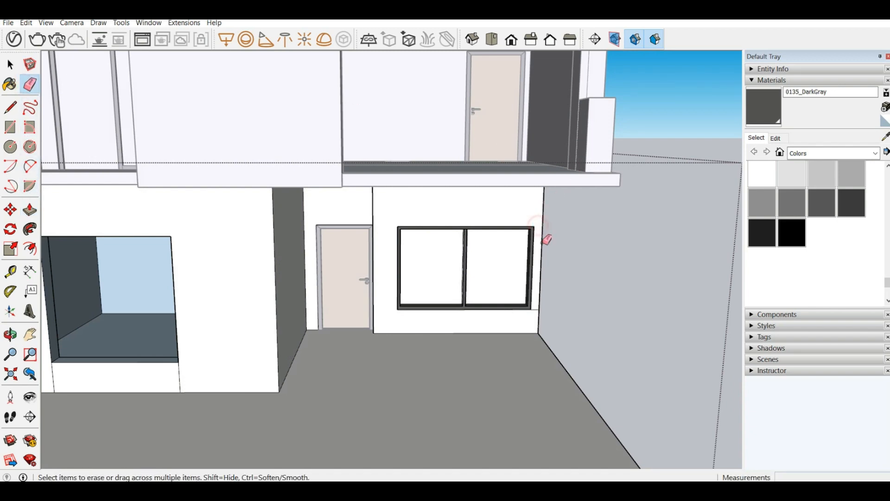
scroll(239, 279, down, 3)
middle_drag(239, 279, 243, 260)
scroll(190, 234, up, 5)
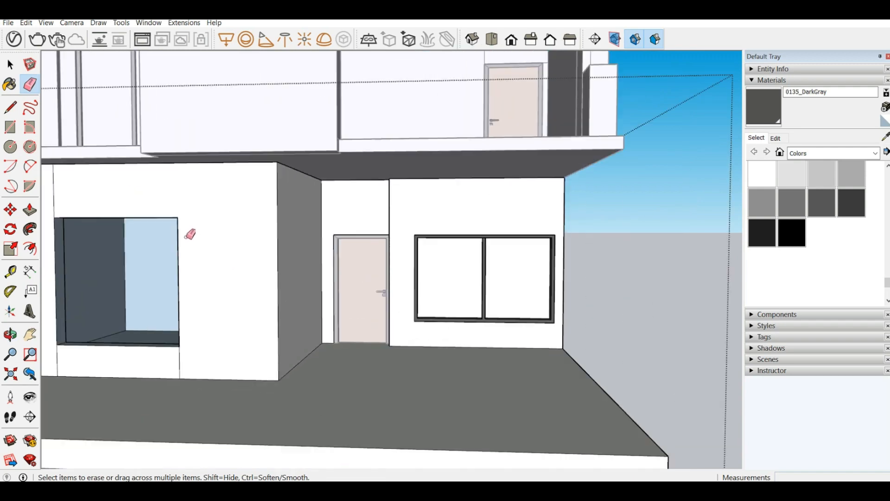
middle_drag(174, 223, 177, 199)
scroll(319, 319, down, 2)
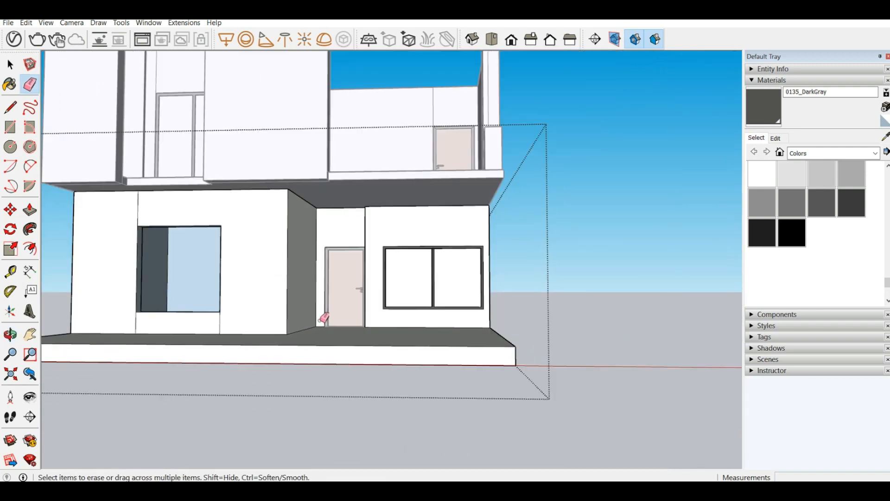
middle_drag(230, 184, 261, 249)
scroll(65, 294, up, 2)
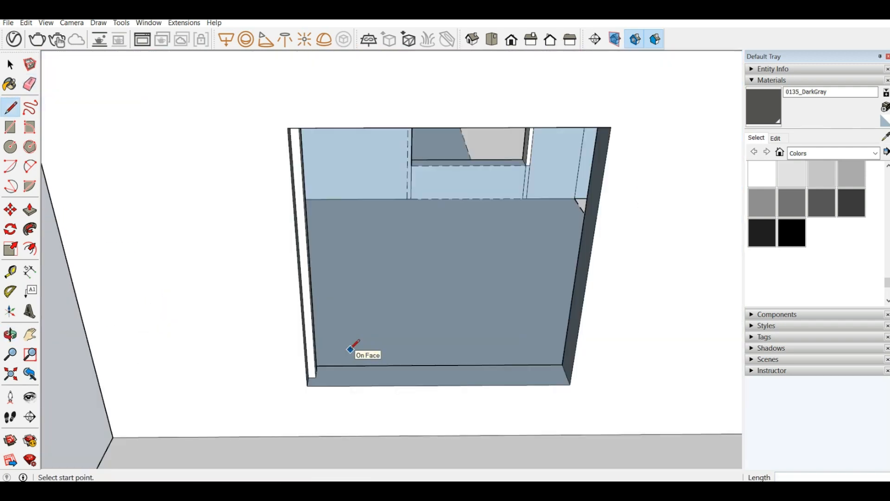
Draw a 6' by 6' rectangle across the unframed square opening, between the midpoints of the reveal's depth at opposite corners
middle_drag(352, 348, 191, 334)
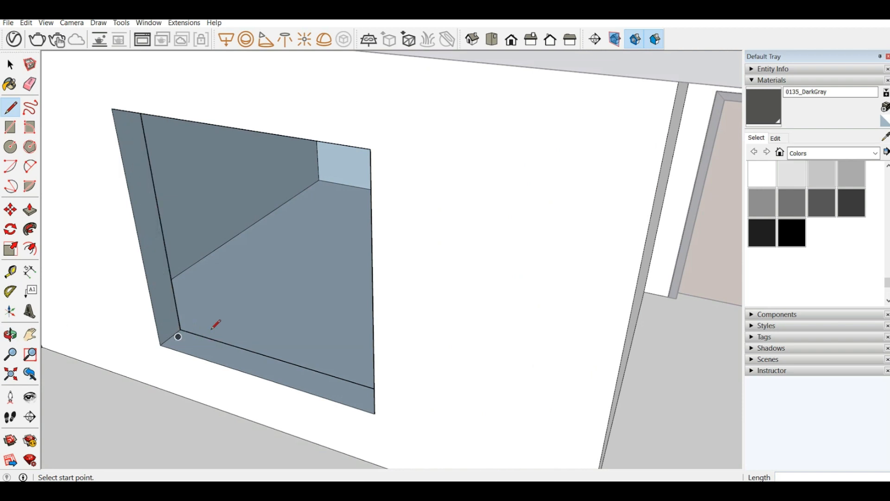
scroll(214, 322, down, 5)
scroll(199, 333, up, 7)
scroll(186, 347, up, 2)
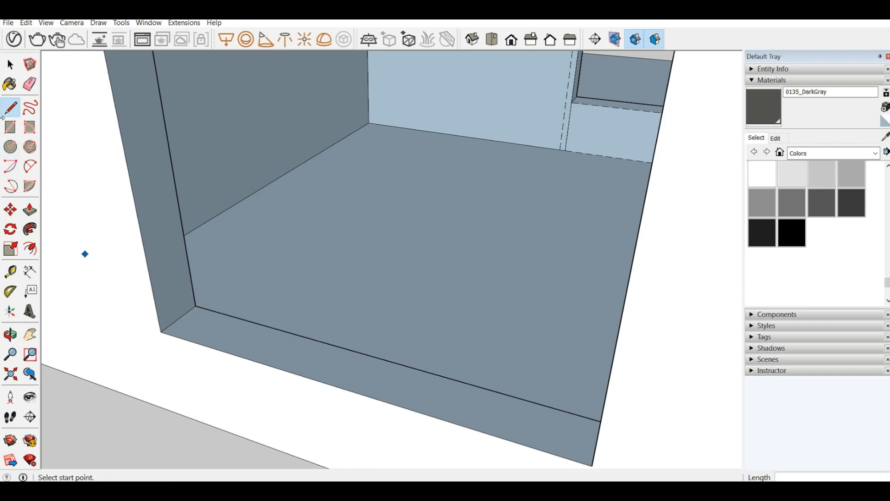
click(10, 126)
scroll(600, 263, down, 6)
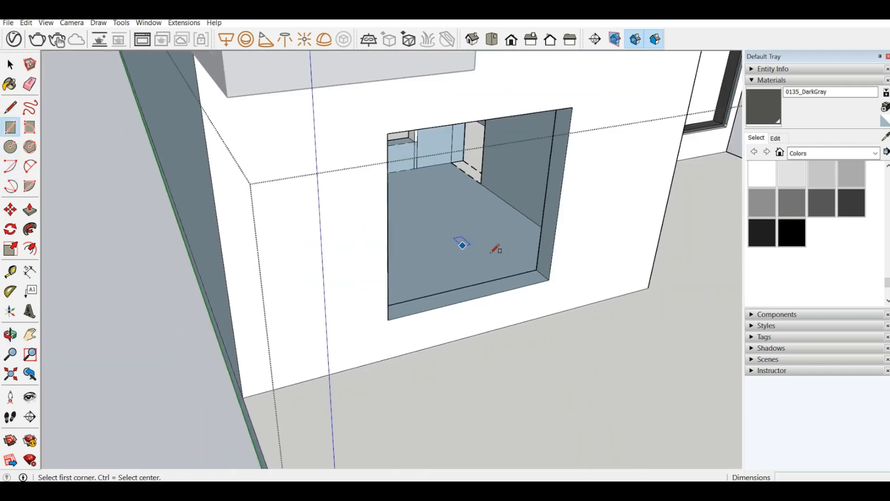
scroll(493, 252, up, 4)
click(596, 298)
scroll(167, 302, down, 5)
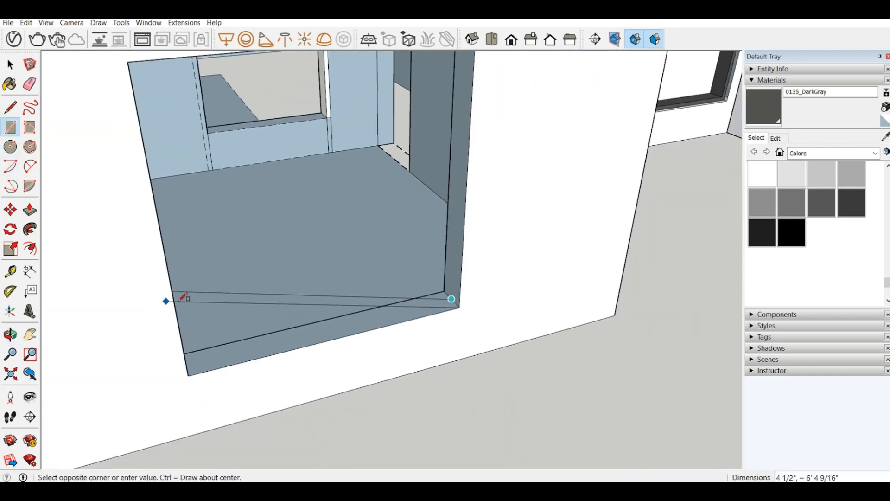
middle_drag(309, 336, 127, 180)
scroll(127, 97, up, 6)
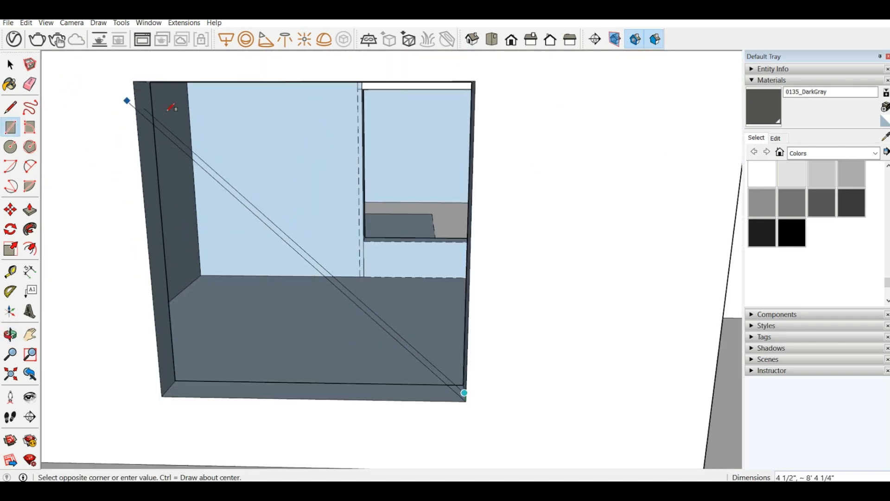
middle_drag(185, 144, 99, 56)
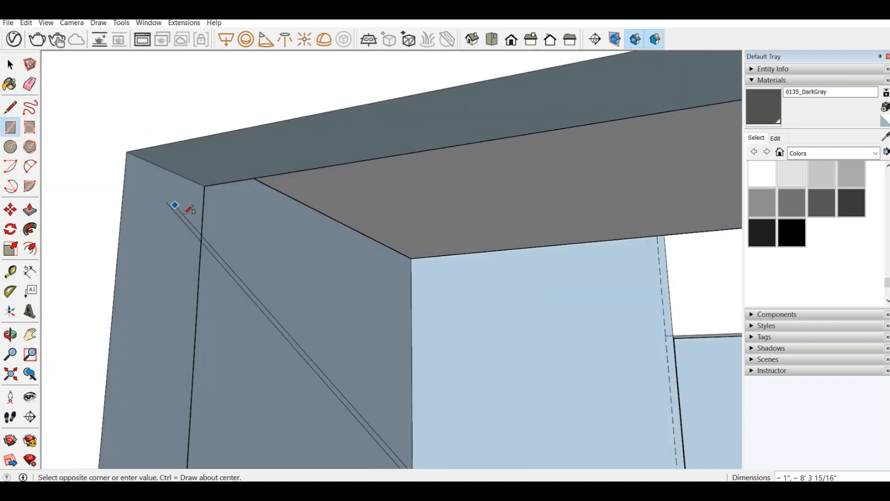
click(171, 165)
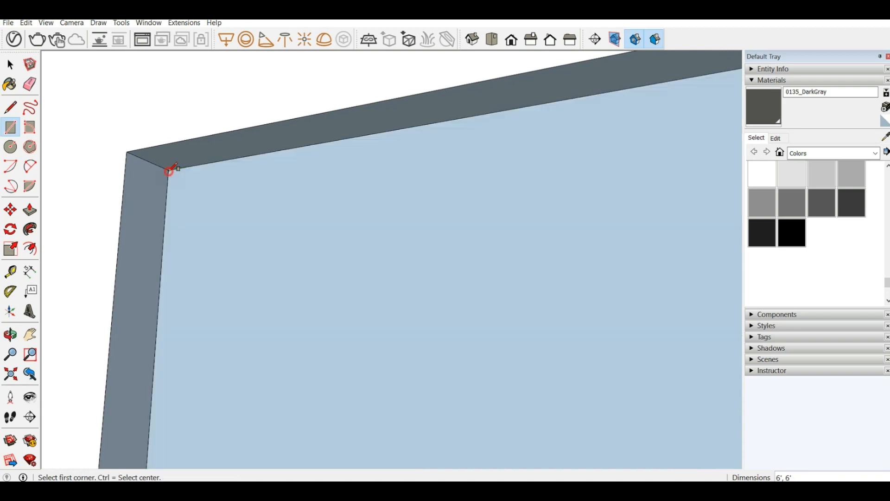
Reverse the new 6' by 6' face and erase it, keeping its outline edges on the reveal
middle_drag(171, 171, 304, 250)
right_click(304, 251)
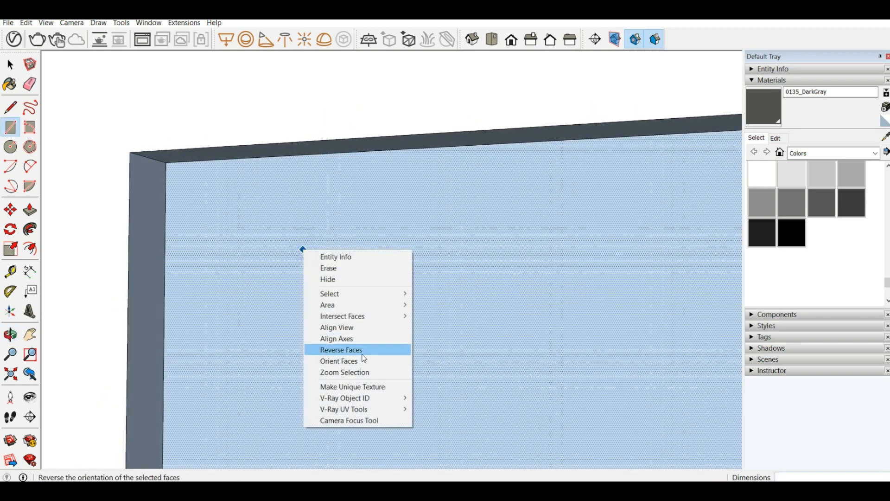
click(365, 358)
middle_drag(103, 274, 171, 328)
right_click(184, 337)
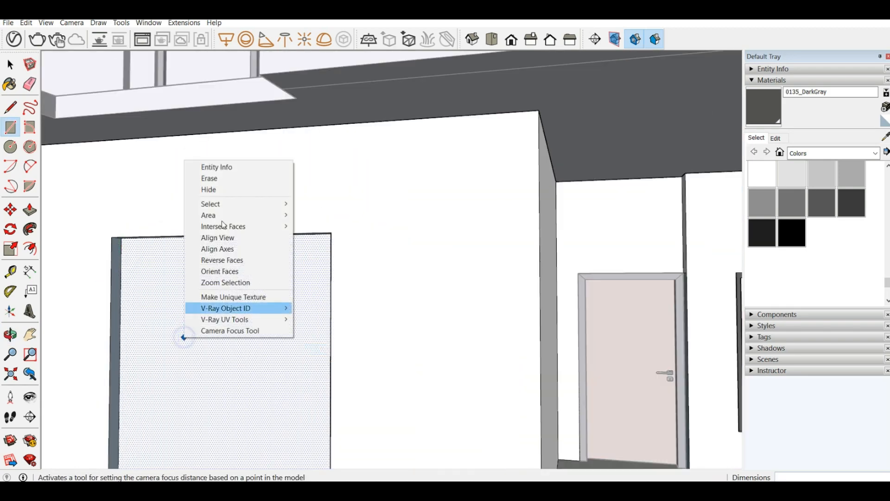
click(222, 178)
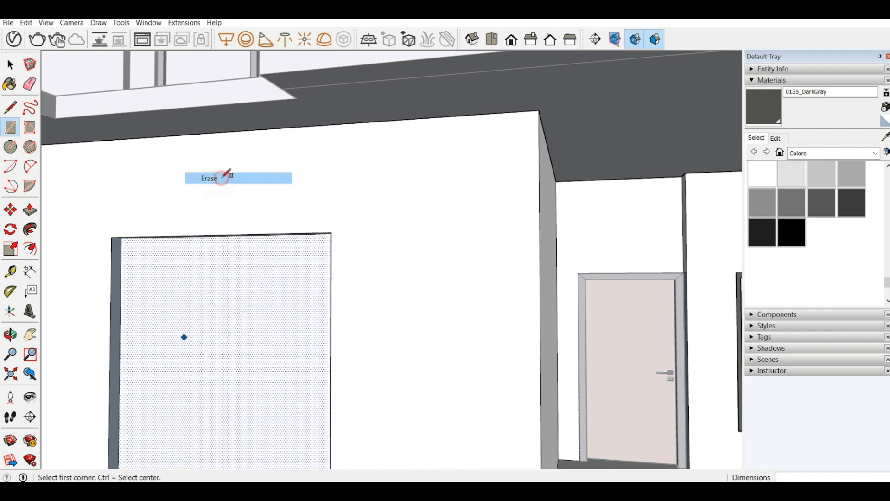
Draw a 2" line across the sill toward the room, starting at the midpoint of the outline edge
scroll(225, 209, down, 2)
middle_drag(208, 294, 149, 411)
scroll(167, 413, up, 4)
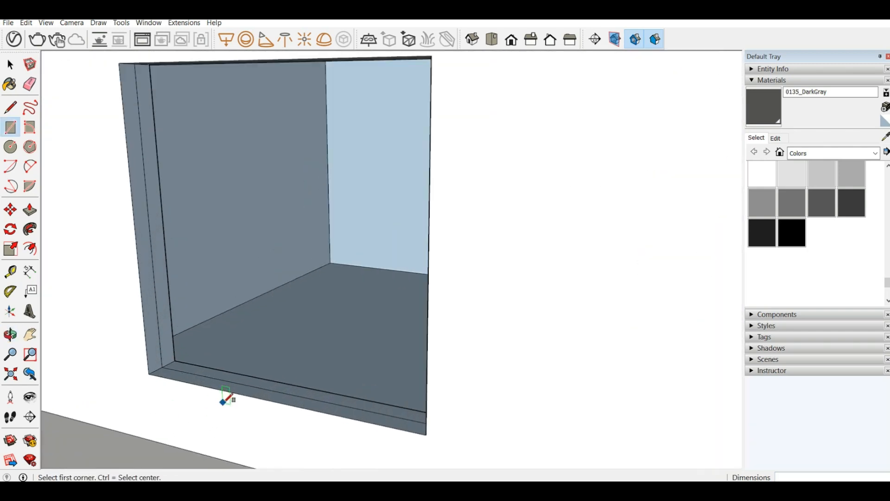
scroll(228, 396, up, 3)
click(14, 105)
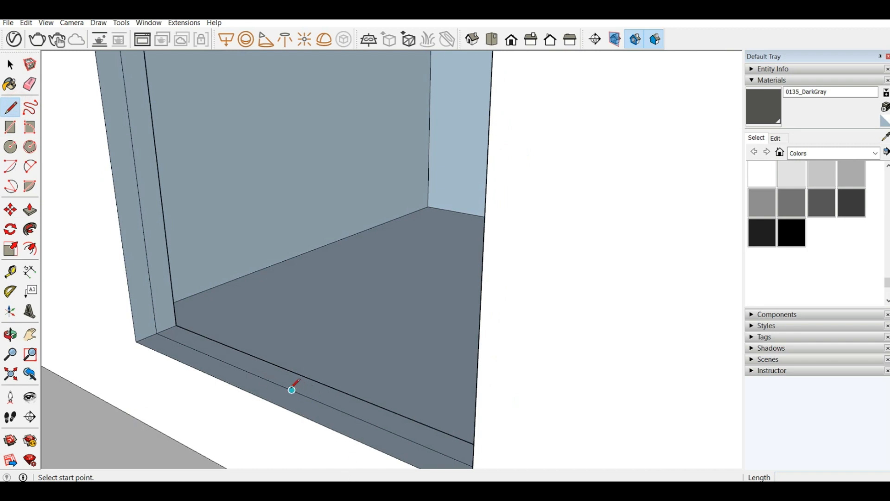
click(292, 390)
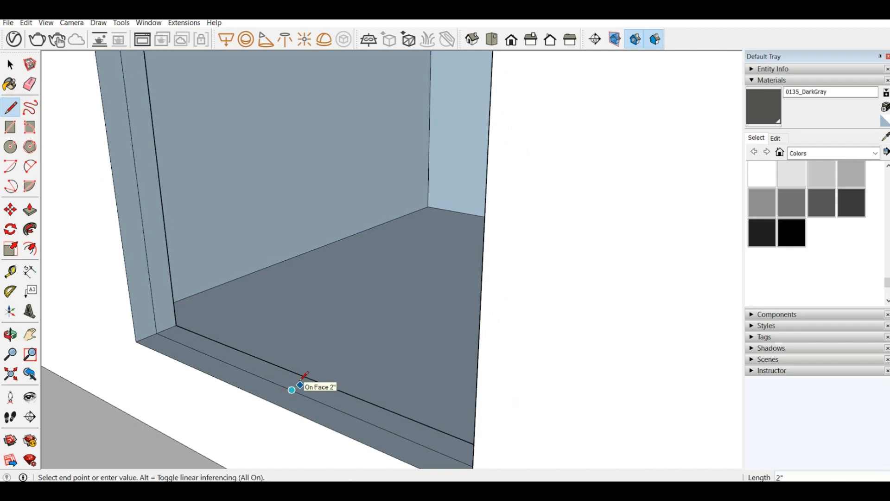
click(293, 389)
Draw a small upright rectangle on the sill, running from the outline edge's midpoint toward the exterior
click(293, 389)
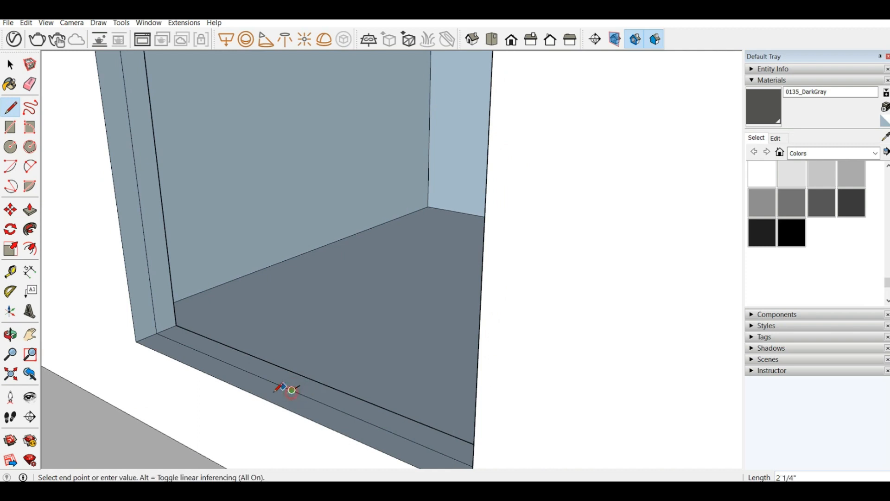
click(285, 390)
click(281, 395)
click(281, 385)
mouse_move(296, 373)
middle_down()
mouse_move(244, 351)
mouse_move(284, 364)
middle_up()
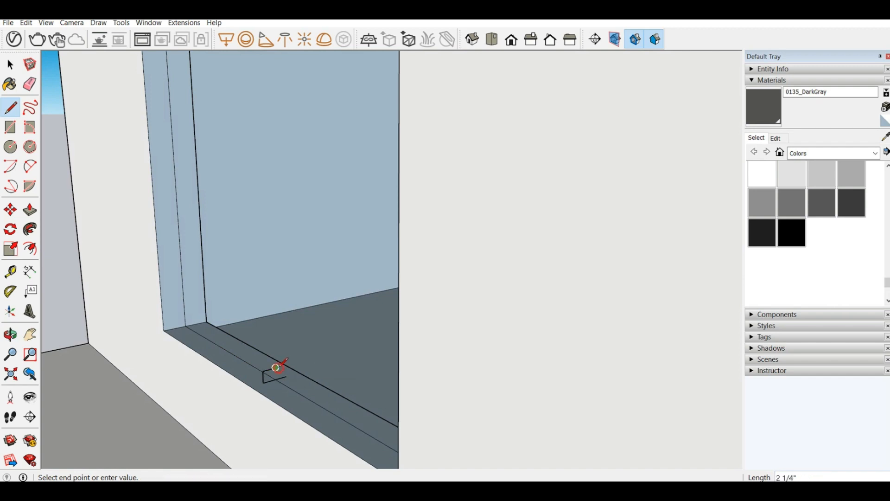
click(276, 369)
scroll(277, 370, down, 3)
Extend the upright rectangle 2" over the inner part of the sill, close its end, and erase the edge between the two halves
click(276, 369)
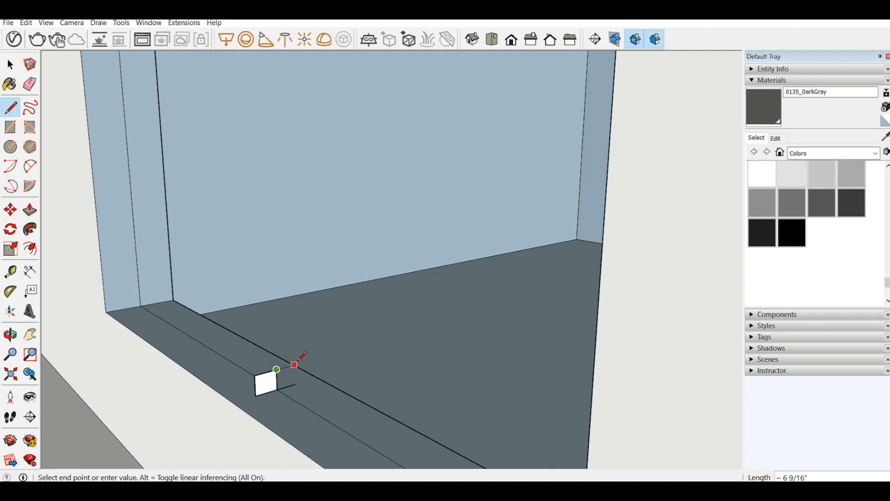
middle_drag(301, 365, 308, 330)
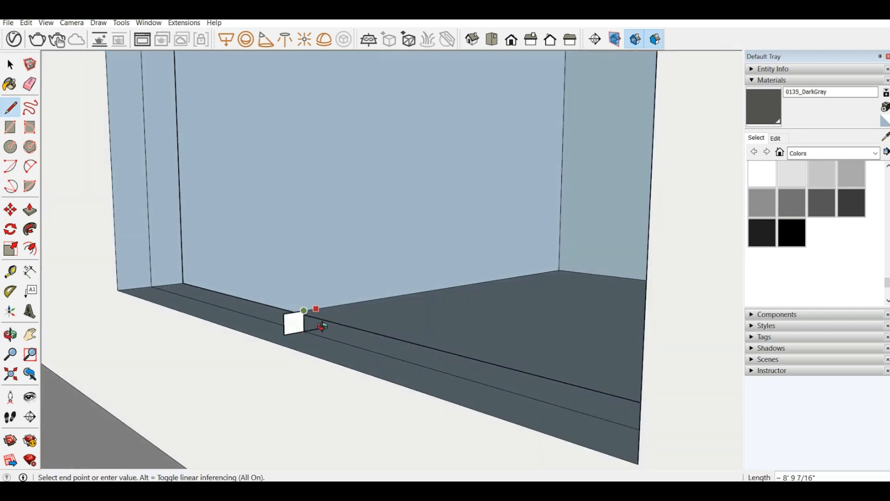
middle_drag(315, 310, 355, 320)
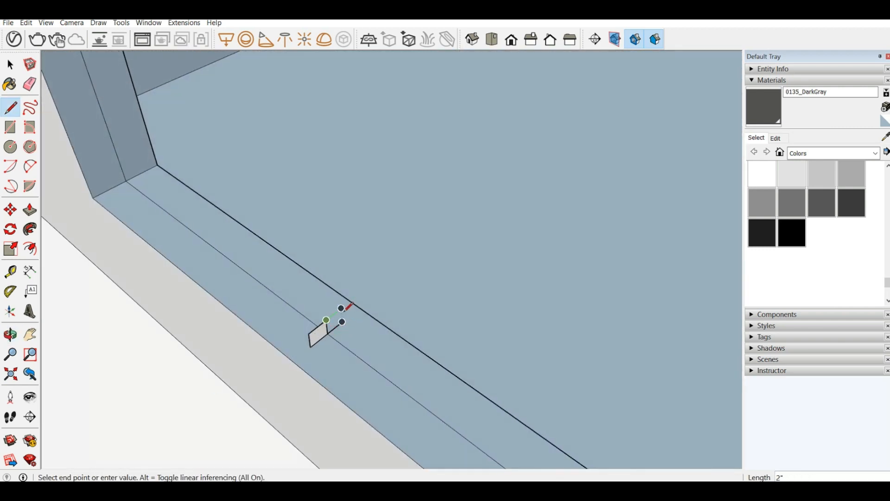
click(342, 310)
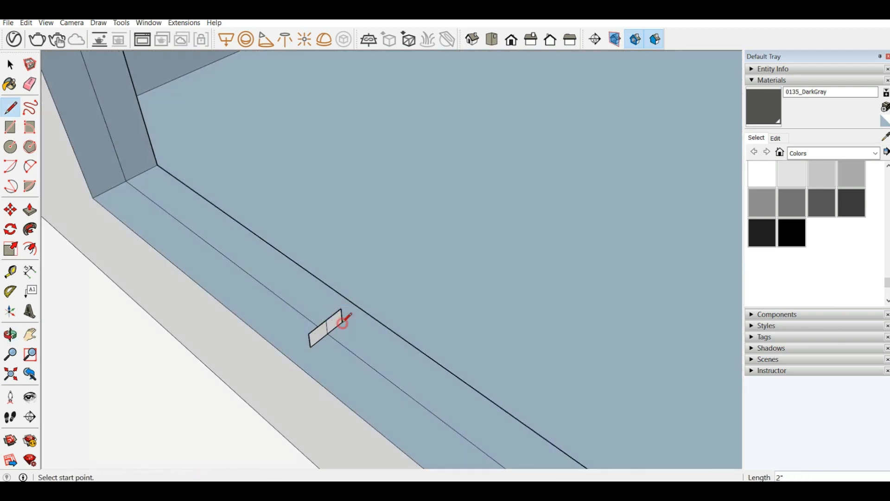
click(30, 84)
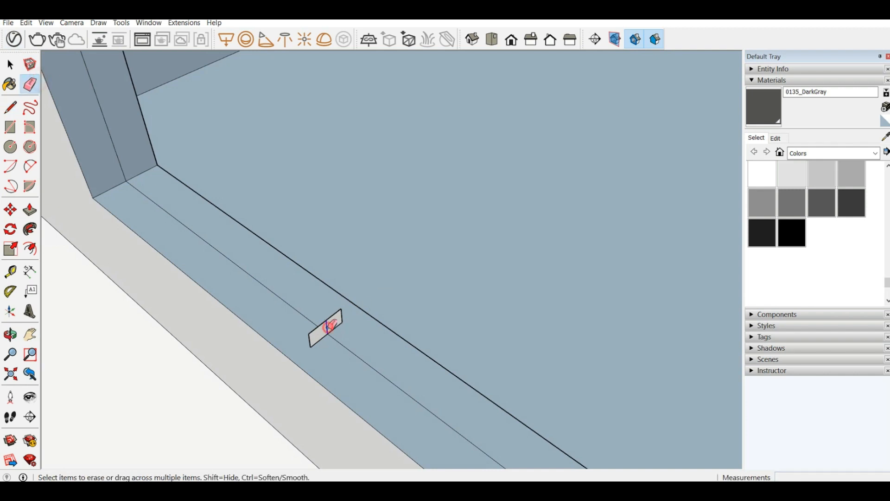
click(327, 328)
Select the outline edges on all four sides of the square opening's reveal as the sweep path
scroll(339, 295, down, 2)
mouse_move(340, 296)
middle_down()
mouse_move(386, 261)
mouse_move(375, 321)
middle_up()
scroll(210, 412, down, 3)
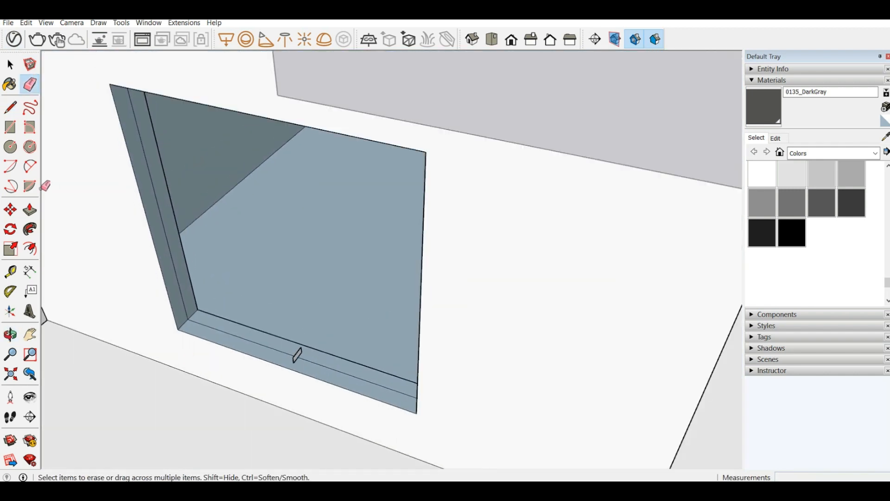
click(9, 84)
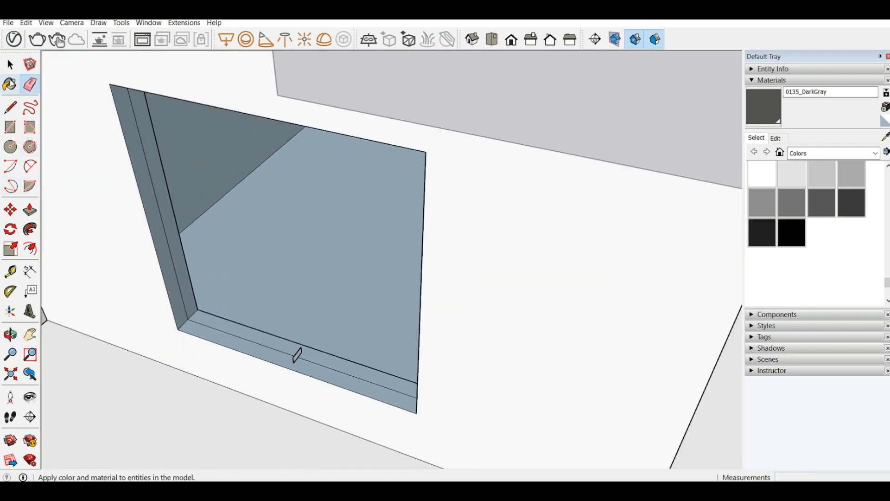
click(236, 335)
middle_drag(235, 335, 731, 177)
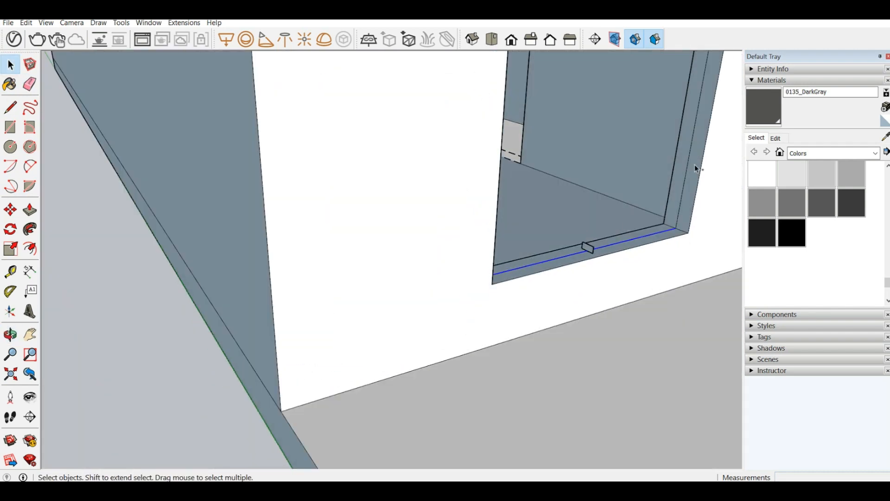
middle_drag(634, 180, 354, 223)
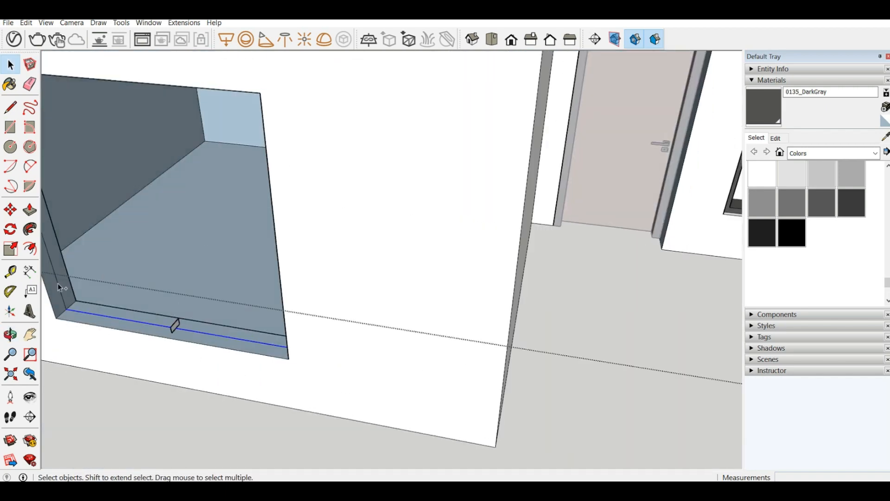
middle_drag(54, 269, 237, 323)
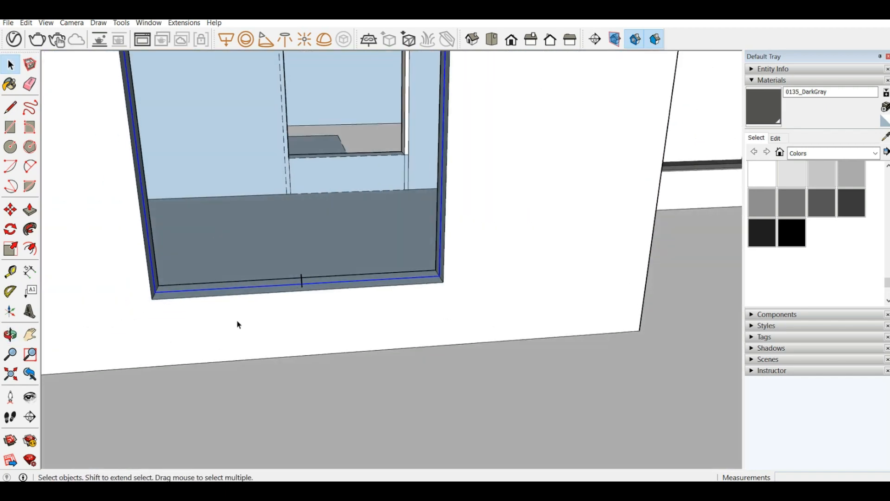
scroll(242, 291, down, 3)
middle_drag(244, 292, 288, 184)
scroll(332, 228, up, 6)
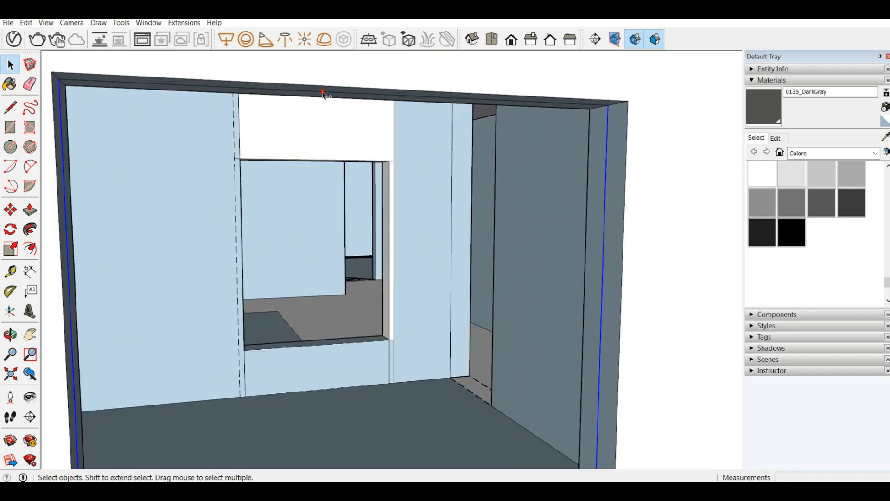
scroll(316, 102, down, 6)
scroll(301, 334, up, 2)
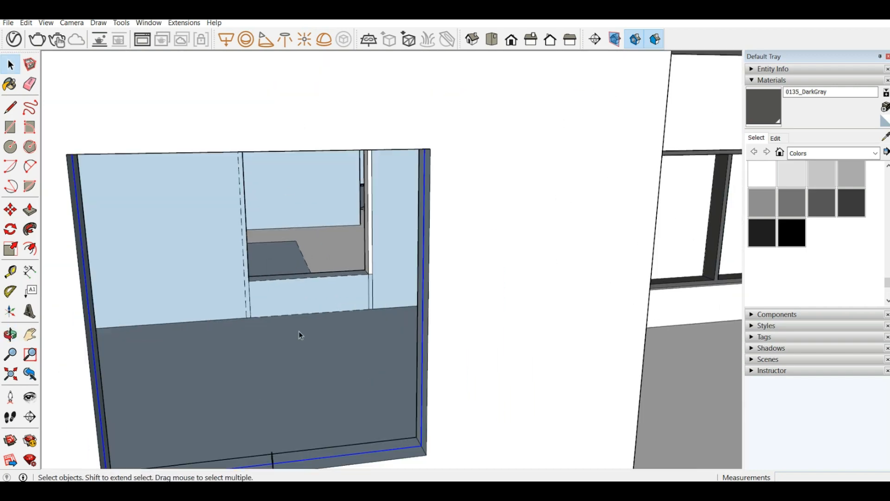
Sweep the small sill rectangle along the selected outline edges with Follow Me to form the window frame
scroll(311, 367, down, 3)
scroll(325, 378, down, 3)
scroll(206, 424, up, 6)
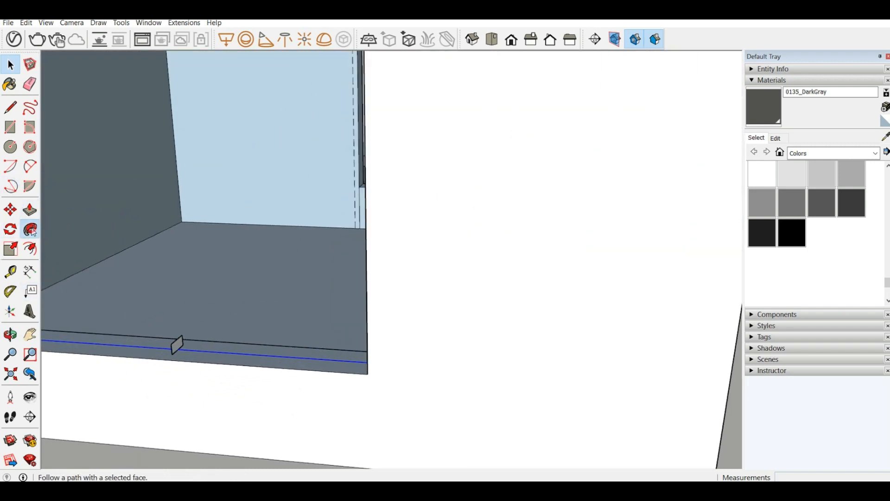
scroll(179, 347, down, 5)
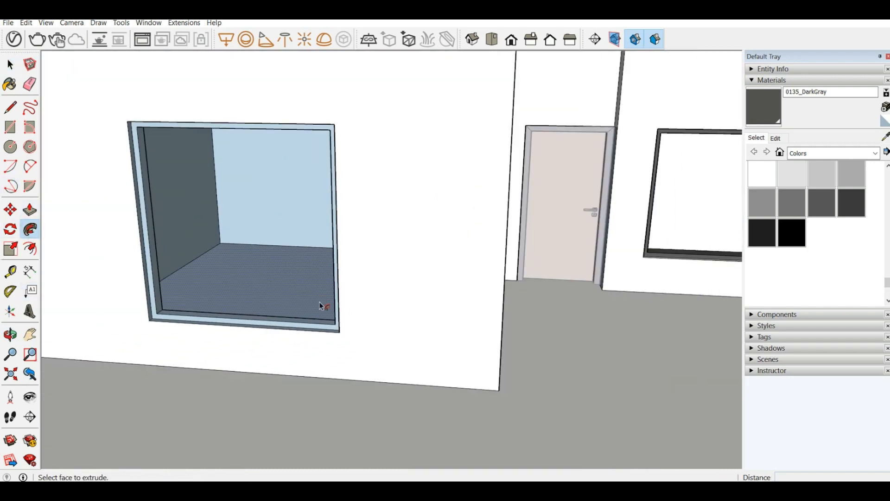
Draw a line straight across the inner bottom face of the new frame, starting at the midpoint of its front edge
middle_drag(318, 304, 213, 132)
scroll(178, 195, up, 3)
middle_drag(234, 178, 236, 246)
scroll(282, 324, down, 4)
middle_drag(284, 327, 306, 362)
scroll(278, 380, up, 6)
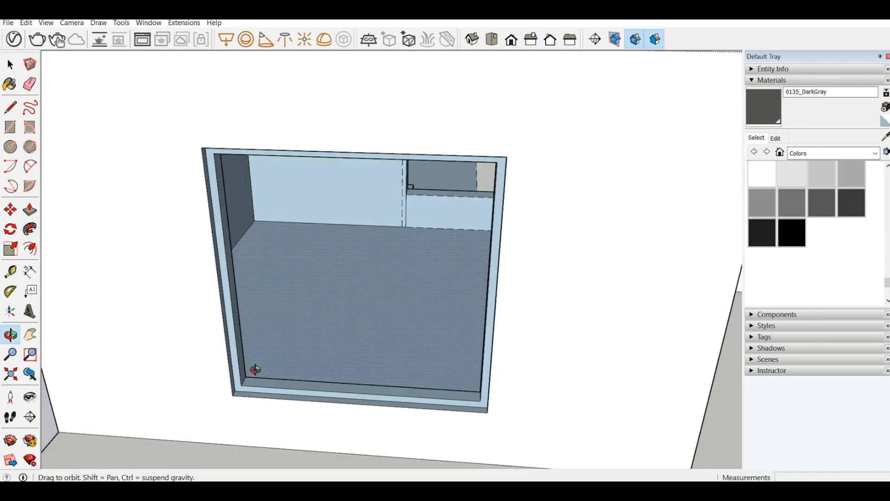
click(10, 126)
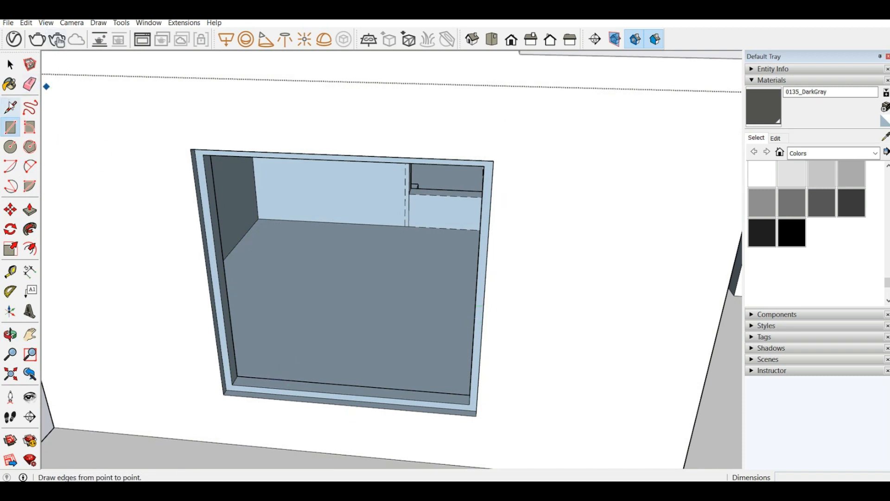
scroll(357, 371, up, 2)
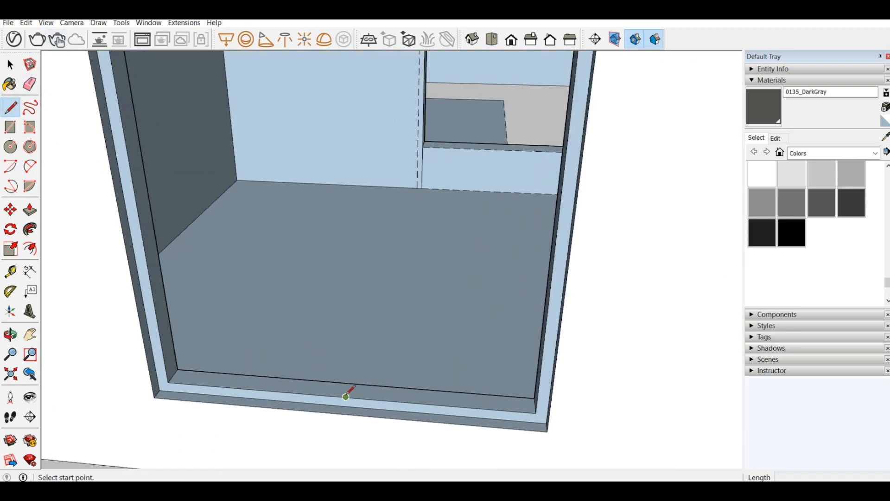
click(347, 397)
click(351, 383)
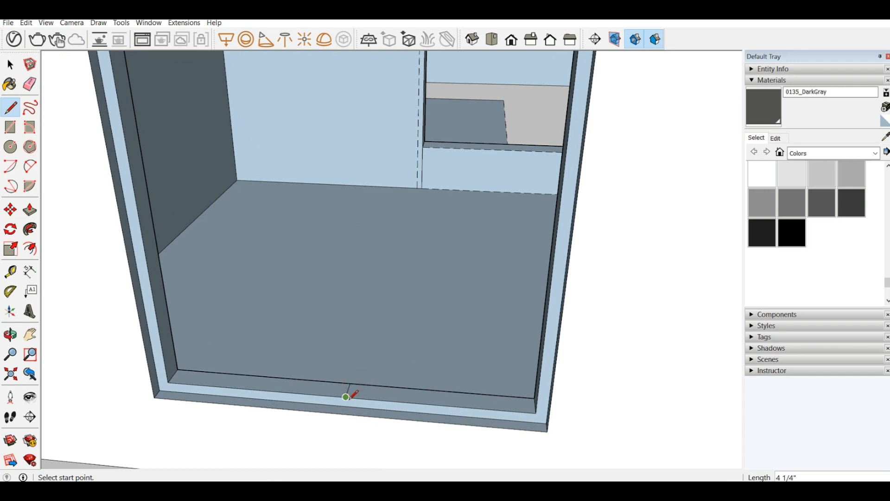
Mark 2" from the centre line along the front edge, erase the face that closes, and draw a parallel line across the frame there
click(357, 398)
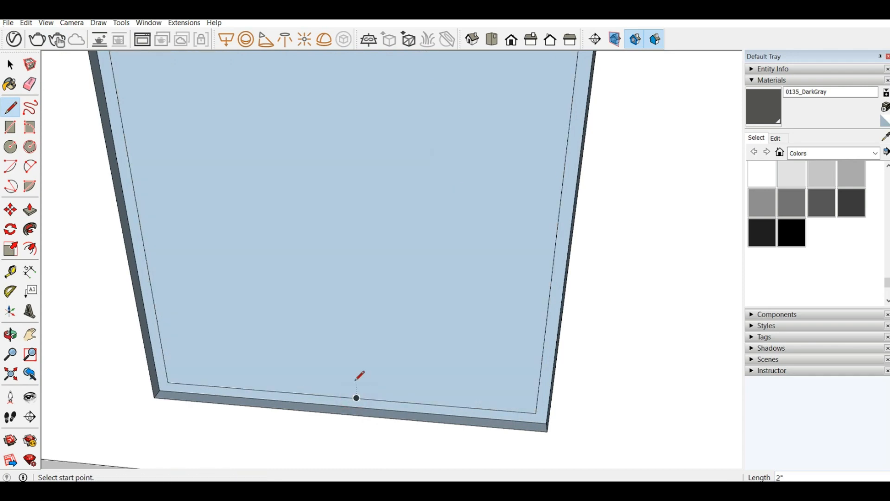
right_click(356, 364)
click(382, 205)
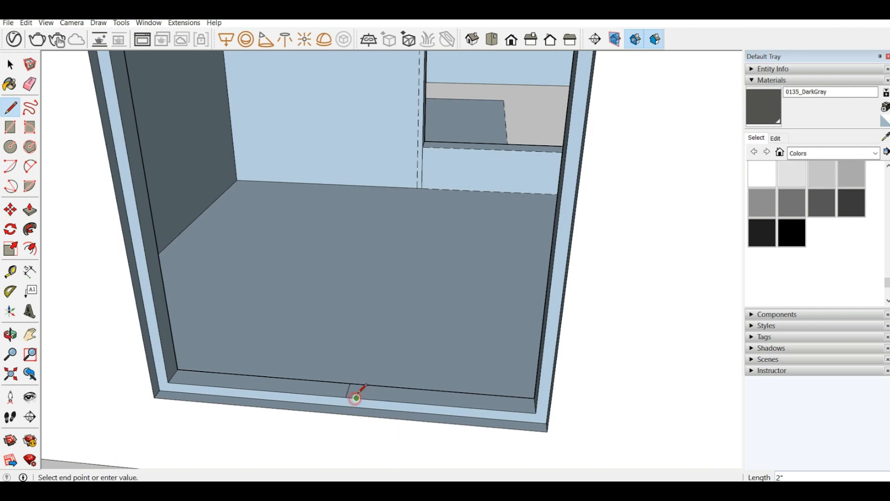
click(369, 380)
Mark 2" on the opposite side of the centre line, erase the closing face again, and draw the matching line across the frame
scroll(298, 199, down, 5)
scroll(324, 259, up, 8)
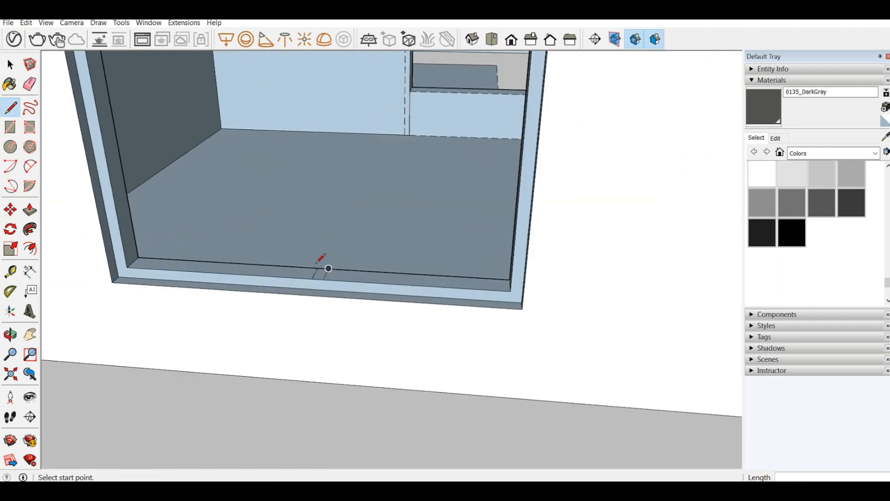
click(313, 288)
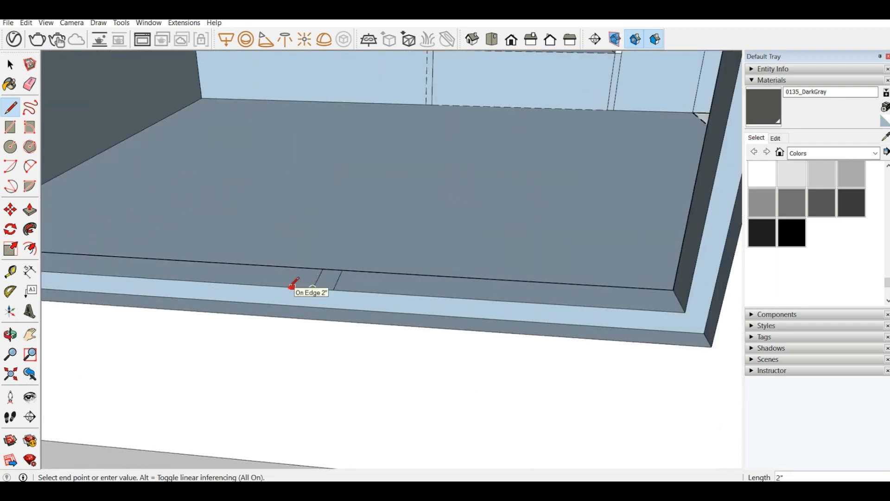
click(299, 287)
right_click(282, 201)
click(289, 231)
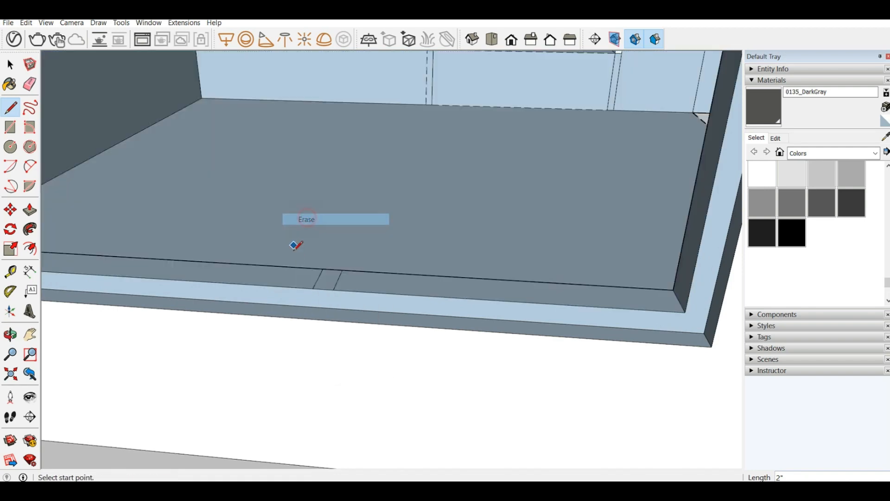
click(292, 287)
click(305, 268)
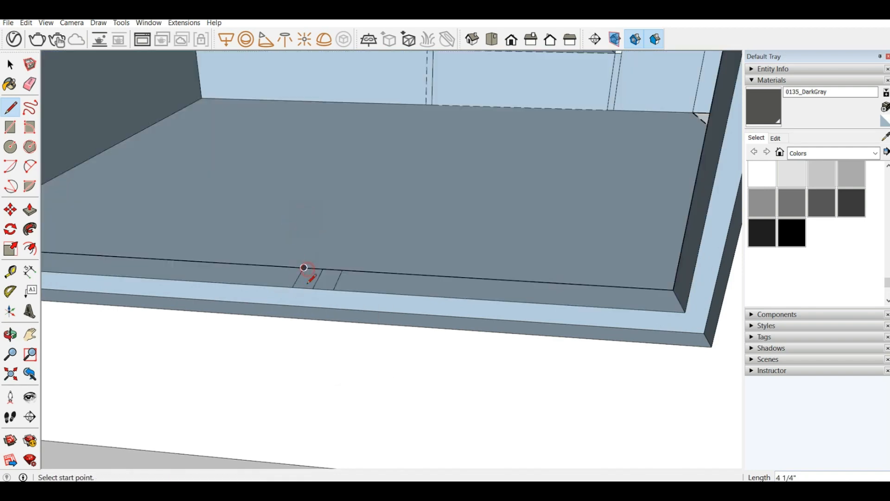
Draw a line midway between the centre and each outer line, and erase the centre and outer lines to leave one strip
click(313, 268)
click(324, 289)
click(29, 84)
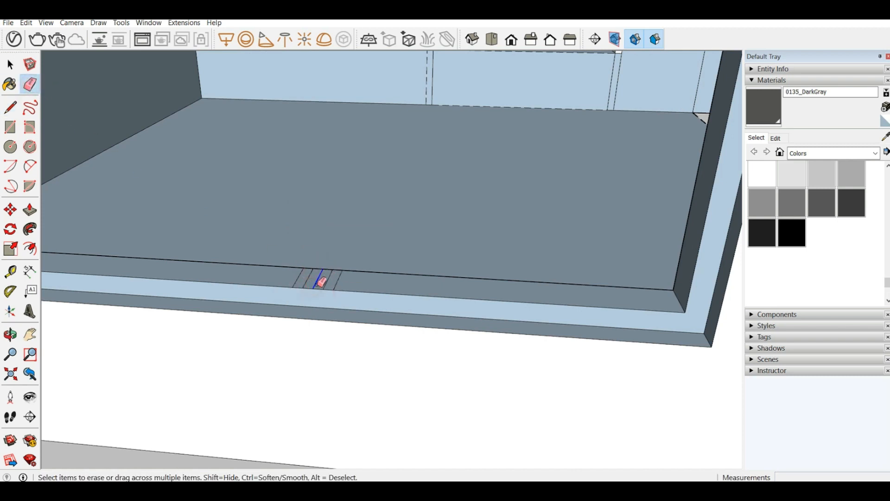
scroll(367, 294, down, 5)
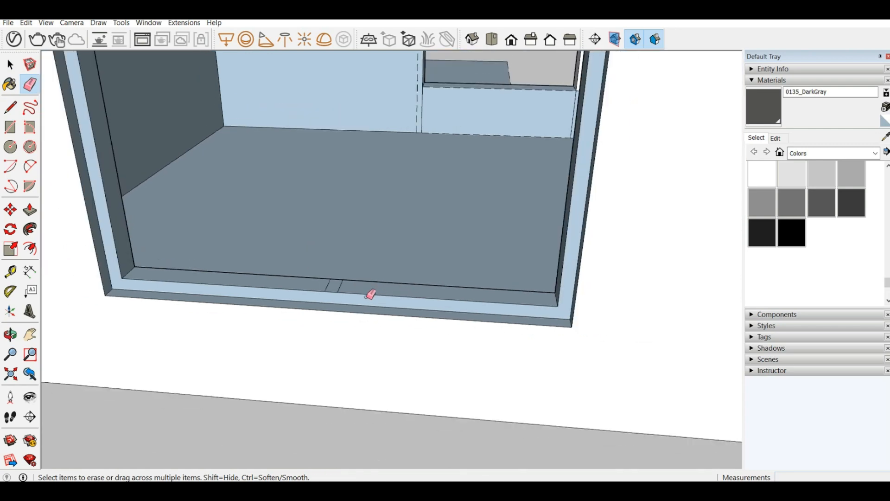
Push/Pull the central strip up 5' 8" to the top of the frame to form the vertical divider
click(26, 212)
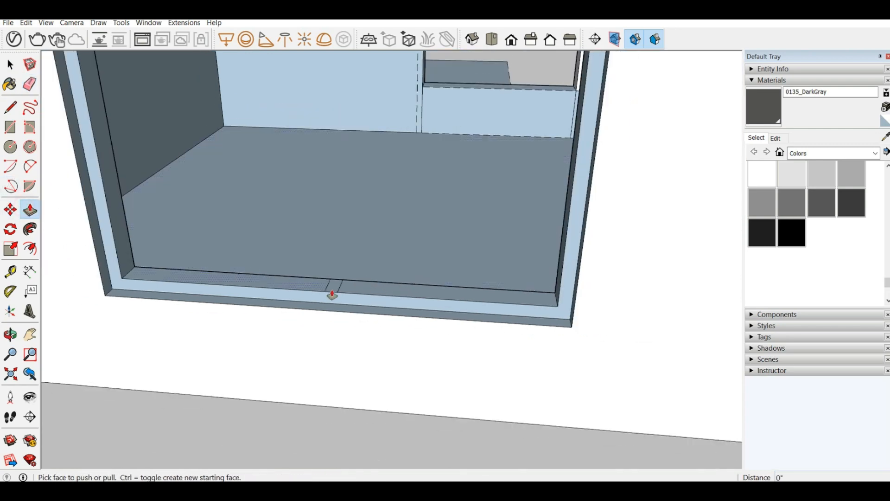
scroll(339, 278, down, 6)
click(370, 252)
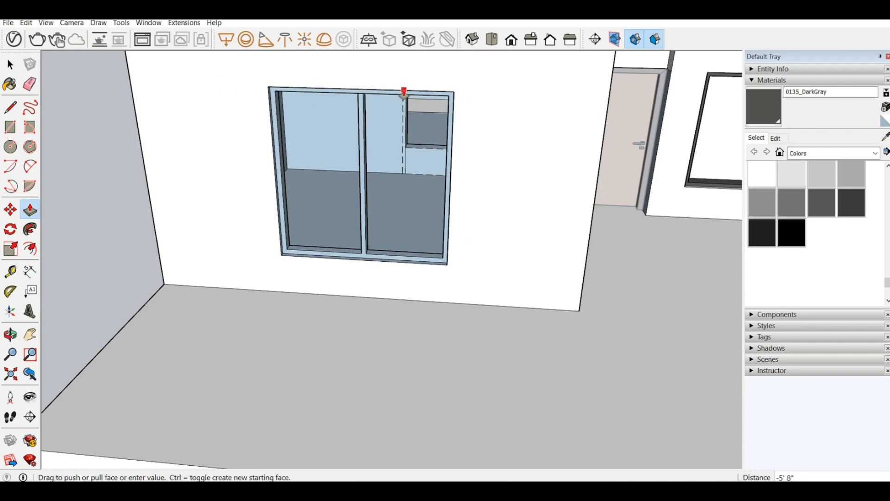
click(404, 94)
Paint the front face of the frame and divider with 0135_DarkGray, undoing the misplaced fill on the walls
scroll(420, 143, up, 2)
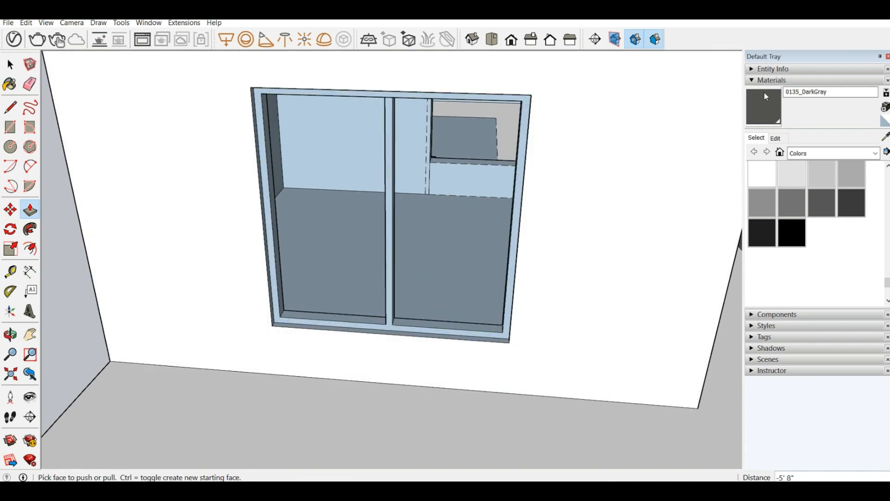
click(766, 97)
scroll(397, 93, up, 5)
scroll(482, 121, down, 5)
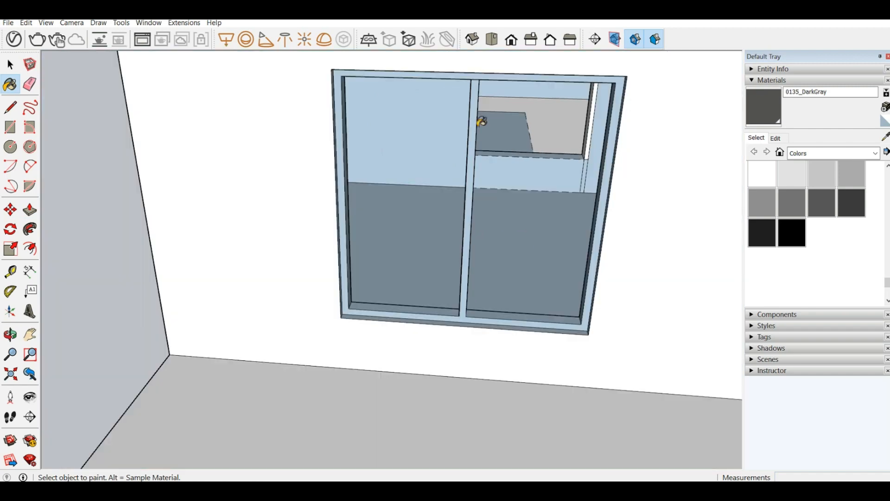
click(477, 93)
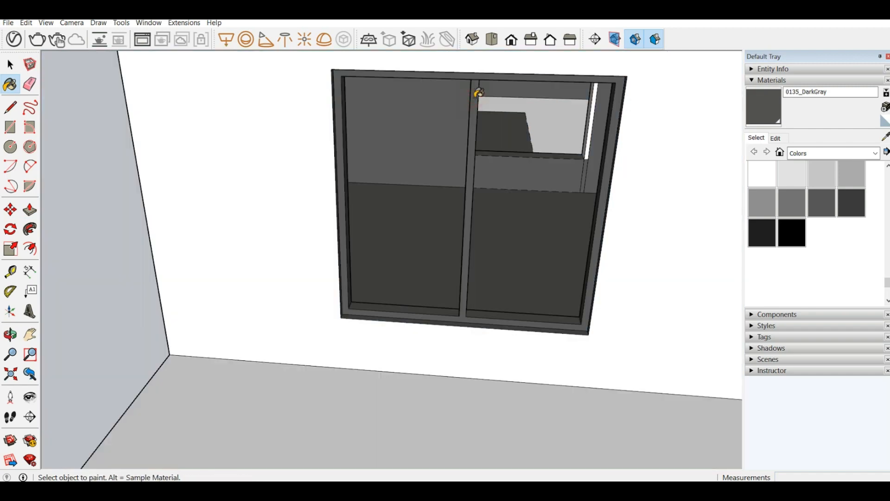
key(ctrl+z)
click(478, 95)
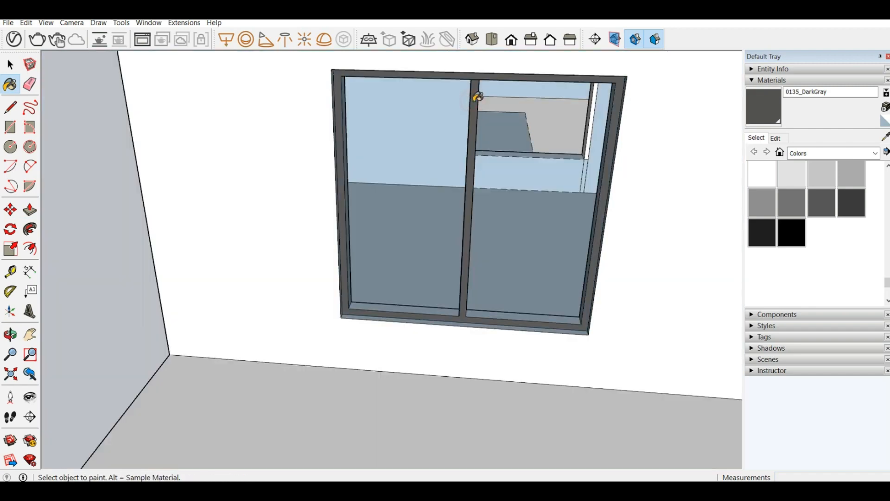
Paint the frame's inner side faces and both inner bottom faces with 0135_DarkGray
scroll(390, 207, up, 4)
scroll(273, 280, down, 3)
click(285, 292)
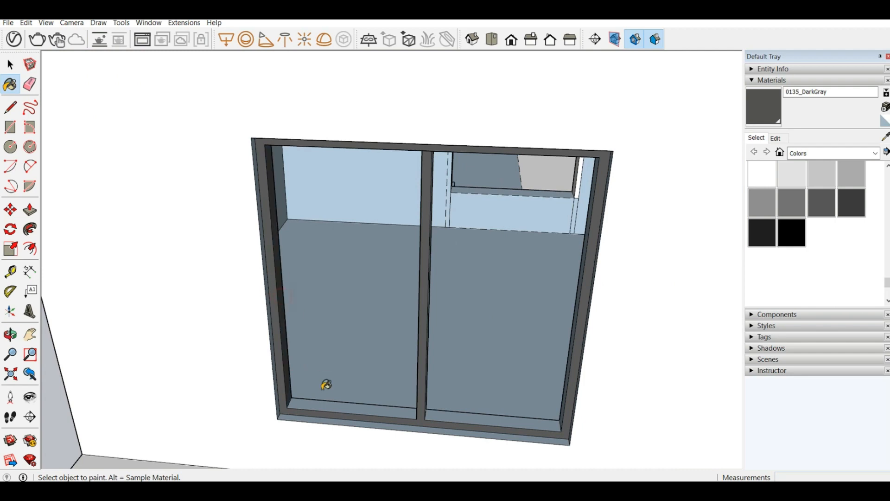
click(332, 404)
click(456, 416)
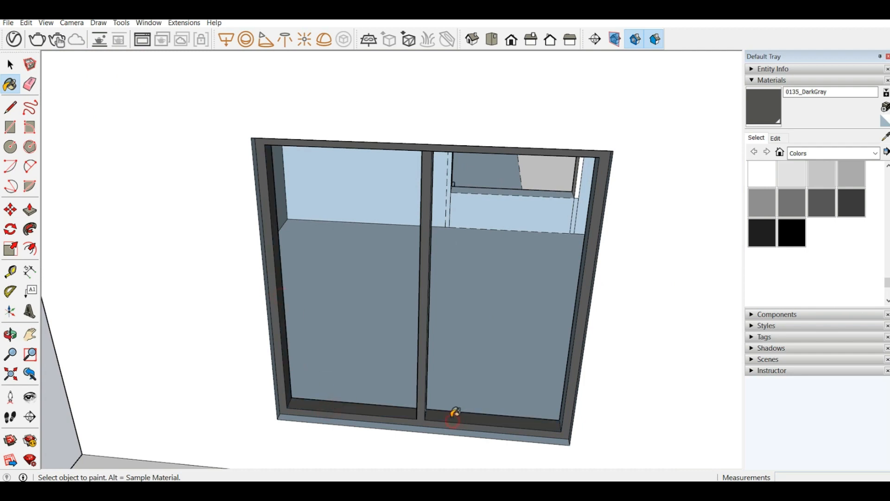
scroll(543, 414, up, 5)
click(608, 414)
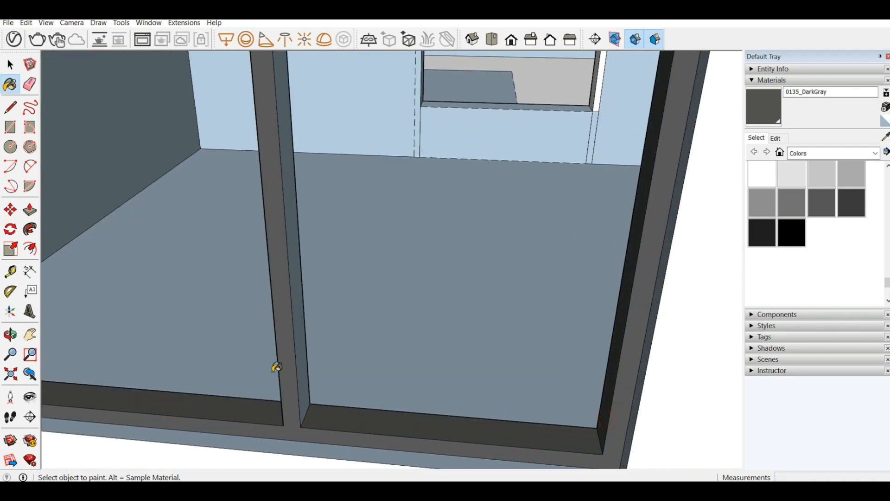
Paint both side faces of the vertical divider with 0135_DarkGray
click(301, 365)
middle_drag(274, 358, 422, 364)
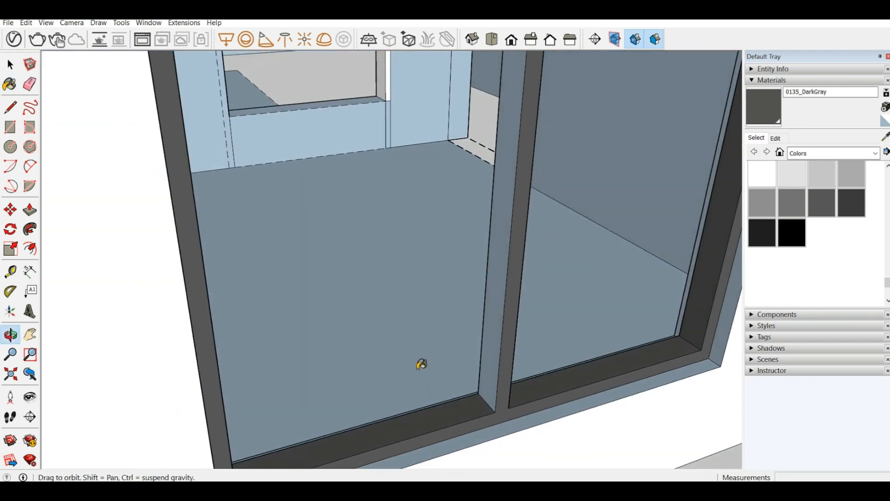
click(489, 341)
Paint the two inner top faces of the frame, on either side of the divider, with 0135_DarkGray
scroll(380, 397, down, 6)
middle_drag(406, 225, 340, 68)
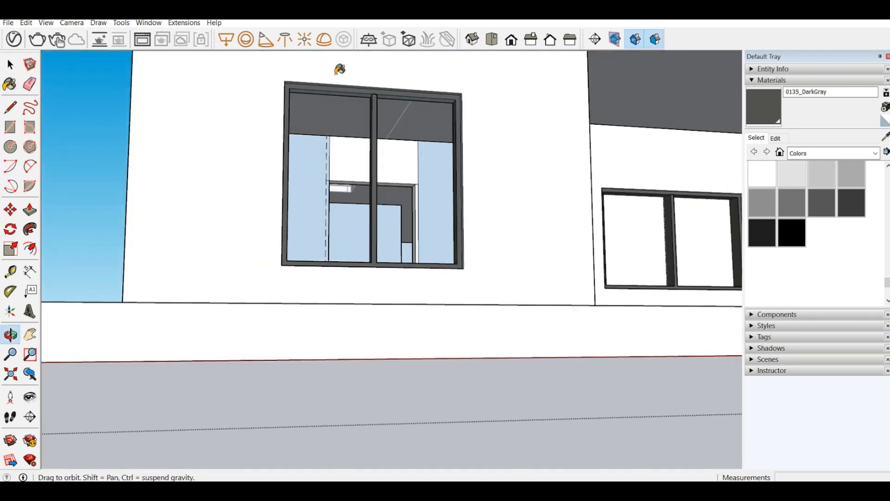
scroll(378, 84, up, 3)
scroll(378, 84, up, 3)
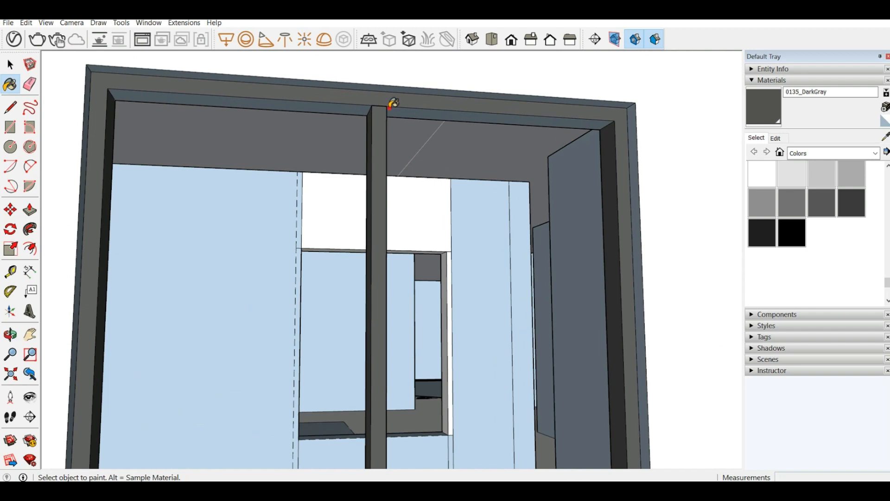
click(358, 104)
click(391, 104)
scroll(390, 104, up, 4)
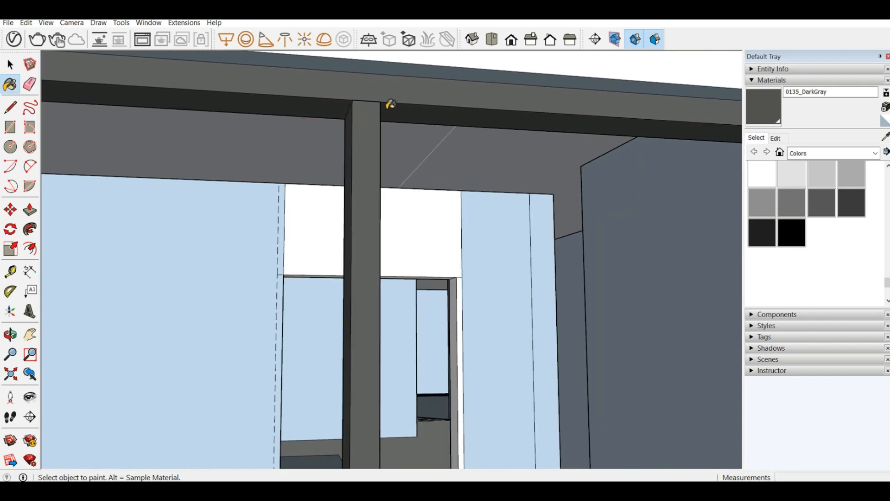
mouse_move(377, 106)
middle_down()
mouse_move(538, 109)
mouse_move(416, 53)
mouse_move(384, 51)
mouse_move(305, 201)
mouse_move(533, 276)
mouse_move(460, 318)
mouse_move(509, 294)
mouse_move(497, 238)
mouse_move(413, 365)
mouse_move(382, 304)
mouse_move(369, 296)
mouse_move(334, 302)
middle_up()
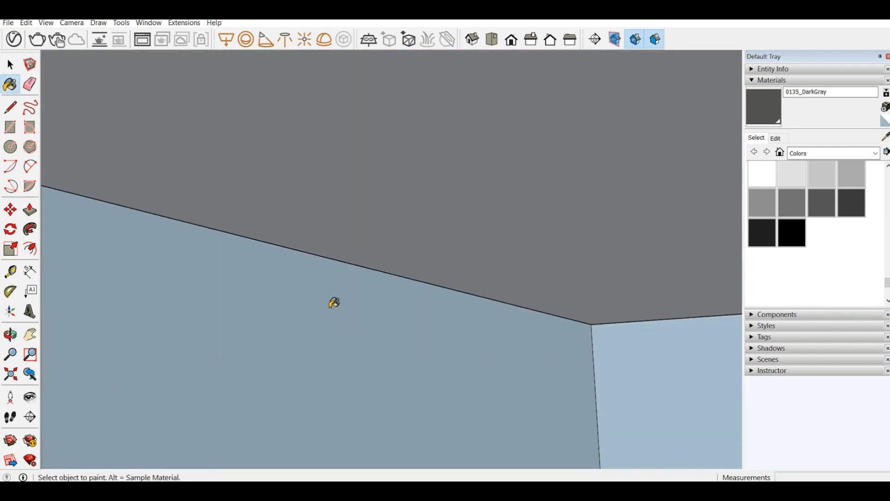
Paint the interior-side face of the window frame and its vertical divider with 0135_DarkGray
middle_drag(330, 254, 338, 236)
scroll(342, 232, down, 4)
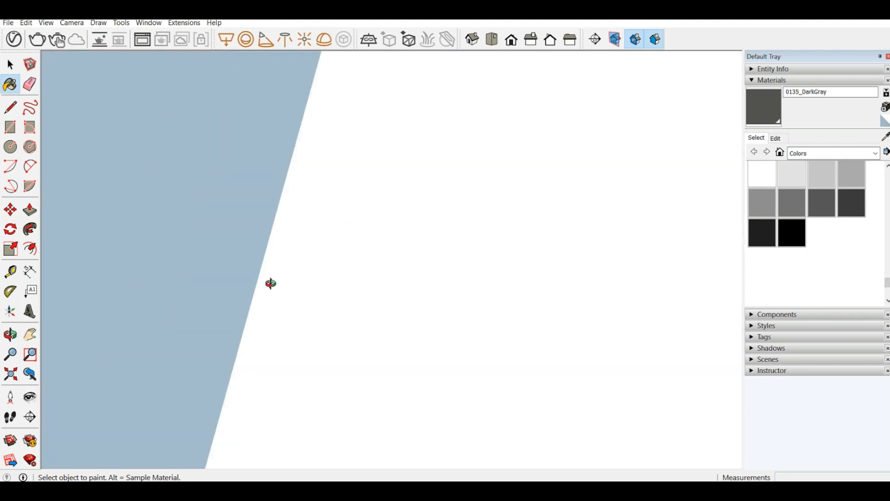
mouse_move(271, 284)
middle_down()
mouse_move(513, 304)
mouse_move(708, 297)
mouse_move(501, 352)
mouse_move(114, 291)
middle_up()
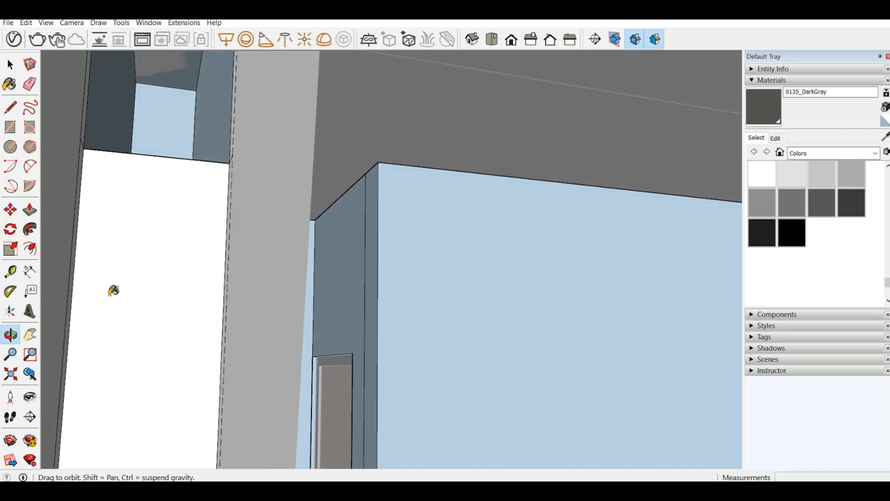
click(29, 344)
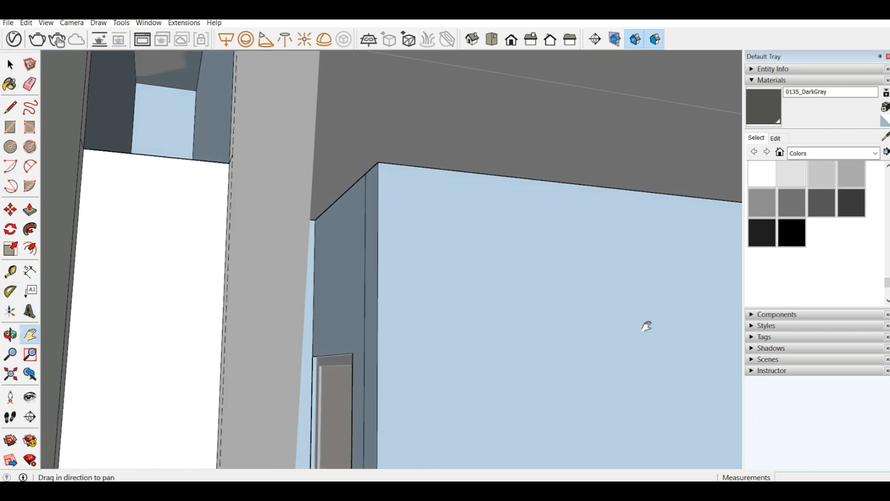
mouse_move(646, 324)
middle_down()
mouse_move(338, 287)
mouse_move(534, 304)
mouse_move(481, 292)
middle_up()
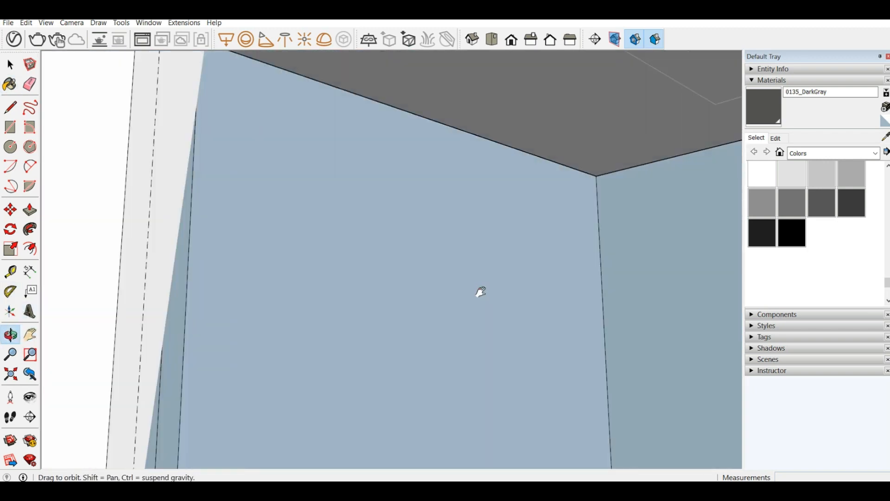
drag(604, 283, 175, 197)
middle_drag(162, 194, 291, 228)
drag(660, 292, 393, 143)
middle_drag(607, 205, 676, 261)
scroll(674, 443, up, 2)
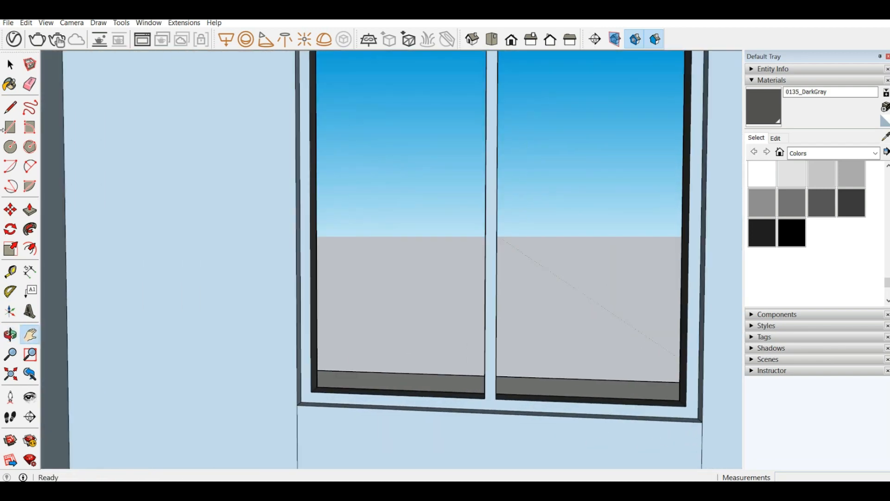
click(763, 107)
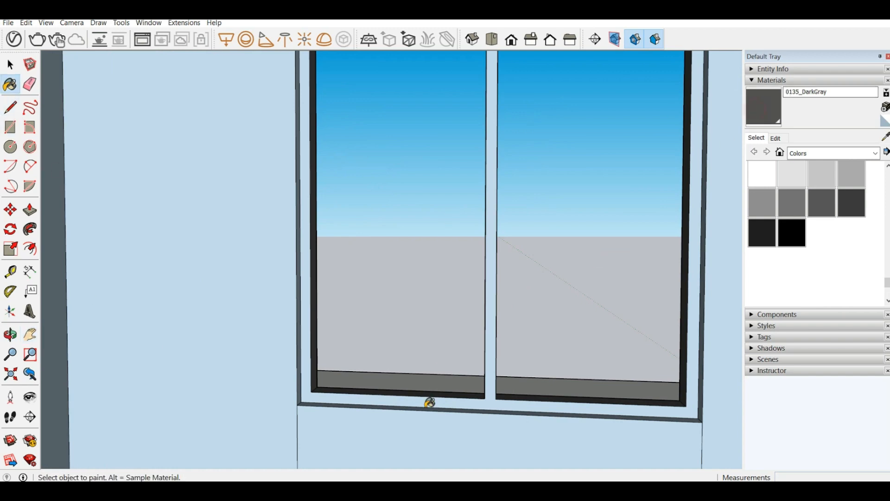
click(493, 387)
scroll(354, 374, up, 2)
mouse_move(354, 374)
middle_down()
mouse_move(284, 417)
mouse_move(327, 429)
mouse_move(352, 406)
middle_up()
scroll(352, 406, down, 2)
middle_drag(416, 305, 455, 169)
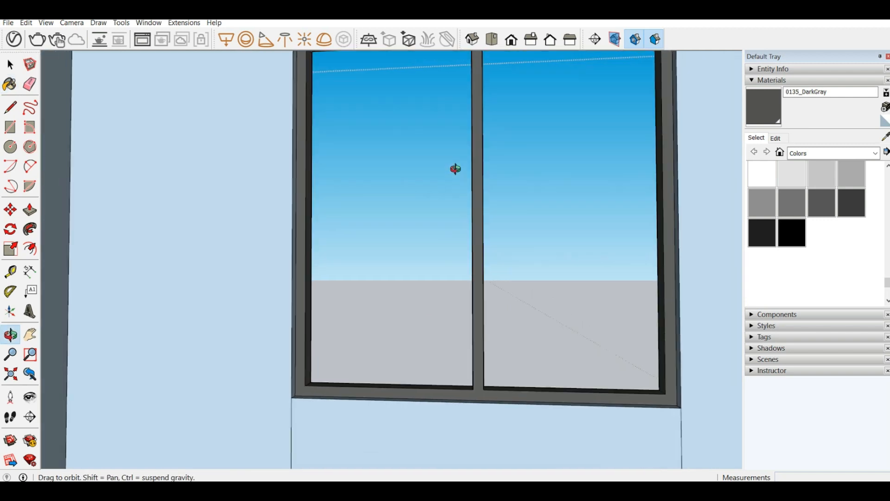
scroll(452, 167, up, 1)
scroll(443, 288, down, 1)
scroll(380, 158, up, 4)
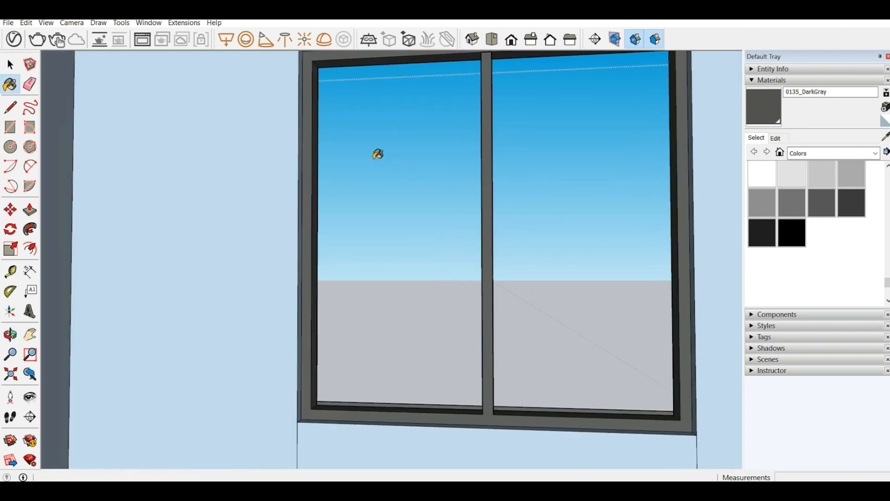
Draw a rectangular pane of about 5' 8" by 5' 8" inside the frame of the ground-floor square window, spanning behind its divider
middle_drag(400, 162, 479, 251)
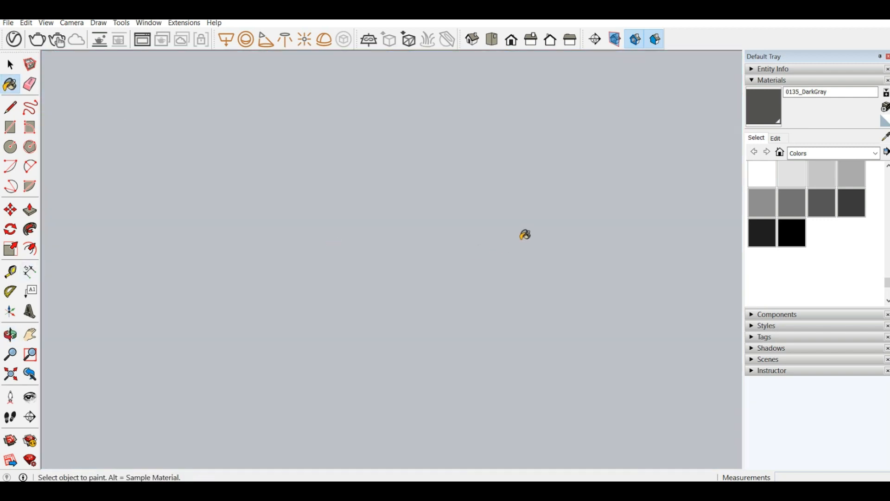
middle_drag(709, 220, 154, 210)
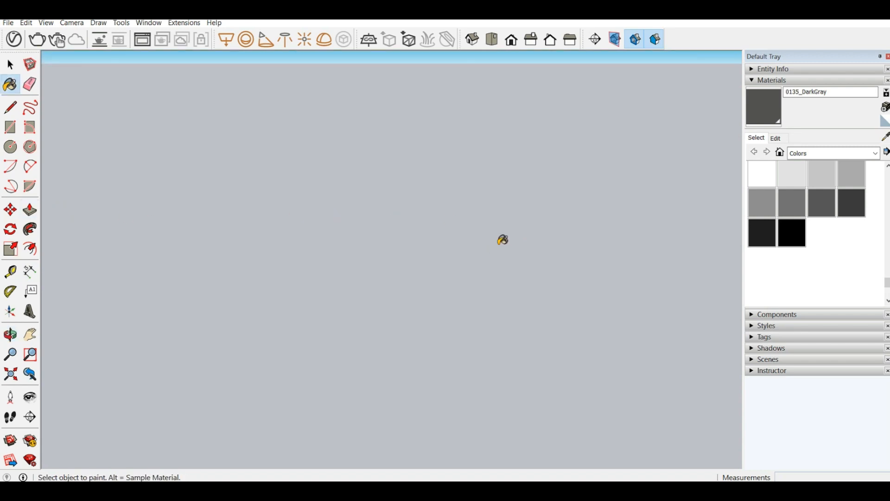
middle_drag(503, 240, 323, 211)
scroll(506, 251, down, 2)
scroll(321, 224, down, 1)
scroll(323, 214, down, 4)
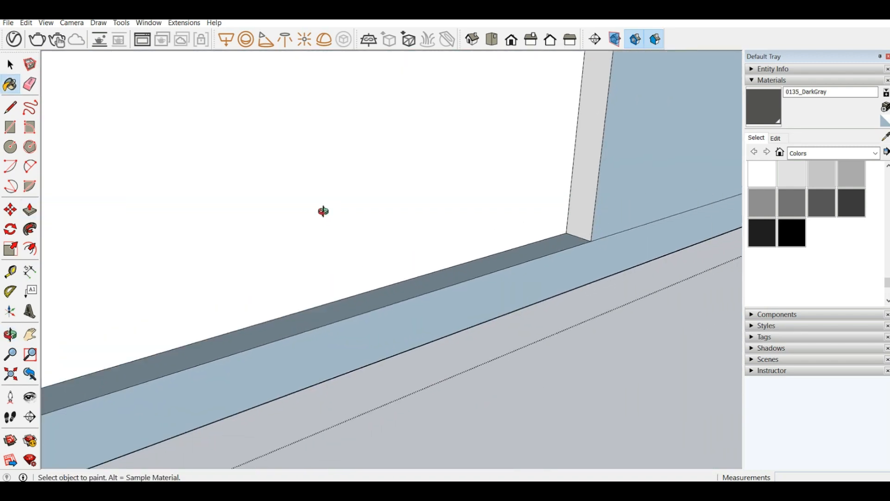
scroll(398, 219, down, 7)
middle_drag(478, 227, 318, 225)
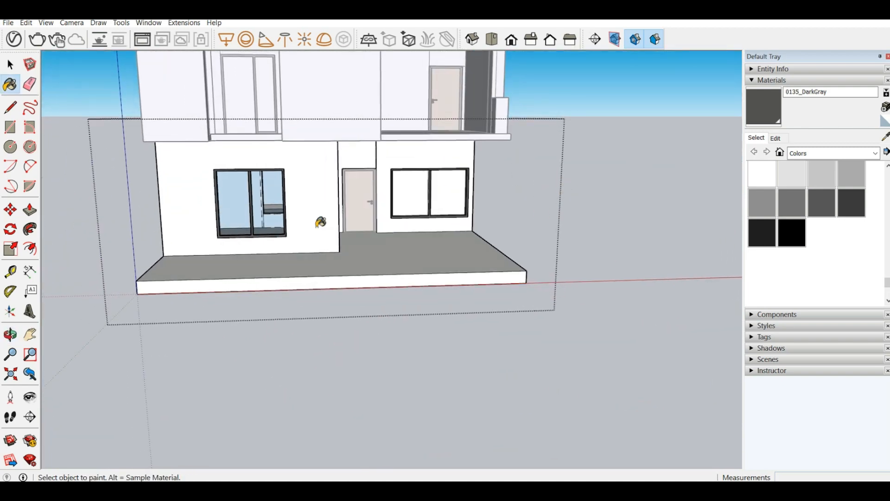
scroll(222, 184, up, 3)
middle_drag(221, 183, 2, 165)
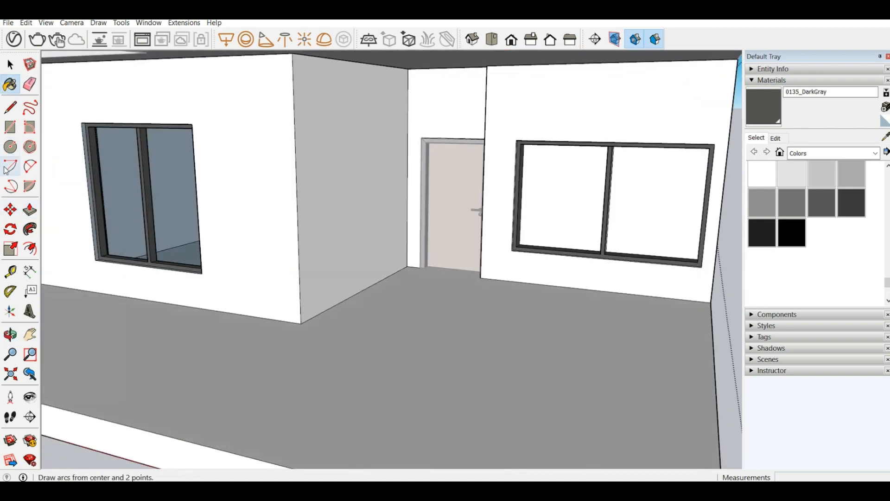
click(10, 127)
scroll(93, 245, up, 5)
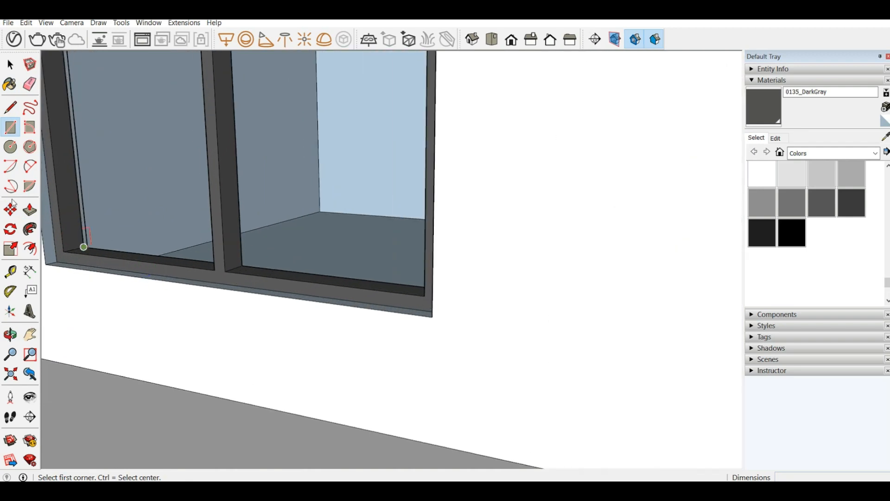
scroll(49, 224, up, 3)
click(88, 258)
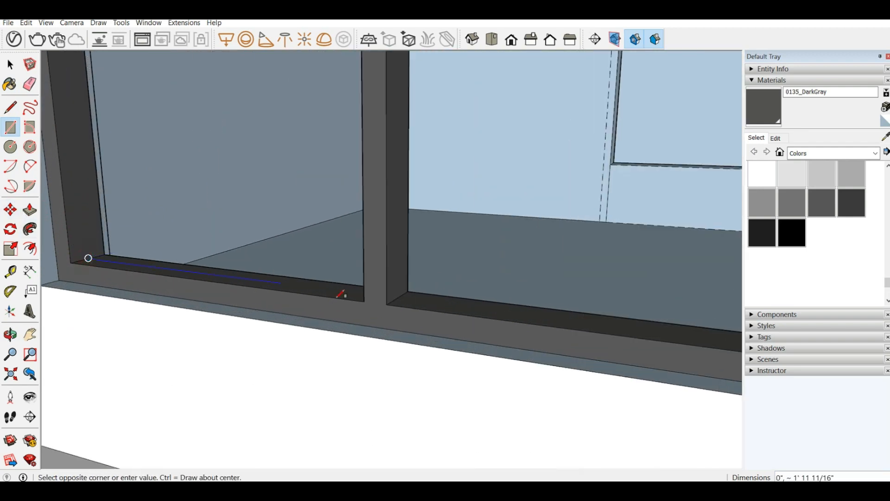
scroll(85, 256, down, 6)
middle_drag(271, 269, 443, 202)
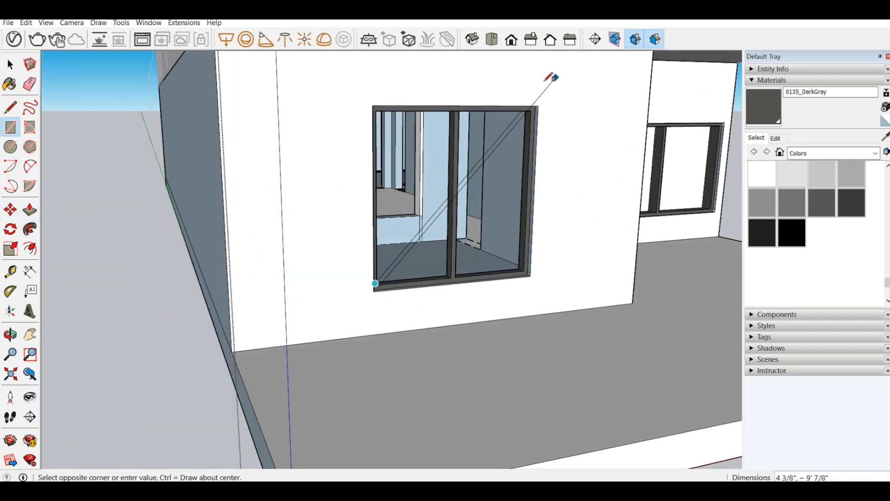
scroll(546, 81, up, 3)
middle_drag(490, 147, 524, 84)
scroll(483, 232, down, 3)
scroll(481, 233, down, 1)
scroll(517, 121, up, 9)
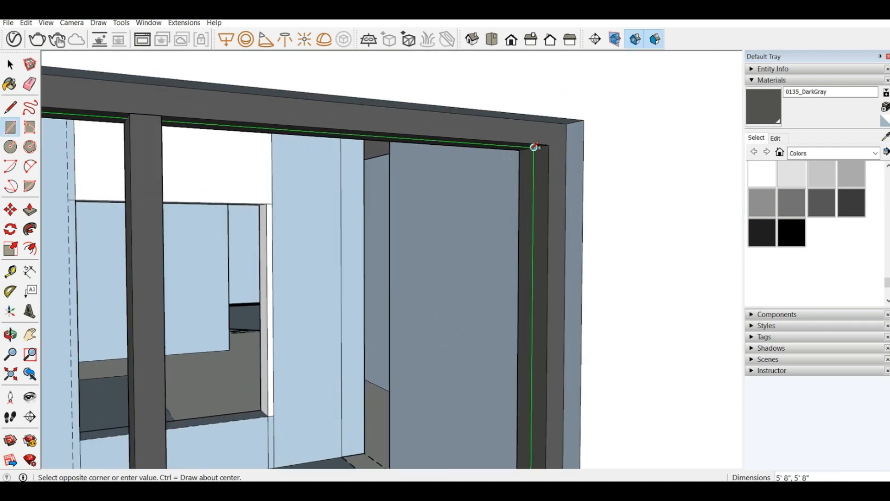
click(534, 143)
scroll(453, 175, down, 5)
scroll(467, 170, down, 8)
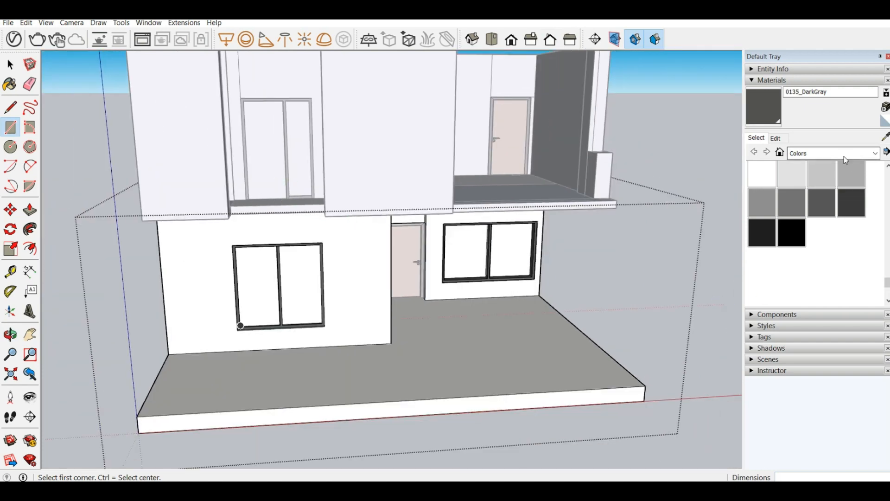
Paint the panes of both front ground-floor windows with Translucent Glass Gray from the Glass and Mirrors collection
click(782, 152)
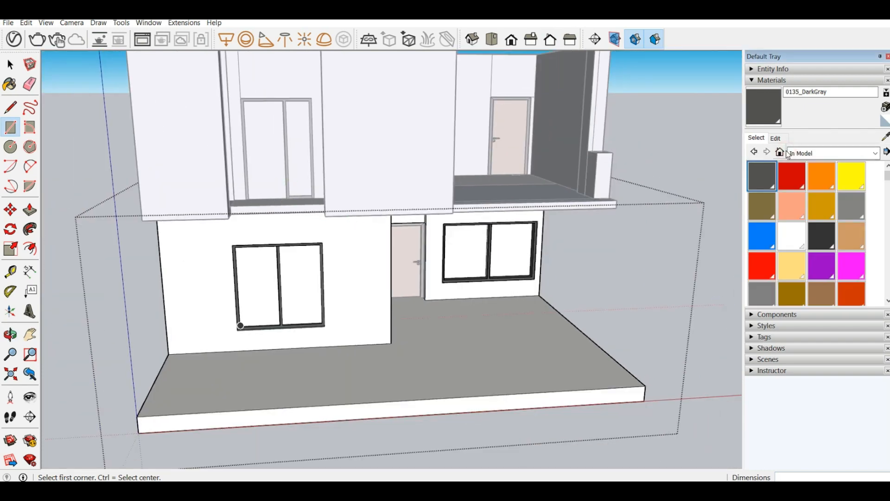
click(796, 155)
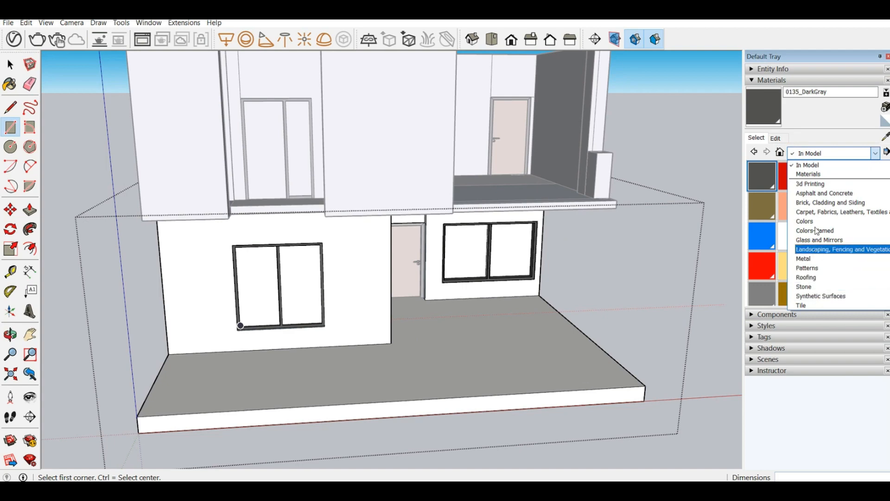
click(820, 240)
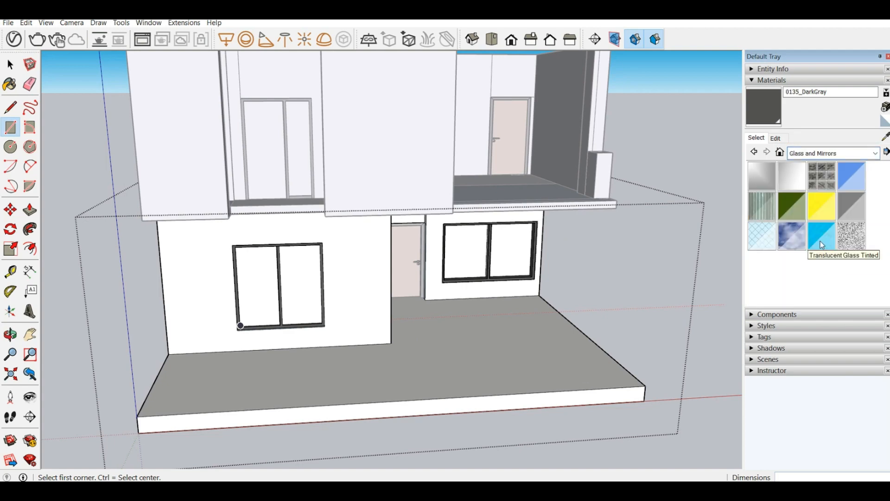
click(853, 205)
click(315, 274)
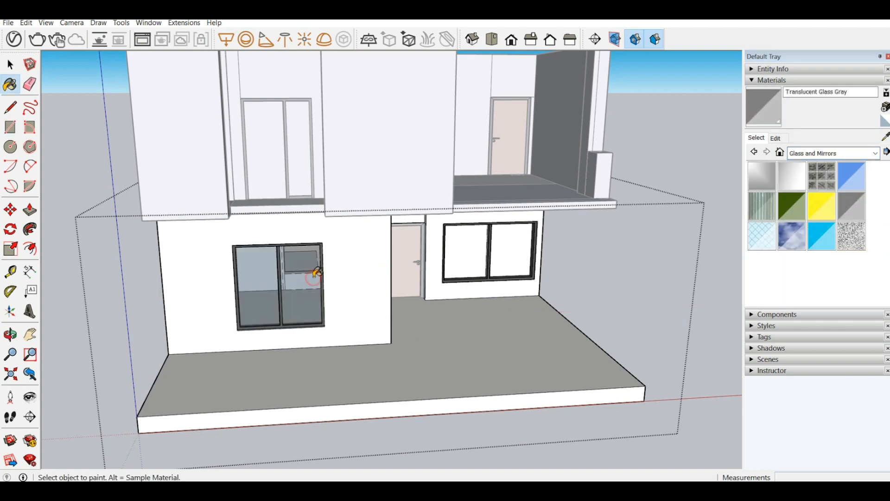
click(465, 246)
scroll(471, 249, down, 3)
click(493, 254)
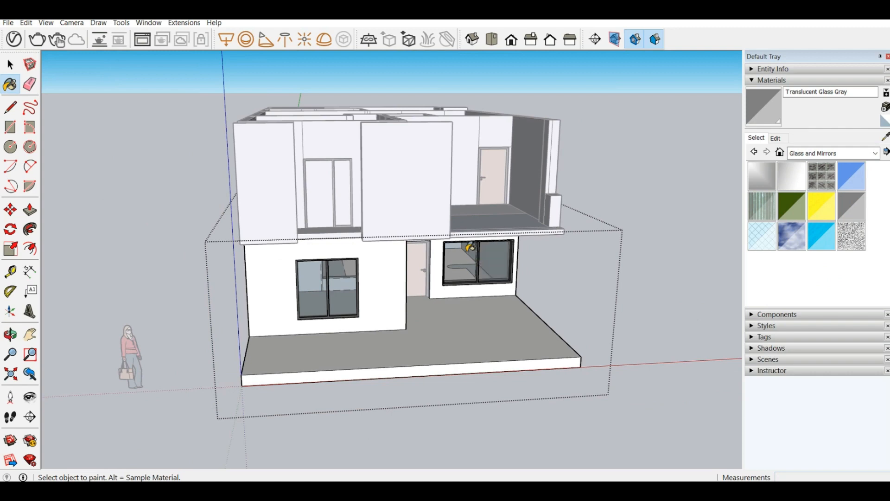
scroll(482, 254, up, 4)
scroll(469, 255, down, 4)
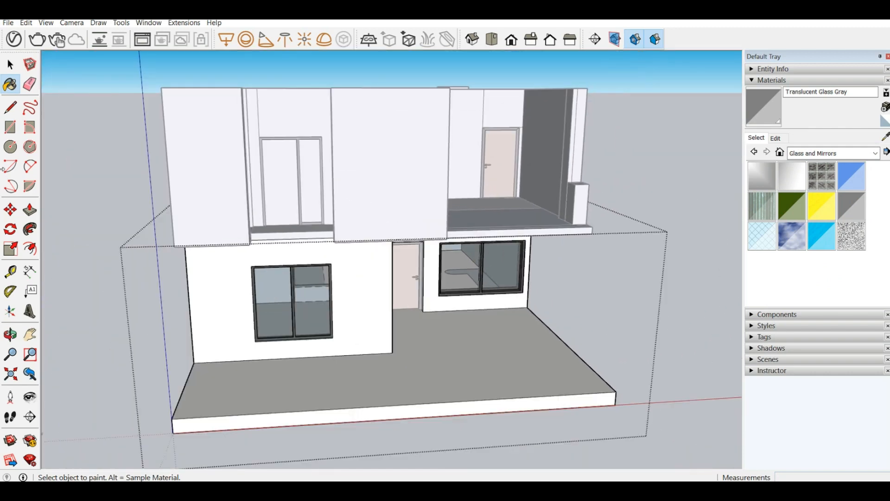
Open the upper-floor group, paint both panes of its framed balcony opening with Translucent Glass Gray, and close the group
click(9, 63)
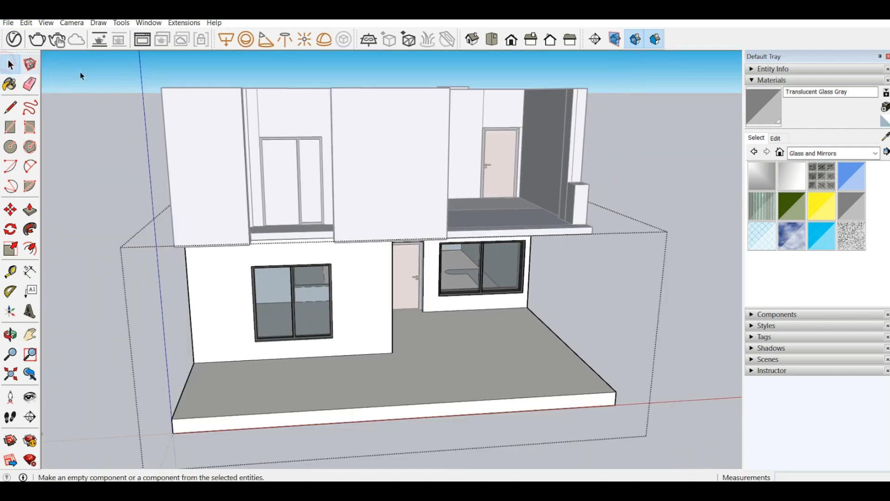
double_click(287, 168)
click(759, 168)
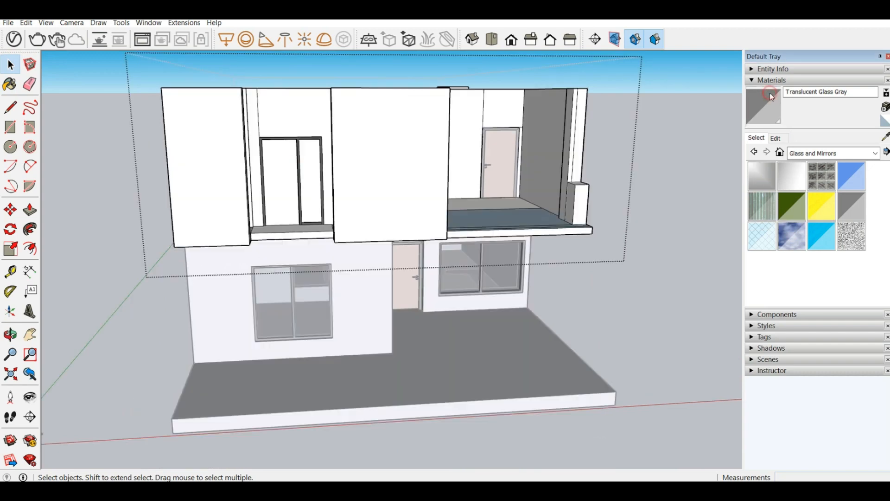
click(314, 171)
click(282, 165)
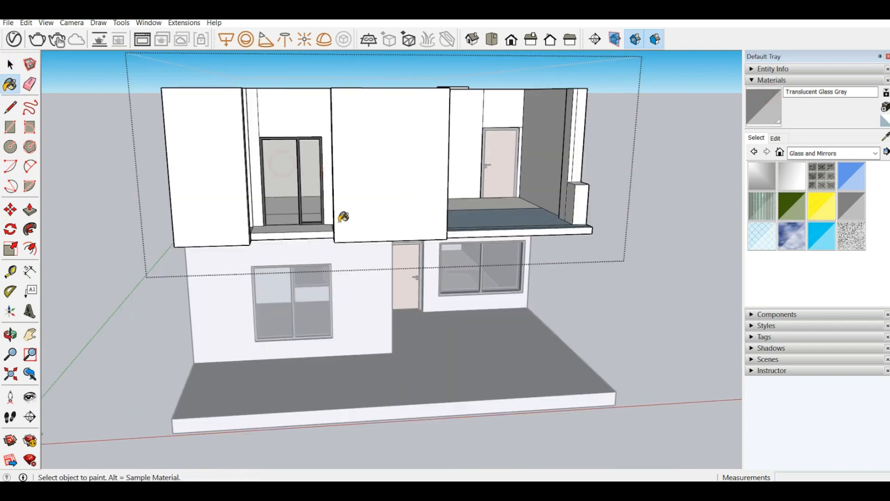
scroll(344, 217, down, 3)
scroll(170, 92, up, 4)
scroll(401, 239, down, 3)
middle_drag(521, 378, 45, 159)
click(10, 66)
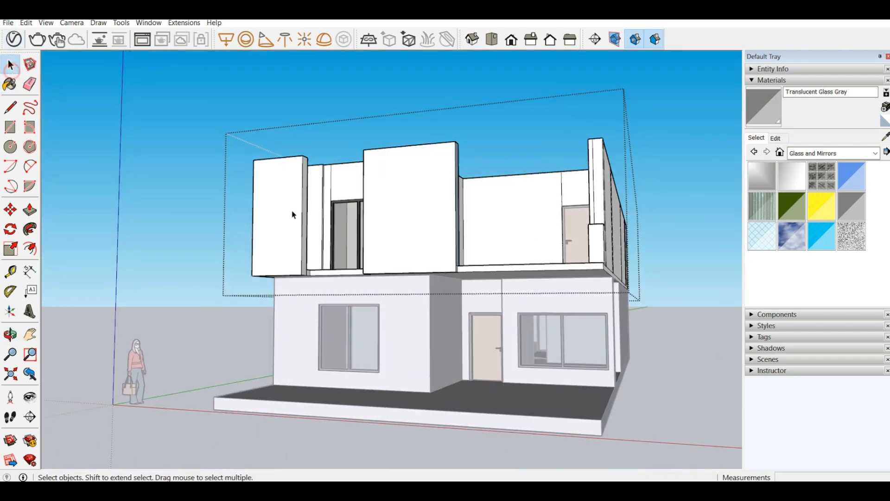
click(148, 179)
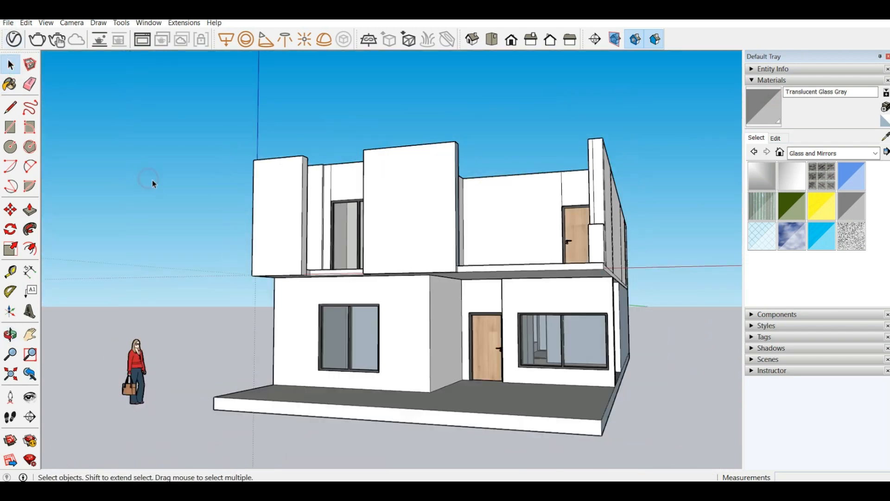
Examine the upper-floor front panels, balcony slab and wall tops from several angles
middle_drag(154, 182, 286, 280)
scroll(383, 385, up, 3)
middle_drag(328, 301, 216, 369)
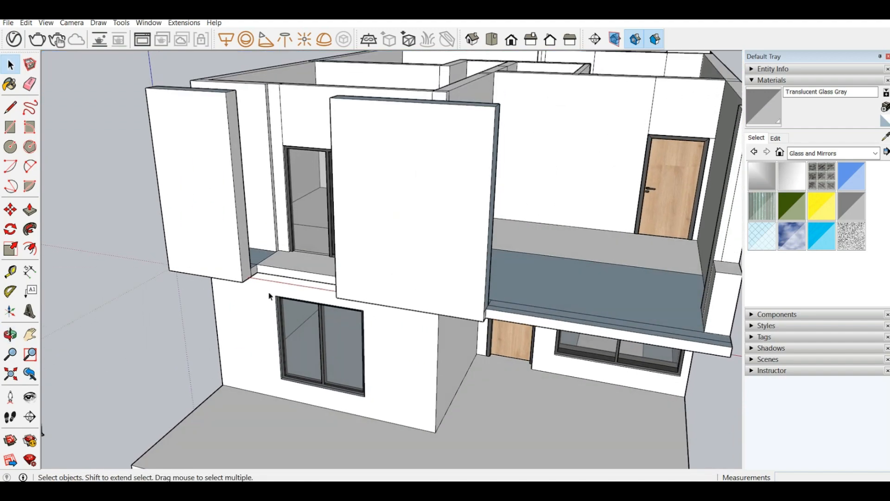
middle_drag(259, 269, 229, 314)
scroll(239, 247, up, 2)
middle_drag(240, 247, 399, 298)
scroll(297, 315, down, 4)
scroll(405, 322, up, 3)
scroll(425, 319, down, 4)
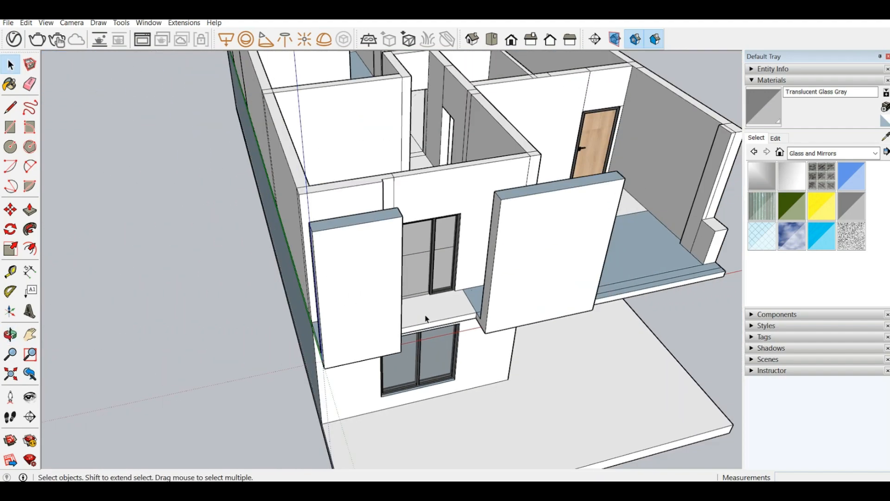
middle_drag(457, 260, 211, 218)
scroll(397, 272, up, 3)
middle_drag(412, 281, 370, 256)
scroll(486, 243, down, 2)
scroll(369, 256, up, 3)
scroll(604, 151, down, 4)
middle_drag(521, 155, 552, 186)
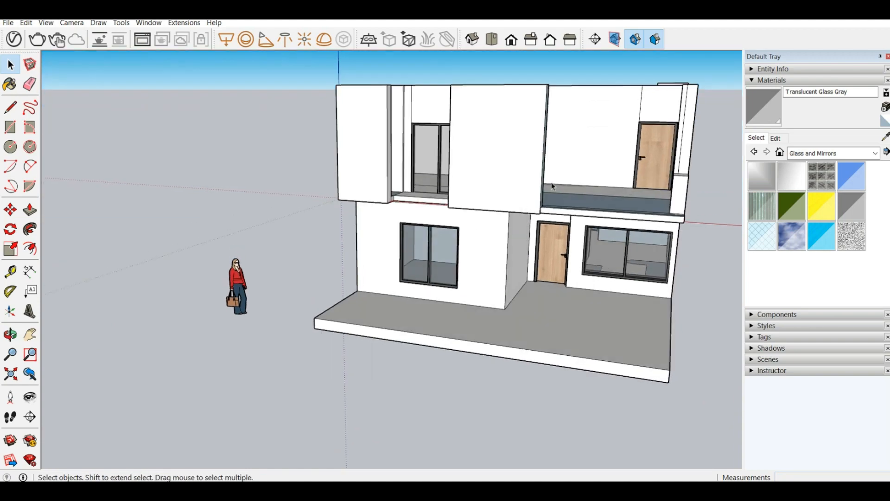
scroll(518, 163, down, 1)
scroll(495, 205, down, 2)
scroll(521, 135, up, 2)
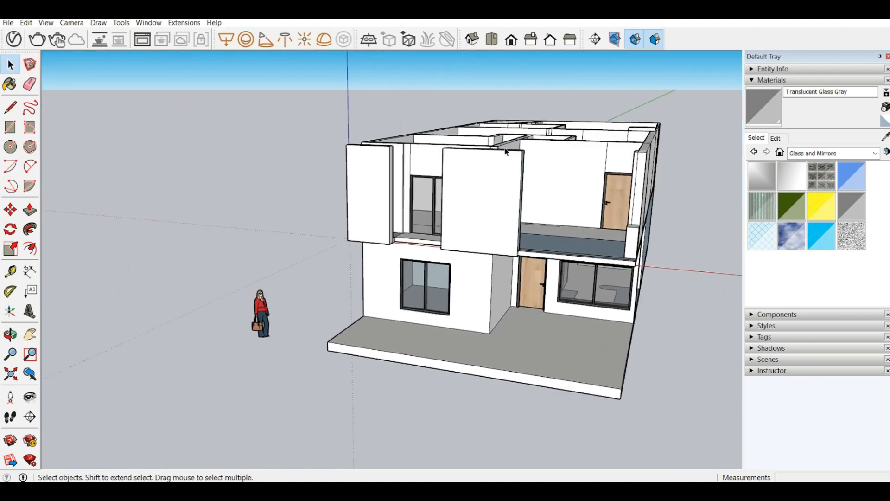
middle_drag(463, 181, 271, 244)
scroll(233, 193, up, 3)
scroll(362, 191, down, 3)
scroll(302, 207, up, 5)
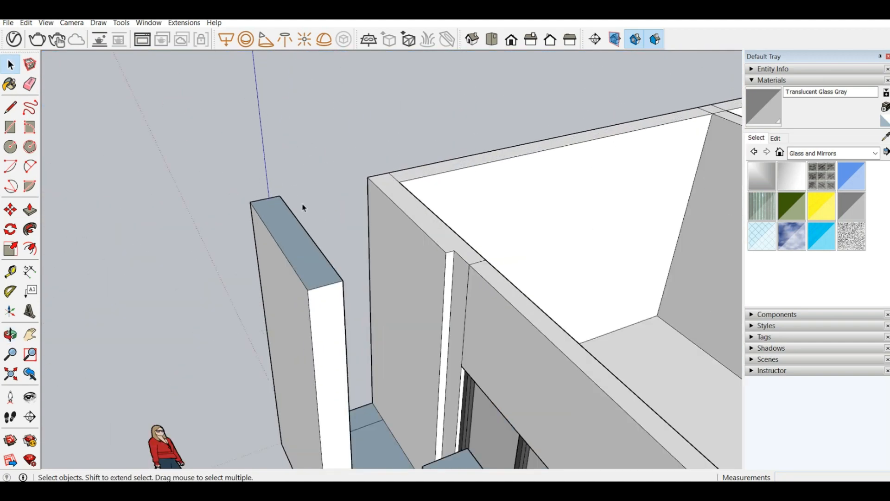
scroll(318, 227, up, 2)
middle_drag(413, 341, 383, 243)
scroll(383, 243, down, 2)
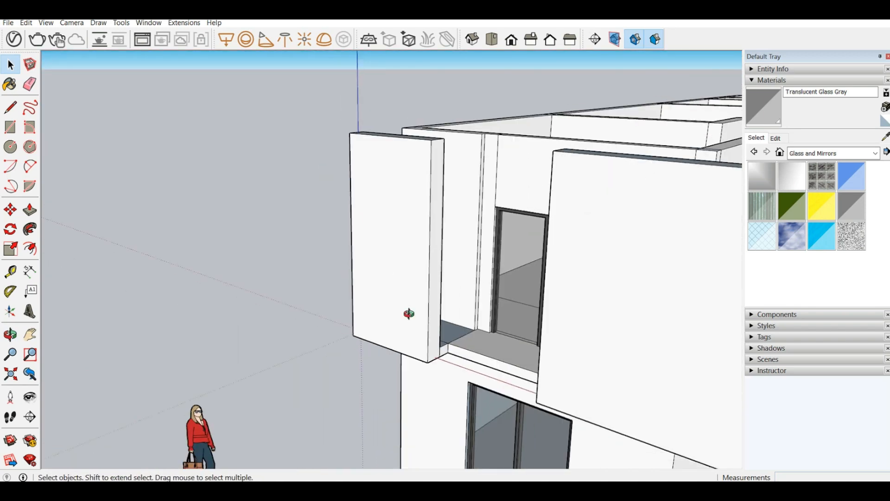
Open the upper-floor group and try to pull the narrow front panel's bottom face down with Push/Pull
middle_drag(409, 314, 403, 283)
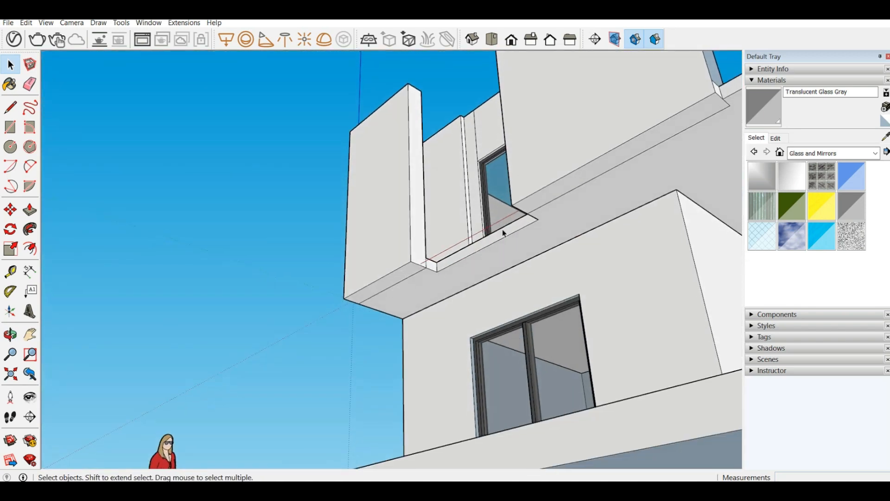
click(604, 142)
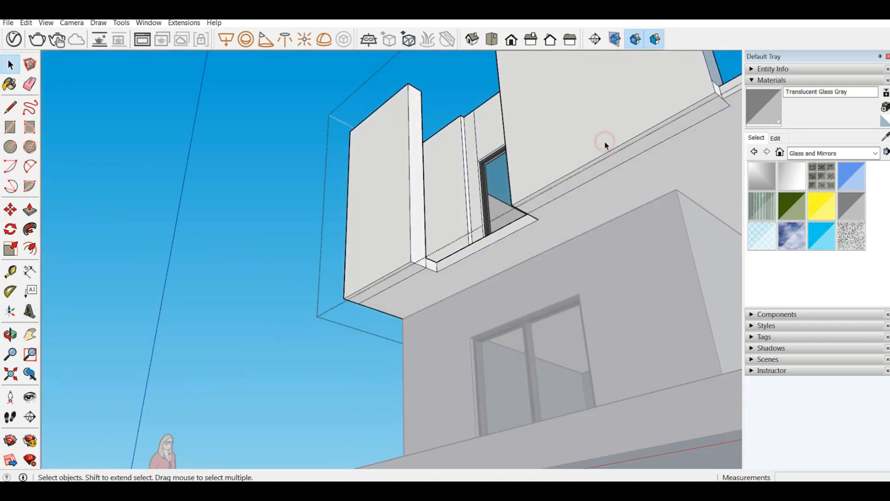
click(30, 210)
click(399, 281)
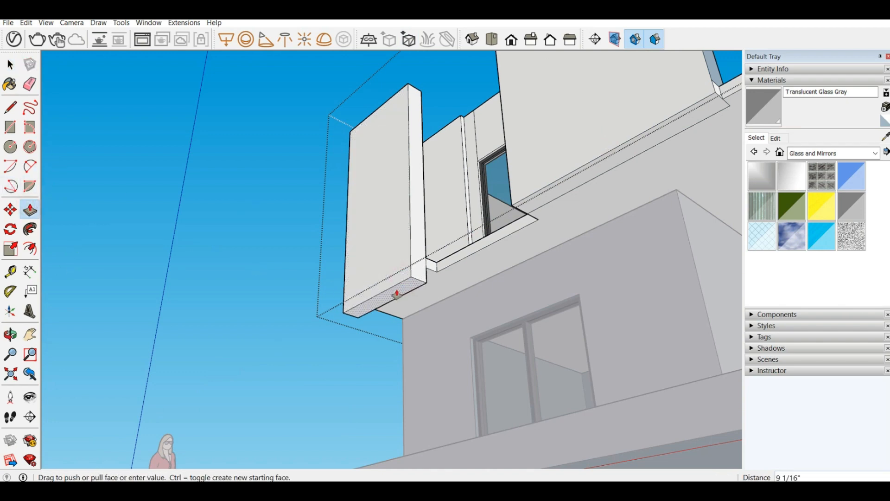
middle_drag(395, 297, 341, 369)
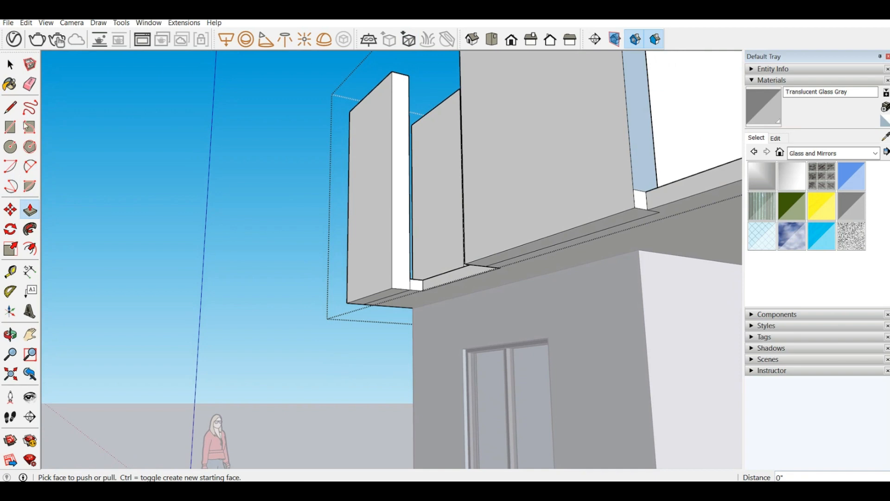
Measure the narrow front panel's thickness and check its lower corner against the balcony slab's underside
click(10, 270)
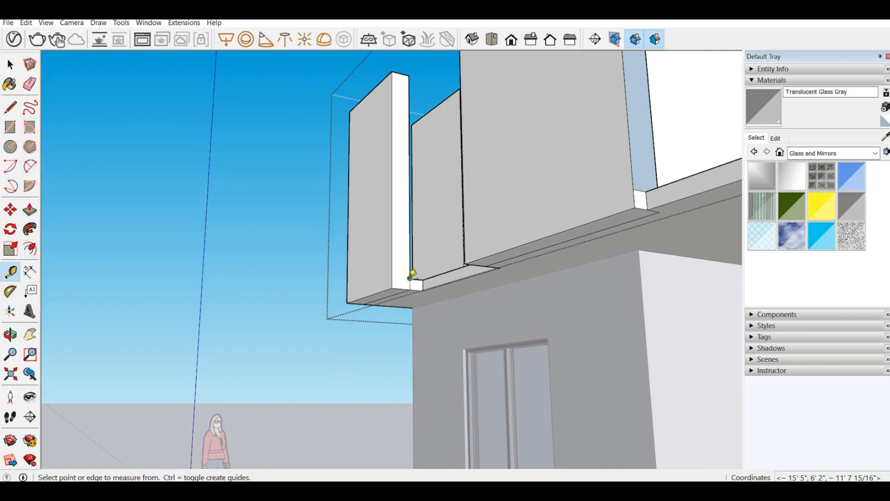
click(410, 278)
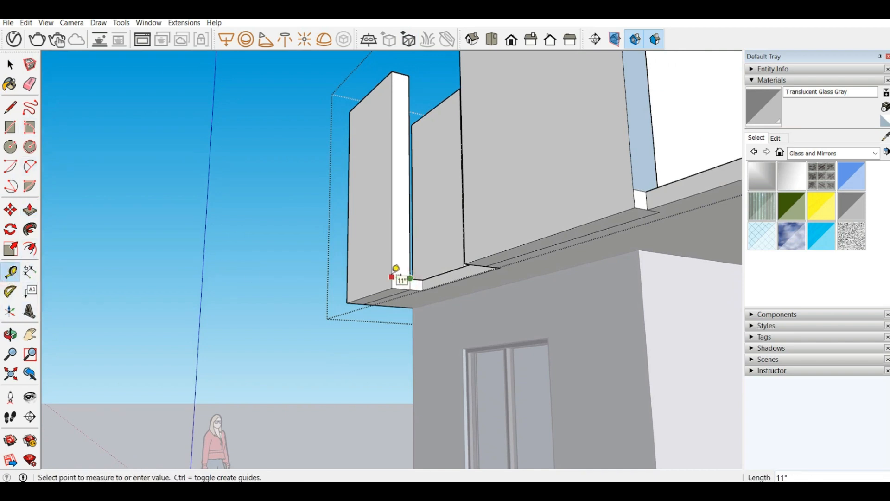
key(Escape)
middle_drag(408, 289, 410, 307)
scroll(411, 308, up, 3)
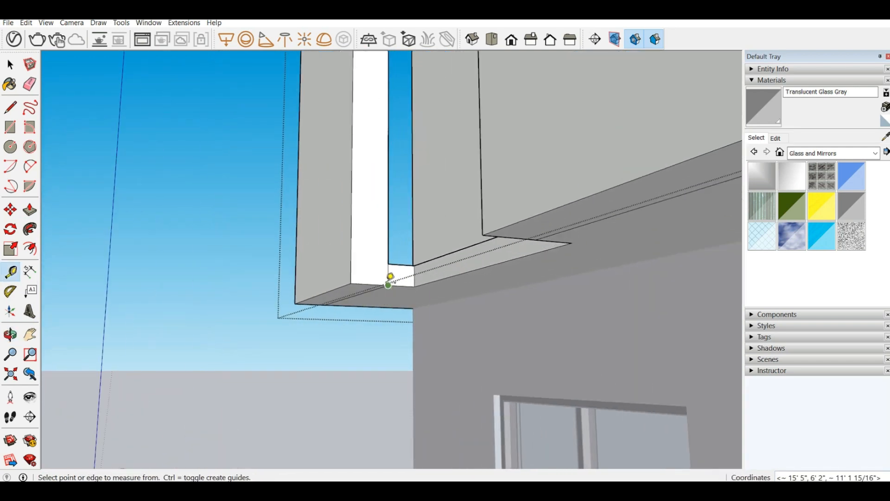
click(388, 285)
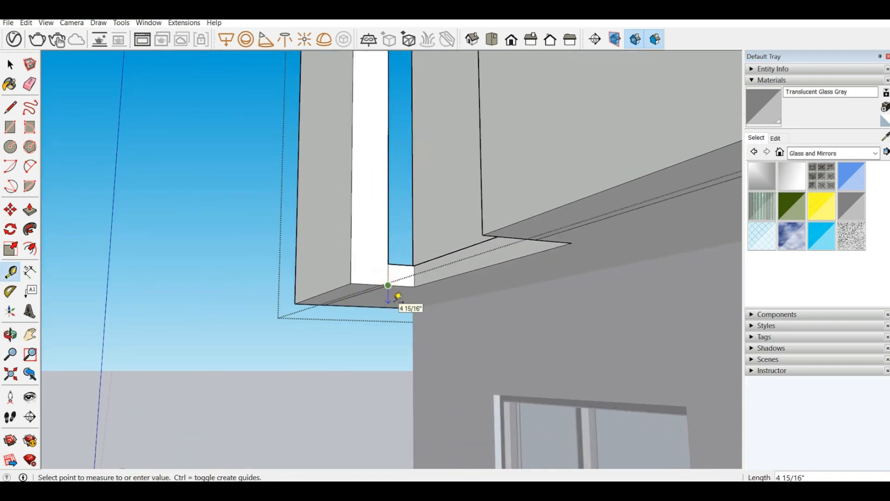
key(Escape)
scroll(189, 213, down, 3)
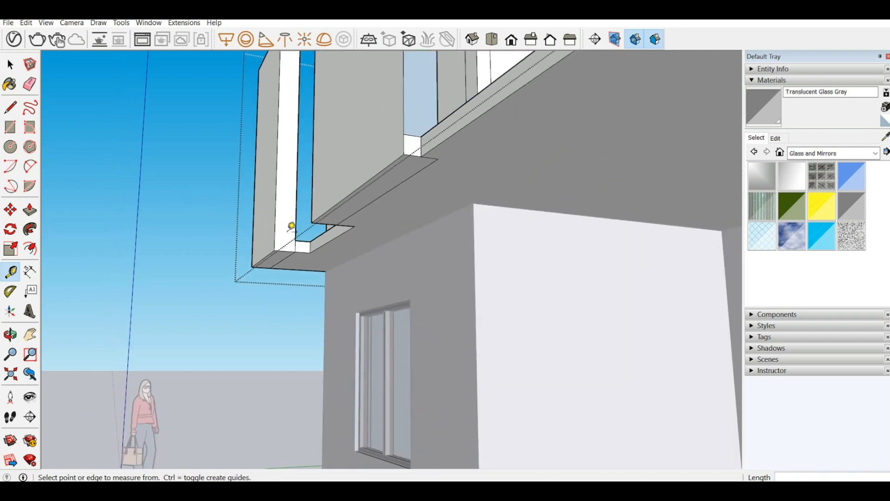
middle_drag(293, 234, 323, 245)
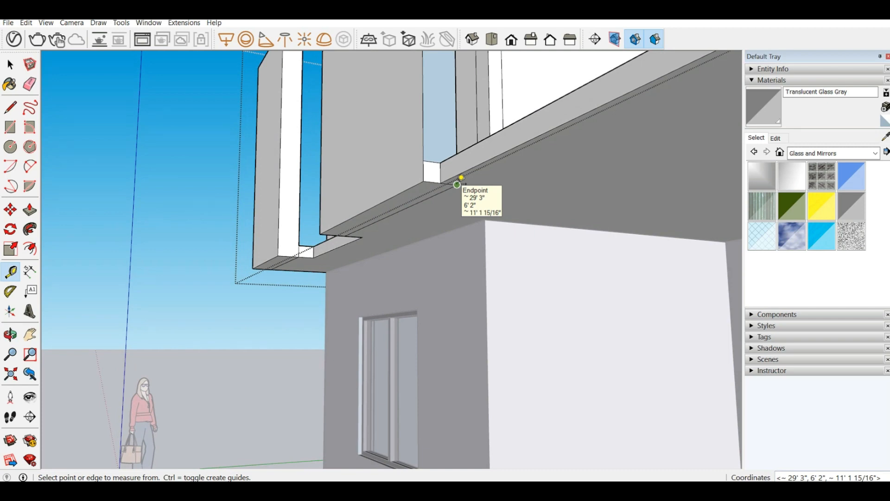
Pull the narrow front panel's bottom face down by 2", and lower it by another 2"
click(29, 210)
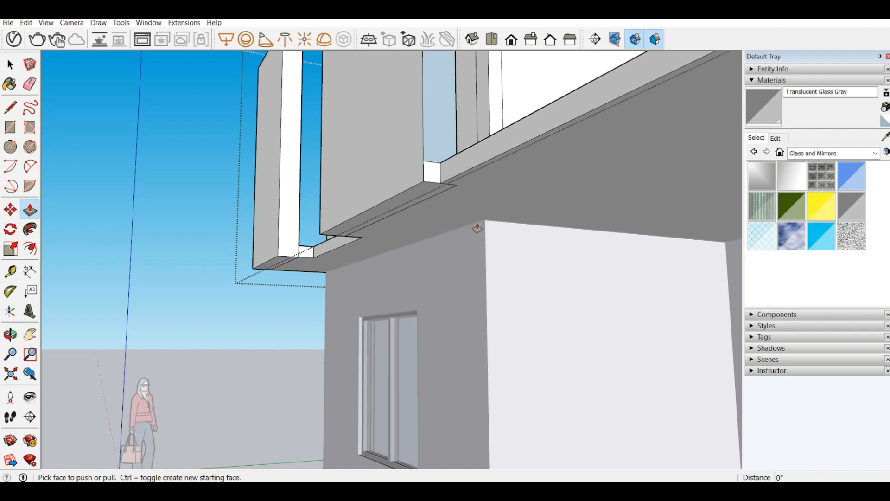
drag(281, 263, 273, 274)
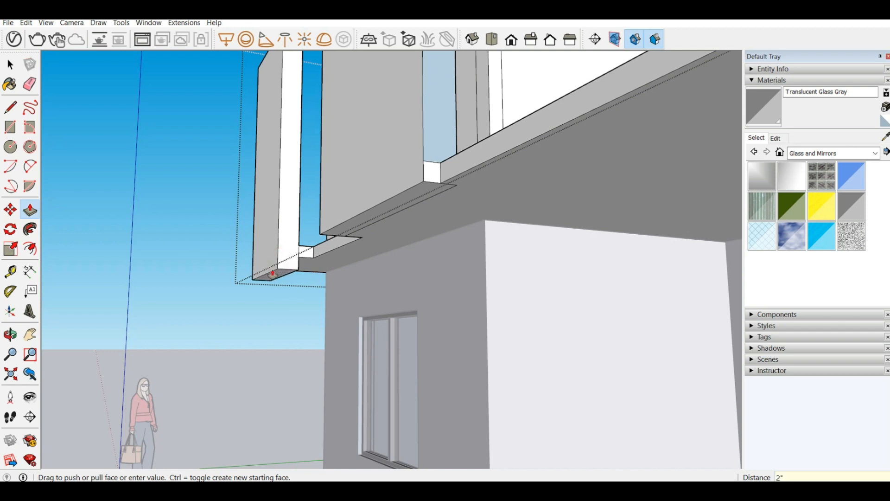
key(Return)
scroll(273, 273, up, 2)
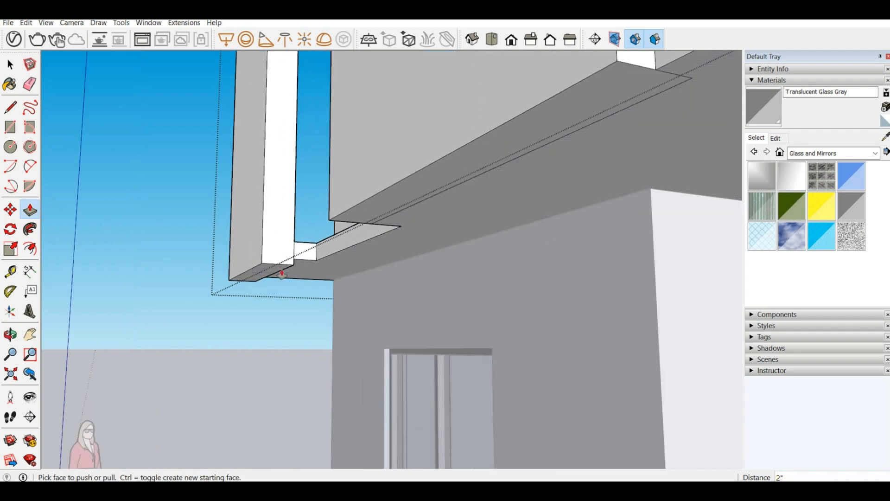
drag(282, 275, 283, 285)
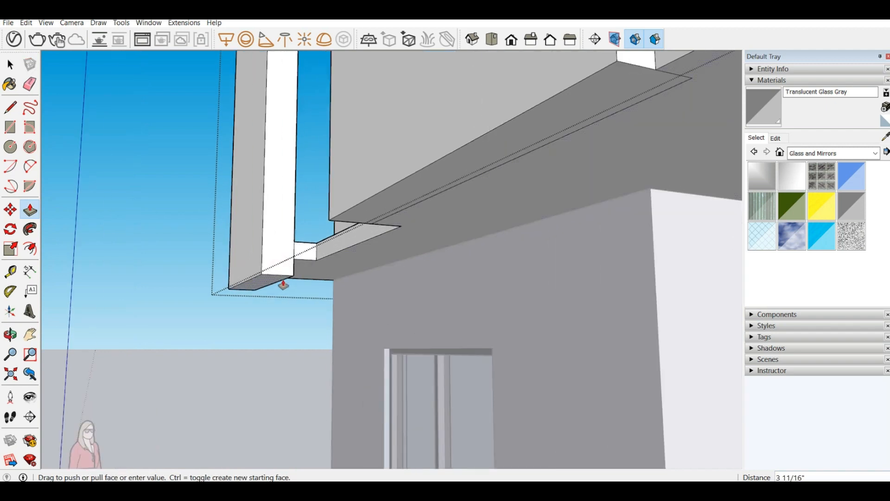
key(Return)
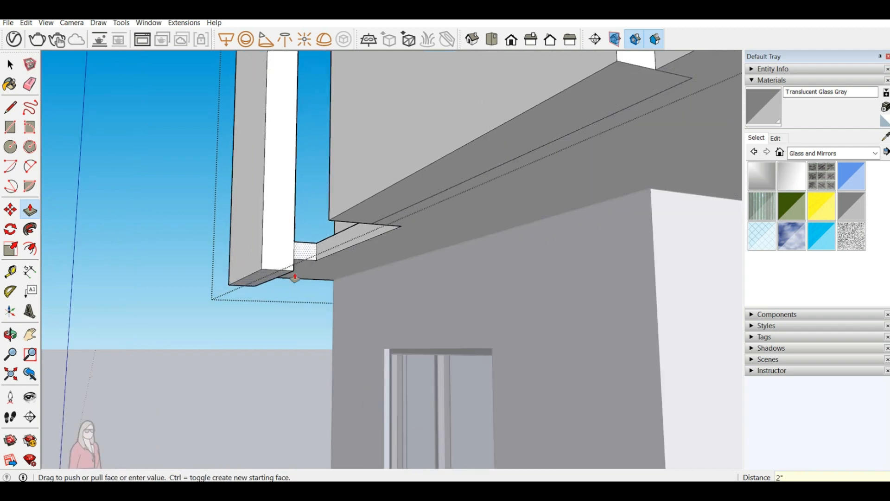
Pull the wide front panel's bottom face down 4", and extend both front panels' bottoms downward by another 11"
scroll(365, 224, up, 1)
click(397, 198)
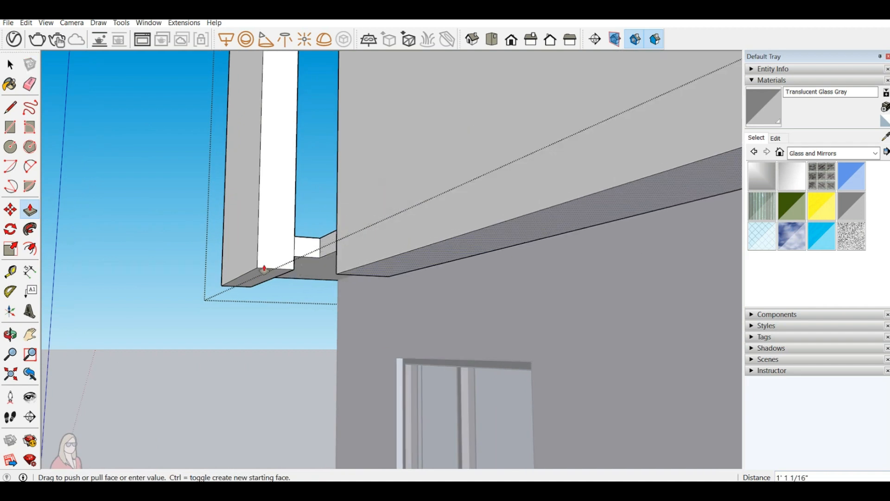
text(4)
key(Return)
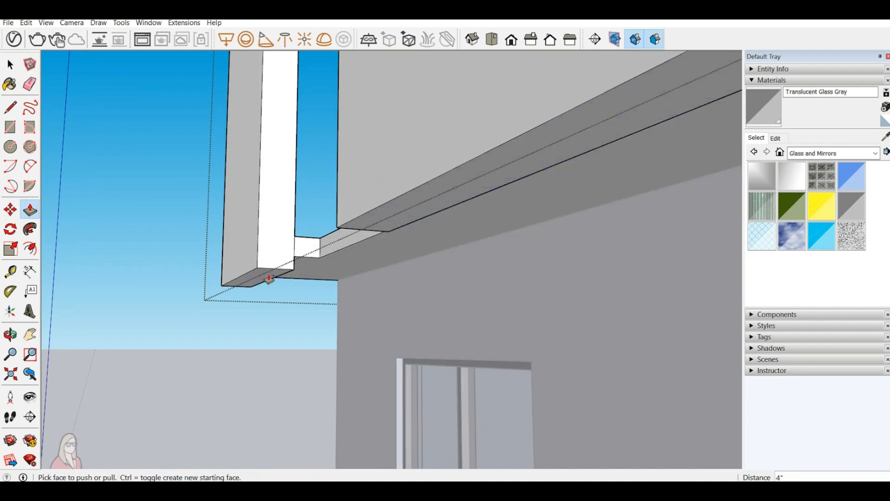
click(269, 280)
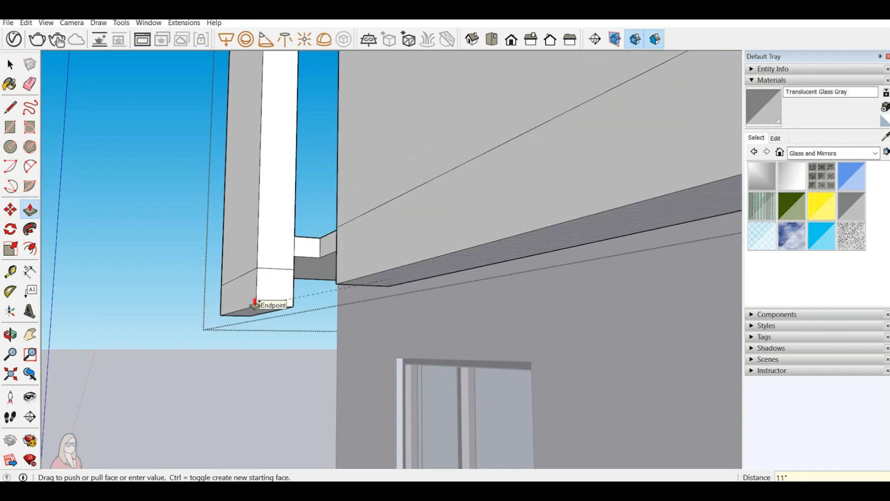
click(255, 304)
Pull the rear face of the wide front panel's lower strip back 2' 11" to the ground-floor wall
scroll(269, 309, down, 2)
middle_drag(425, 268, 293, 272)
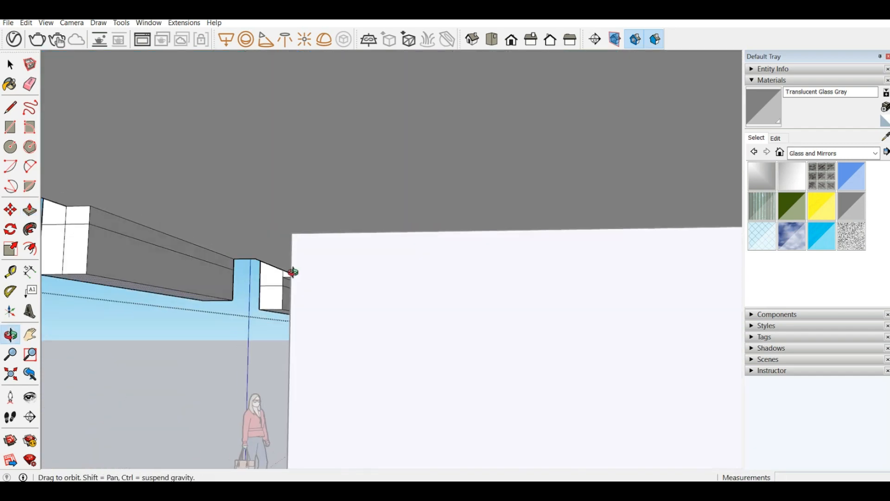
click(120, 255)
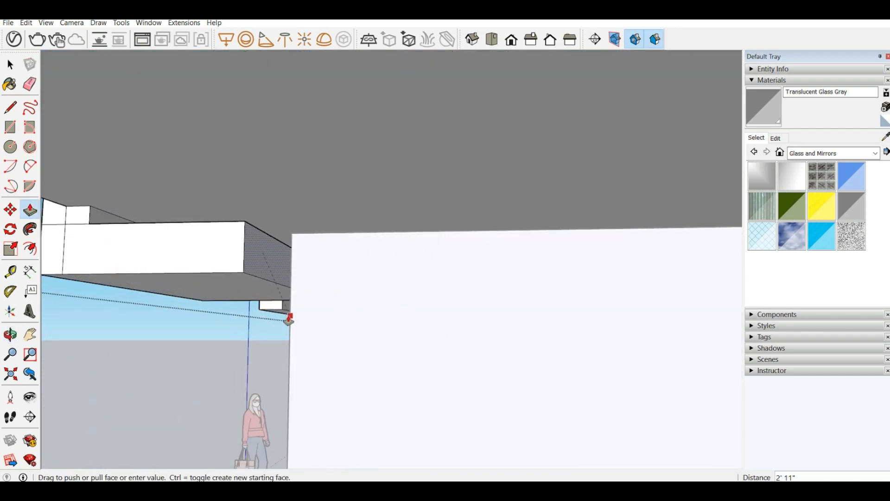
click(289, 319)
Split the strip's rear face with an 11" line at the wall corner and pull the outer part back 10' 5 1/2" to the recessed entrance wall
middle_drag(283, 280, 251, 277)
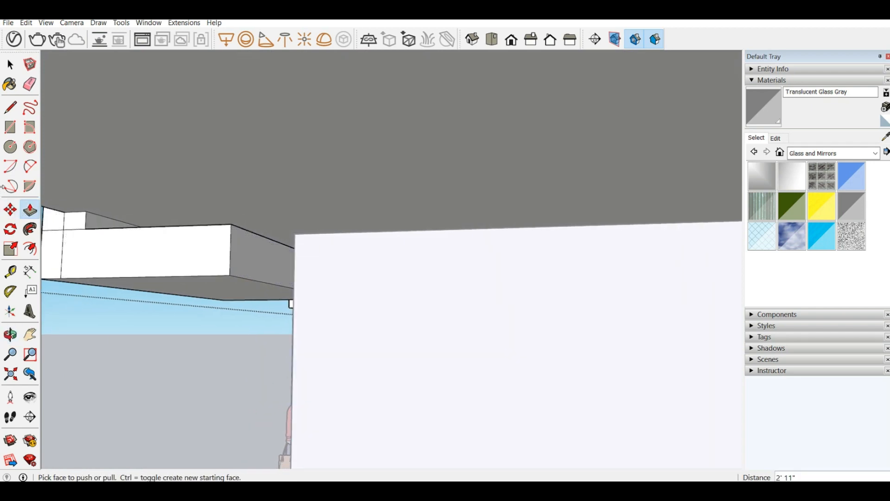
click(5, 108)
click(293, 287)
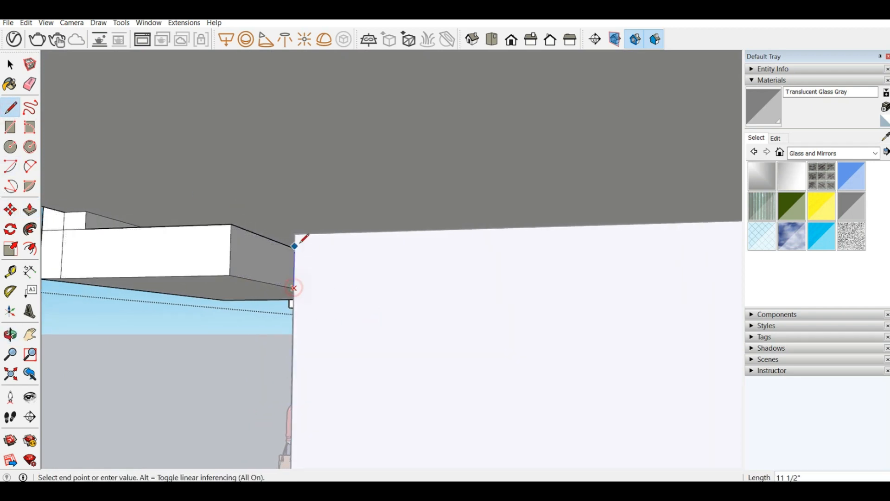
click(295, 247)
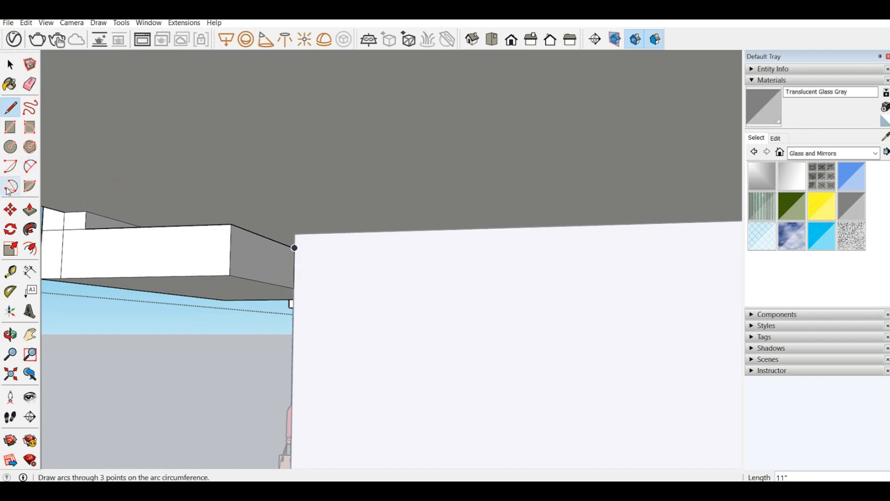
click(30, 210)
click(257, 271)
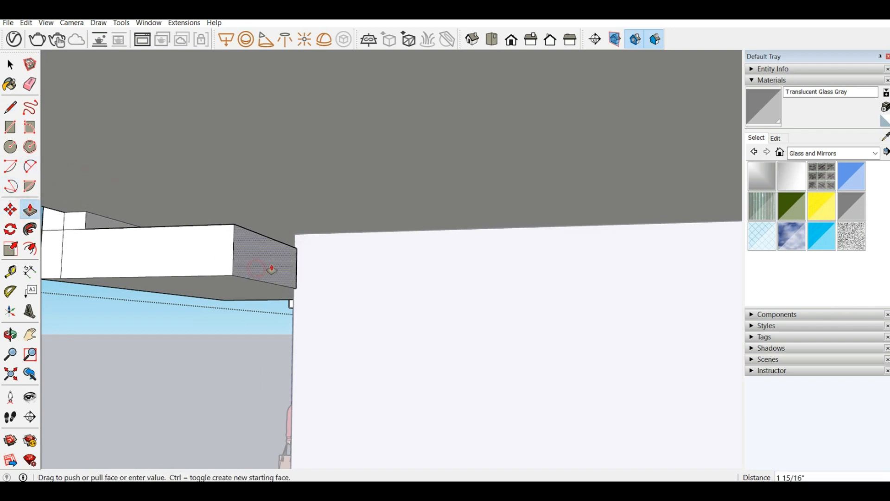
middle_drag(388, 284, 534, 218)
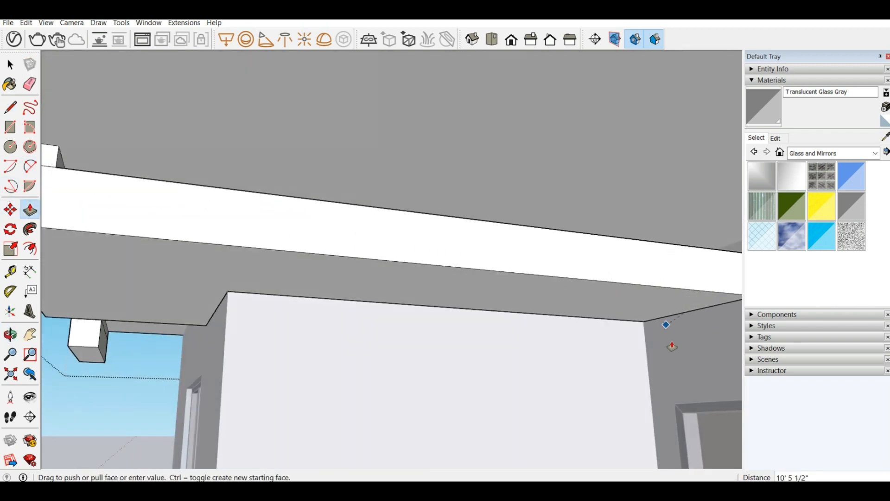
click(673, 344)
Pull the rear face of the narrow front panel's lower strip back 2' 11" beneath the balcony slab
middle_drag(537, 343, 655, 348)
middle_drag(399, 327, 251, 320)
click(271, 312)
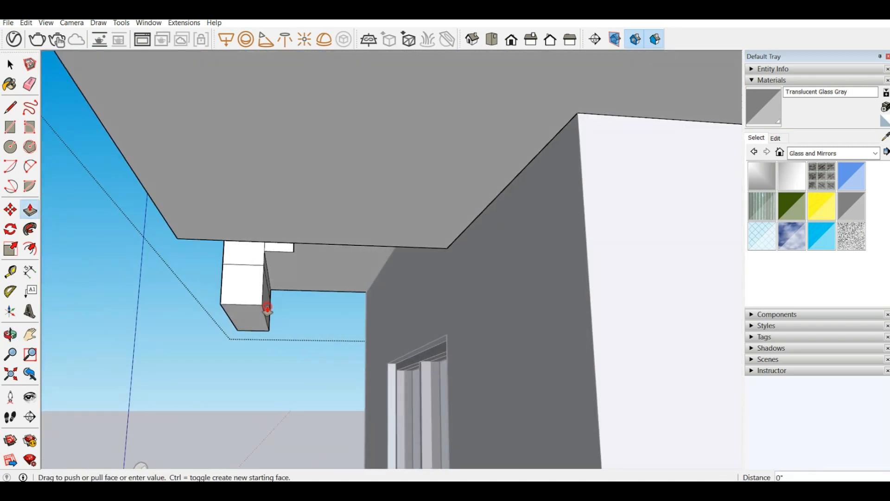
click(379, 342)
middle_drag(201, 292, 491, 376)
scroll(70, 220, down, 5)
middle_drag(274, 274, 320, 291)
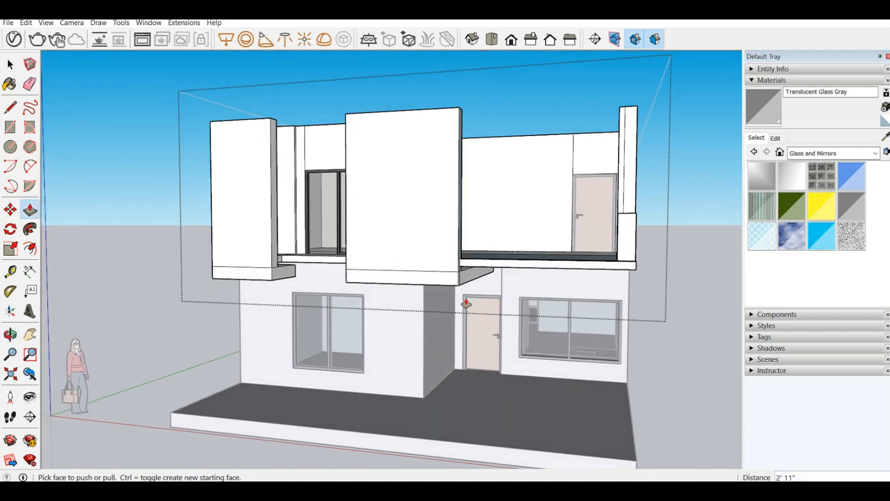
Examine the front facade, the balcony soffits and the upper-floor side wall from several angles
middle_drag(467, 304, 487, 268)
scroll(588, 269, up, 1)
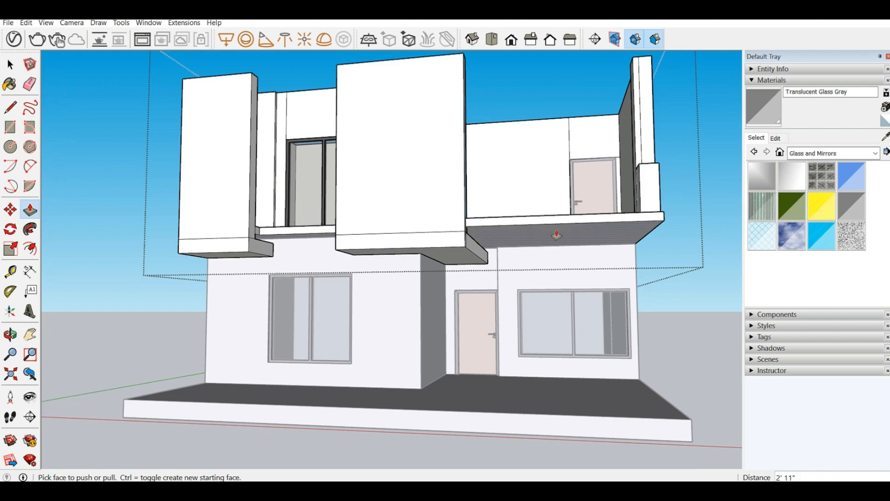
mouse_move(575, 253)
middle_down()
mouse_move(434, 306)
mouse_move(530, 260)
mouse_move(576, 261)
middle_up()
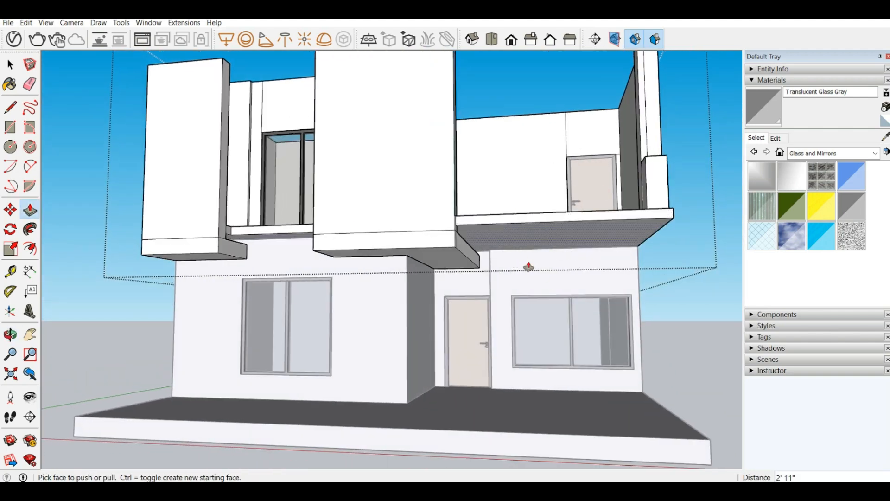
scroll(576, 258, down, 4)
middle_drag(575, 258, 102, 276)
scroll(390, 416, up, 2)
middle_drag(361, 394, 452, 338)
scroll(453, 337, down, 2)
middle_drag(374, 278, 418, 267)
scroll(437, 229, down, 3)
middle_drag(477, 232, 186, 239)
scroll(361, 217, down, 2)
scroll(428, 165, up, 2)
middle_drag(533, 195, 430, 264)
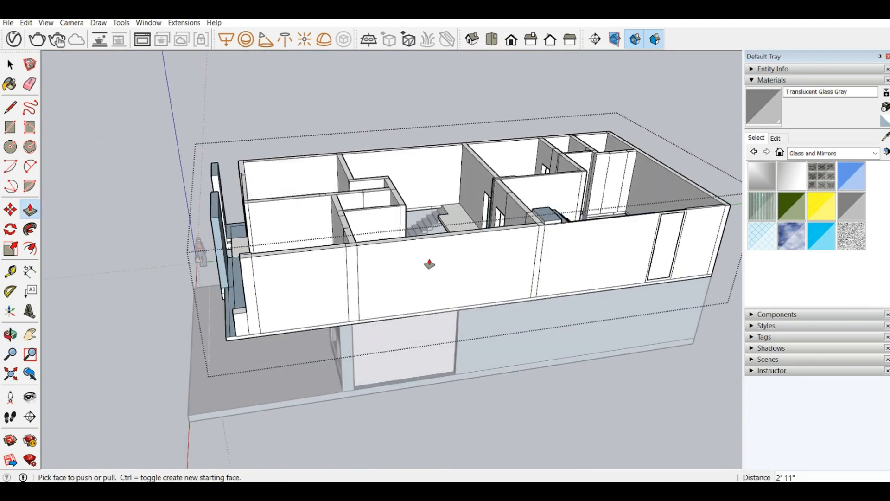
Try to extend the slab on the long side wall's top 34' 2" toward the front of the house
scroll(557, 220, up, 3)
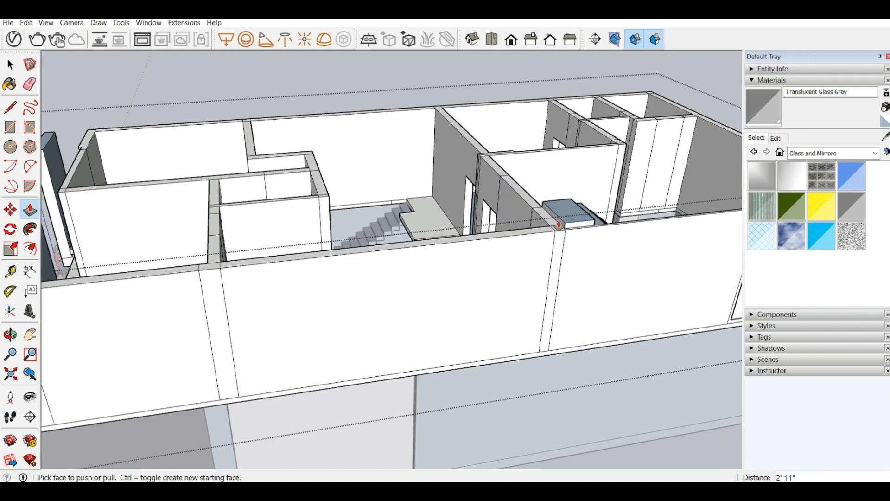
drag(560, 225, 146, 278)
scroll(393, 253, down, 3)
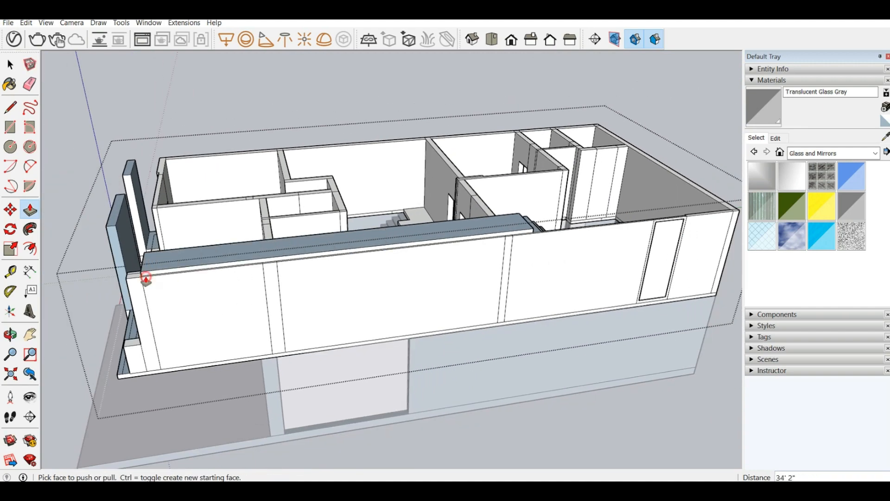
middle_drag(145, 279, 556, 353)
middle_drag(617, 366, 435, 277)
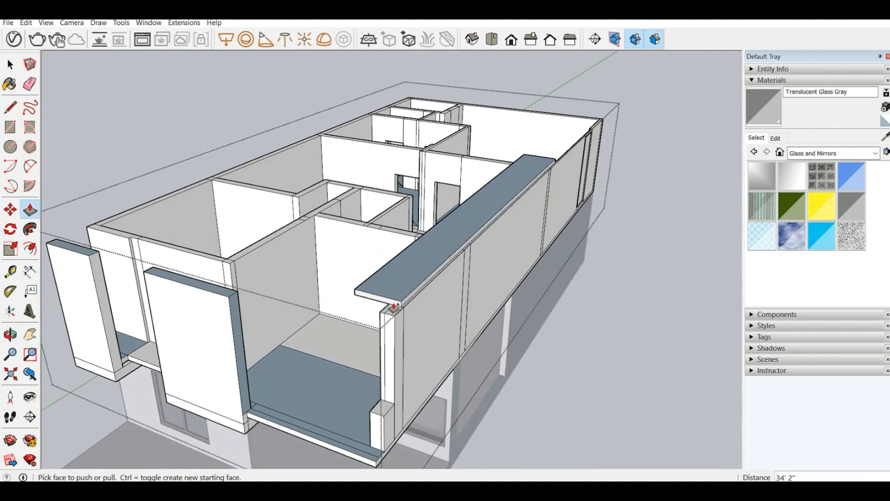
key(ctrl+z)
Extend the slab on the long side wall's top 22' 7" toward the front, as far as the interior cross wall
drag(536, 169, 474, 246)
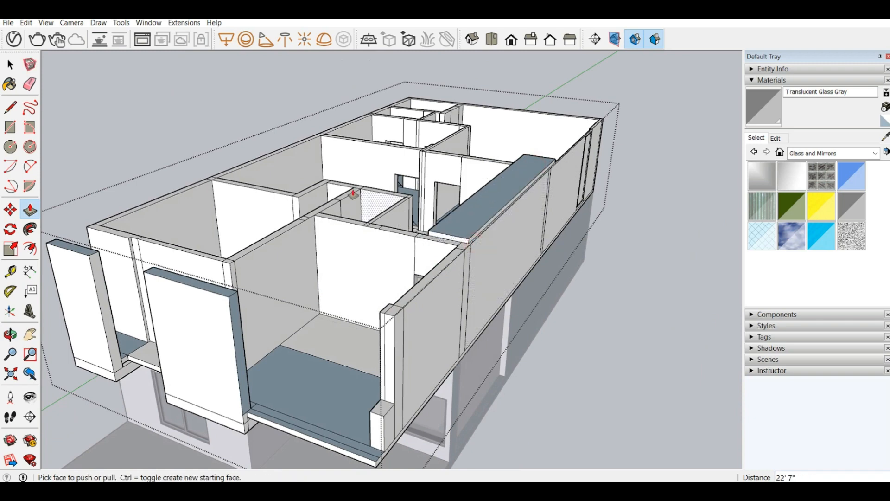
middle_drag(338, 199, 507, 189)
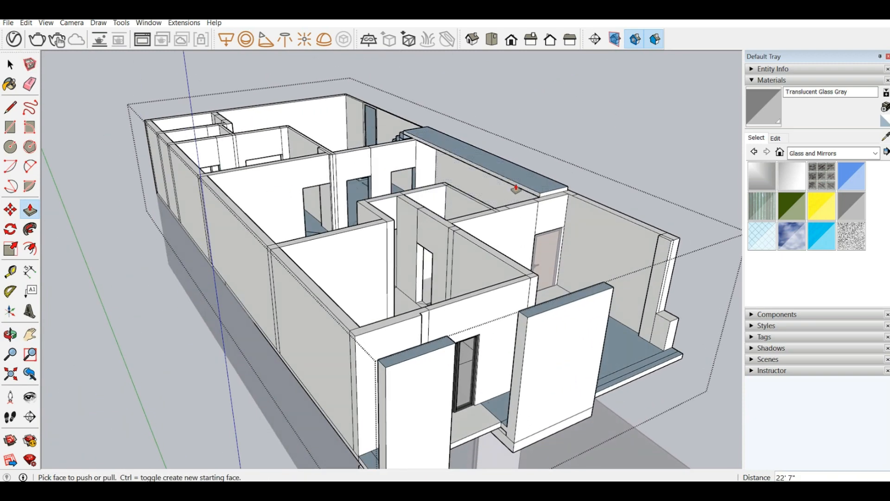
Widen the roof slab in successive pulls across the interior rooms to the opposite long side wall, with a last pull of 10' 6 1/2"
drag(516, 188, 413, 221)
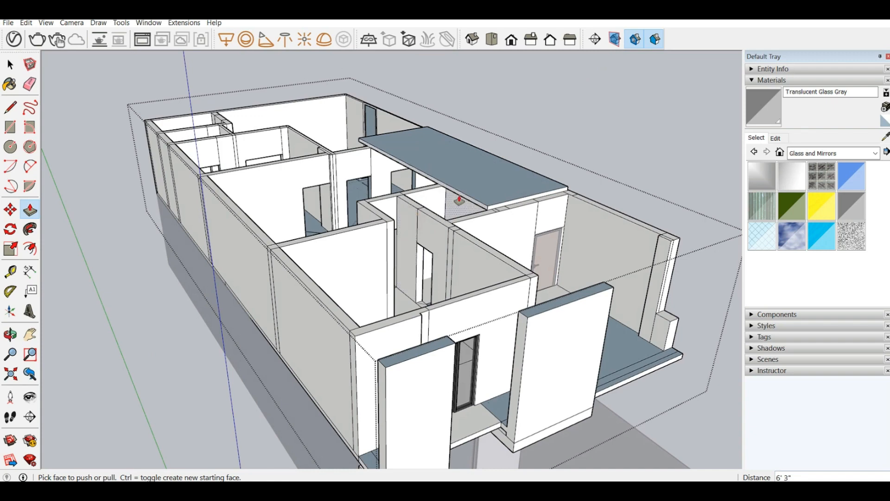
drag(460, 201, 334, 237)
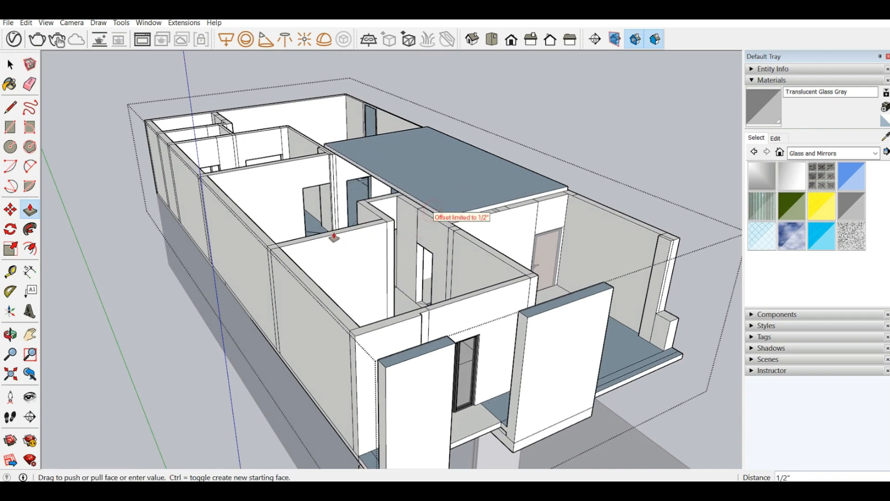
drag(334, 267, 403, 271)
click(457, 266)
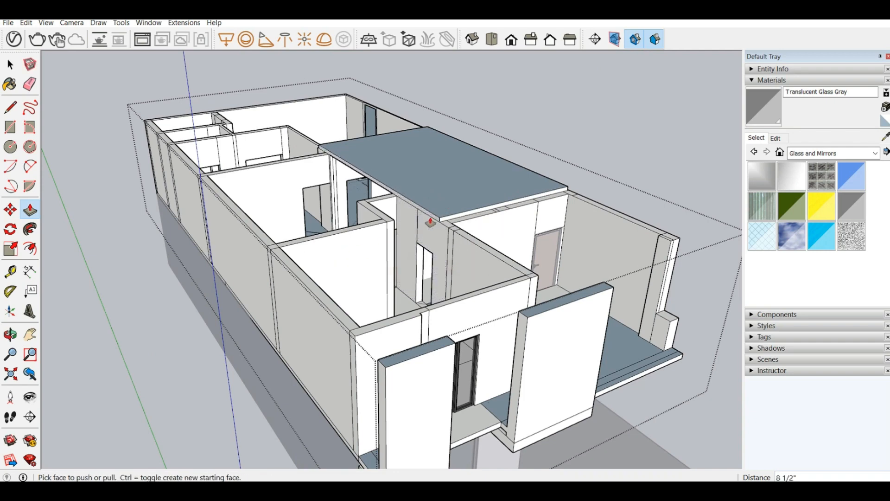
drag(432, 222, 241, 251)
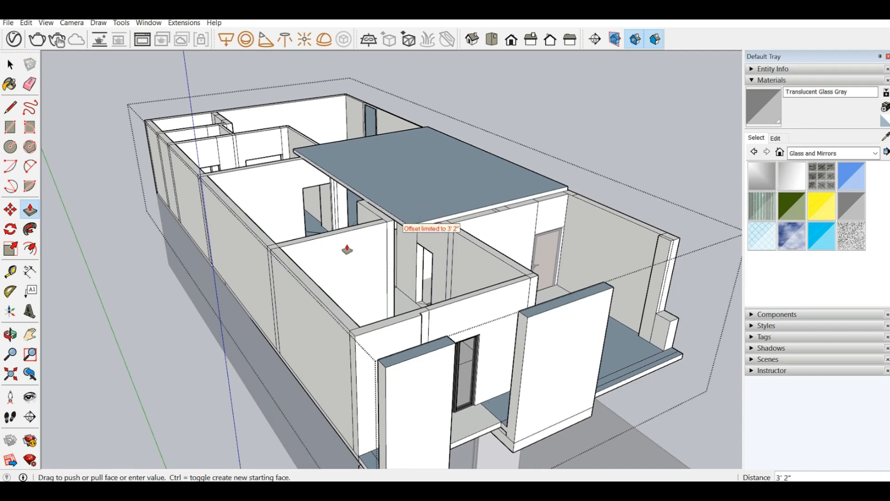
drag(383, 278, 388, 301)
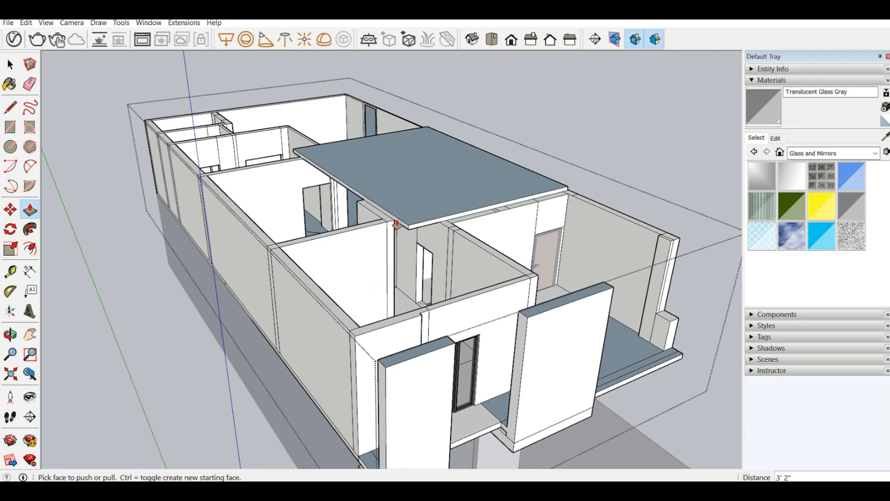
drag(397, 224, 388, 268)
drag(395, 226, 267, 258)
Split the slab's rear edge face with a 5" vertical line at the stair hall's partition wall, and reverse the face over the bedroom side
middle_drag(247, 243, 475, 228)
middle_drag(301, 190, 534, 226)
scroll(387, 216, up, 3)
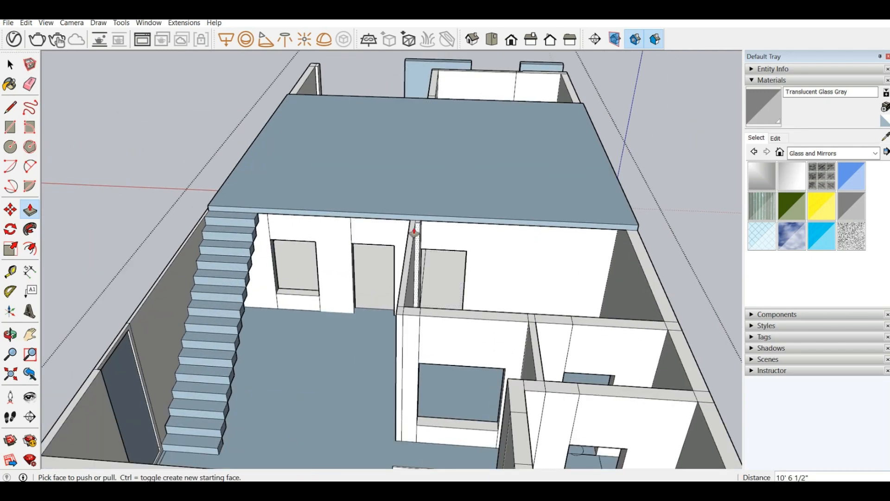
scroll(416, 233, up, 3)
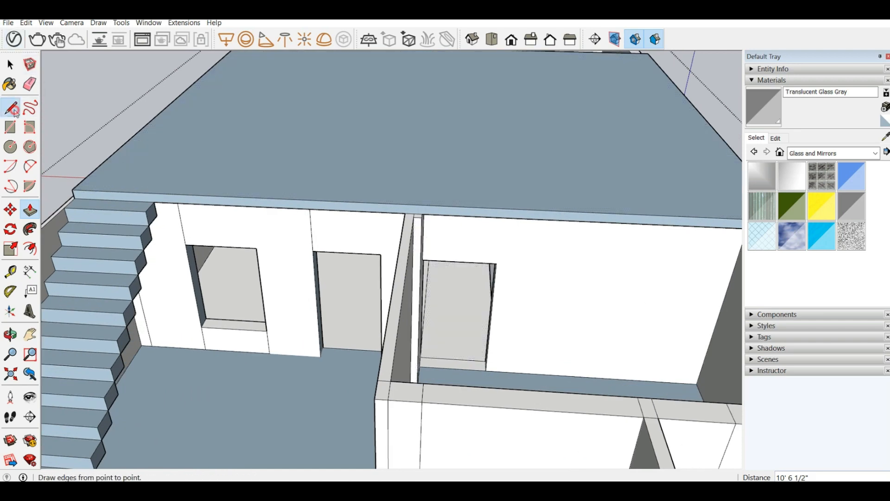
key(l)
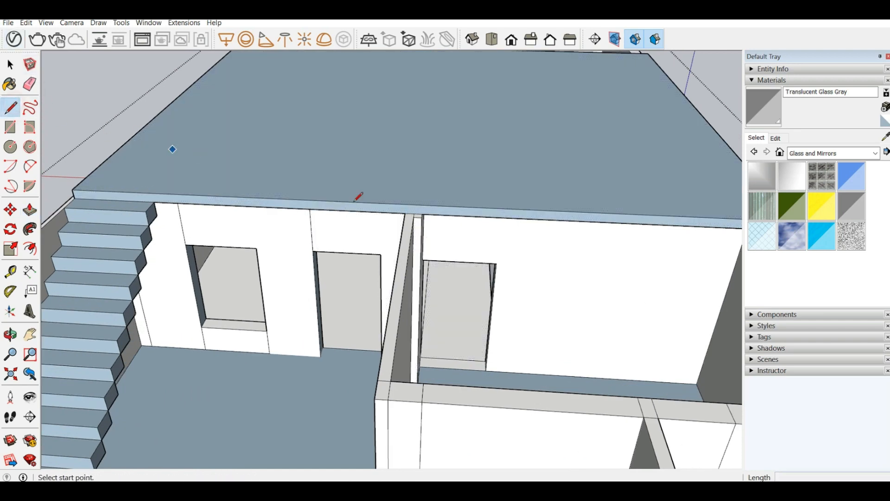
click(406, 213)
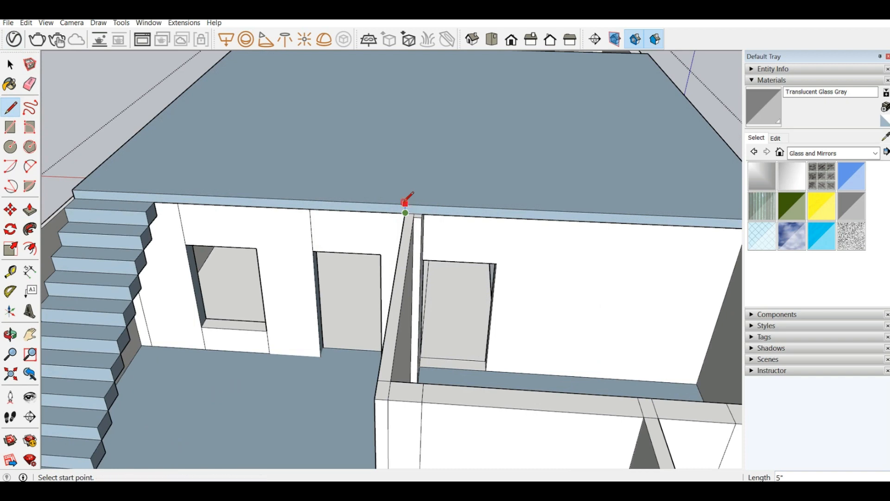
scroll(472, 210, up, 2)
right_click(456, 202)
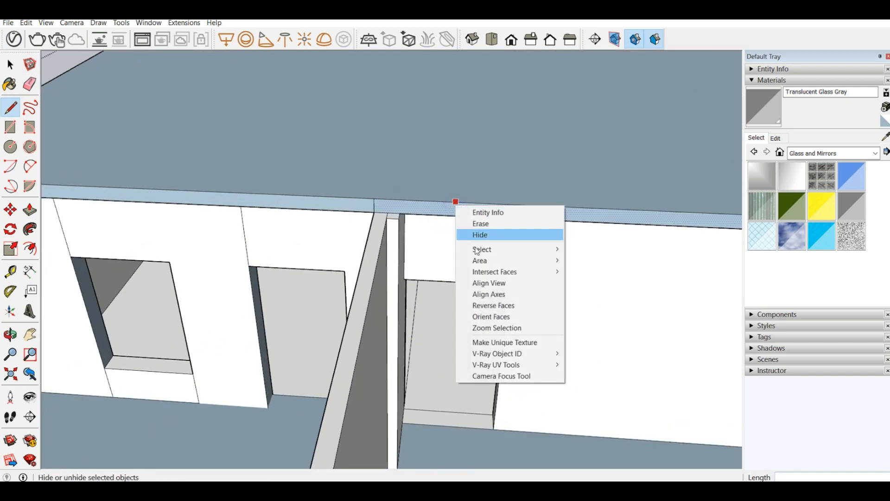
click(492, 306)
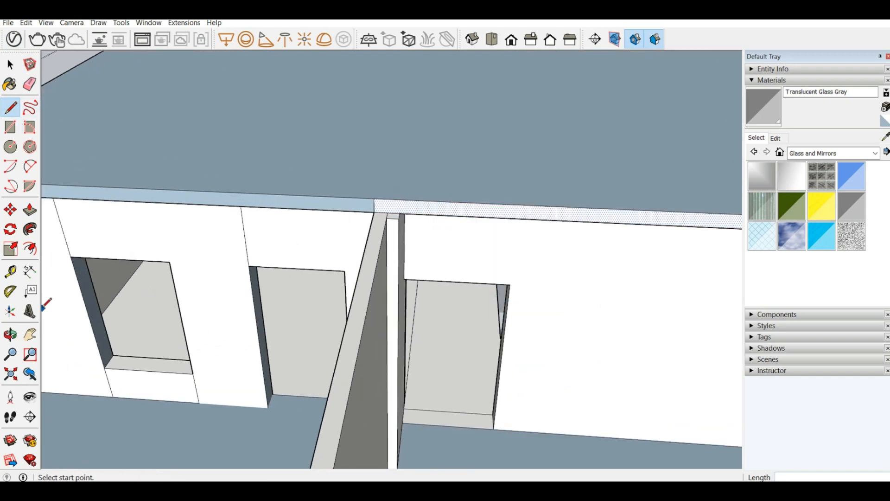
Extend the slab section beside the stair hall toward the rear, past the window wall at the end of the hall partition
click(29, 211)
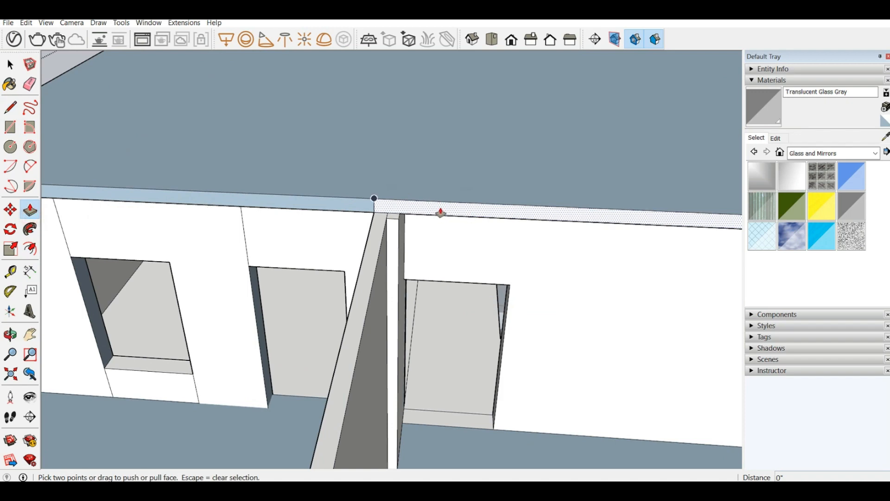
click(440, 212)
scroll(301, 181, down, 4)
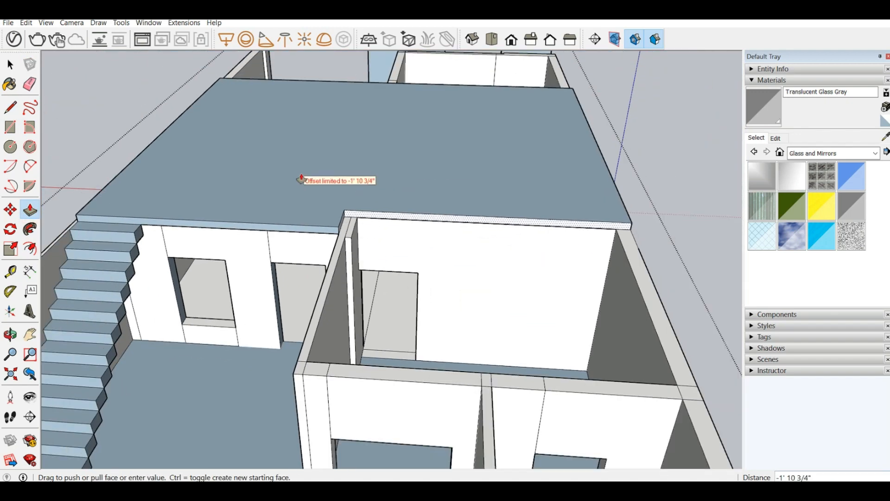
scroll(301, 181, down, 3)
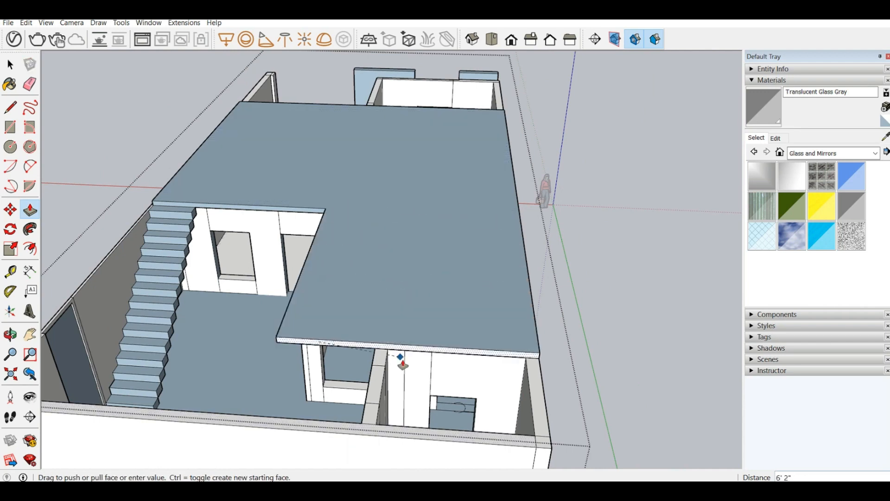
click(408, 369)
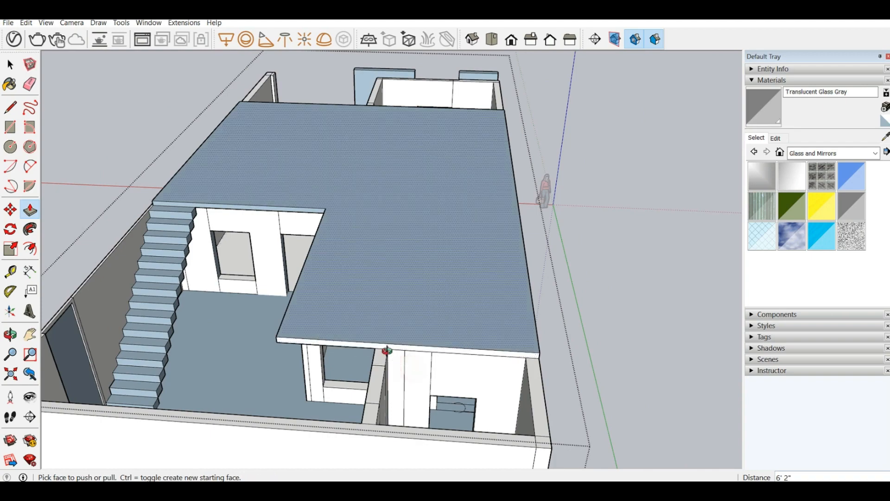
Push the rear edge of the extended slab section back 9"
middle_drag(385, 355, 527, 366)
scroll(527, 367, up, 4)
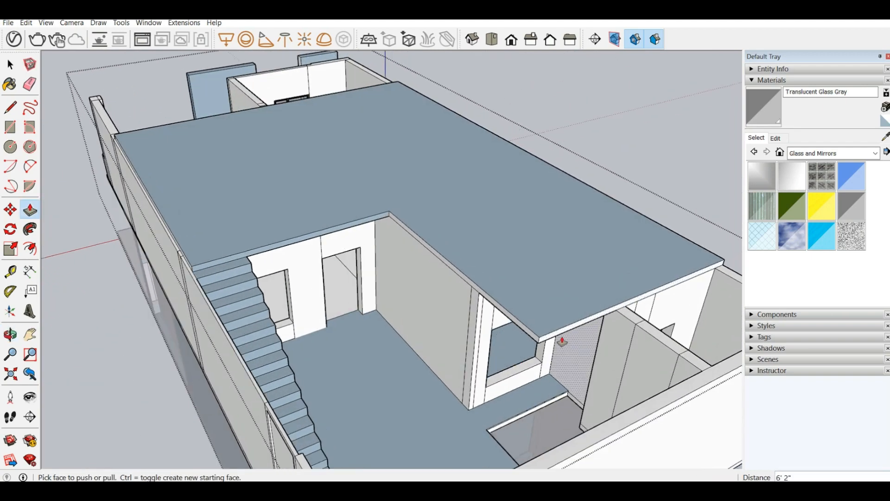
click(545, 339)
click(501, 435)
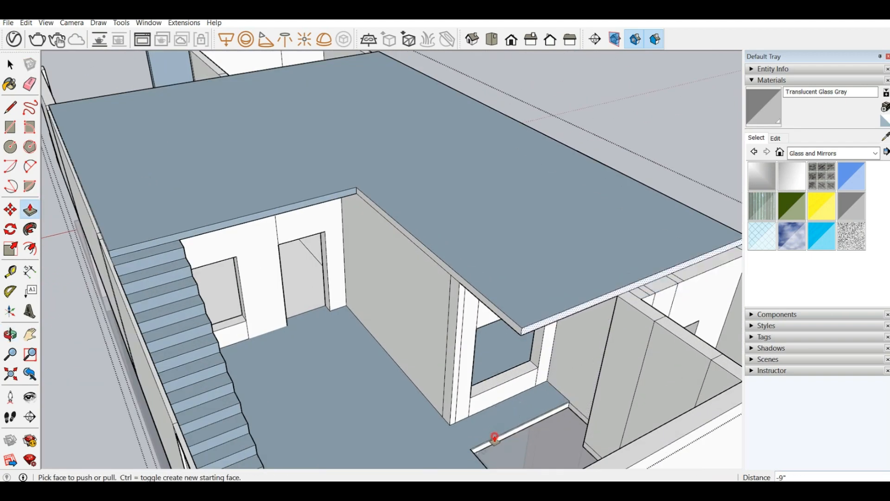
middle_drag(459, 324, 440, 349)
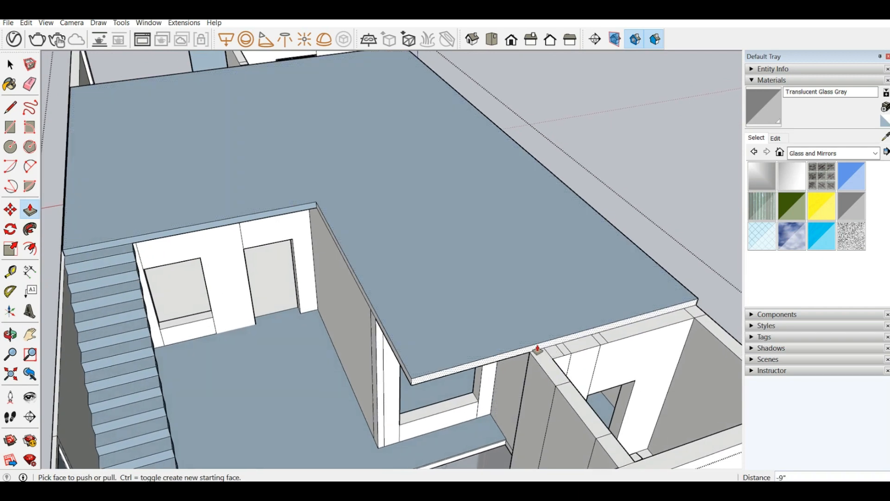
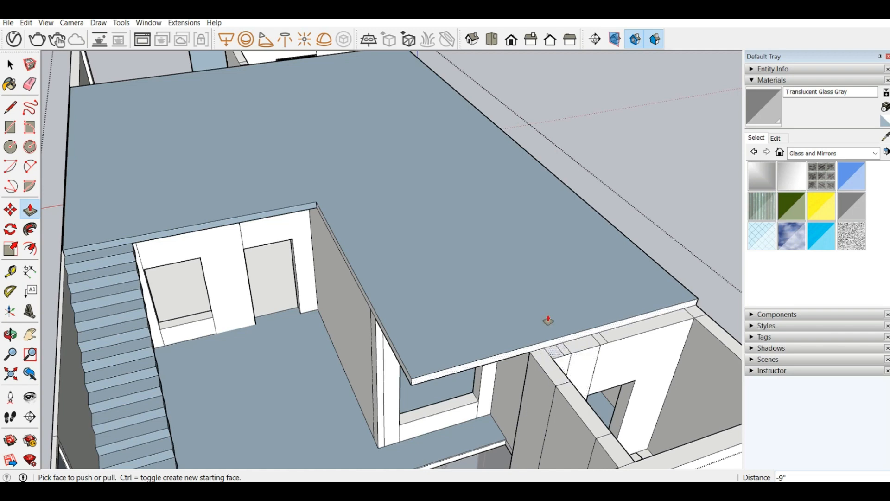
Draw a 5" vertical line on the slab section's rear edge face where the bathroom's side wall meets it
click(10, 108)
scroll(478, 324, up, 3)
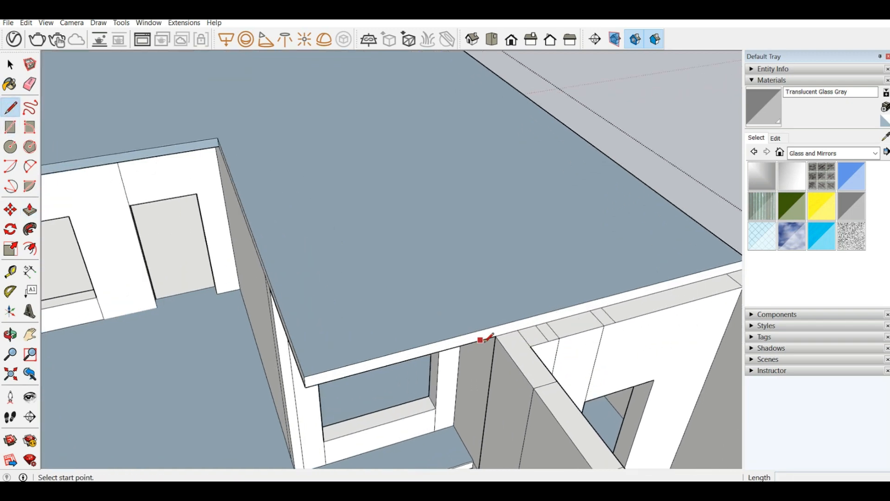
click(495, 336)
click(497, 325)
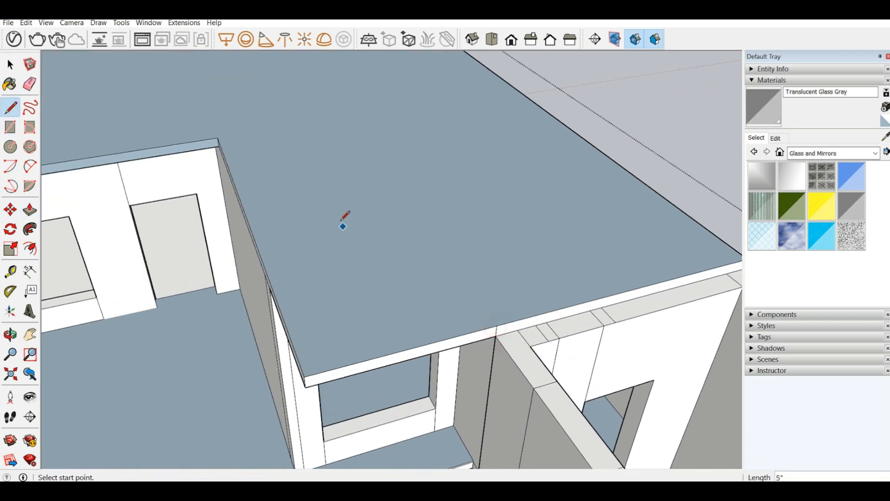
Try to extend the slab portion over the bathroom 7' 5 1/2" to the rear wall
scroll(344, 222, down, 2)
middle_drag(249, 390, 599, 404)
scroll(139, 293, down, 2)
scroll(137, 294, down, 3)
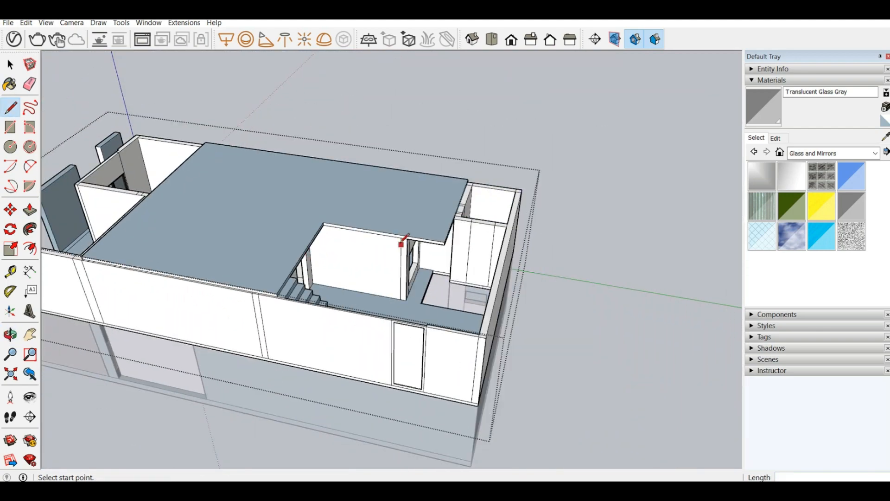
middle_drag(402, 247, 467, 330)
scroll(469, 328, up, 1)
scroll(467, 251, up, 2)
middle_drag(467, 251, 255, 175)
click(29, 211)
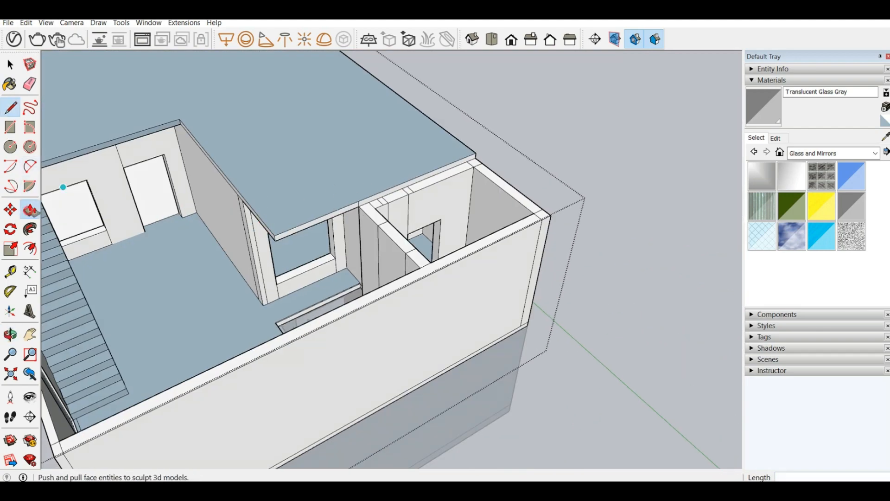
drag(369, 203, 433, 276)
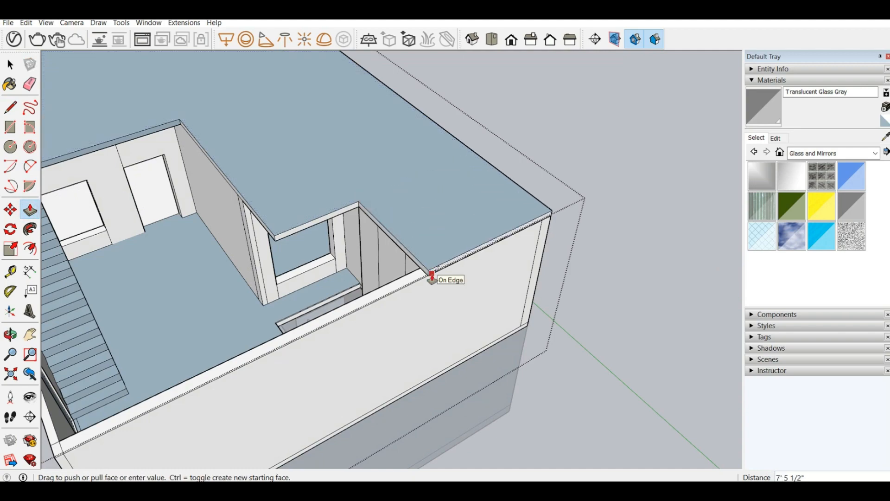
key(Escape)
Push the top of the bathroom side wall's middle segment down 3' to make a window opening
middle_drag(389, 252, 557, 261)
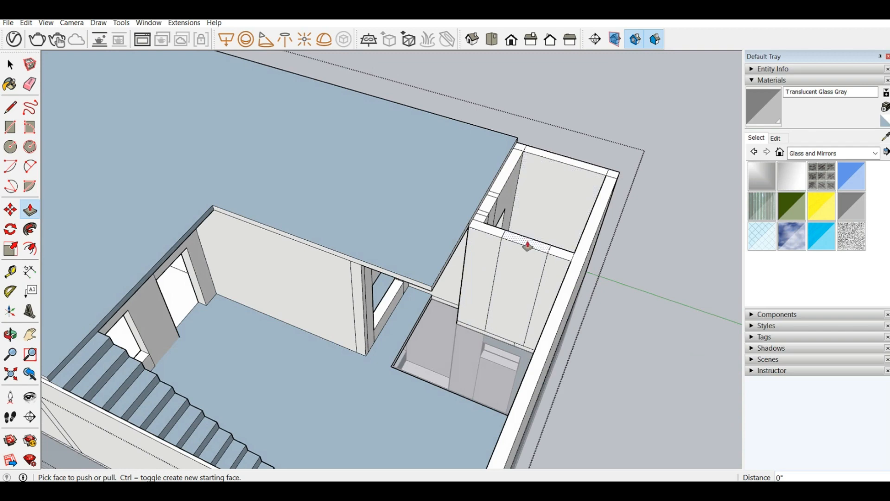
drag(527, 246, 504, 278)
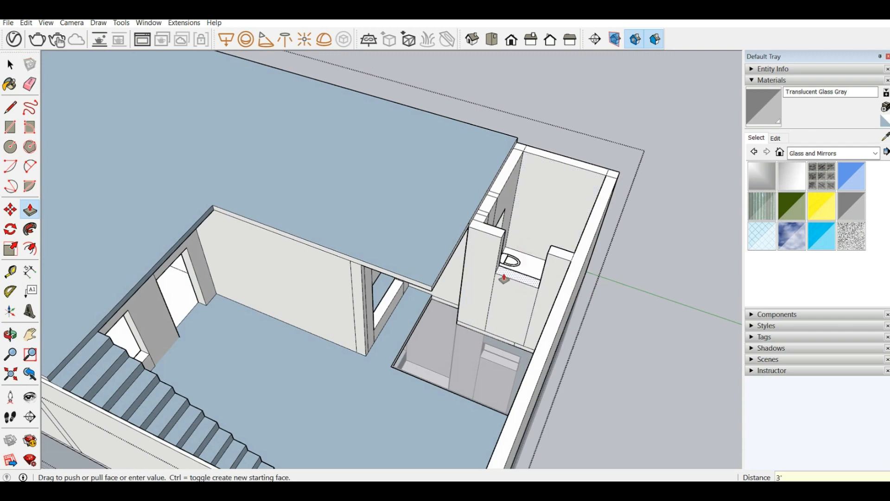
key(Return)
Draw a line 1' below the top on the side face of the bathroom opening, and pull the upper part 3' across as a lintel
scroll(505, 257, up, 4)
mouse_move(443, 228)
middle_down()
mouse_move(446, 208)
mouse_move(436, 204)
middle_up()
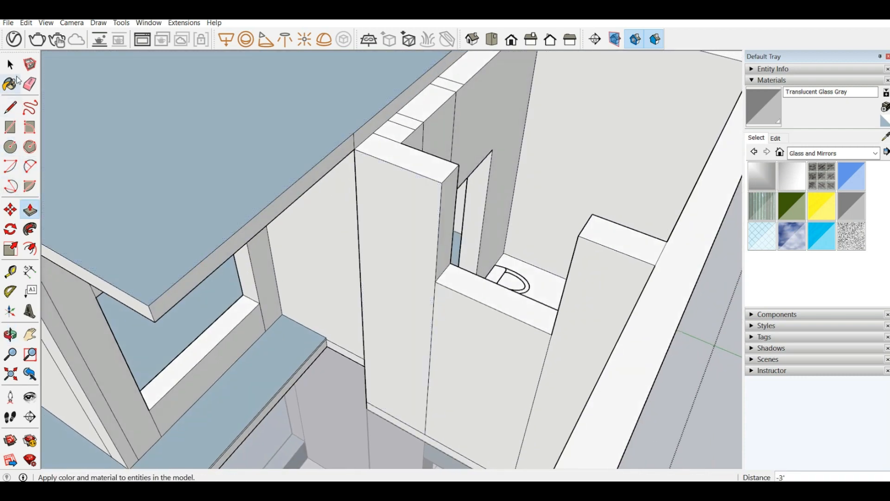
click(10, 107)
click(442, 182)
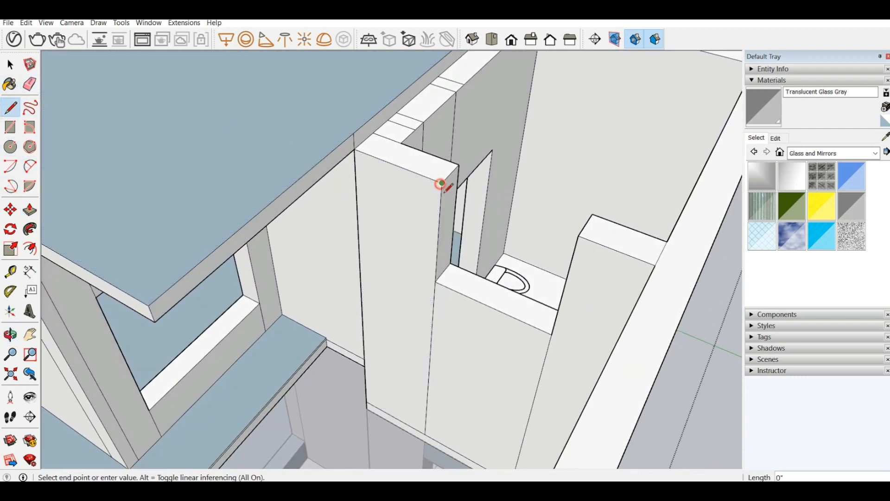
text(1')
key(Return)
click(439, 219)
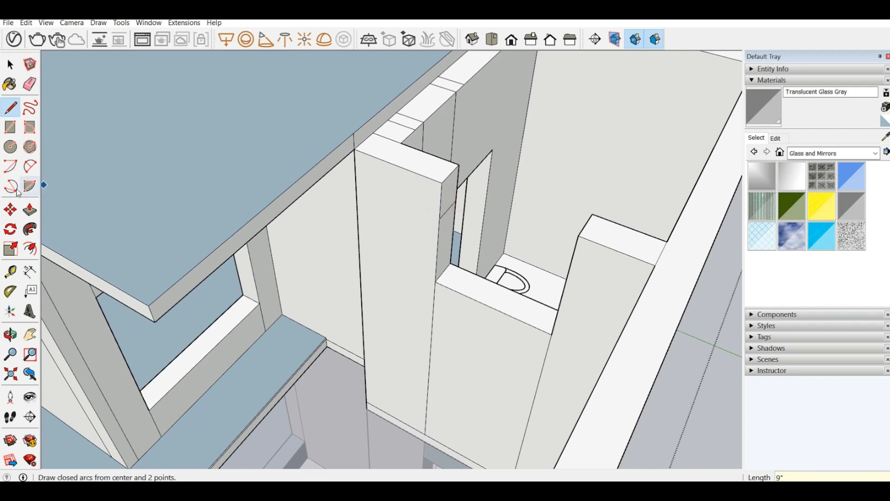
click(32, 211)
click(454, 189)
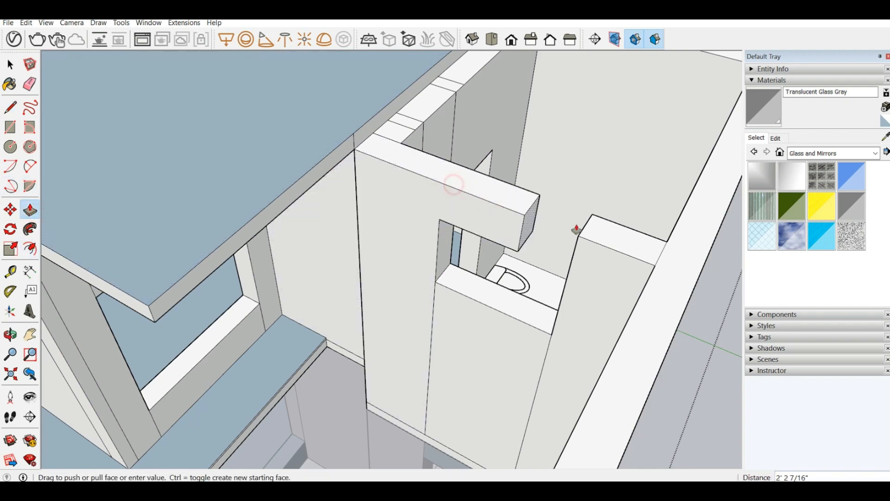
click(577, 254)
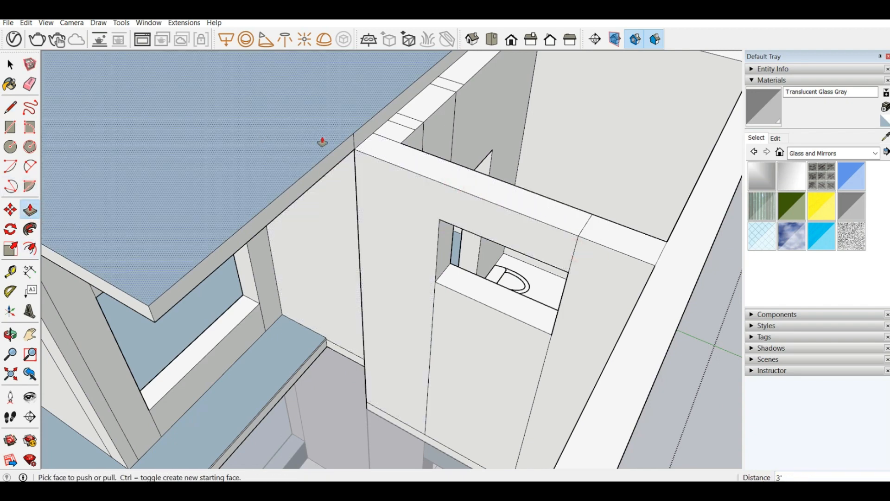
Extend the slab 7' 5 1/2" over the bathroom to the rear wall, and project its side edge 1' beyond the bathroom's window wall
click(361, 140)
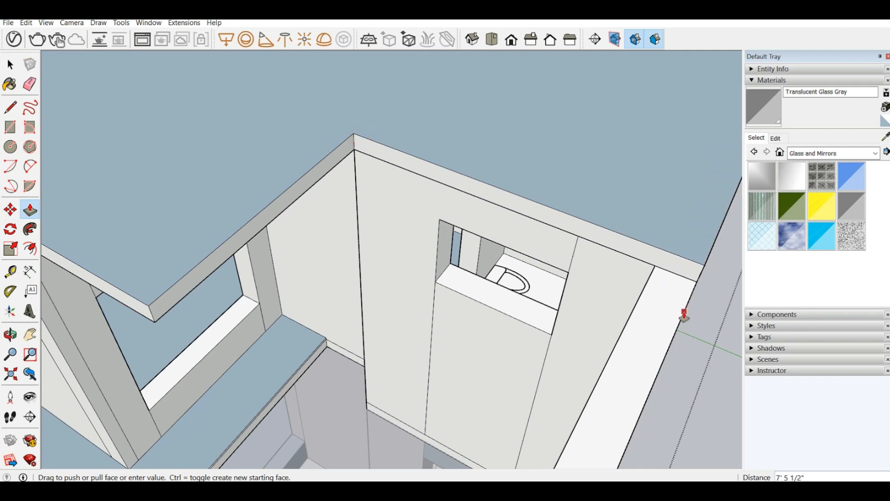
middle_drag(659, 304, 471, 175)
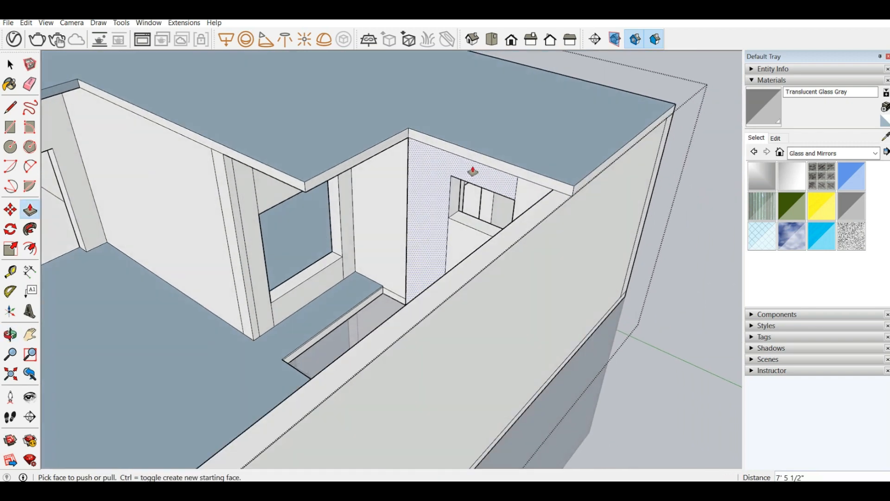
click(476, 164)
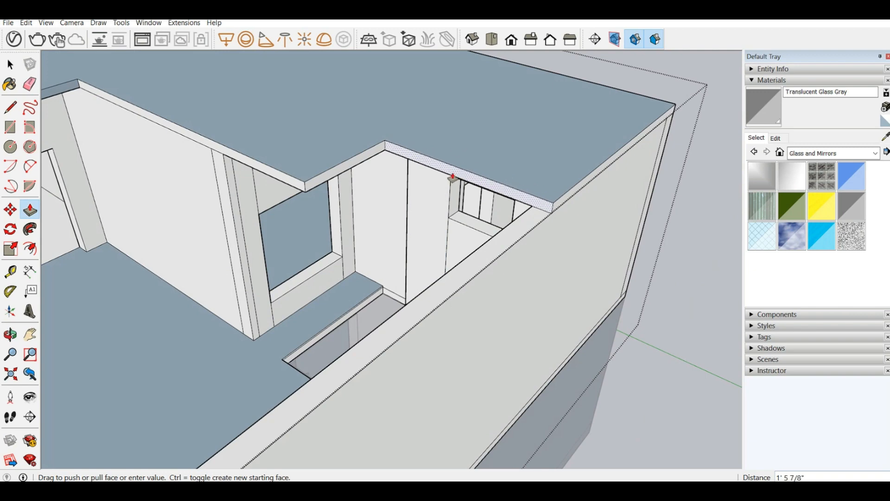
key(Return)
middle_drag(403, 200, 556, 264)
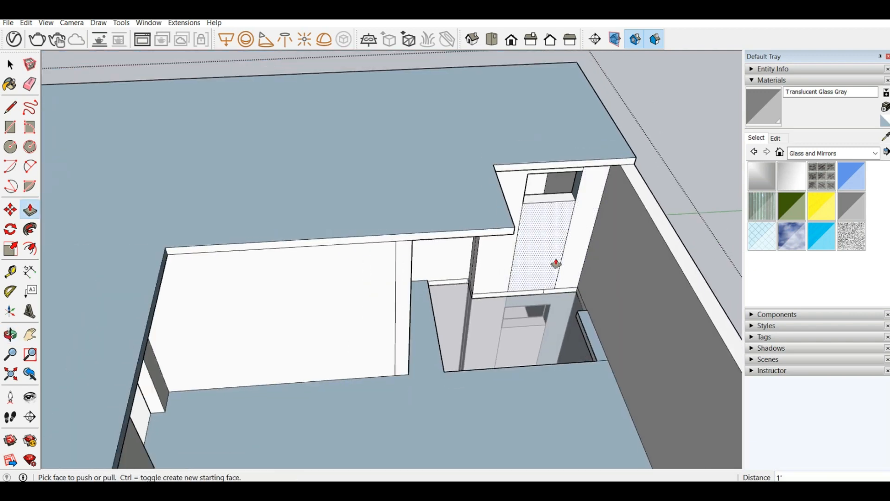
Pull the floor-edge strips at the base of the bathroom's window wall out 1' to form a ledge below the window
click(527, 300)
click(570, 162)
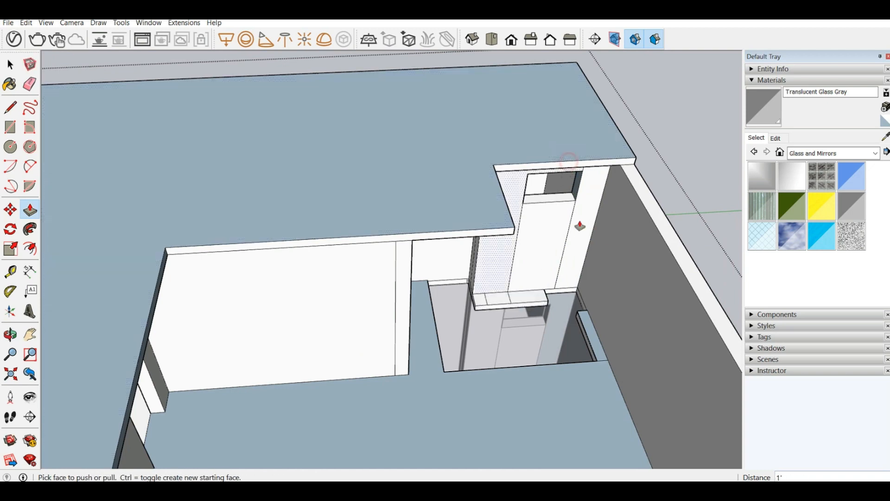
click(555, 298)
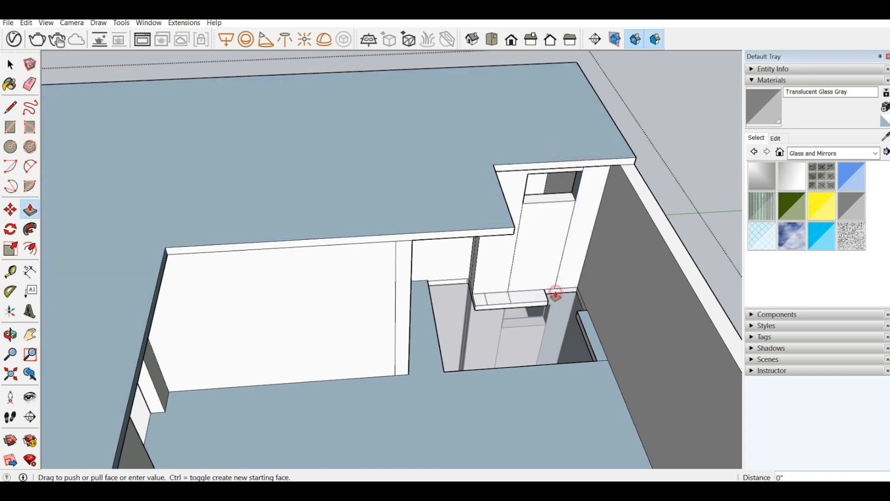
click(525, 309)
Paint the tall window pane in the stair hall's outer side wall with Translucent Glass Gray
middle_drag(431, 265, 393, 319)
scroll(480, 300, up, 2)
scroll(393, 318, down, 4)
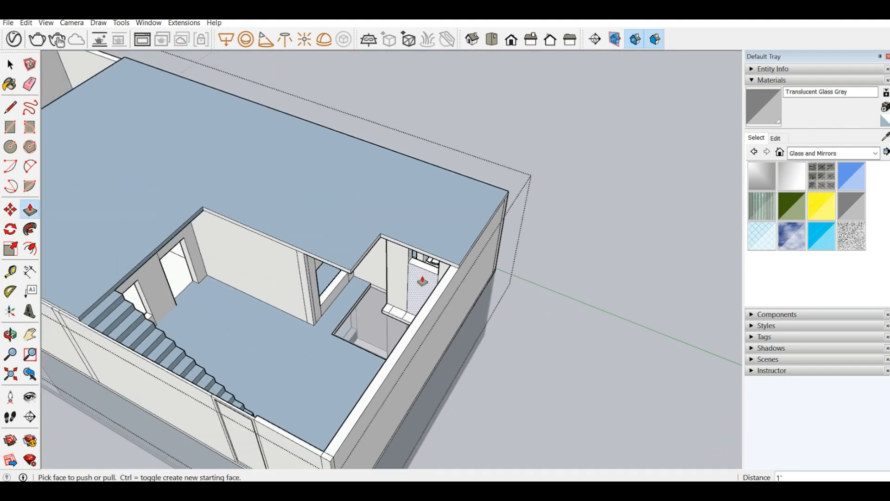
middle_drag(423, 281, 588, 271)
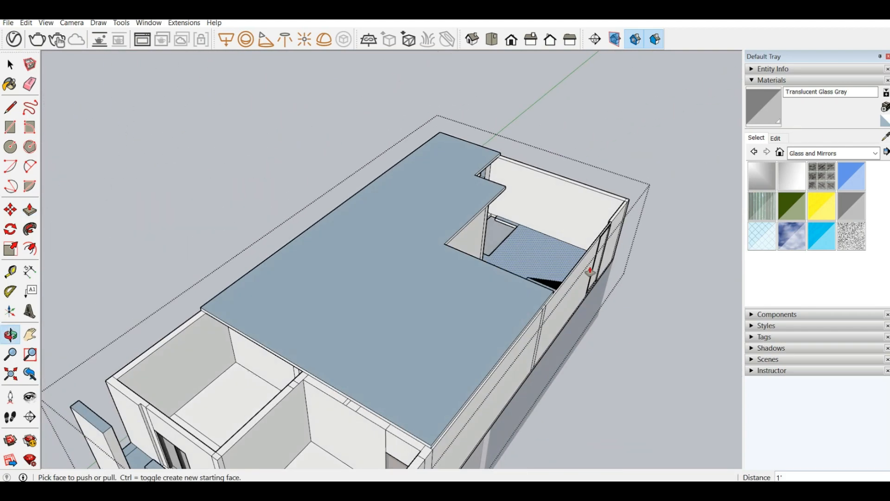
click(752, 109)
scroll(614, 246, up, 3)
click(586, 256)
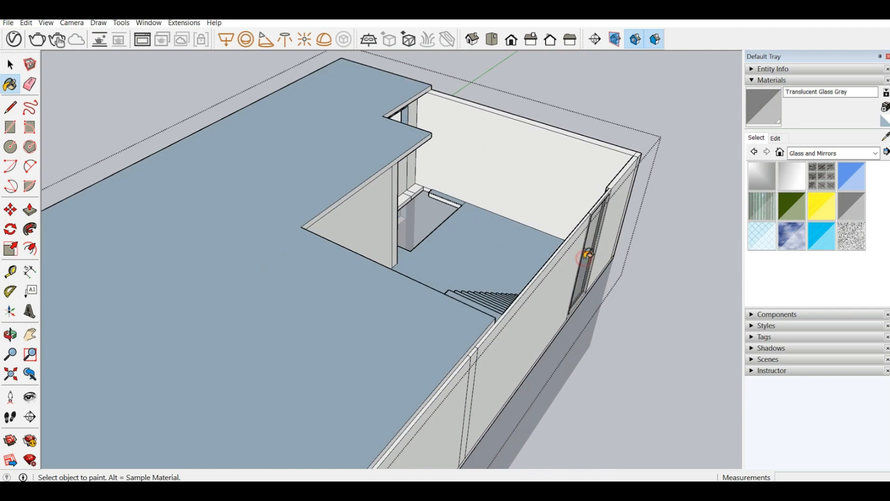
Examine the upper floor from the front and side, down to the front balcony's open edge and low corner pillar
mouse_move(587, 255)
middle_down()
mouse_move(590, 224)
mouse_move(640, 207)
mouse_move(464, 332)
mouse_move(491, 313)
mouse_move(477, 188)
mouse_move(502, 198)
mouse_move(378, 205)
mouse_move(463, 190)
middle_up()
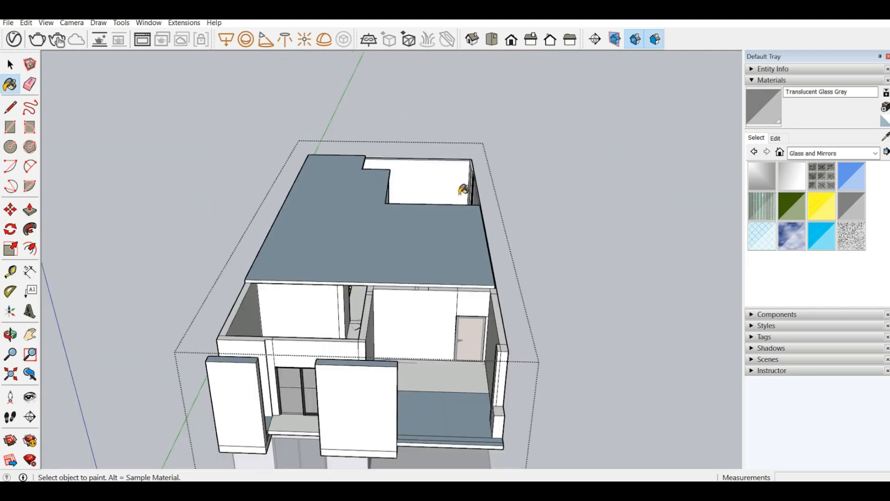
scroll(459, 194, down, 3)
middle_drag(358, 271, 437, 260)
scroll(437, 260, up, 3)
middle_drag(404, 290, 236, 285)
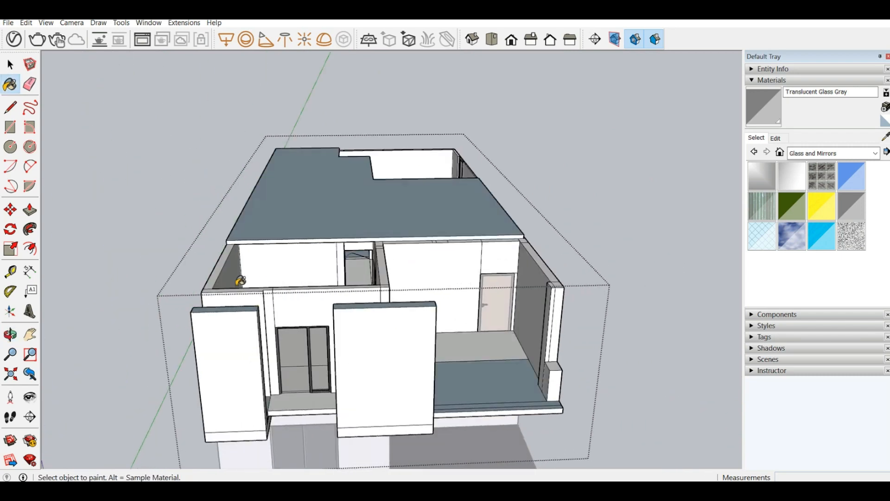
click(30, 210)
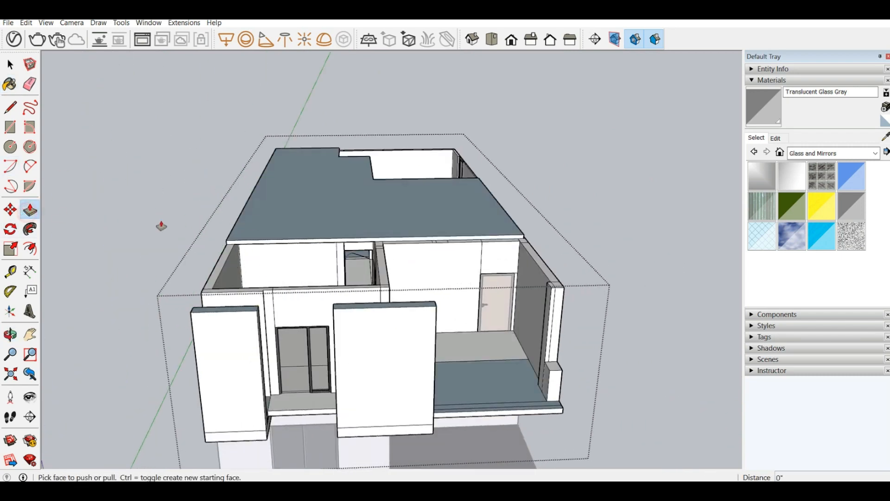
scroll(290, 245, up, 2)
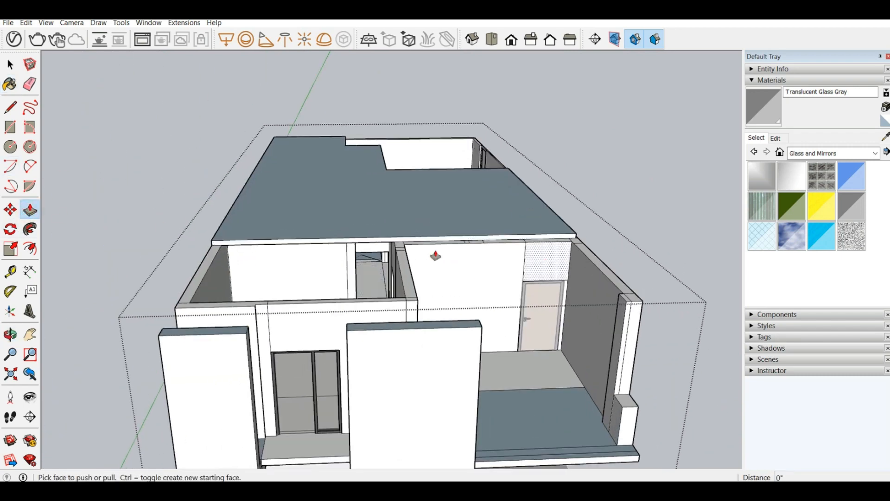
middle_drag(525, 361, 384, 301)
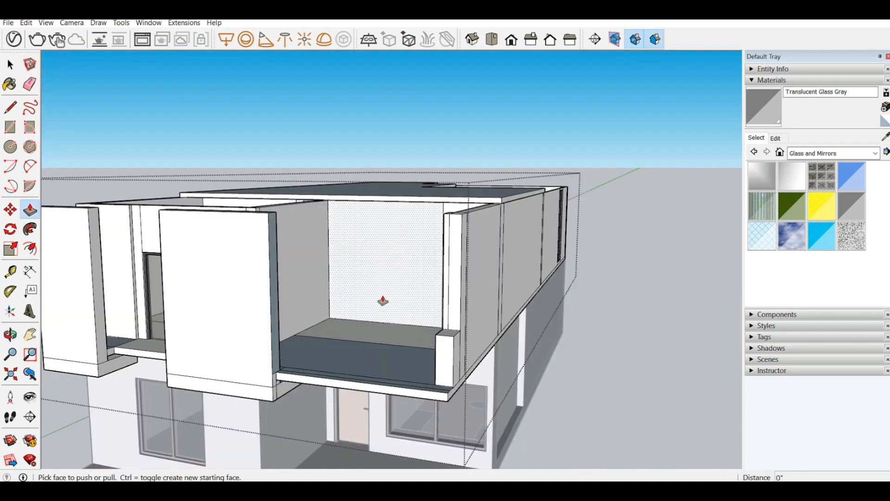
scroll(384, 301, down, 2)
scroll(389, 312, up, 1)
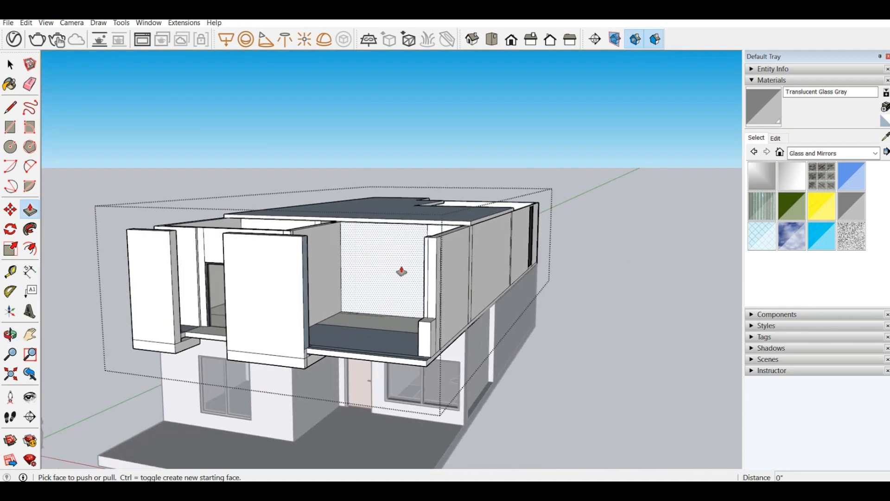
scroll(350, 199, down, 2)
middle_drag(209, 274, 272, 291)
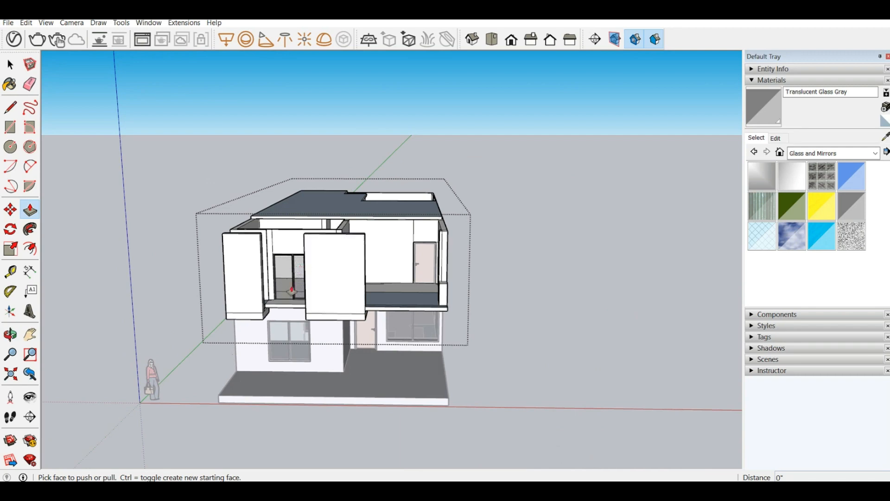
scroll(295, 276, up, 3)
middle_drag(427, 254, 235, 298)
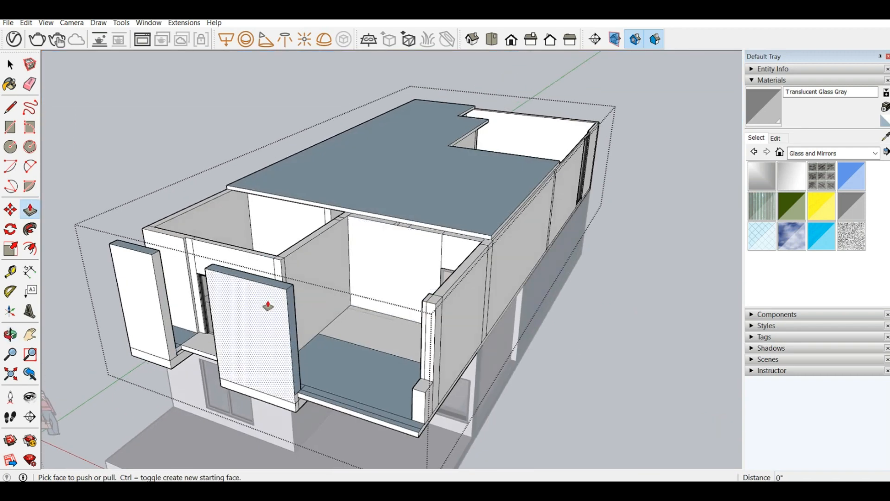
scroll(315, 399, up, 5)
scroll(331, 408, up, 3)
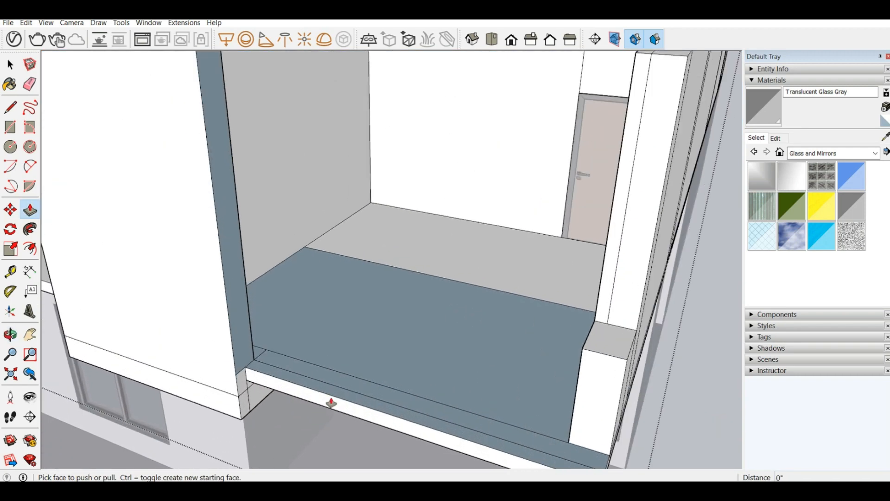
scroll(358, 312, down, 2)
middle_drag(490, 395, 425, 388)
scroll(367, 409, up, 2)
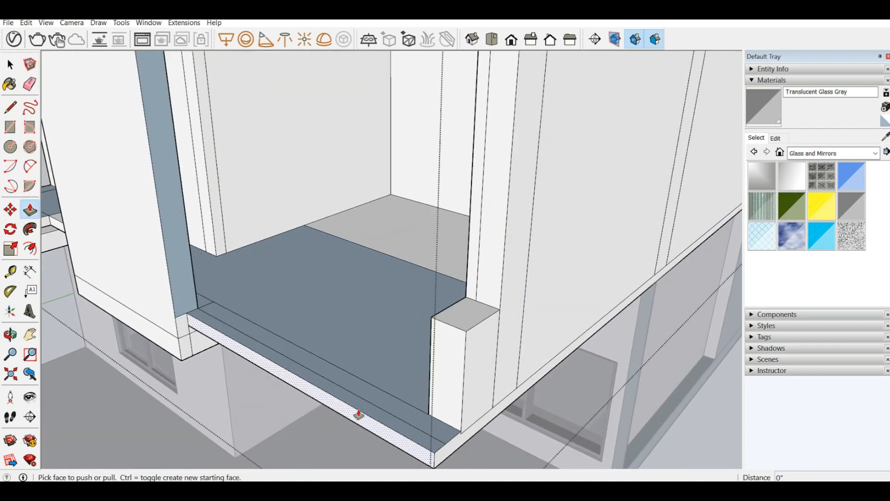
Try to pull the front face of the balcony's low corner pillar 4" forward
click(455, 413)
click(453, 440)
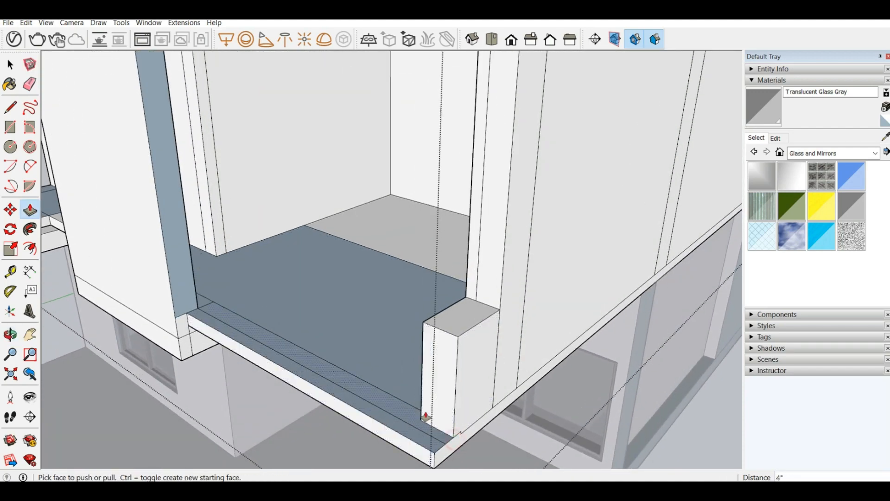
middle_drag(410, 416, 427, 419)
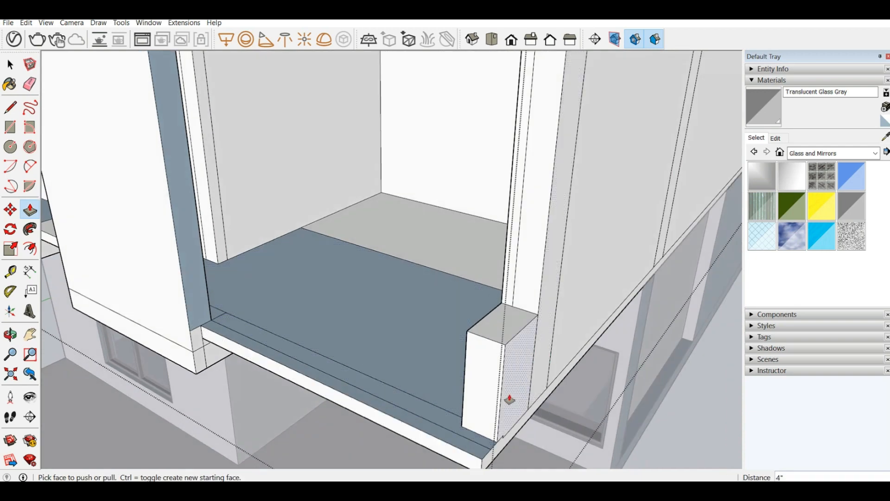
key(ctrl+z)
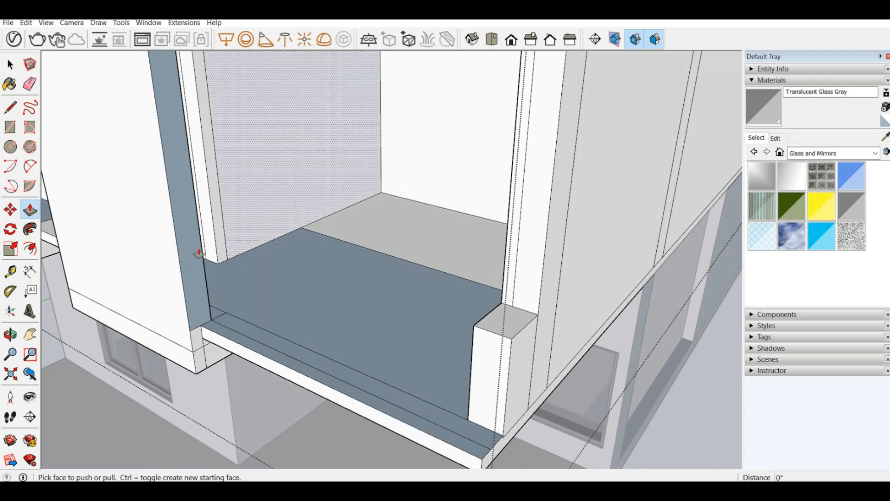
Draw a 3' line down the middle of the low corner pillar's front face, continue it 8" across the slab, and erase the surplus line
click(11, 108)
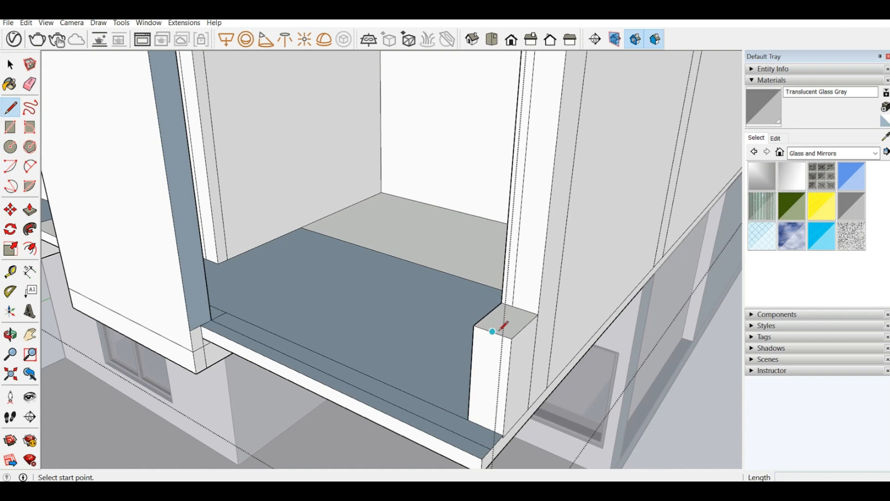
click(493, 332)
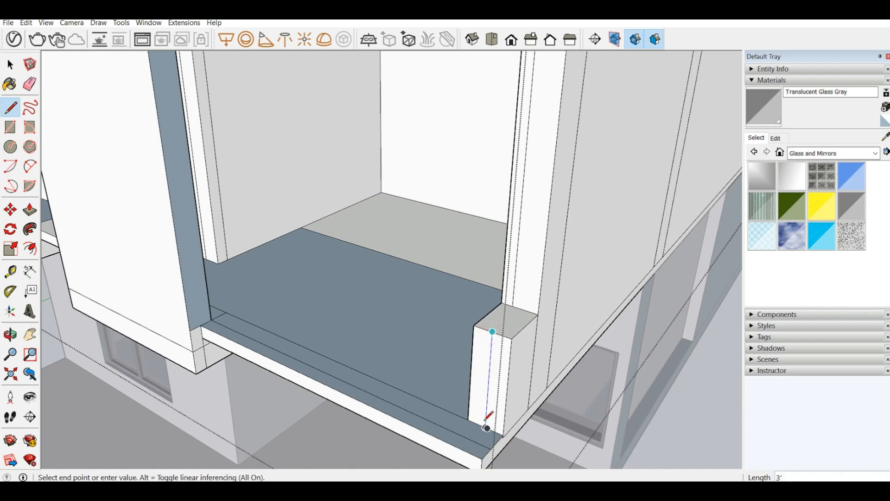
click(484, 424)
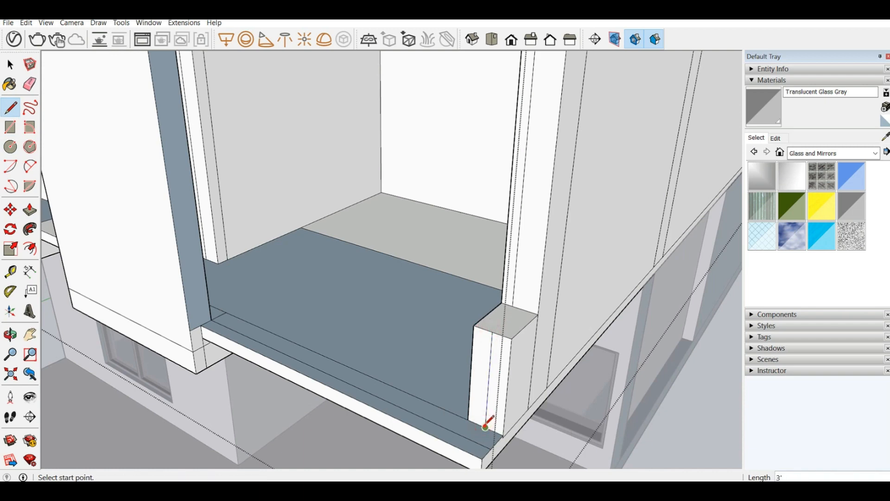
click(485, 427)
click(474, 441)
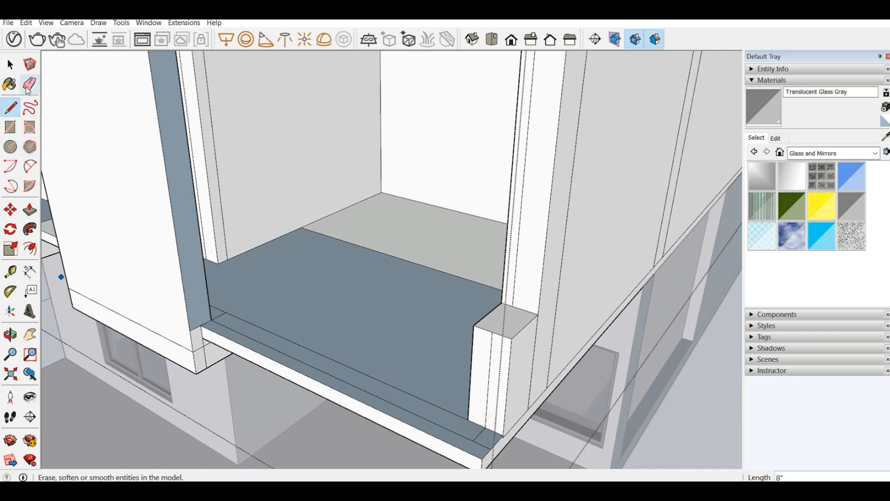
click(29, 85)
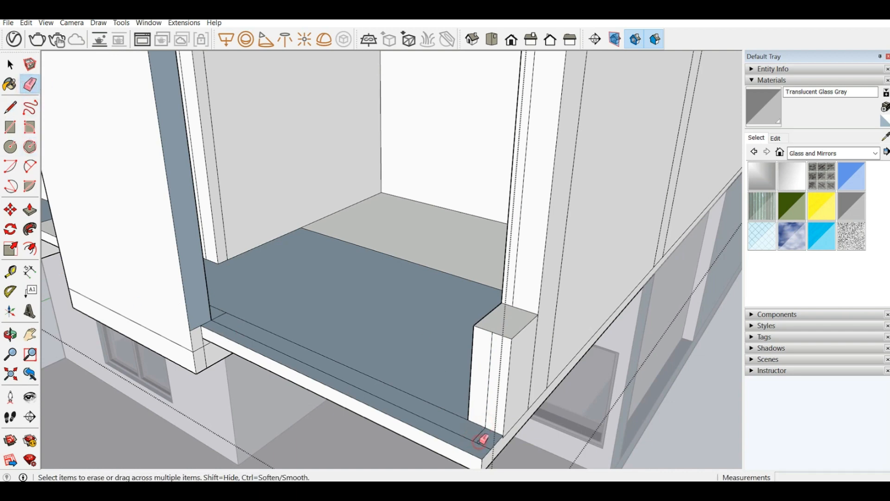
Draw a 2'10" vertical line up from the slab line's outer end and close it with an 8" line back to the pillar
click(20, 108)
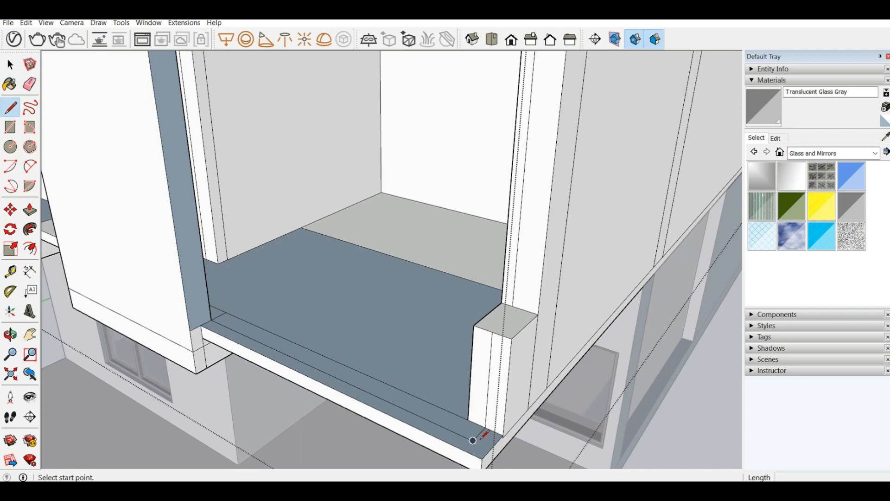
click(473, 440)
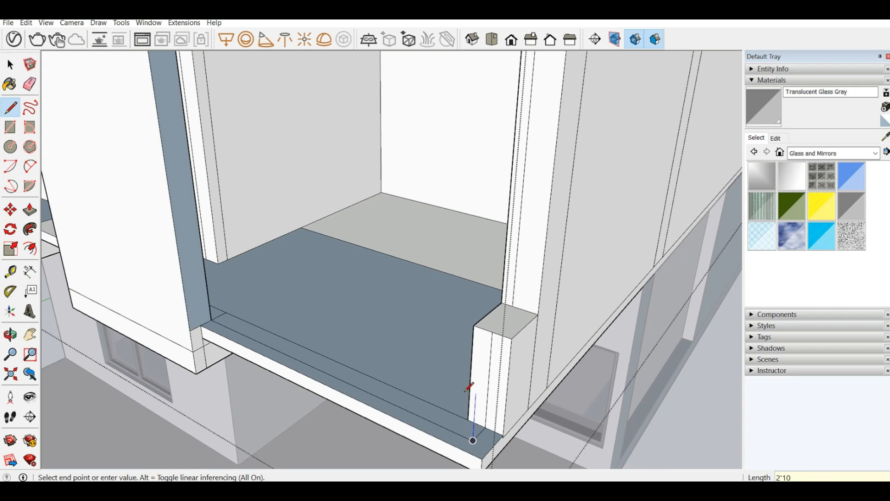
key(Return)
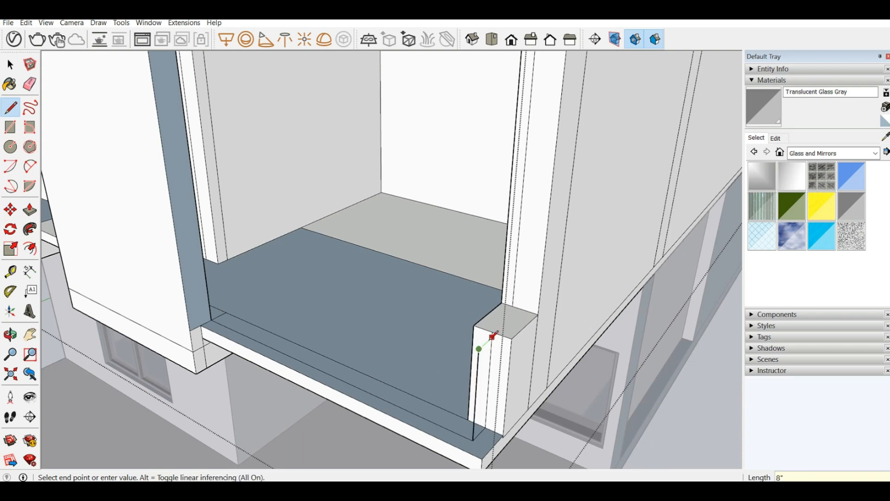
click(492, 337)
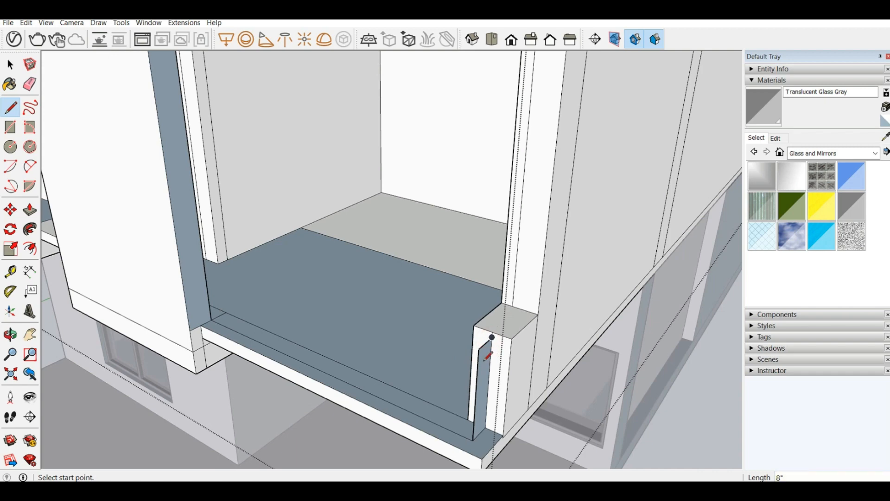
Reverse the parapet's end face and draw a 10' 6 1/2" top edge across the balcony to the tall front panel
right_click(486, 360)
click(505, 284)
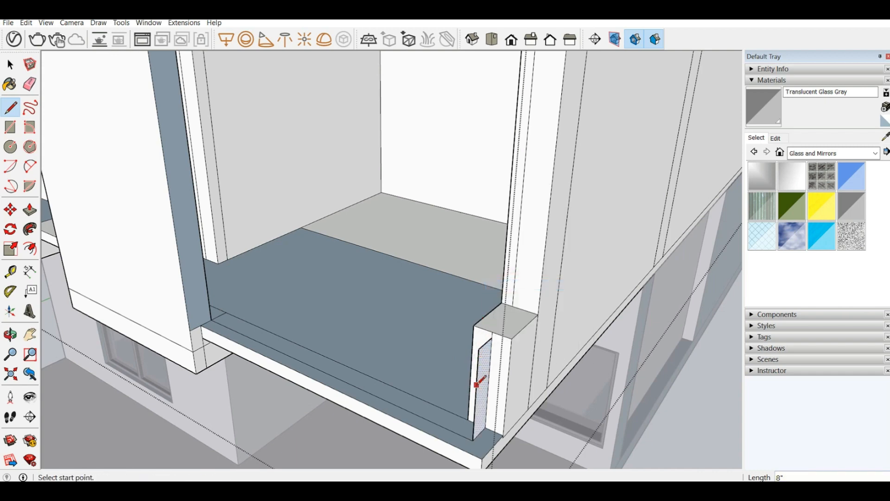
click(479, 348)
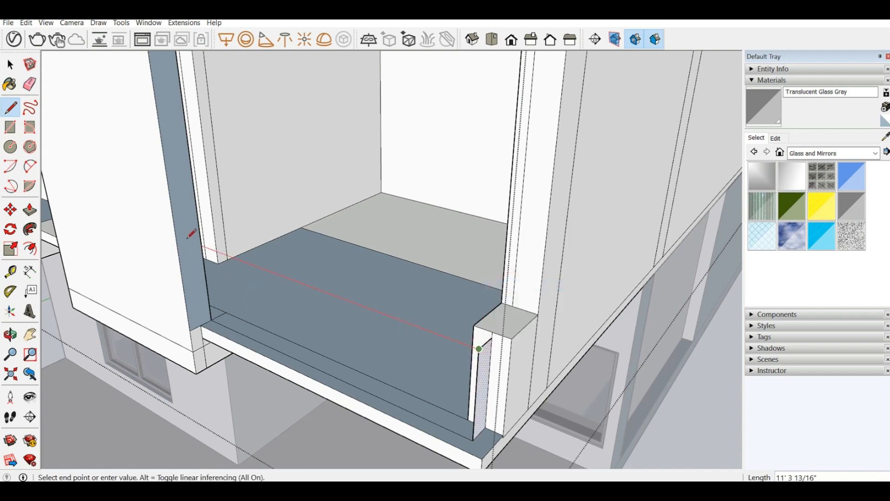
click(201, 245)
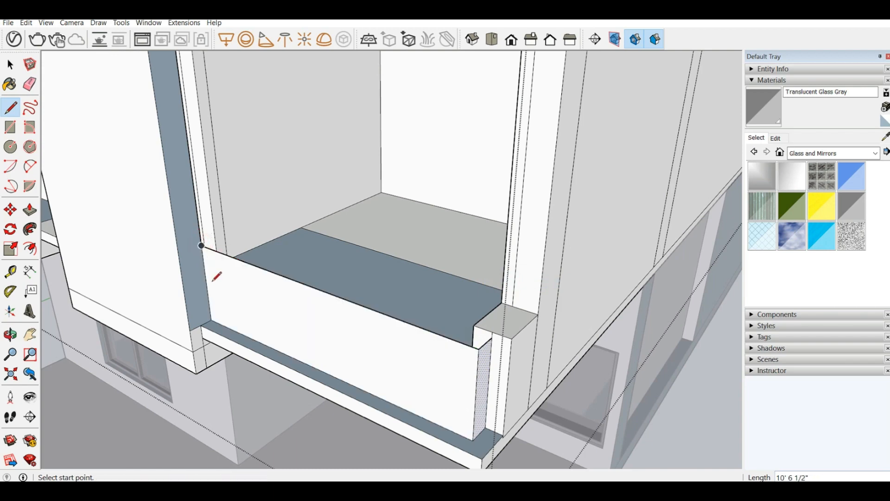
Draw a 10' line along the middle of the narrow floor strip inside the balcony parapet, starting from the short cross line's midpoint
scroll(216, 276, up, 2)
middle_drag(311, 269, 143, 310)
scroll(138, 301, up, 3)
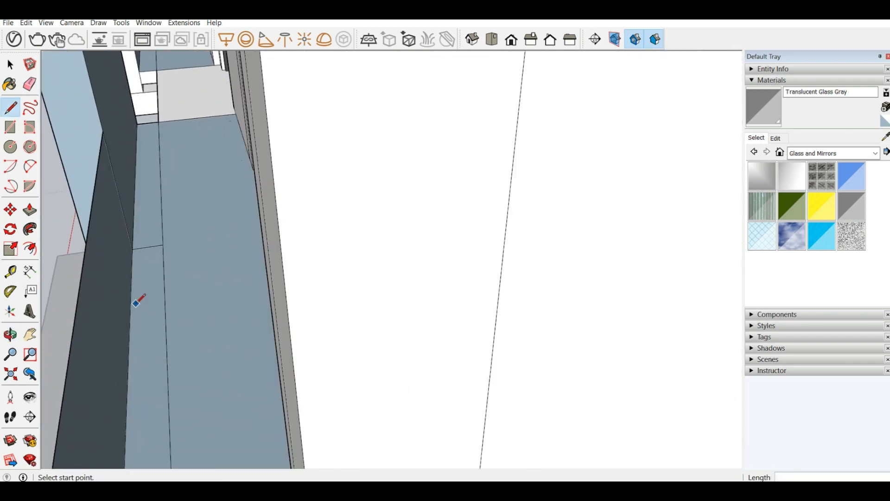
scroll(142, 253, down, 2)
middle_drag(149, 252, 192, 207)
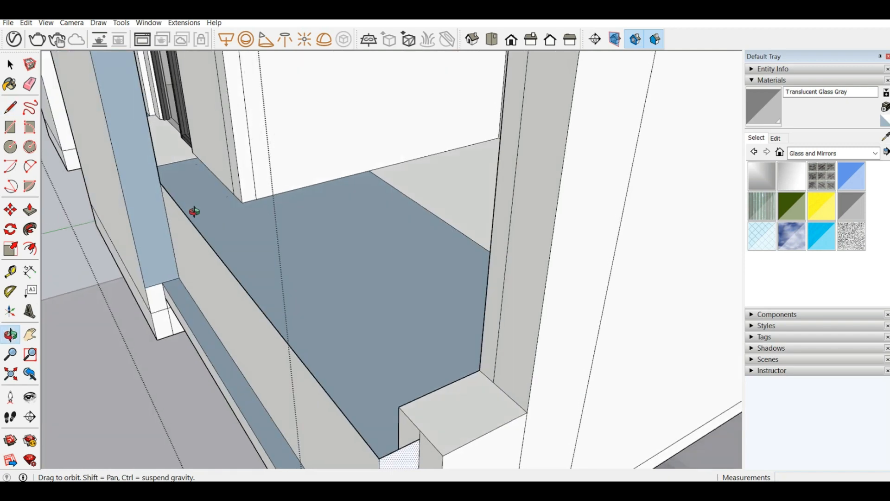
scroll(171, 202, up, 1)
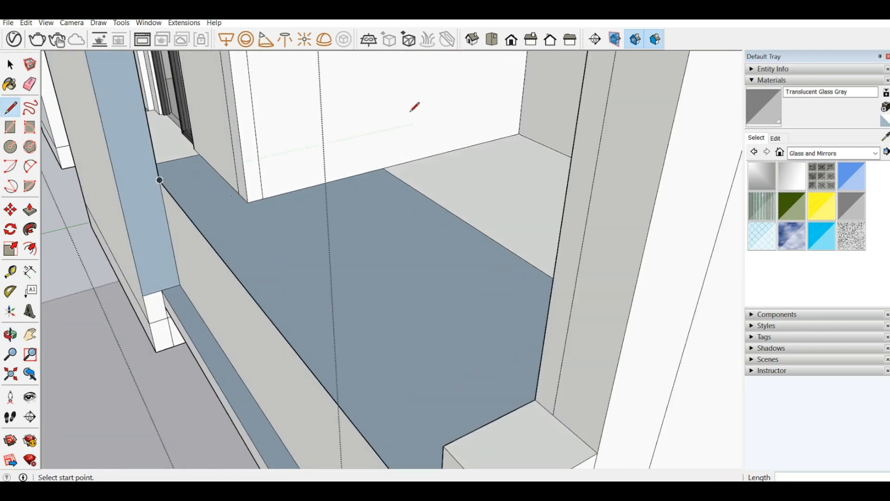
middle_drag(412, 111, 297, 259)
scroll(258, 204, down, 1)
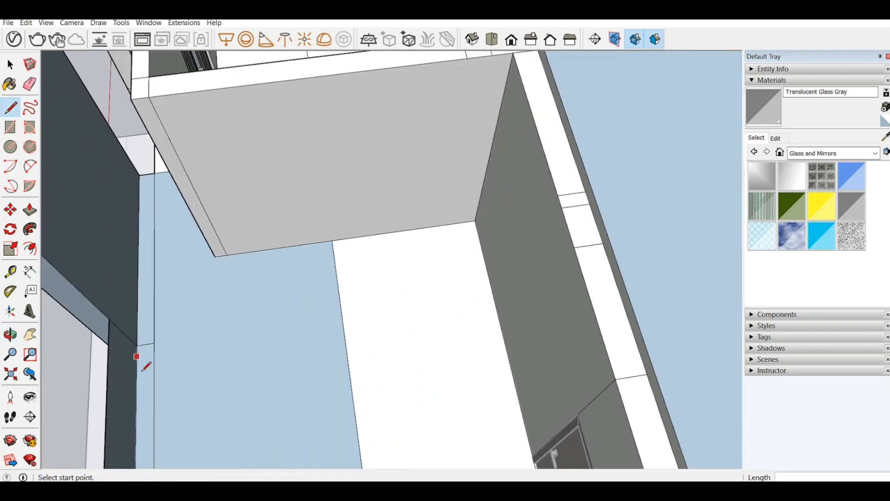
middle_drag(49, 326, 209, 97)
scroll(209, 95, up, 6)
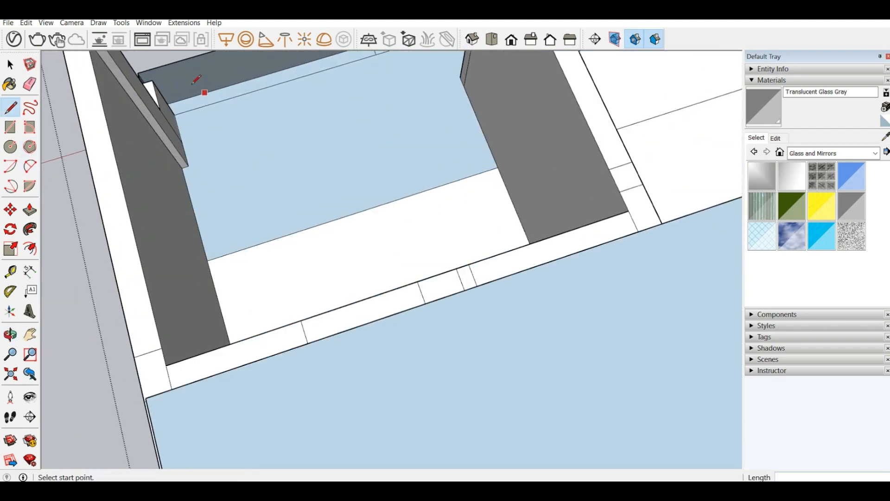
scroll(339, 236, down, 5)
middle_drag(413, 128, 335, 100)
scroll(461, 139, up, 5)
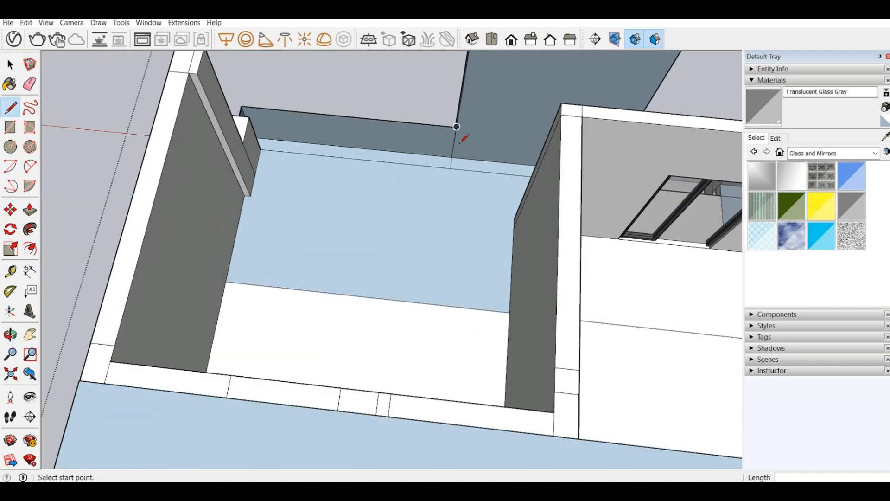
click(445, 174)
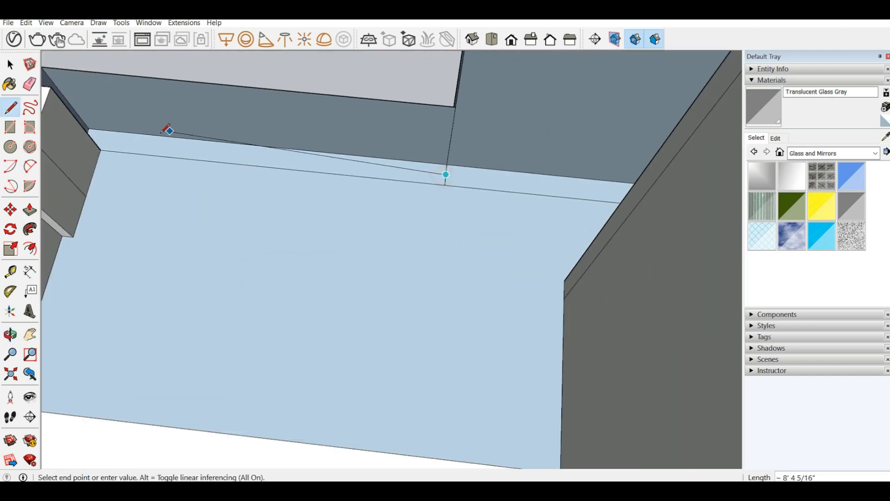
middle_drag(165, 132, 94, 120)
scroll(95, 123, up, 3)
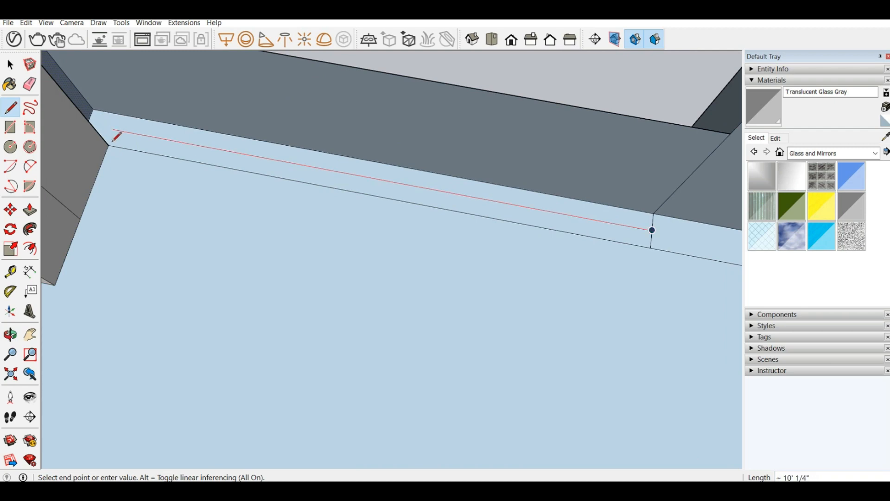
text(10')
key(Return)
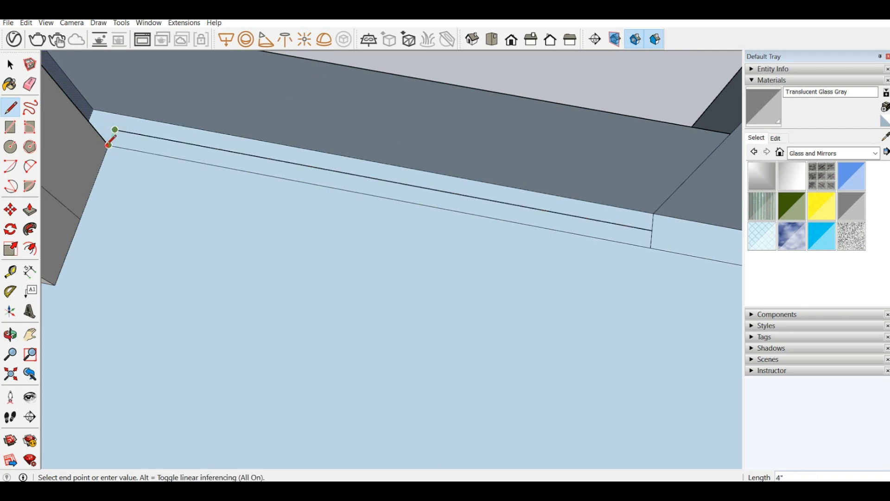
key(Escape)
Extend the strip's middle line past the short cross line and close it with a 4" line back to the tall front panel
scroll(218, 144, down, 3)
middle_drag(358, 186, 477, 142)
scroll(527, 250, down, 4)
scroll(480, 139, up, 3)
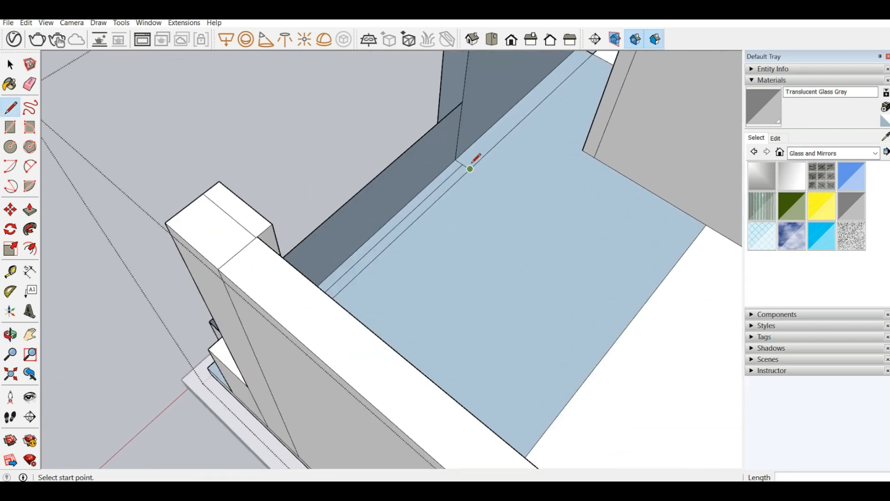
click(463, 165)
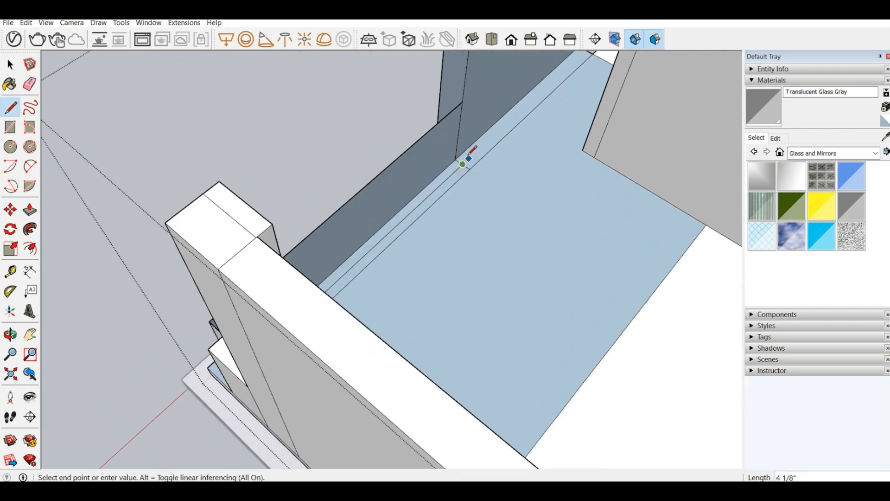
click(472, 154)
key(Escape)
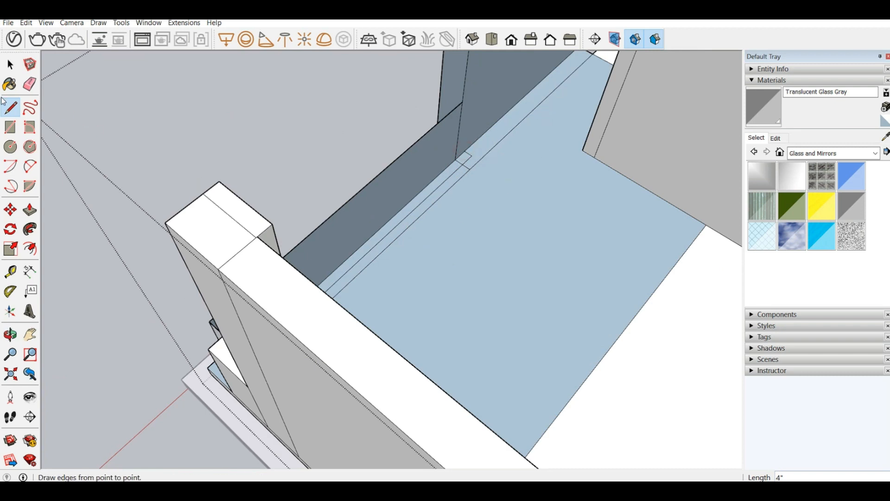
Raise the floor strip beside the parapet and the small square at its end by 2" with Push/Pull
click(30, 210)
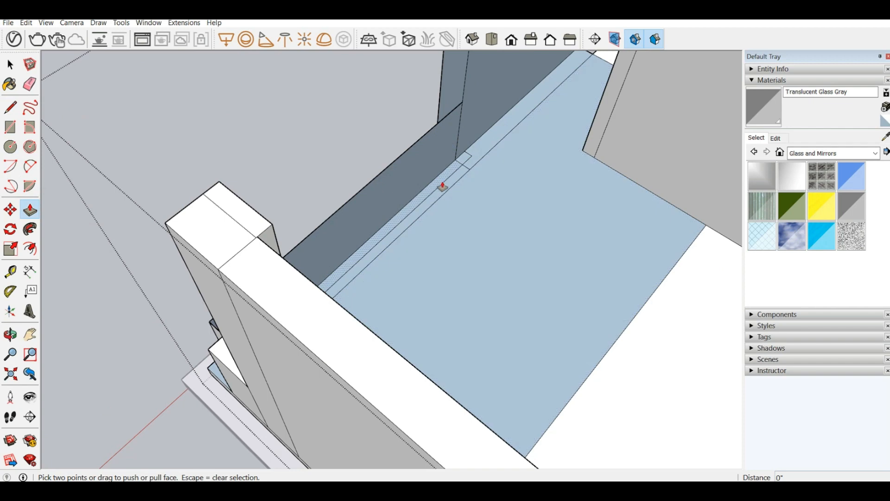
click(443, 186)
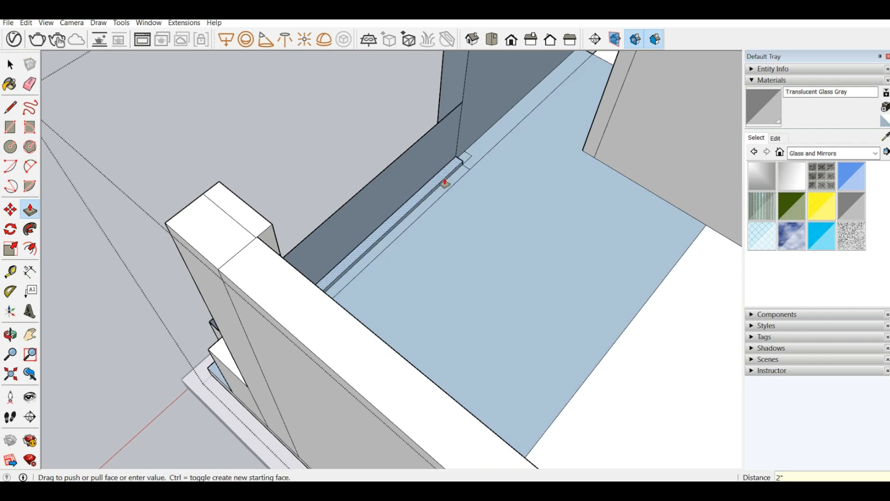
click(446, 183)
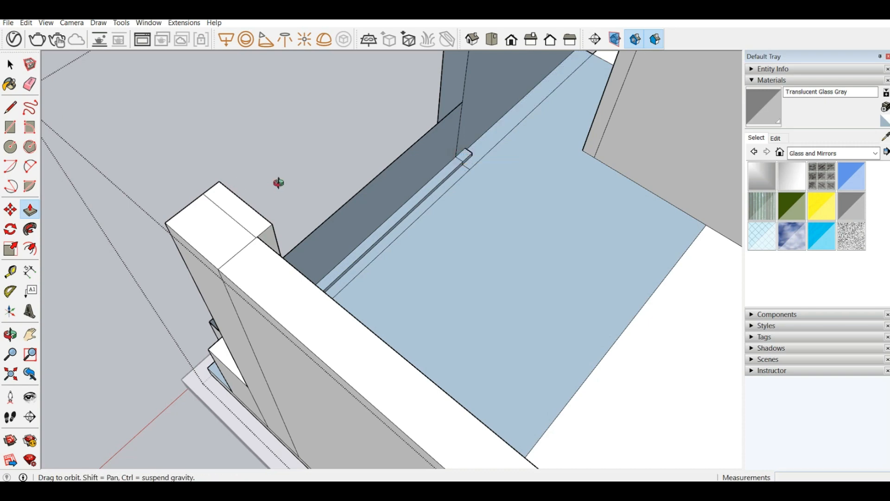
Erase the leftover vertical line above the parapet on the low corner pillar's front face
mouse_move(278, 183)
middle_down()
mouse_move(480, 153)
mouse_move(413, 198)
mouse_move(489, 147)
mouse_move(470, 162)
mouse_move(278, 203)
mouse_move(278, 185)
middle_up()
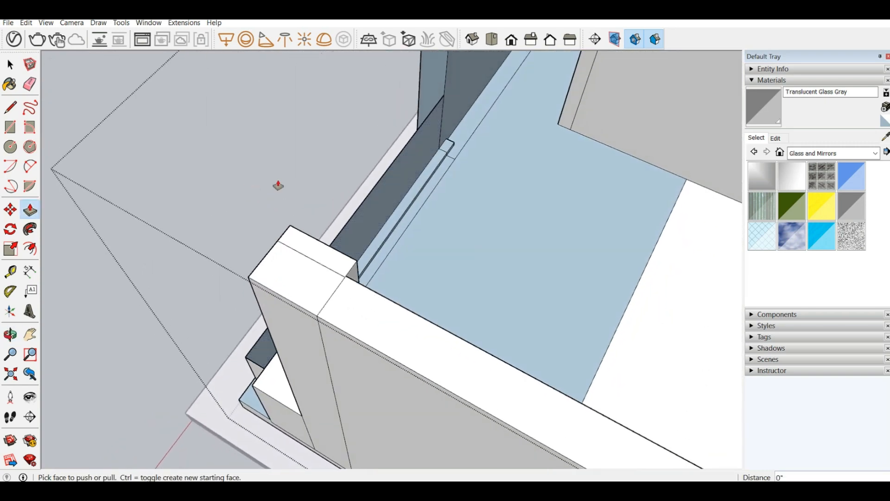
middle_drag(247, 332, 258, 263)
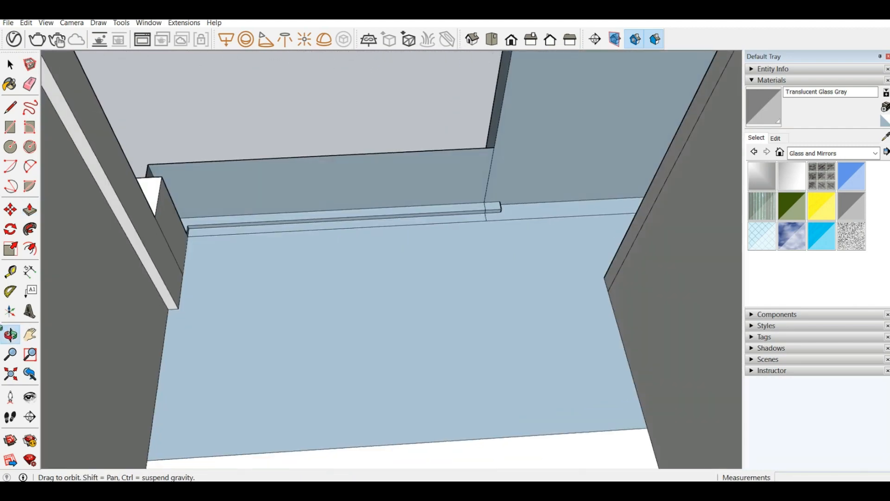
middle_drag(375, 193, 686, 204)
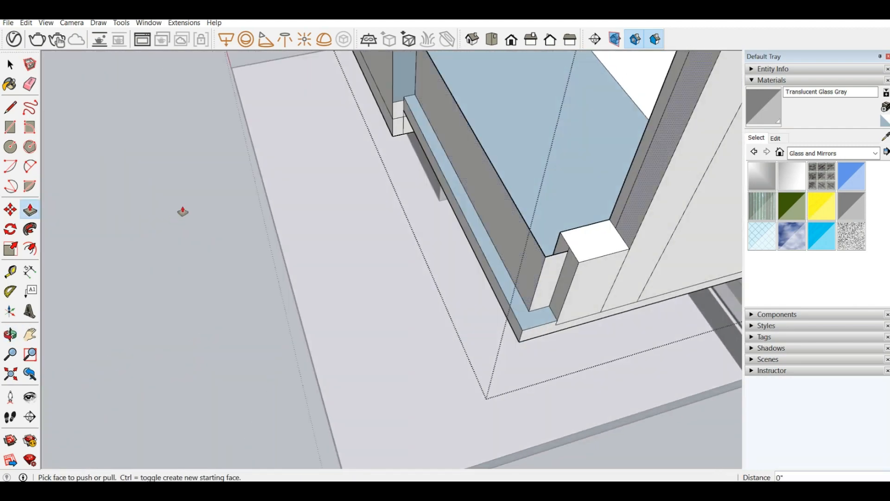
middle_drag(182, 210, 603, 171)
scroll(580, 200, down, 3)
middle_drag(530, 304, 586, 202)
scroll(584, 176, up, 6)
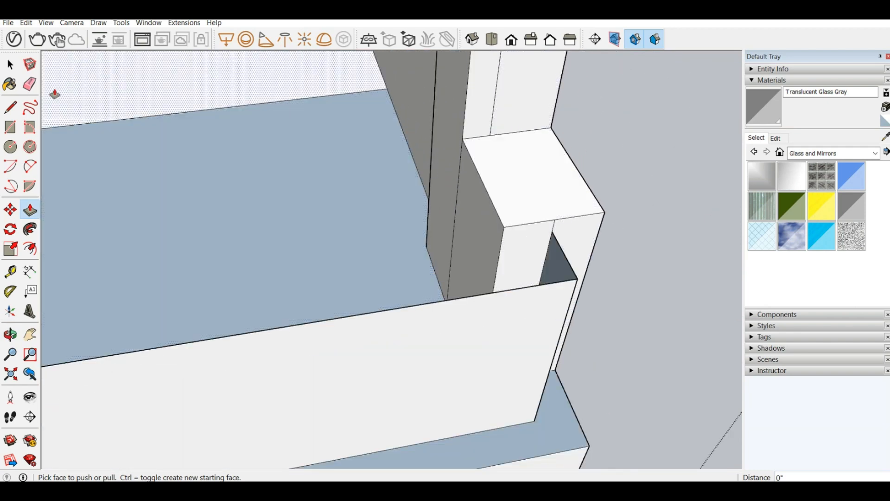
click(29, 84)
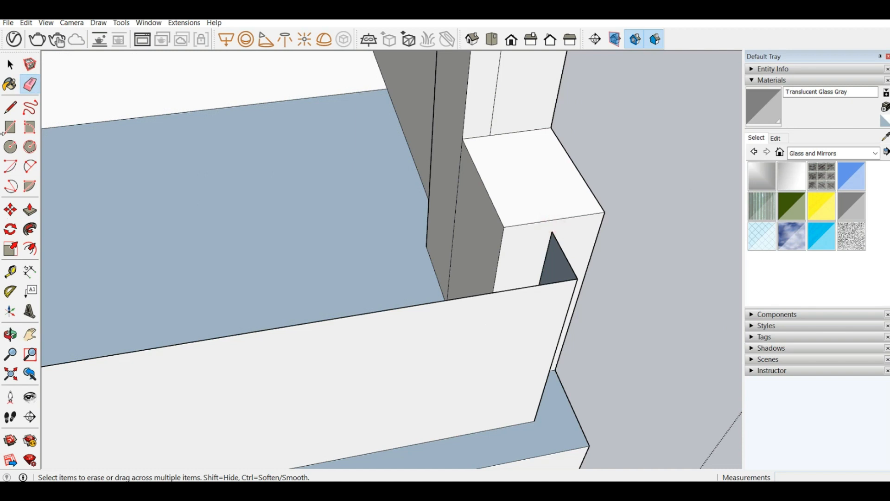
Draw a coping profile on the pillar's front face, 2" to each side of the parapet's corner and closed up to the pillar's top edge
key(l)
middle_drag(457, 265, 288, 183)
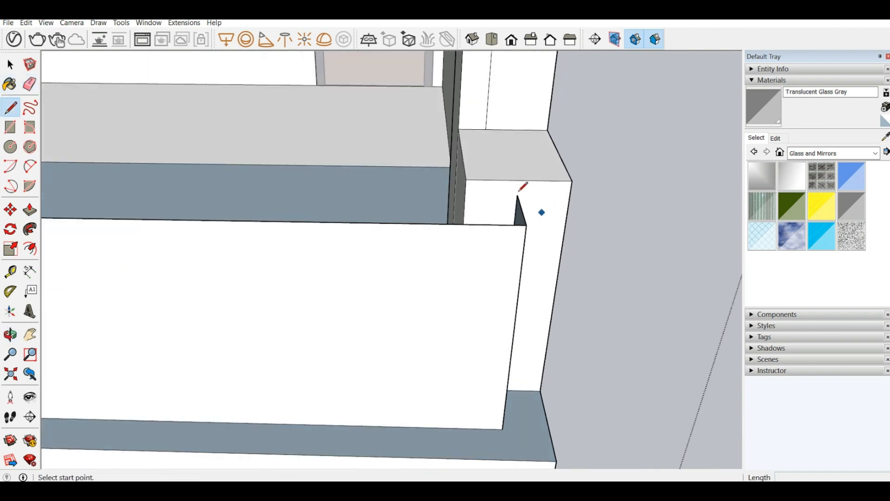
click(517, 195)
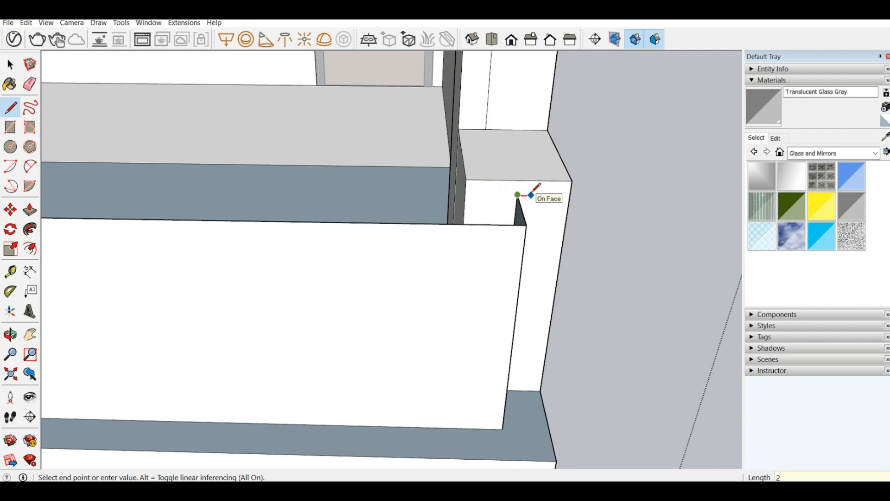
text(2)
key(Return)
click(535, 180)
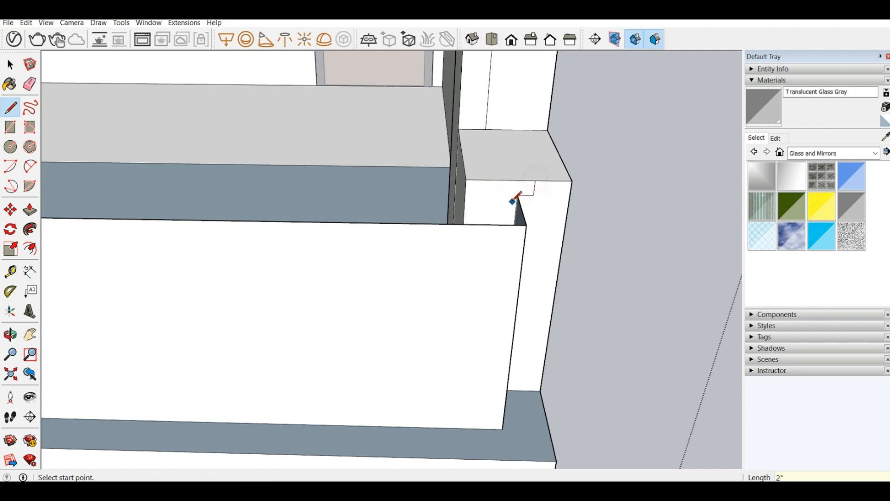
click(517, 195)
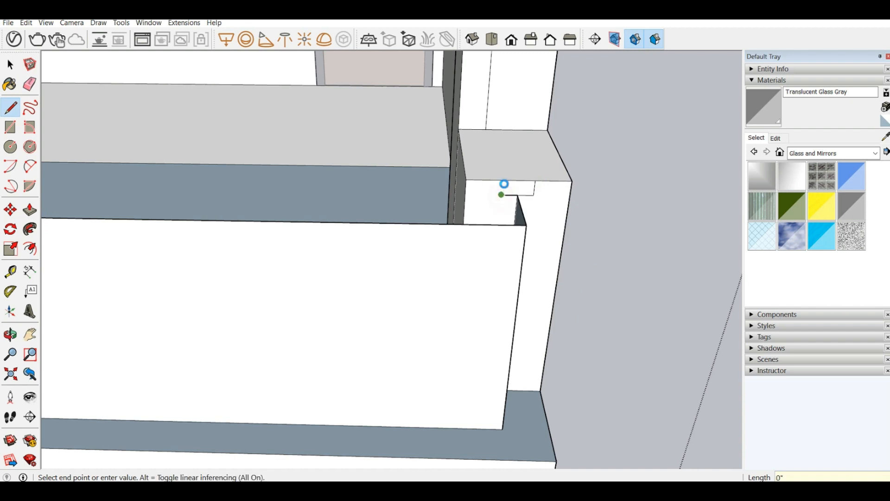
click(503, 181)
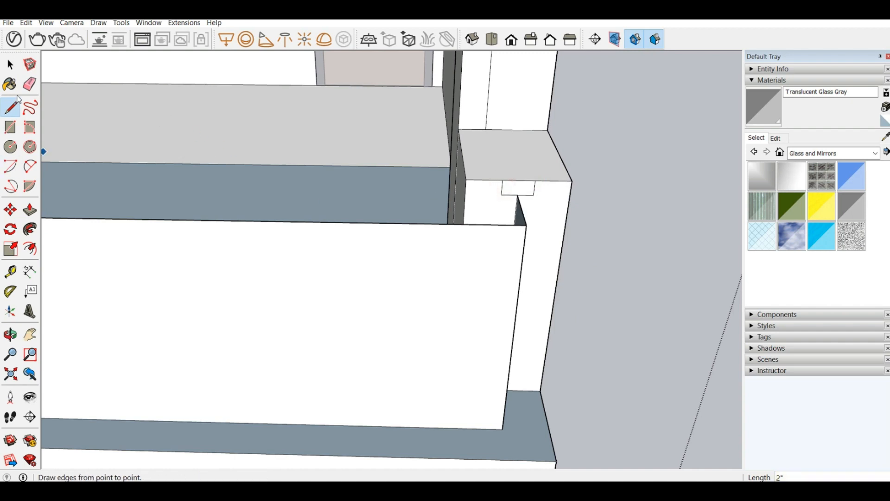
Sweep the coping profile along the balcony parapet's top edges with Follow Me
click(15, 68)
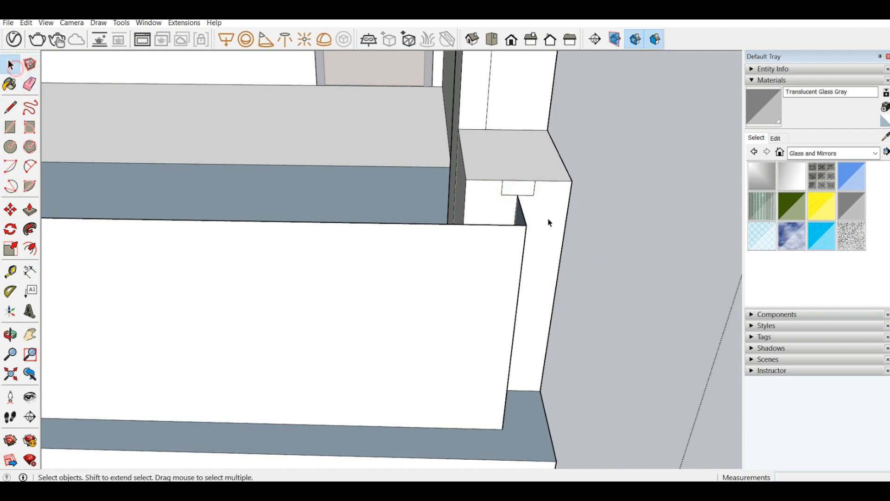
click(508, 225)
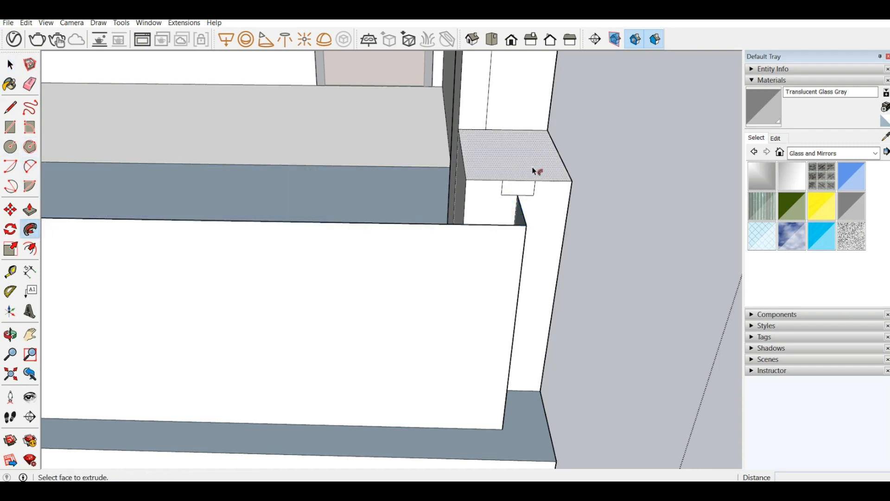
scroll(467, 224, down, 10)
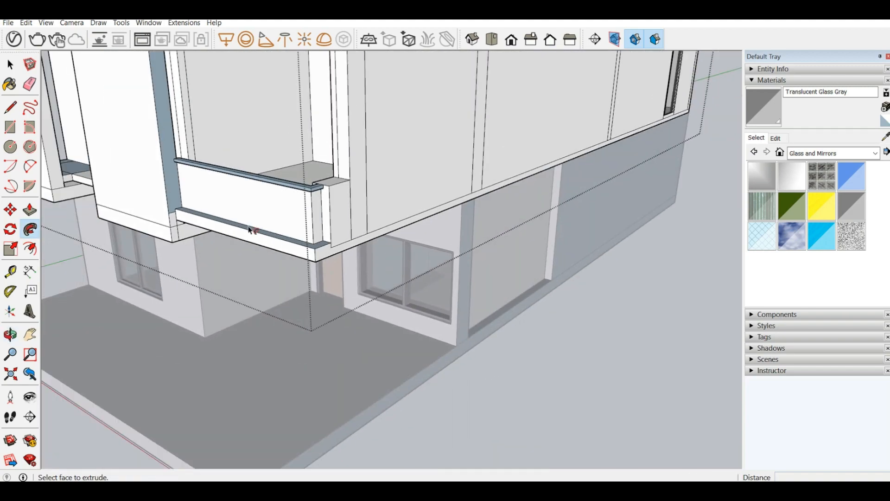
Examine the finished balcony parapet and the whole two-storey house from the front, above and the side
middle_drag(250, 231, 411, 106)
scroll(415, 259, down, 4)
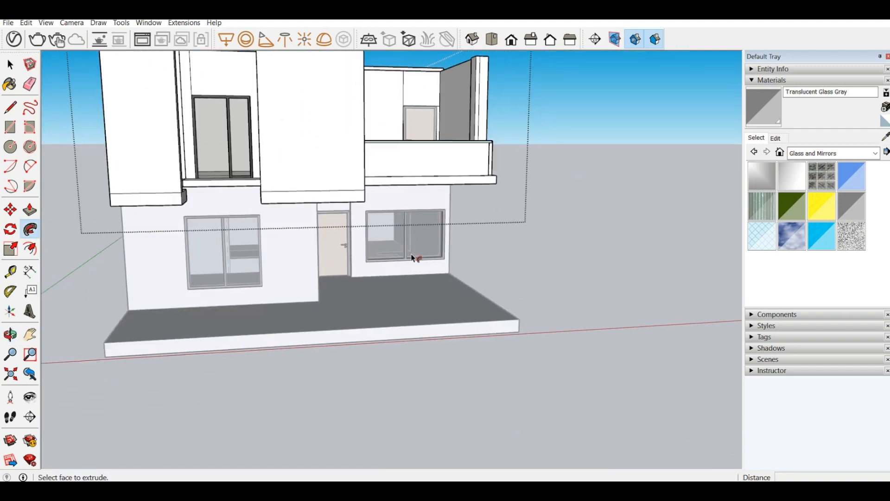
scroll(270, 168, up, 3)
middle_drag(349, 243, 193, 348)
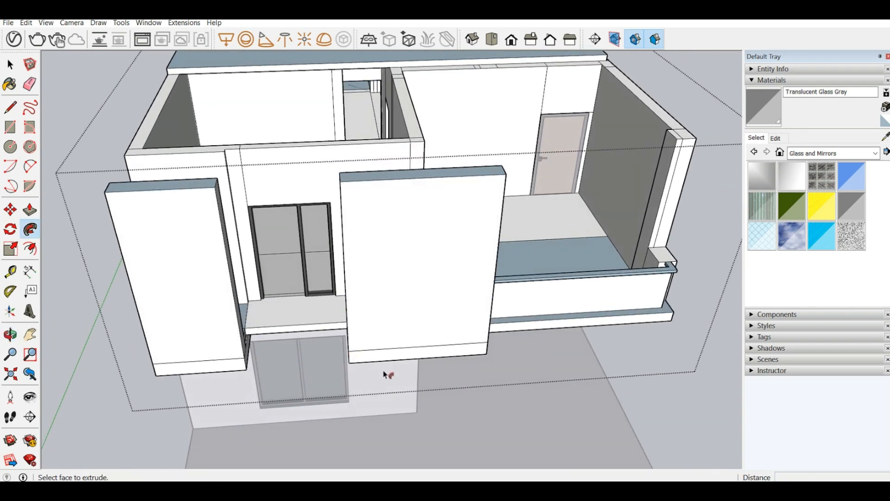
middle_drag(386, 370, 301, 195)
scroll(325, 225, up, 2)
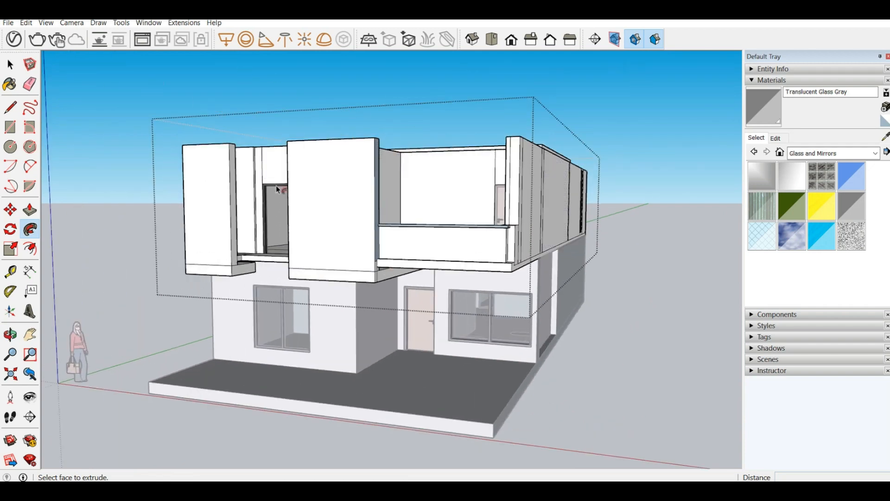
middle_drag(278, 190, 268, 287)
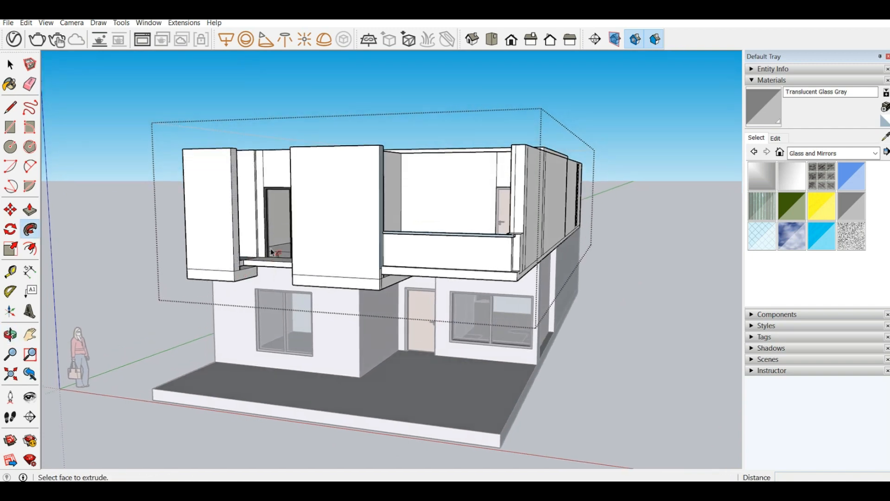
middle_drag(283, 241, 277, 278)
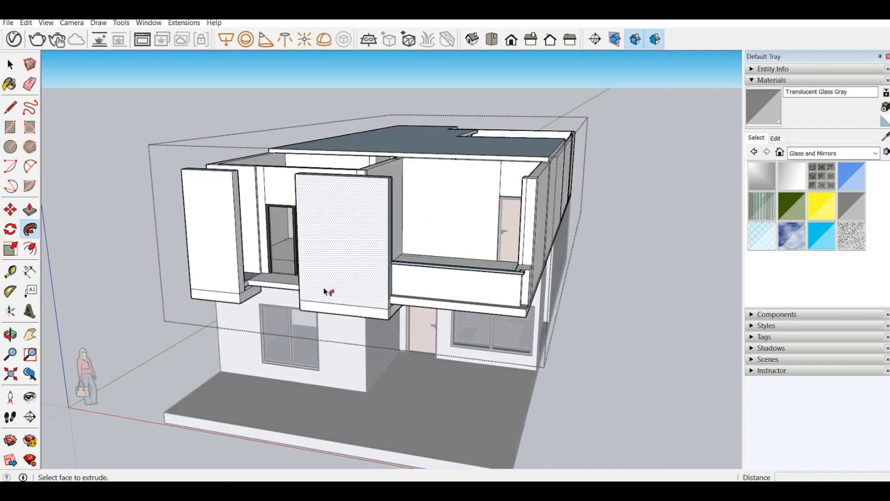
middle_drag(463, 284, 348, 140)
scroll(378, 182, down, 1)
middle_drag(271, 132, 386, 147)
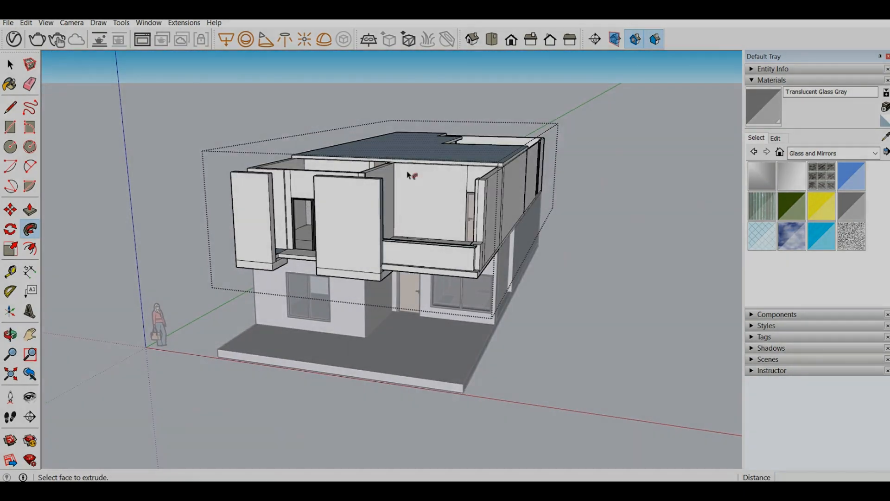